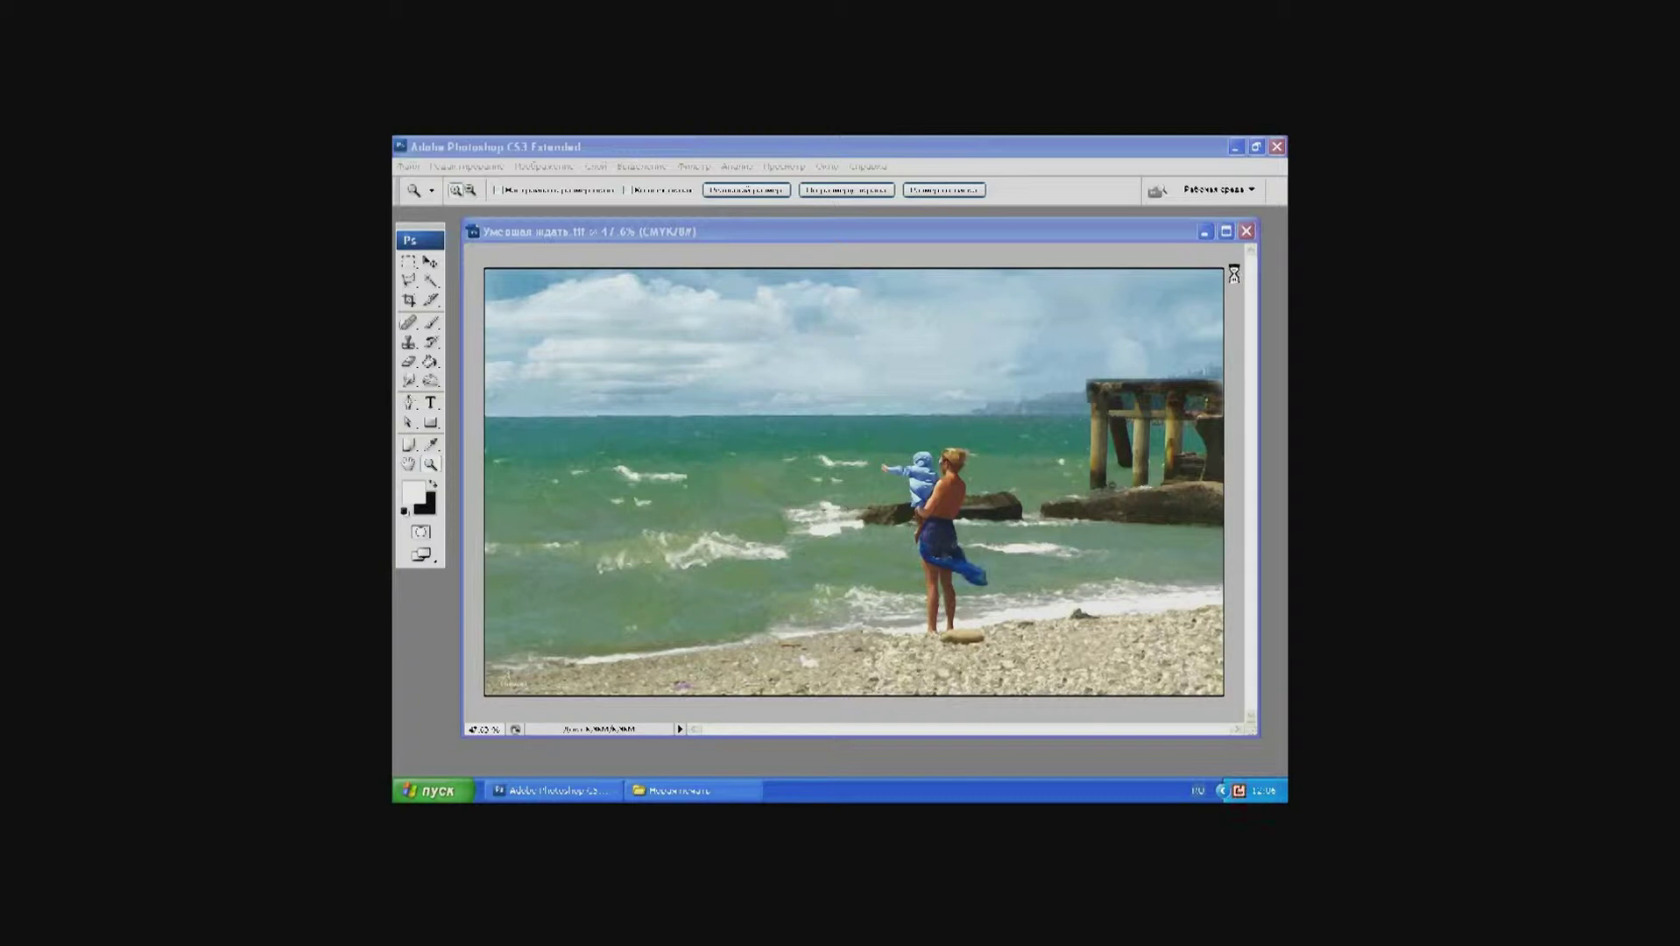
Step: Minimize the finished beach composite document window
left_click(1205, 233)
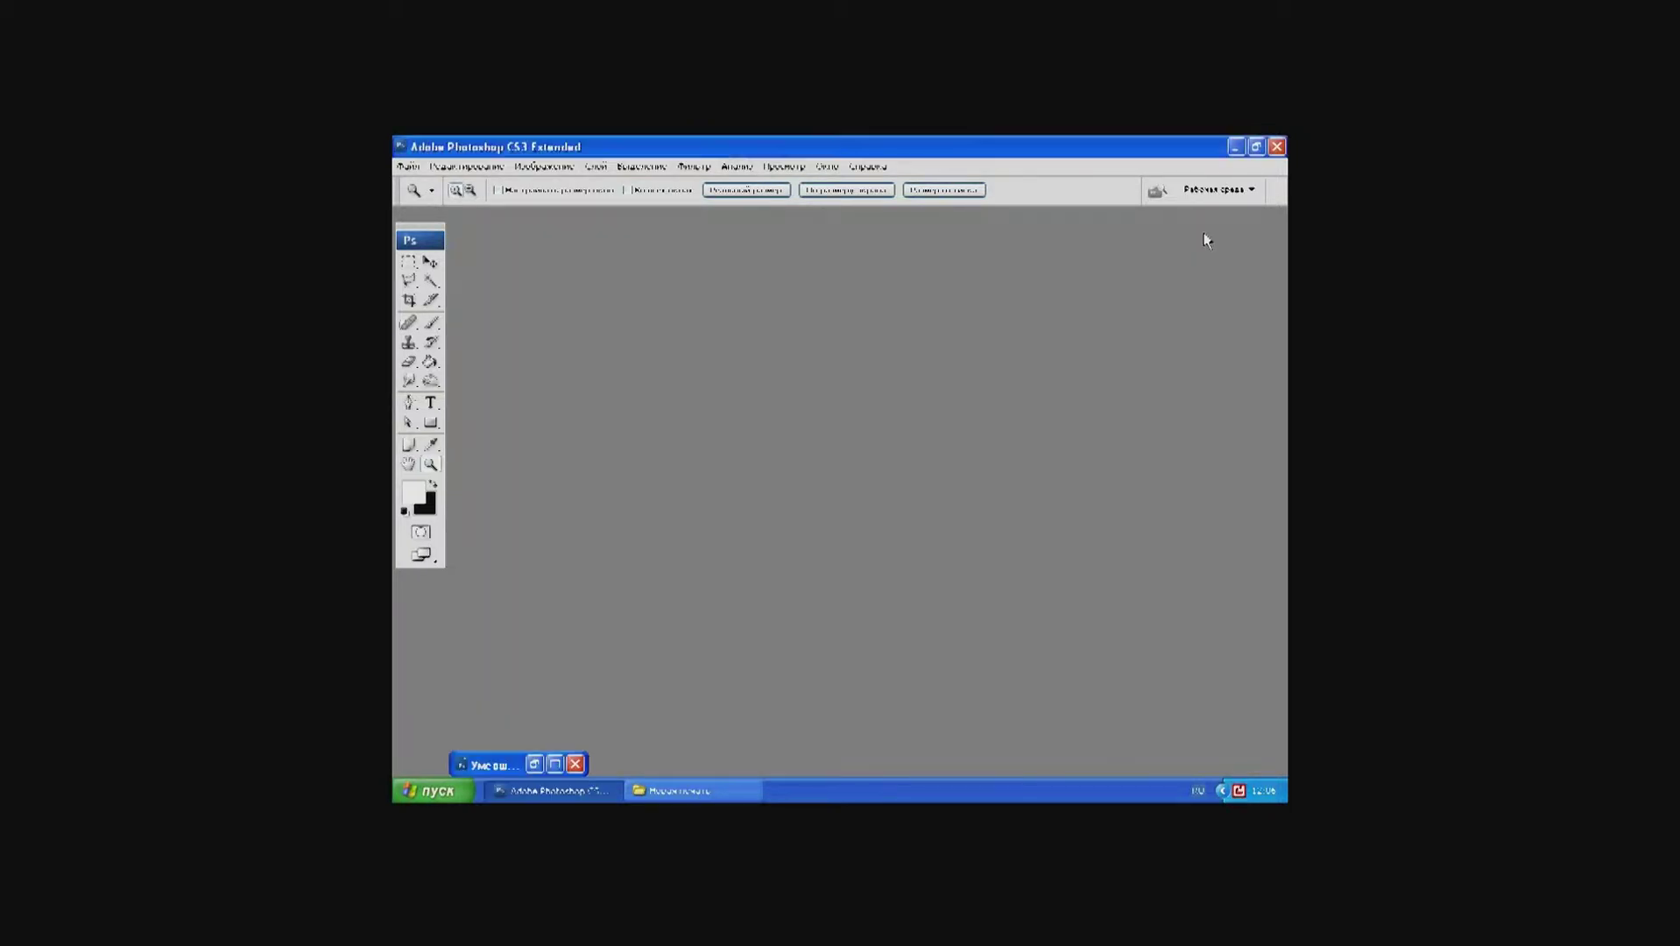
Step: Open the four source photos ожидание1, ожидание2, ожидание3 and ожидание4 together
left_click(409, 166)
left_click(427, 203)
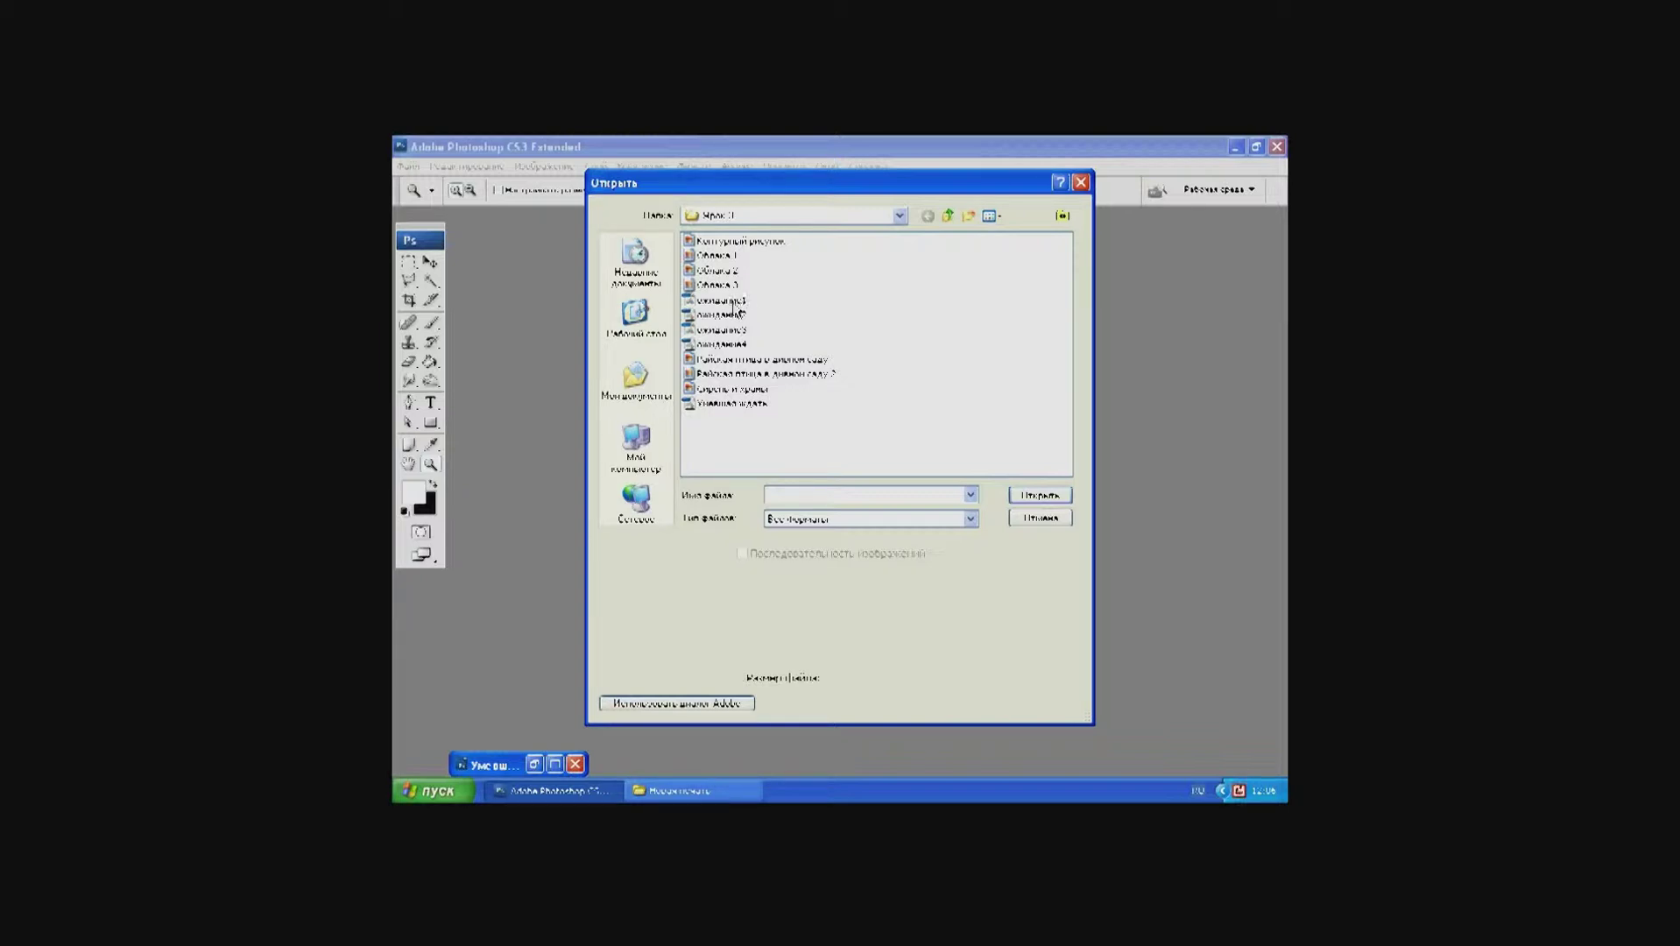
left_click(732, 301)
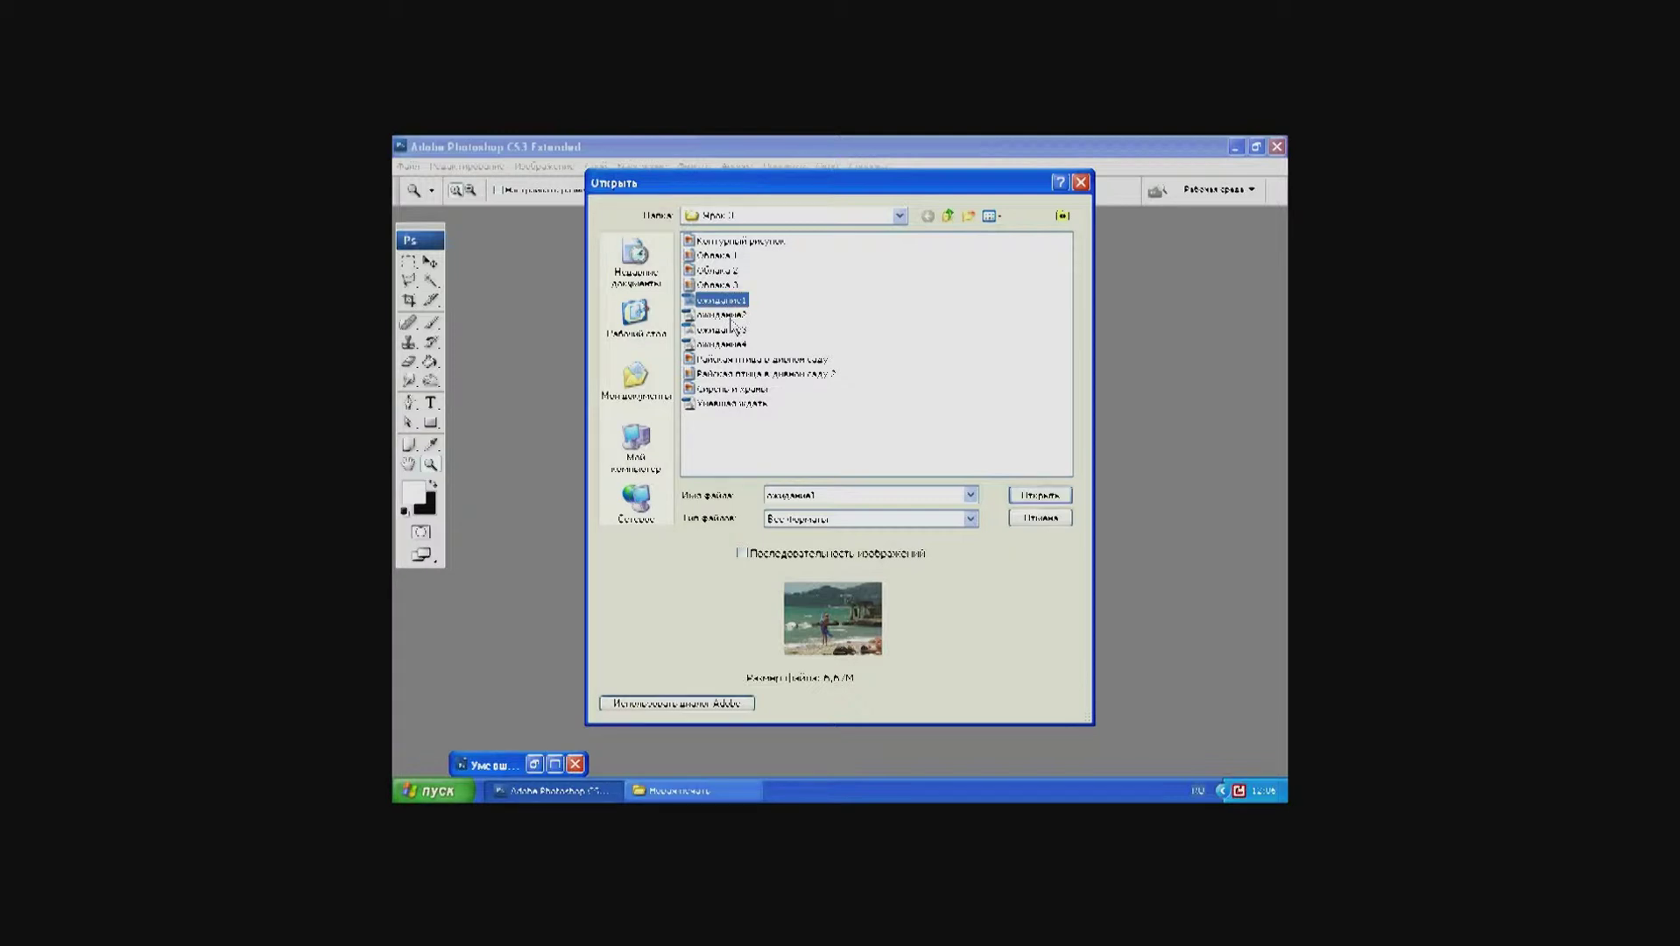
left_click(730, 315, "ctrl")
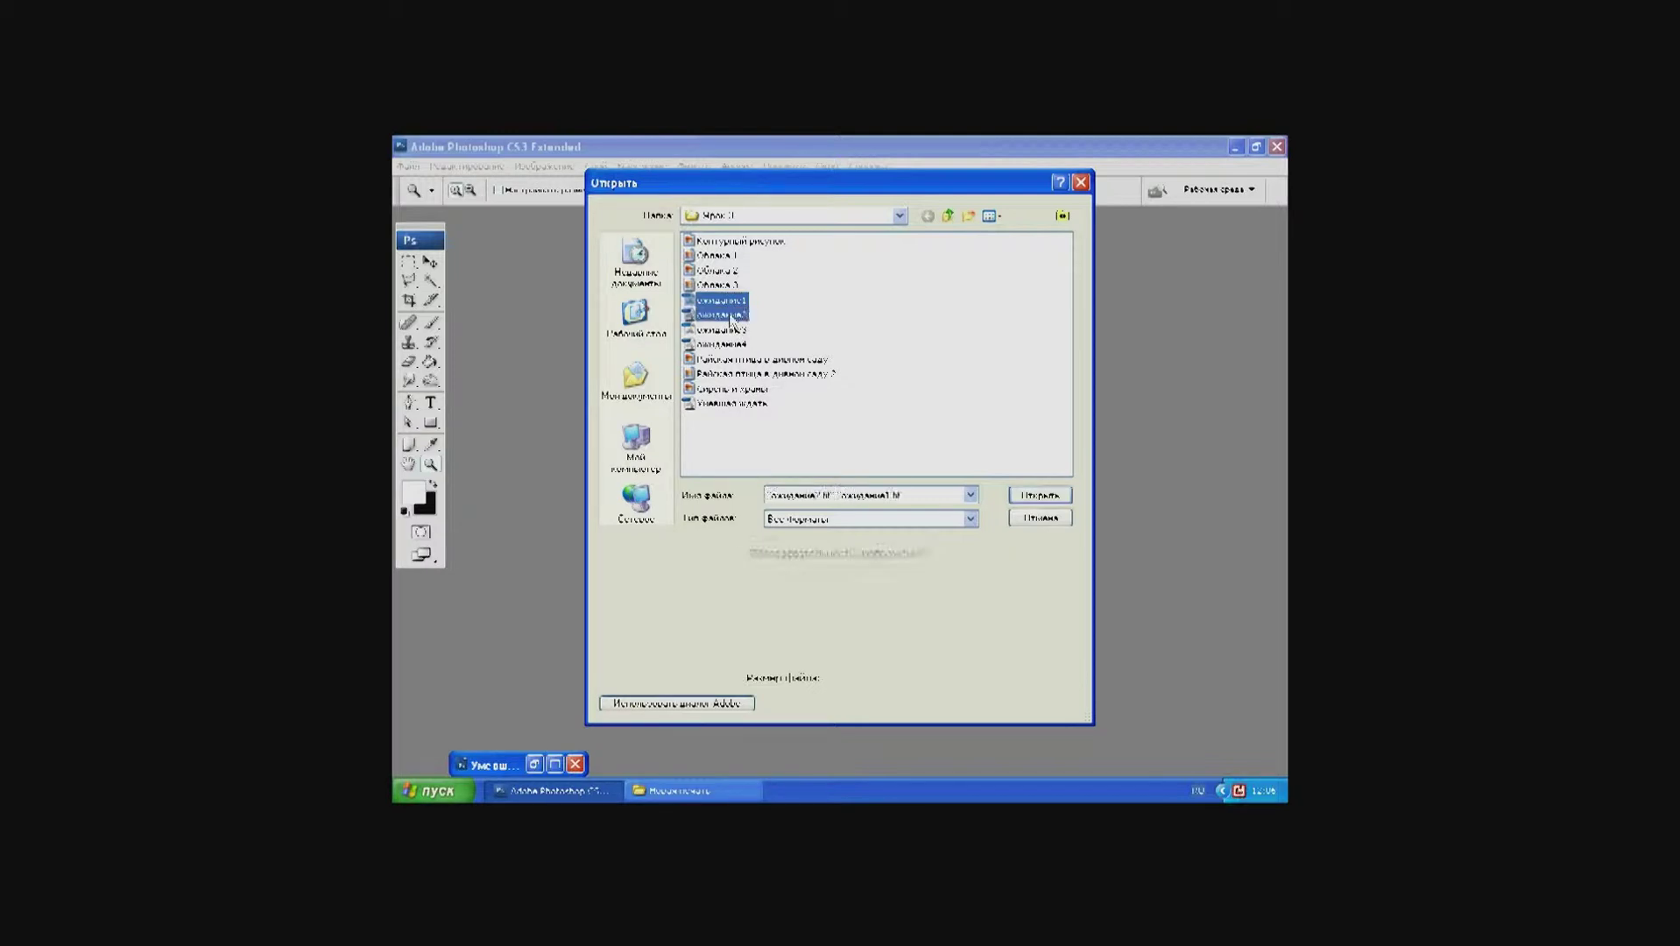
left_click(740, 334, "ctrl")
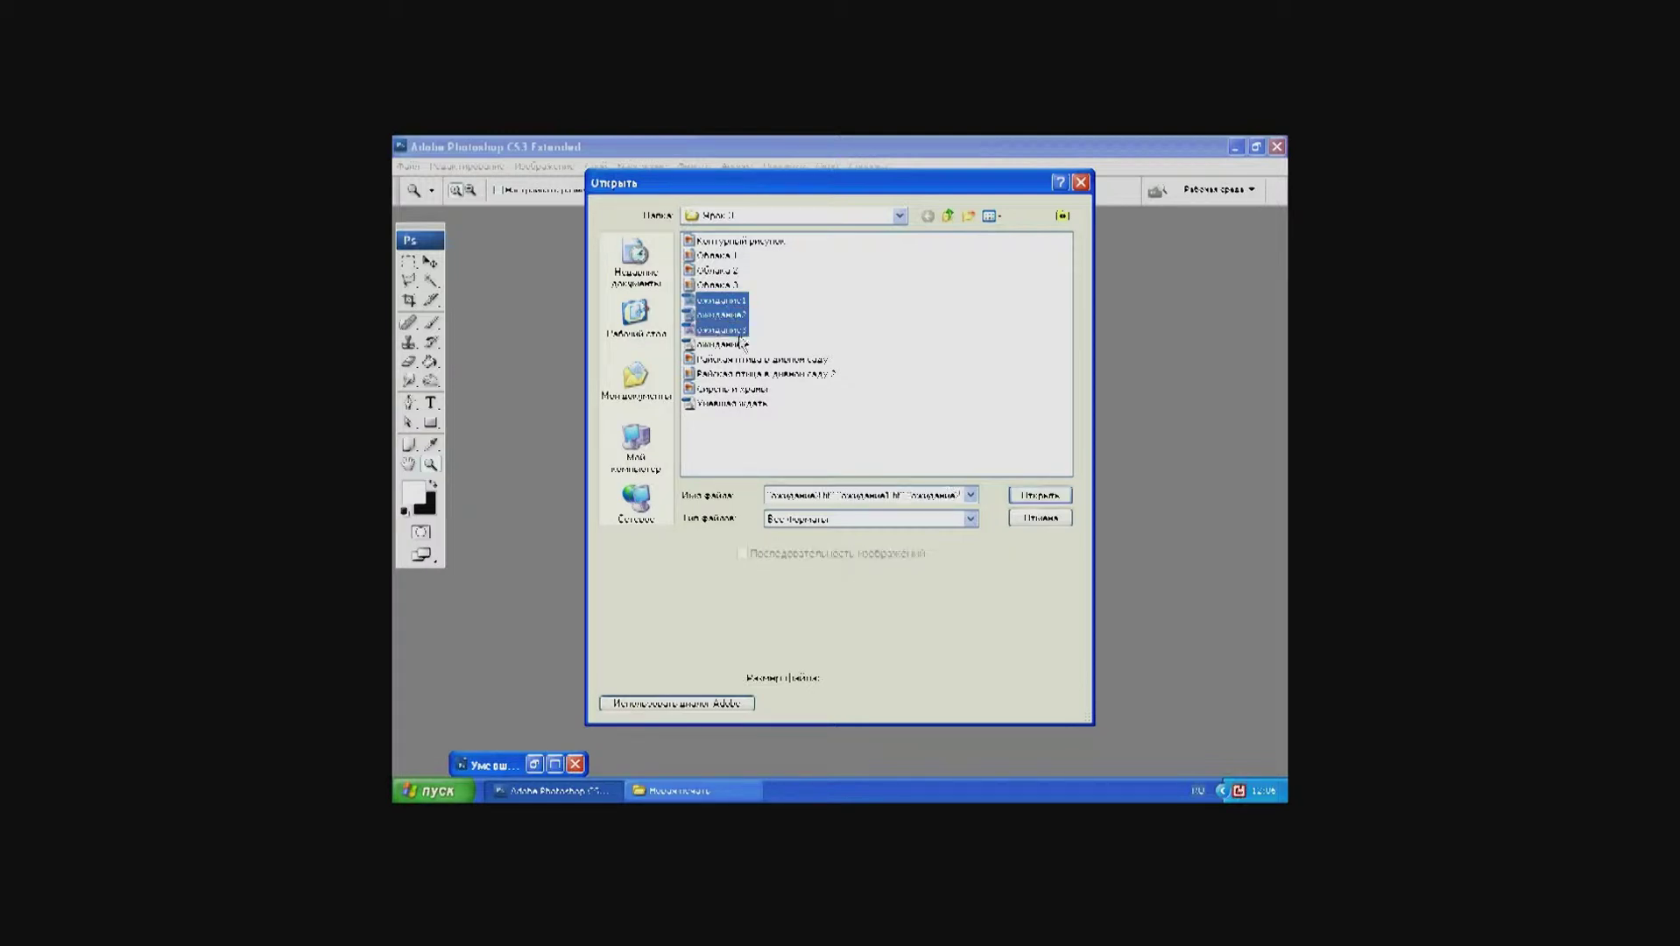
left_click(741, 346, "ctrl")
key("Return")
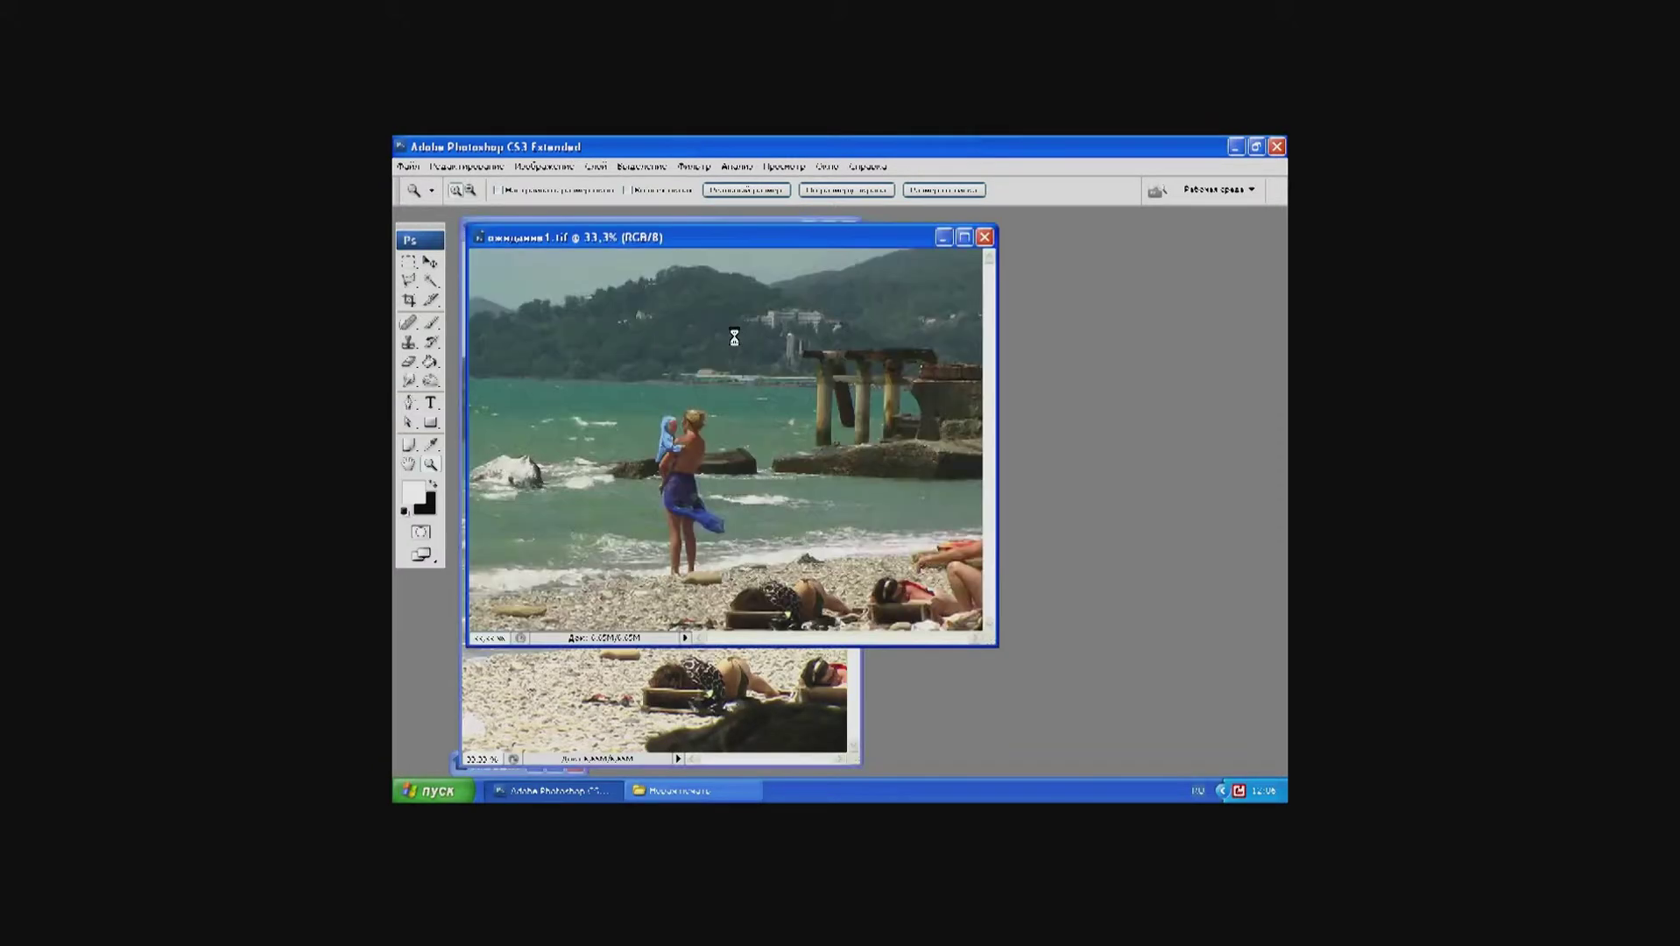
key("v")
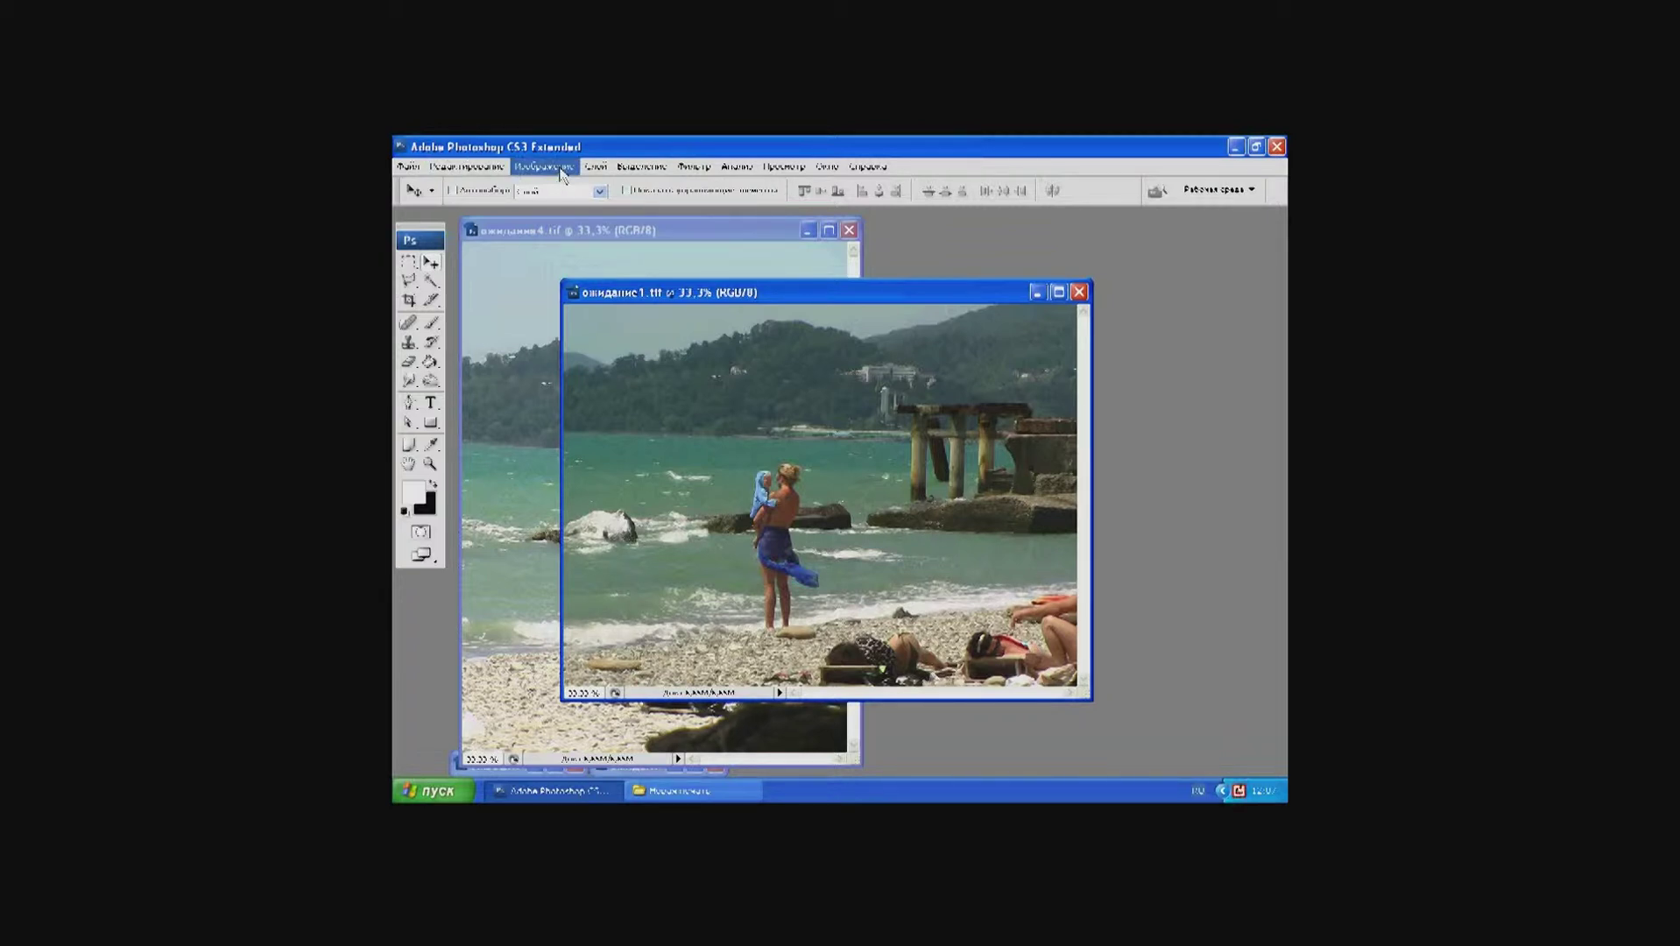
Step: Resize ожидание1 to 300 pixels per inch and 15 cm wide, then zoom out
left_click(562, 173)
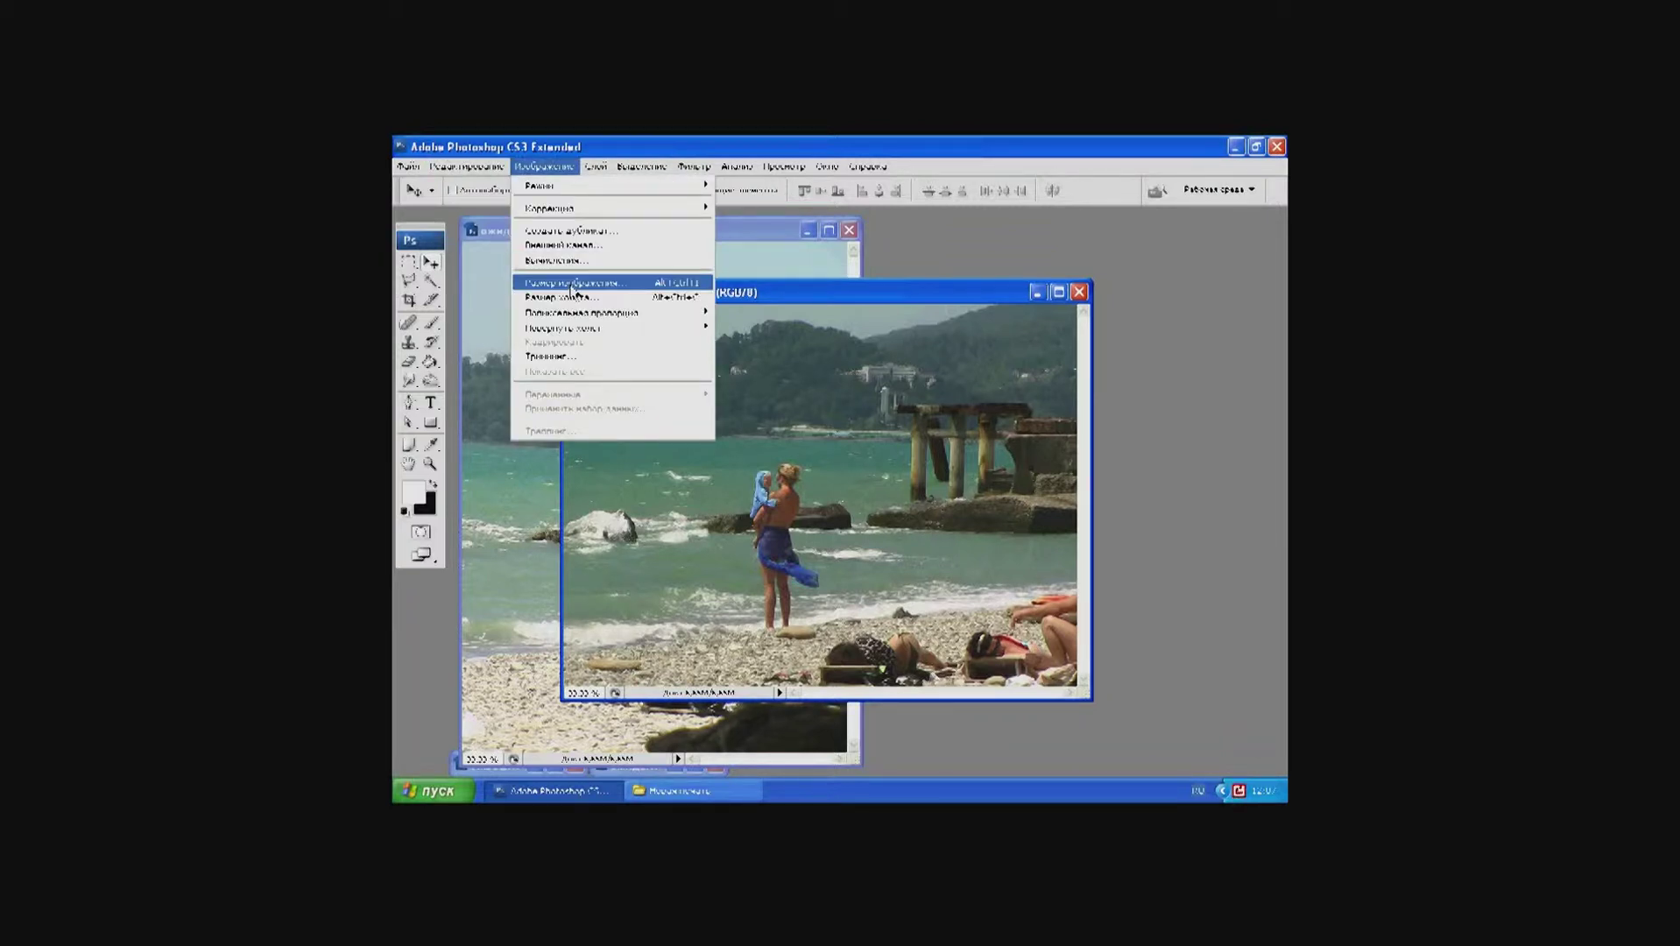
left_click(571, 285)
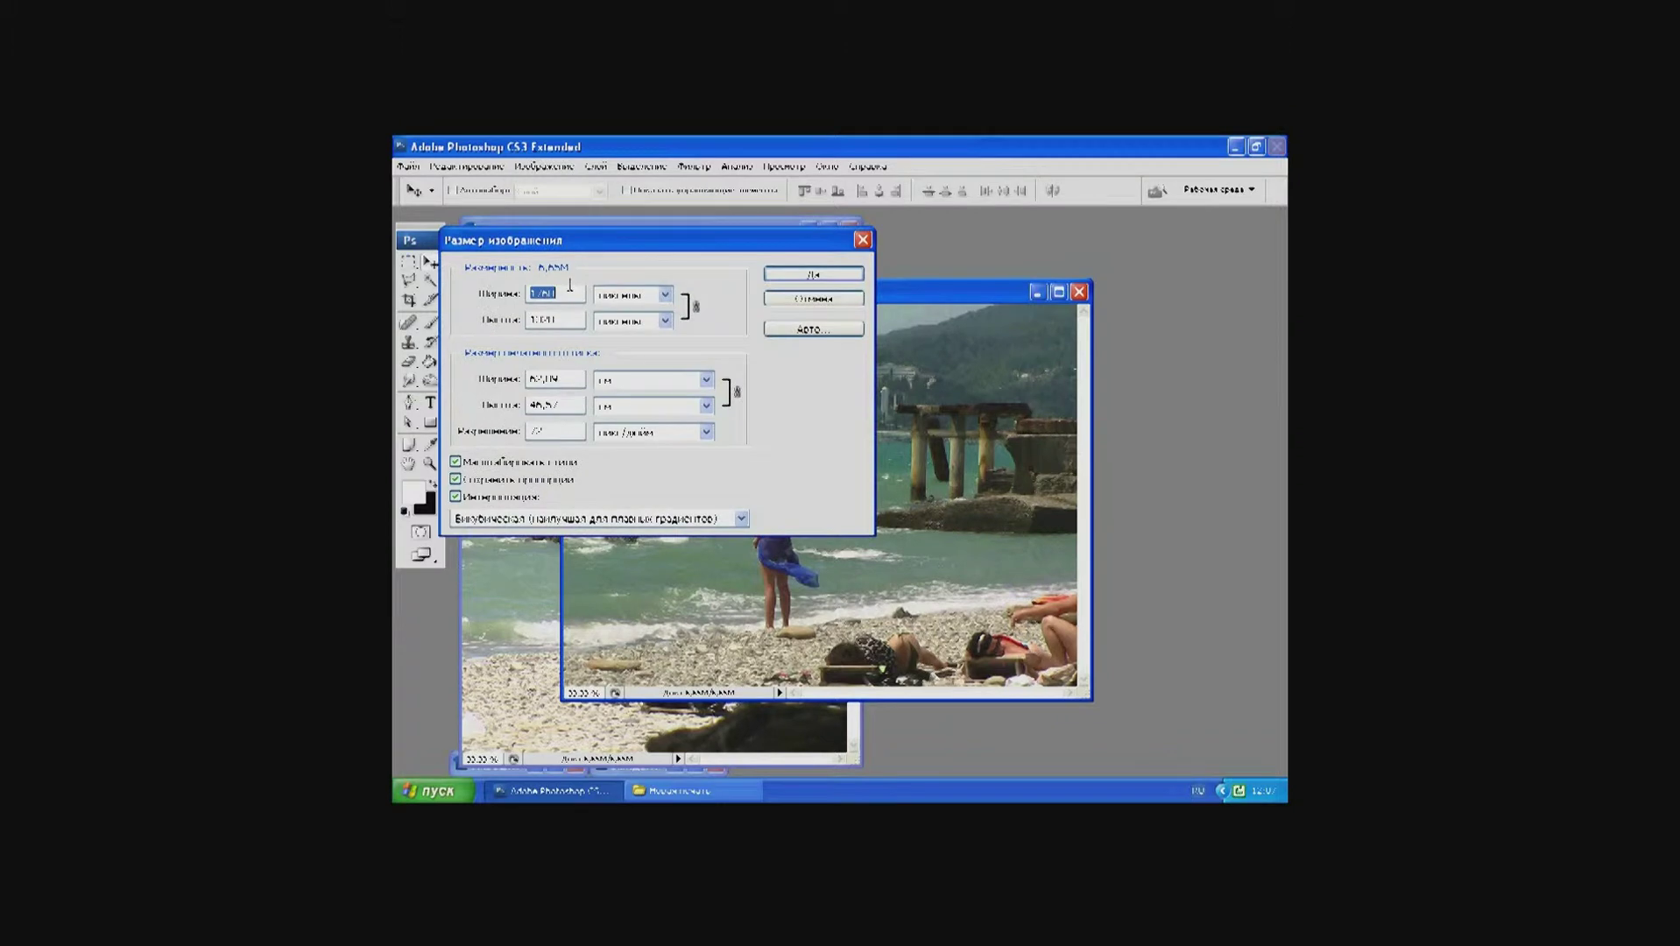
double_click(559, 433)
type("300")
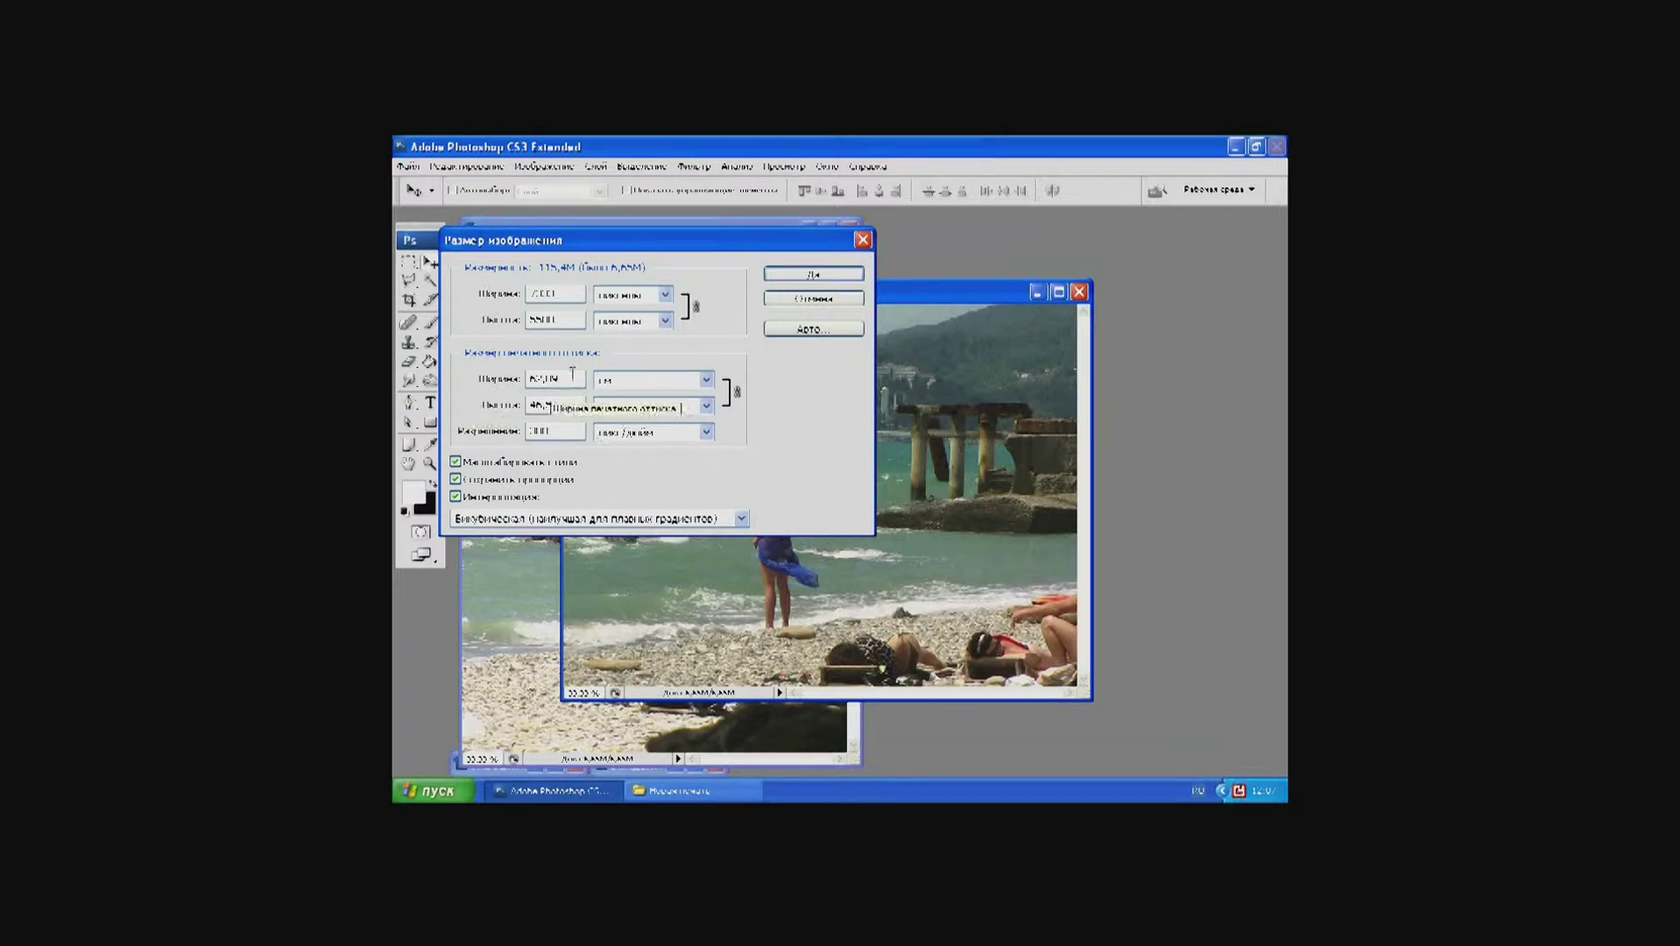
left_click_drag(572, 374, 445, 371)
type("1")
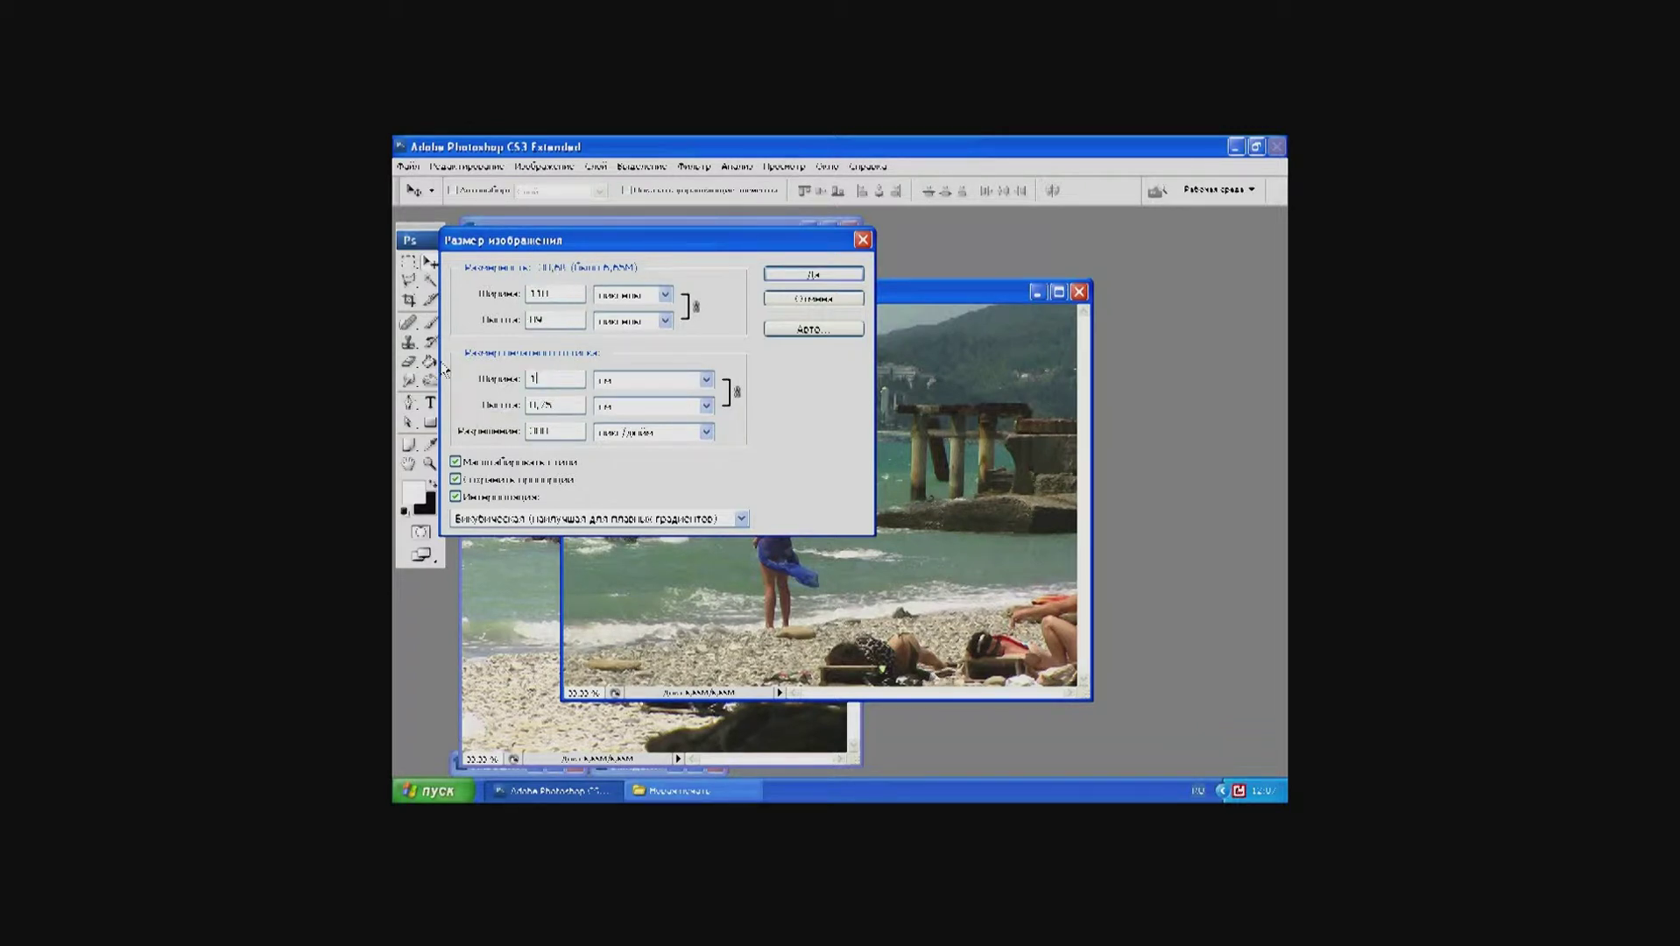
type("5")
key("Return")
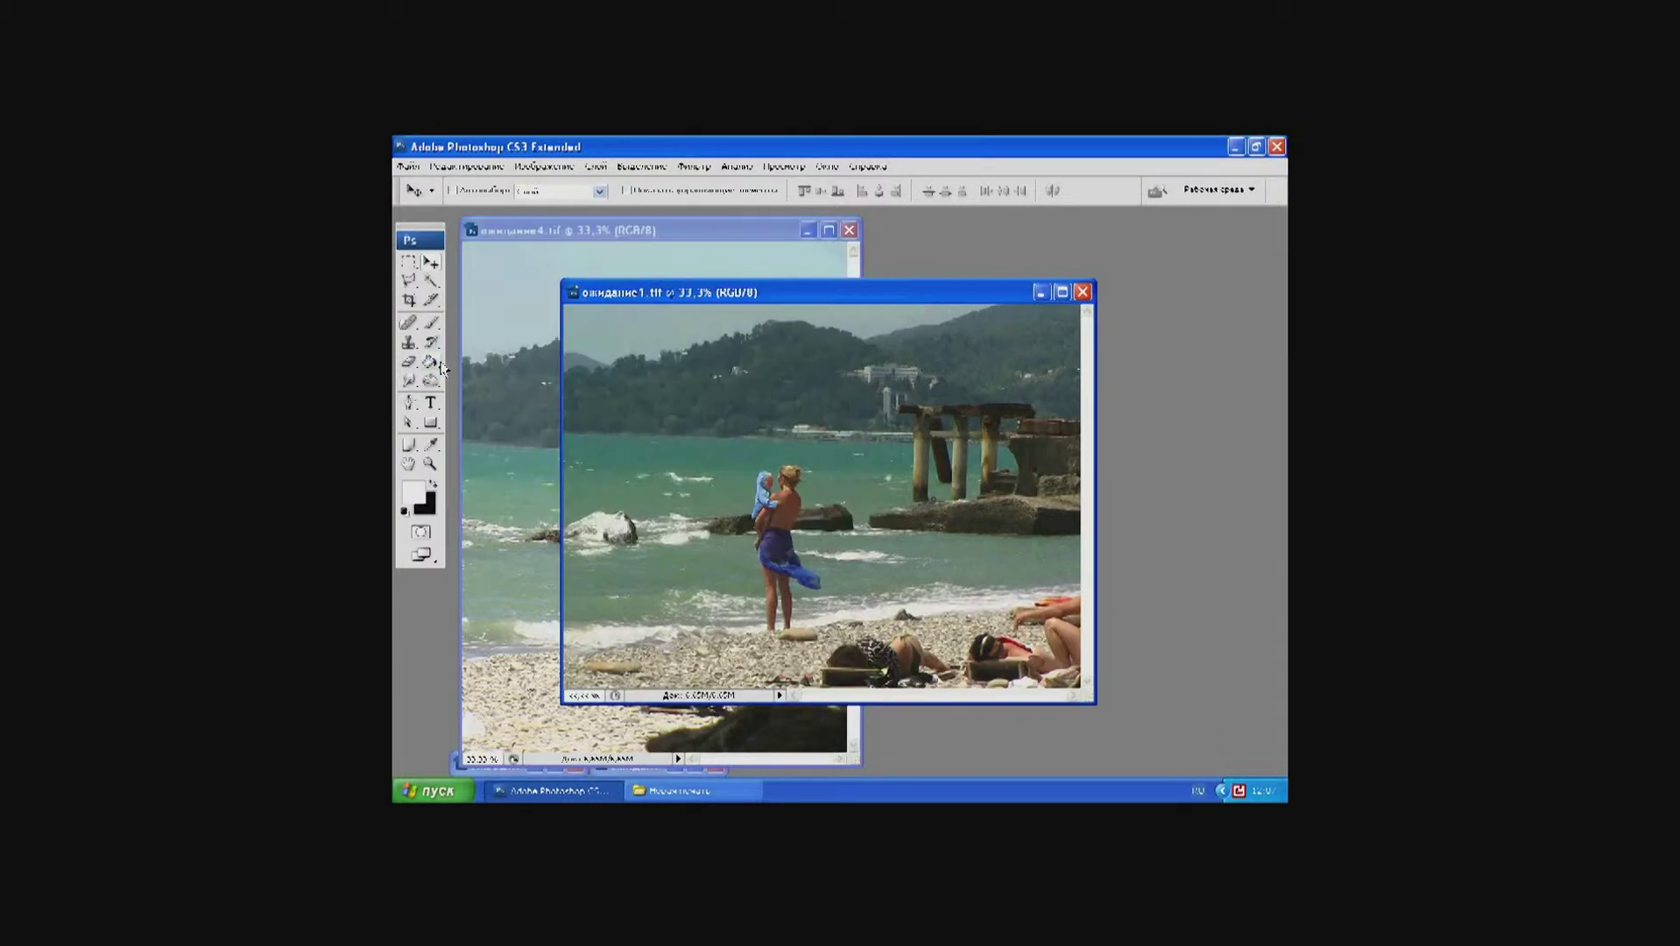
key("ctrl+minus")
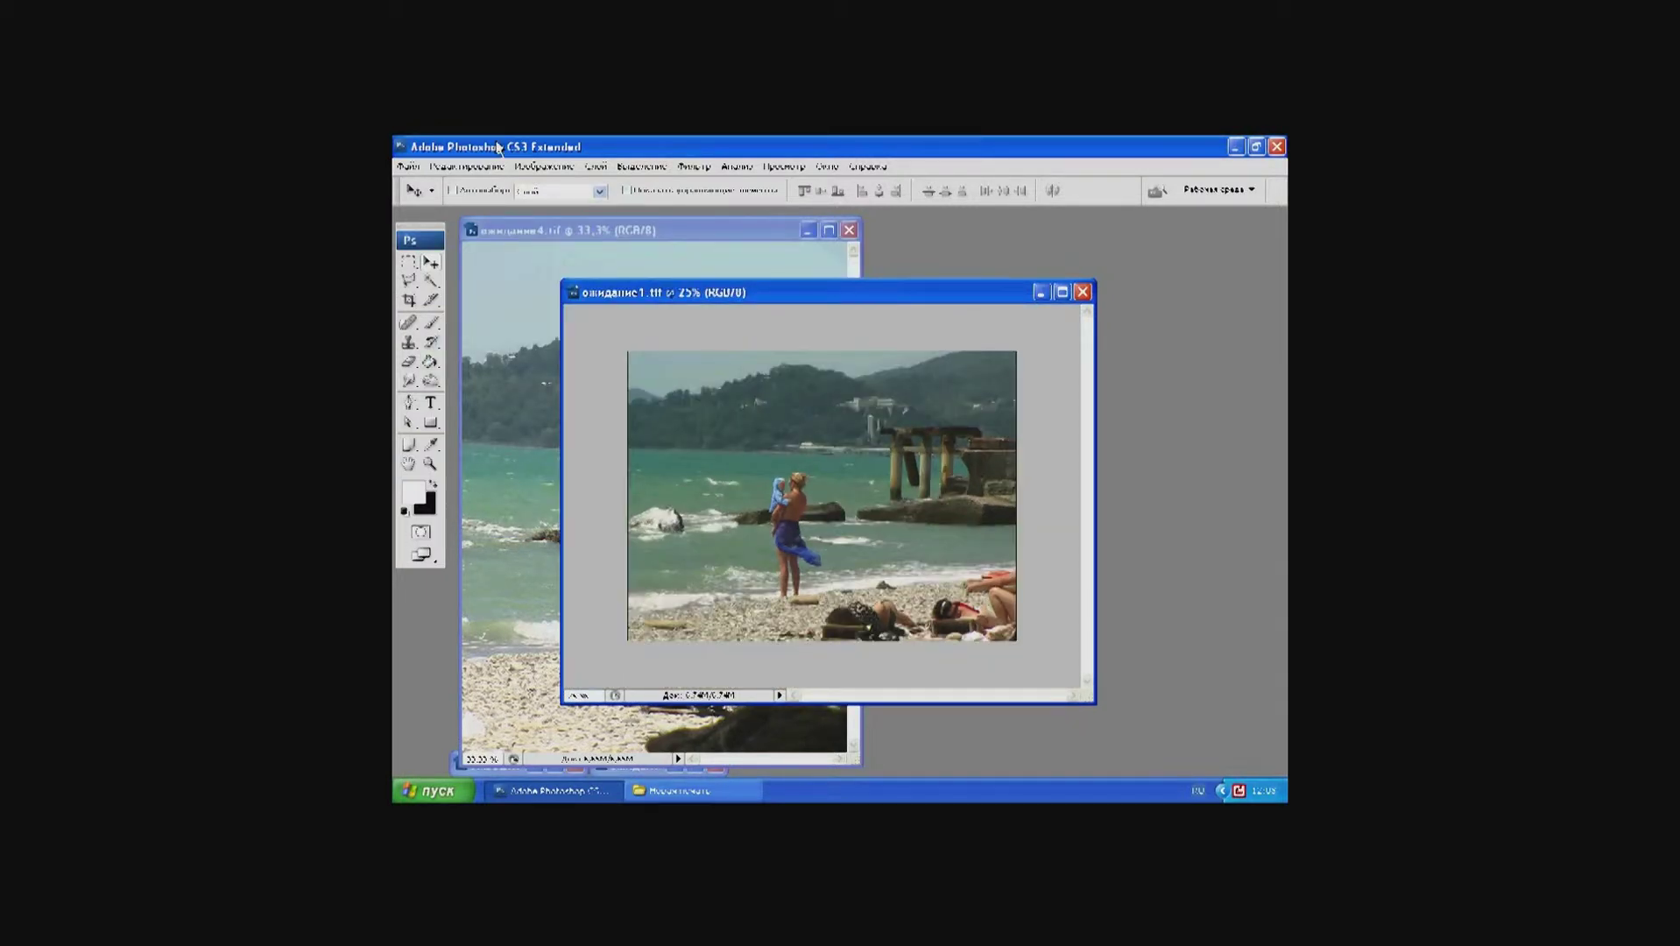
Step: Widen the ожидание1 canvas to 25 cm, anchored right so it grows leftward
left_click(551, 174)
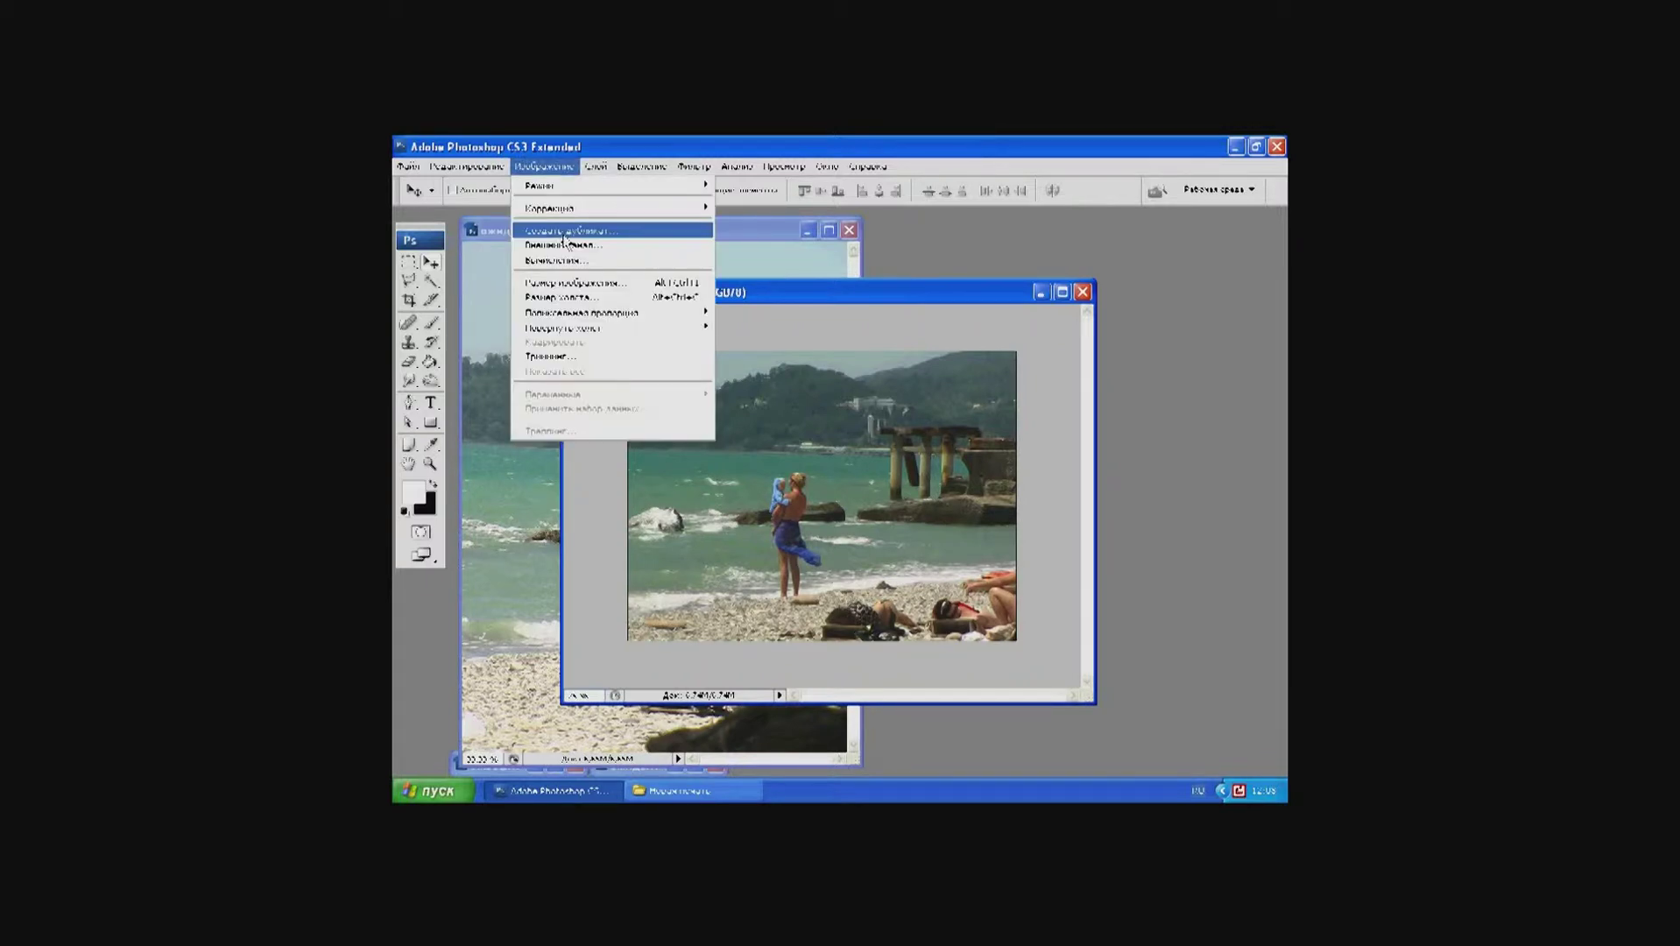
left_click(590, 299)
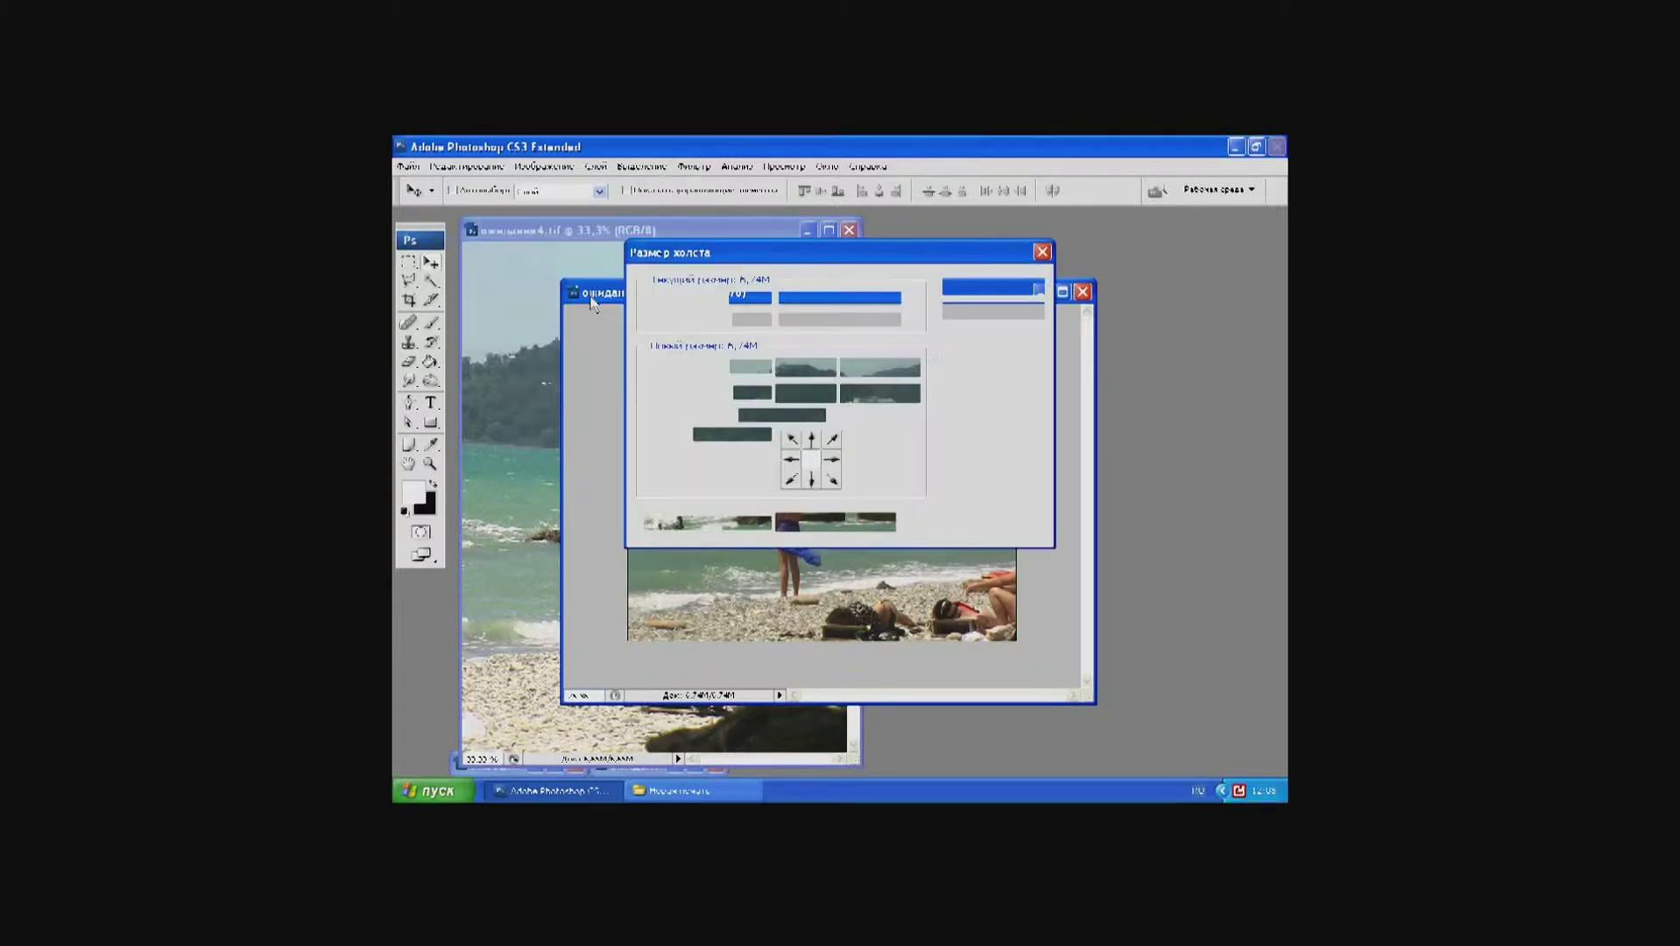
left_click(830, 461)
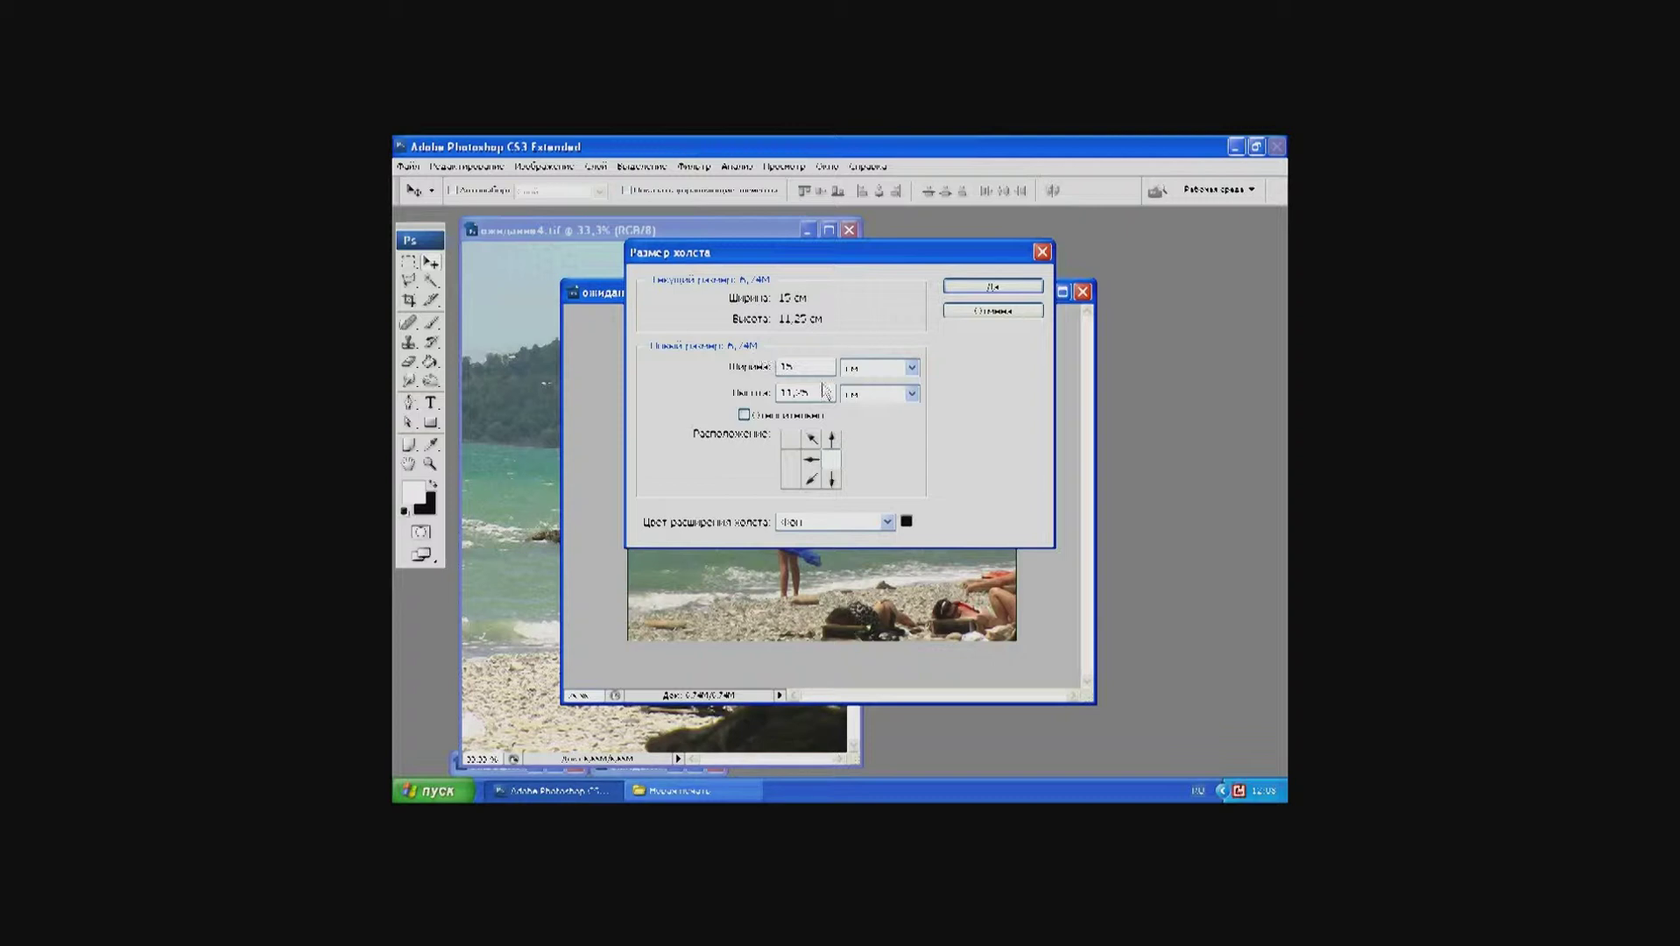
left_click(803, 367)
left_click_drag(803, 367, 679, 370)
type("2")
type("5")
key("Return")
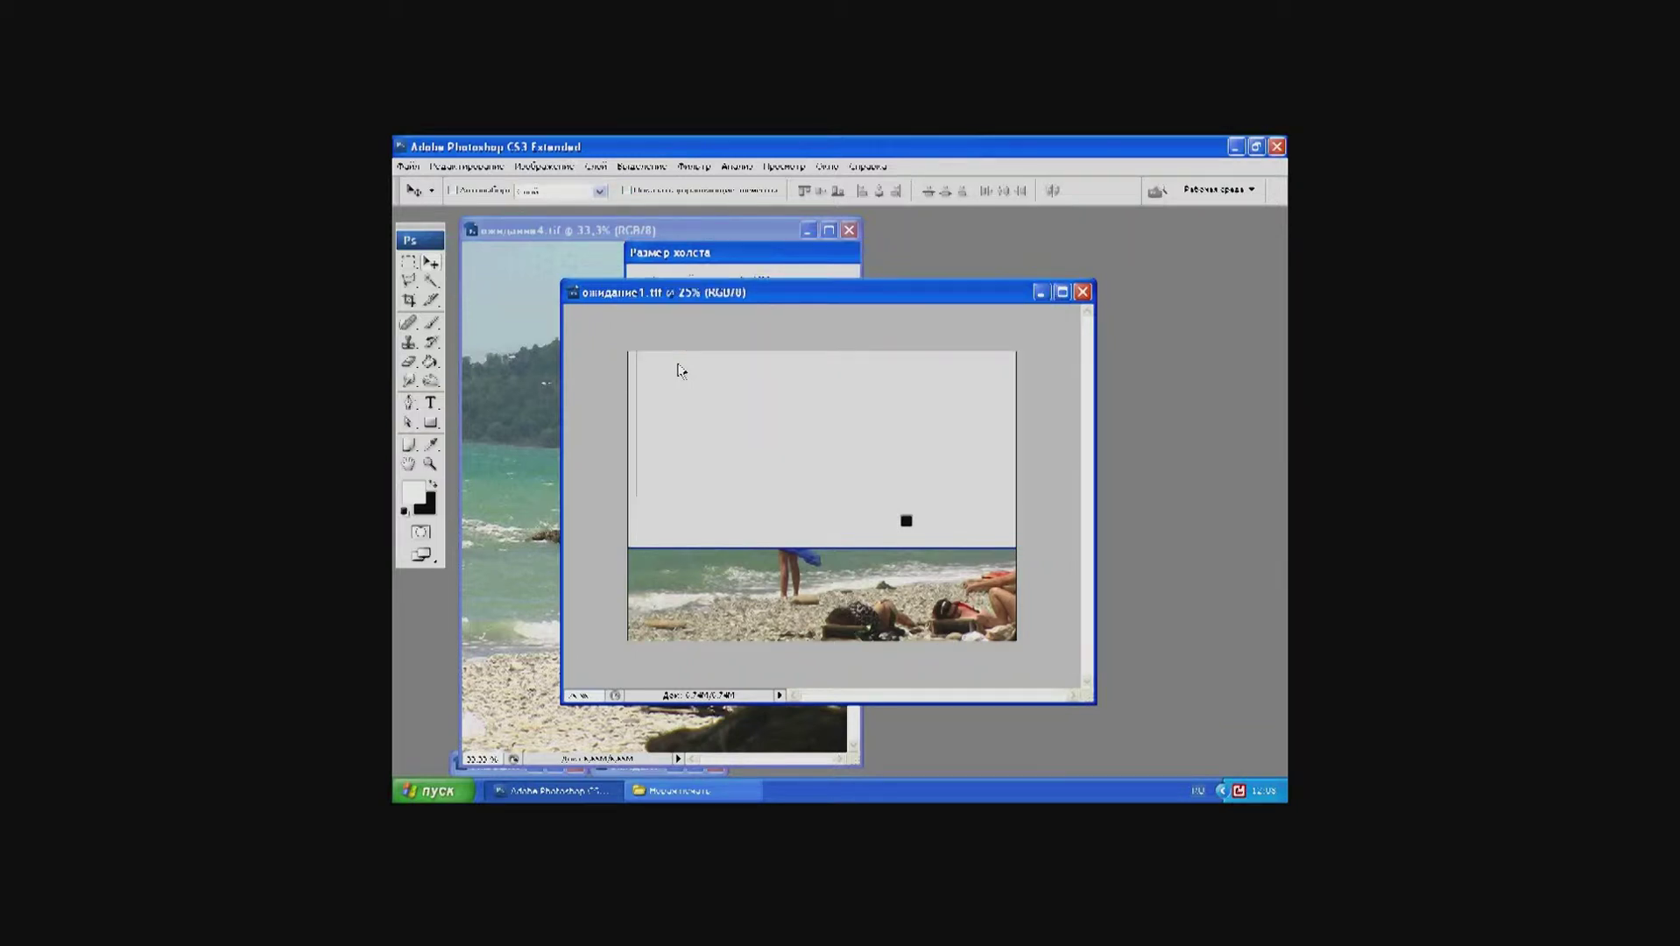
Step: Fill the added black strip with the light grey background colour and deselect
left_click(430, 282)
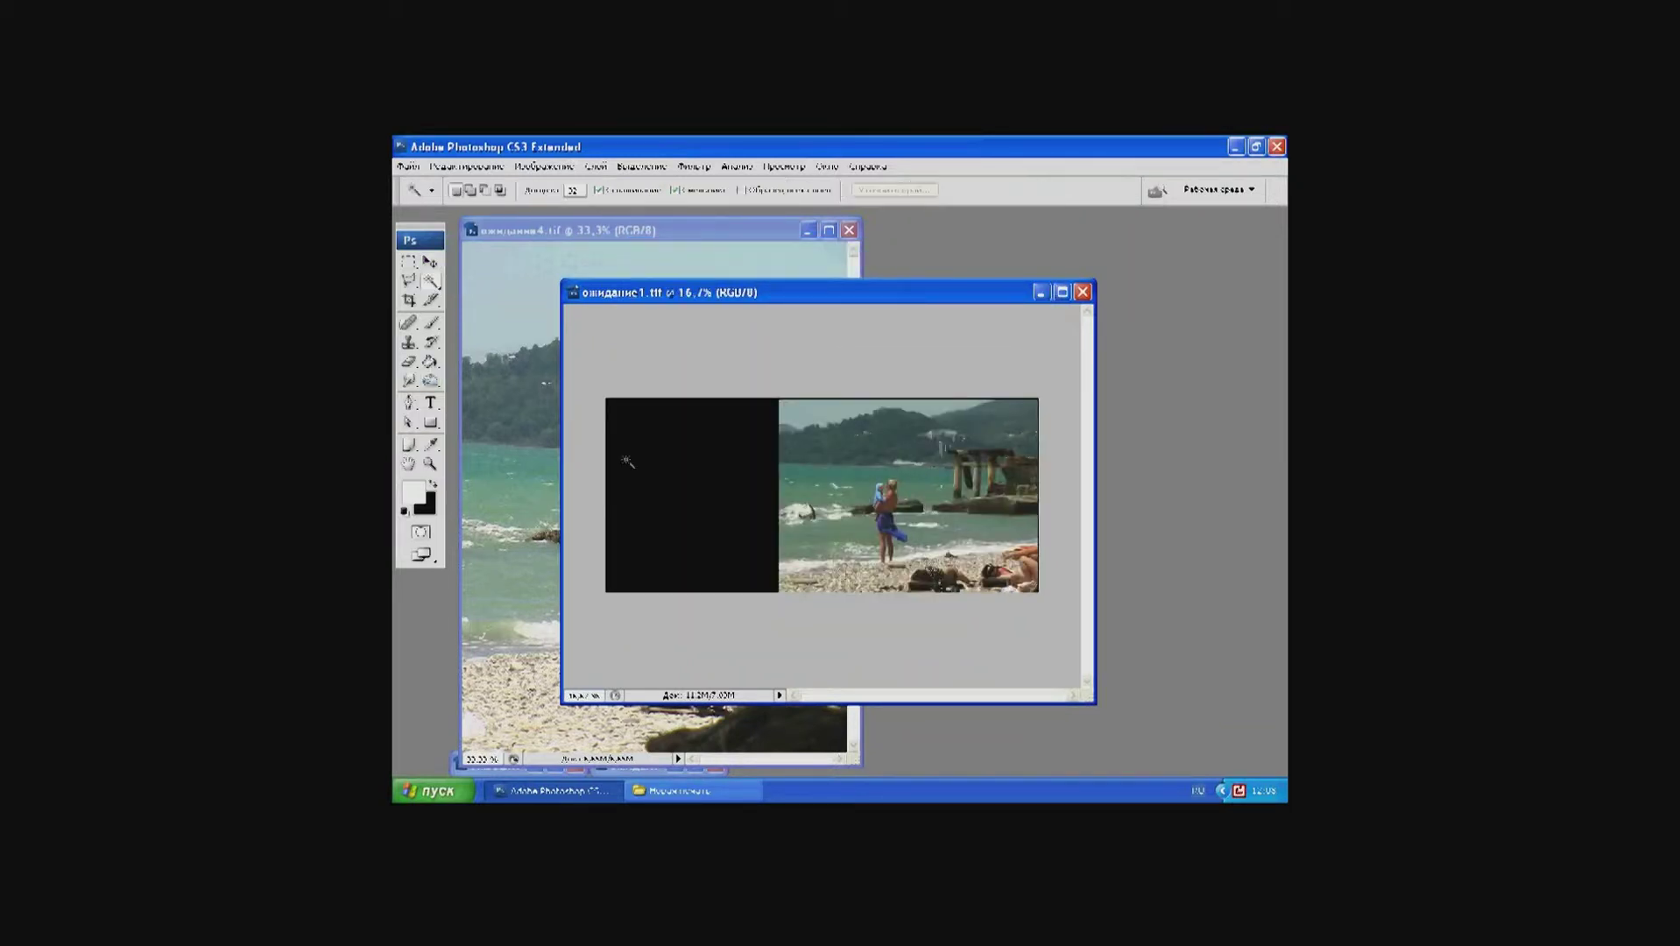
left_click(627, 461)
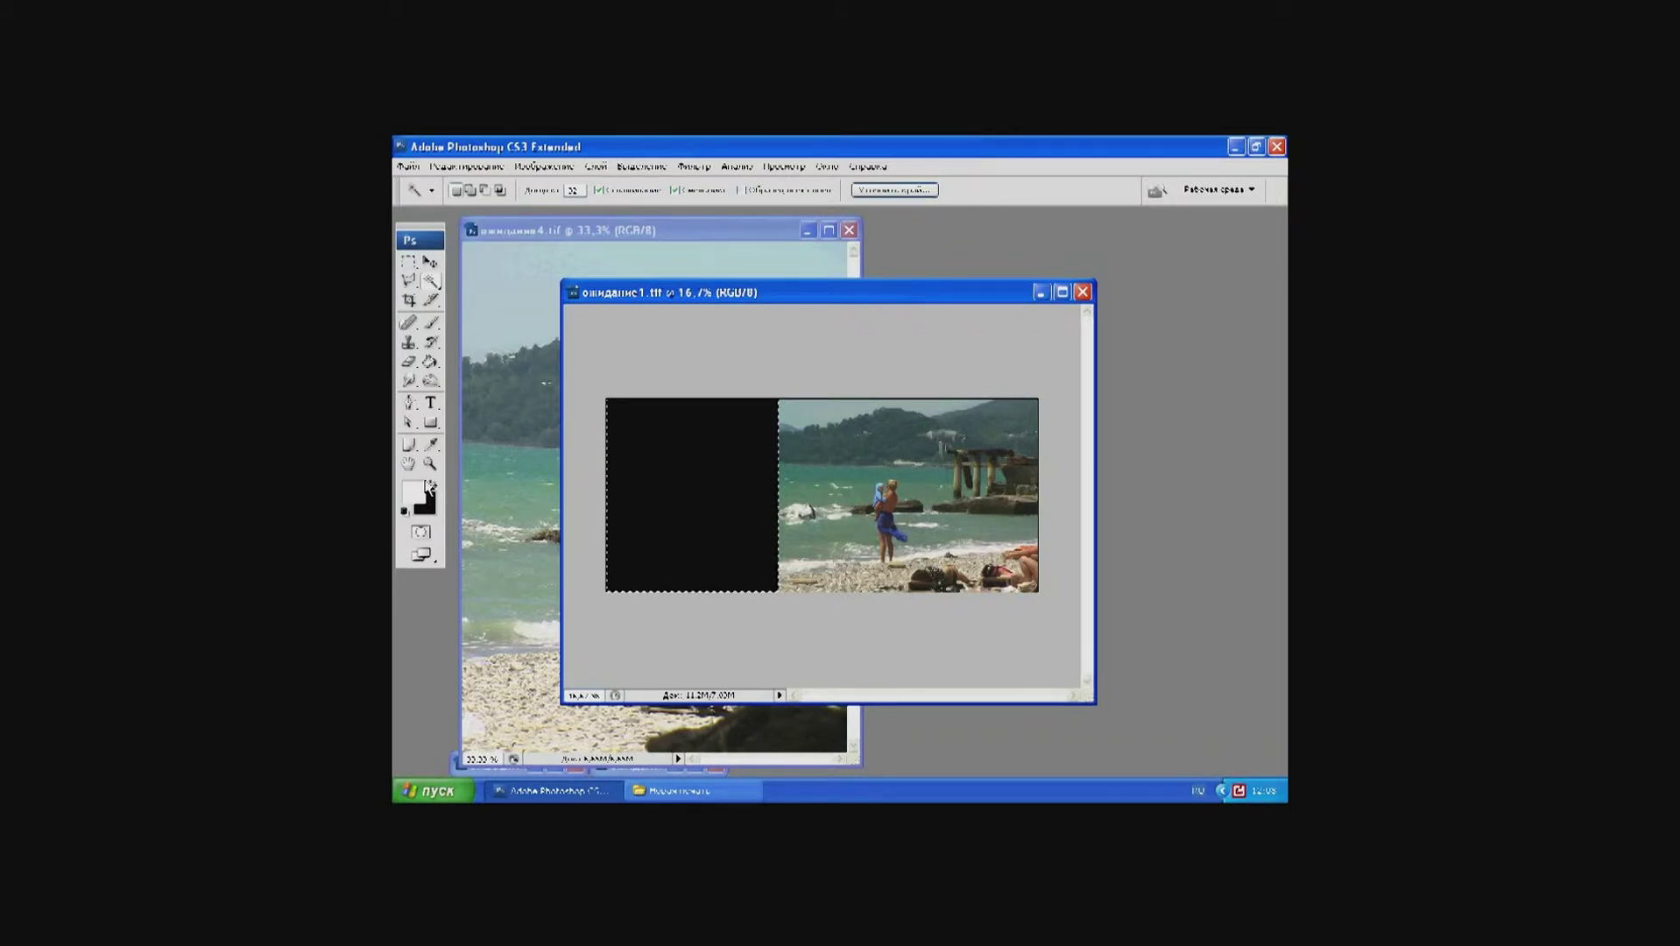
left_click(435, 487)
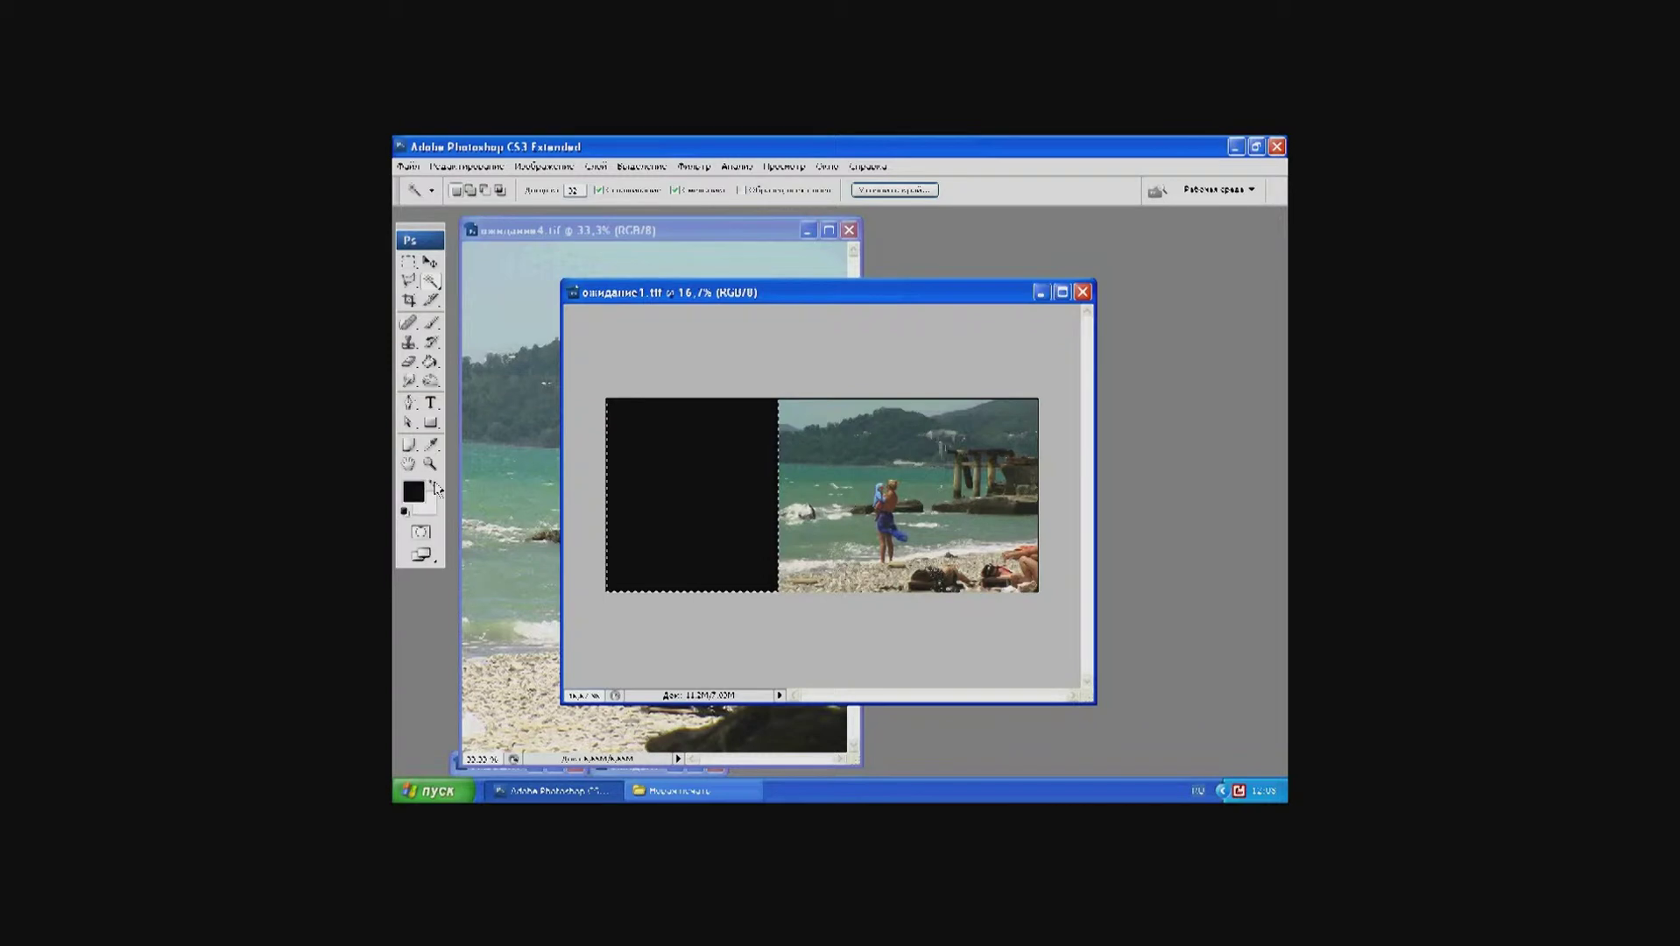
key("ctrl+BackSpace")
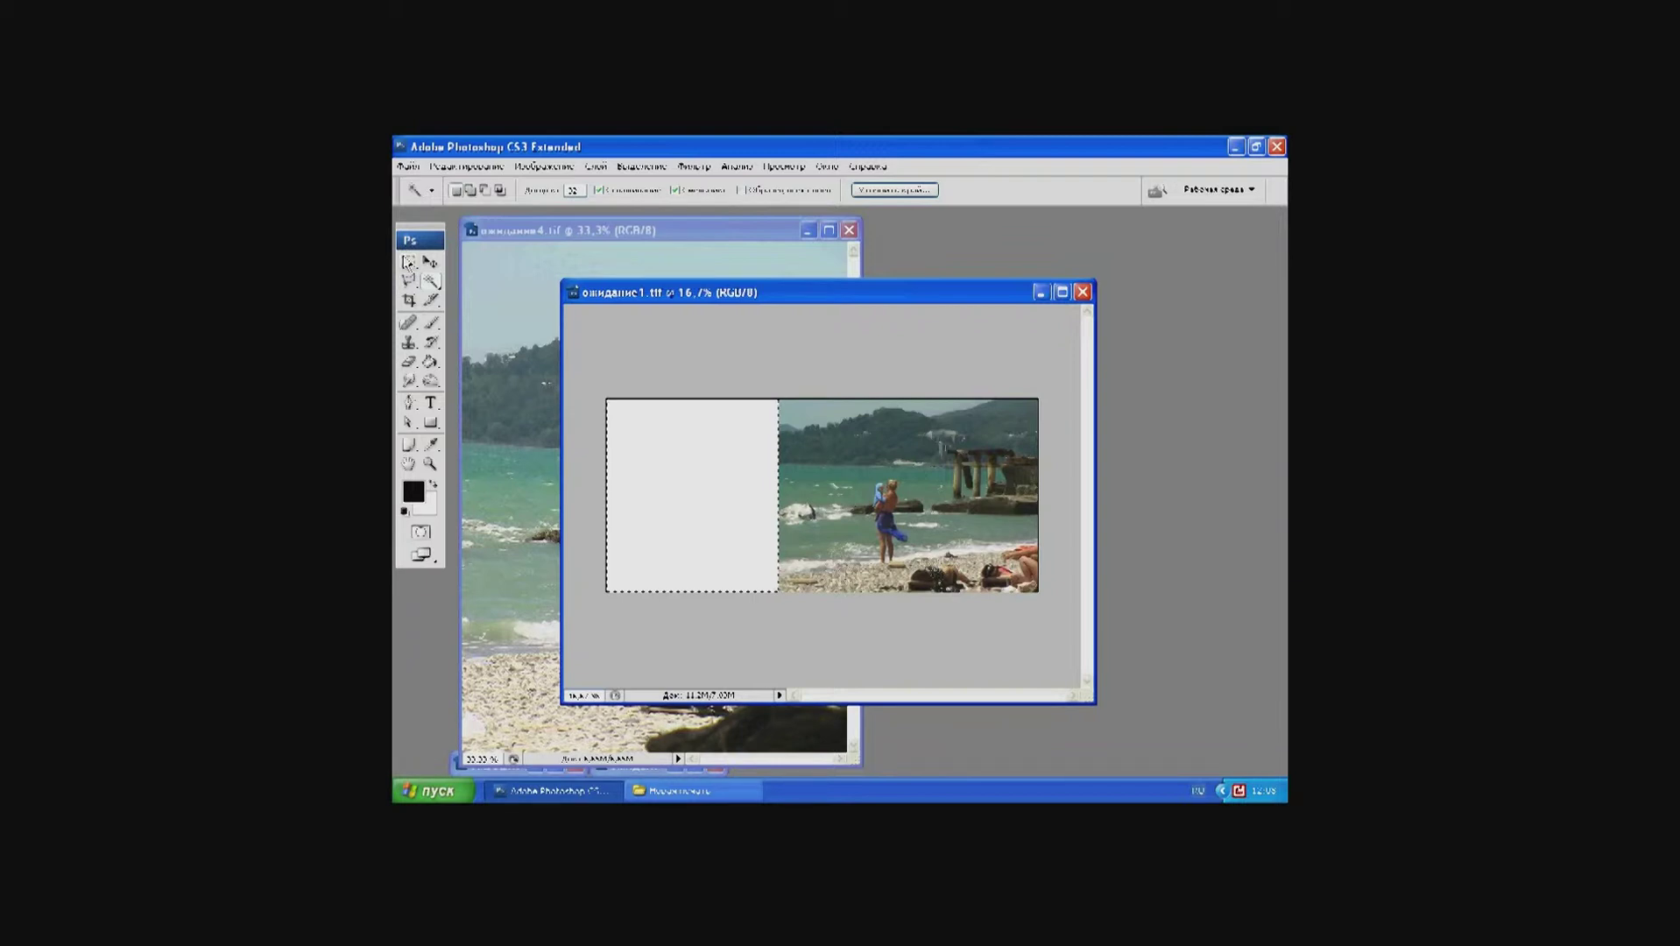
left_click(408, 262)
left_click(582, 329)
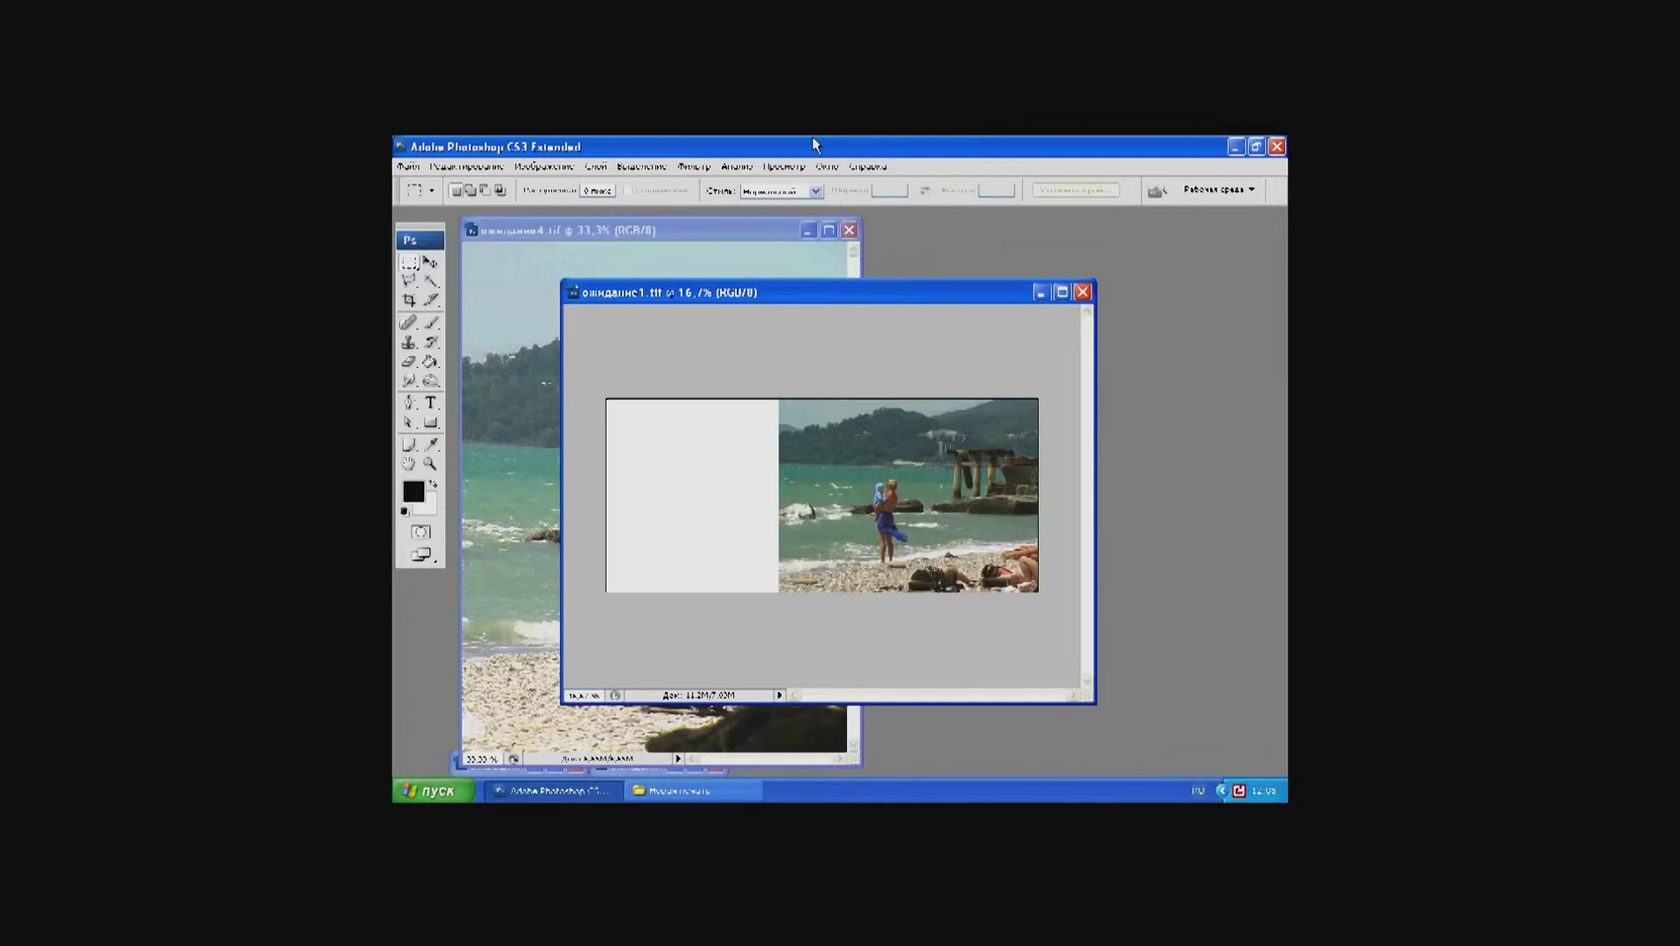
Step: Check the finished composite for reference, then return to the ожидание1 document
left_click(681, 238)
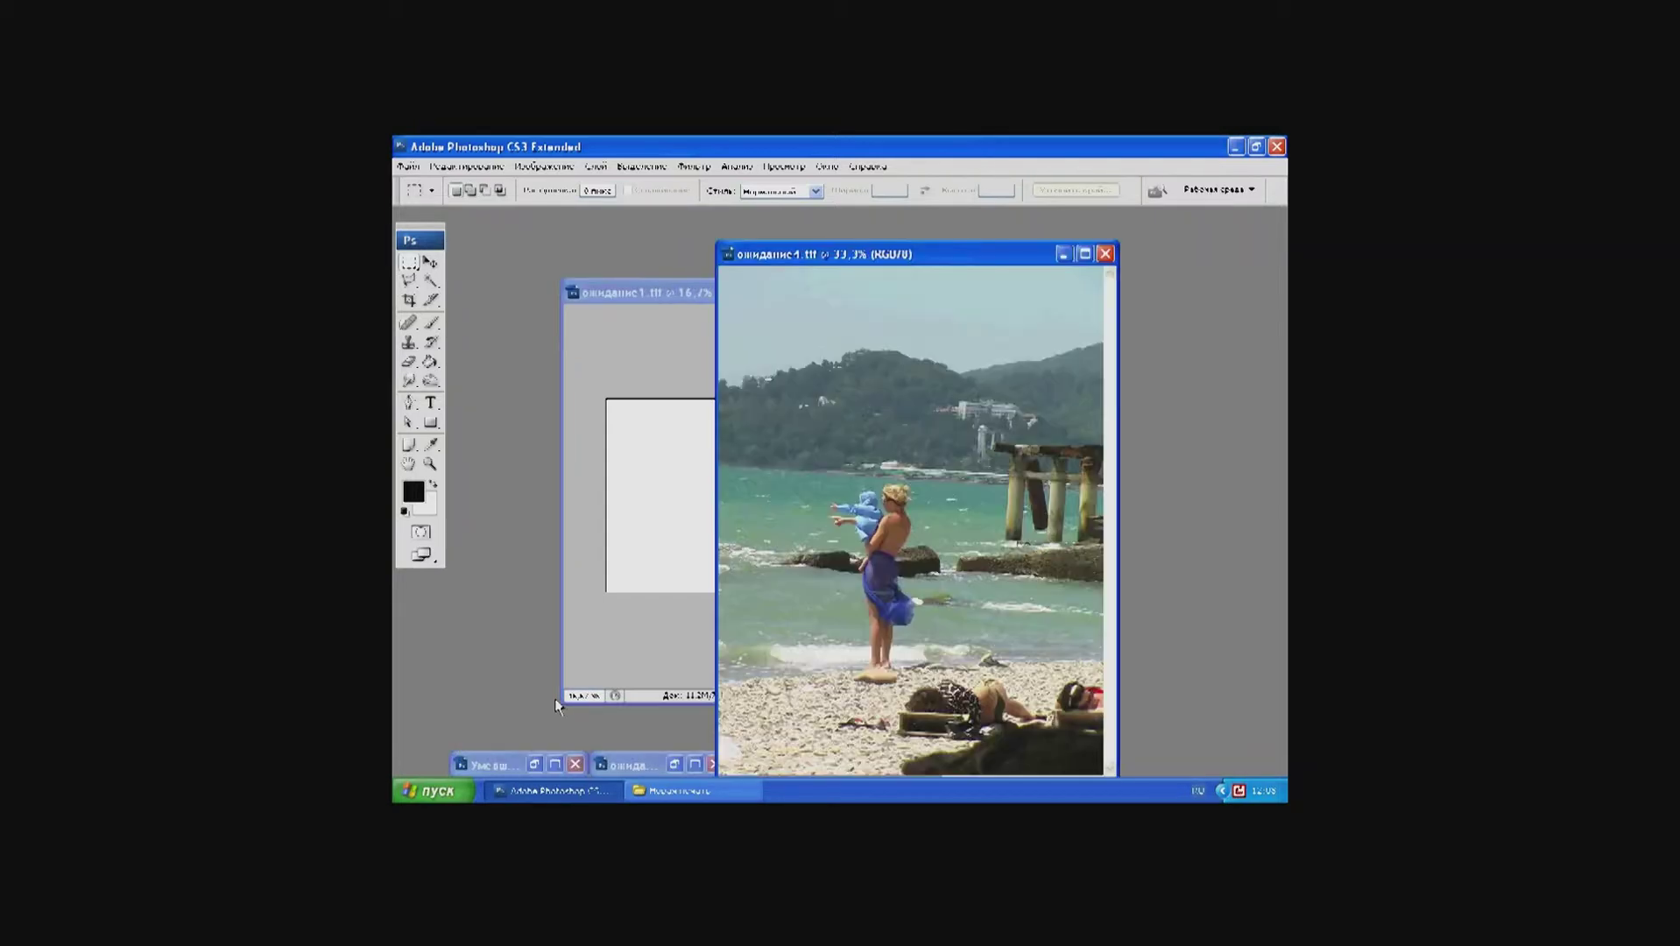
left_click(553, 764)
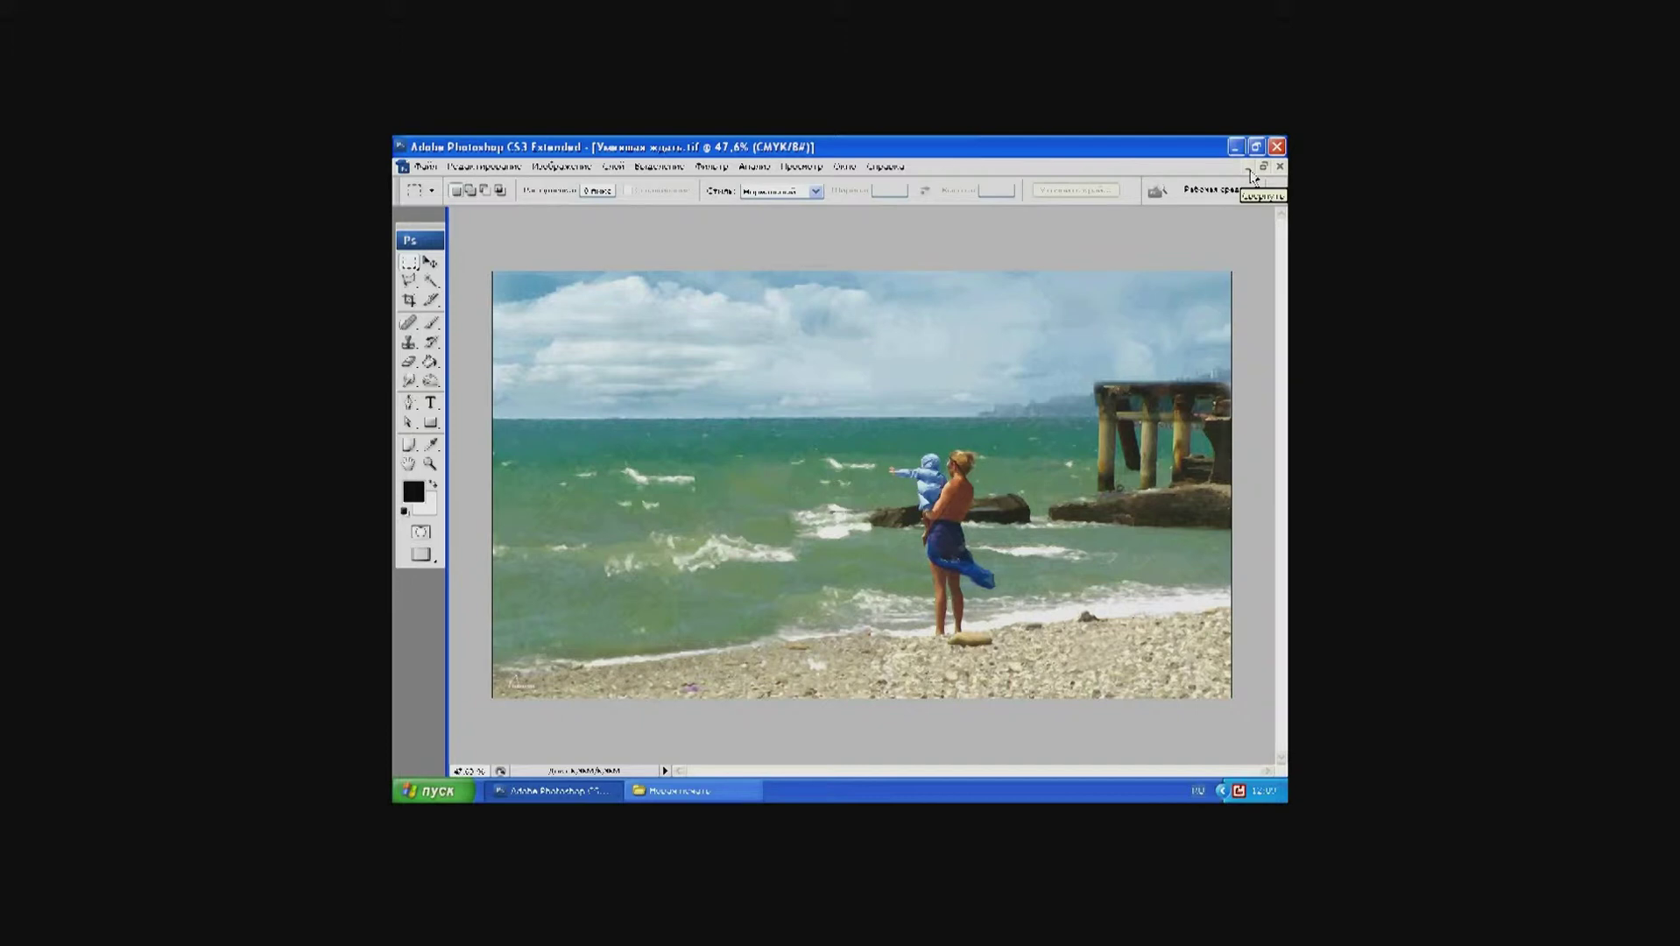
left_click(1250, 170)
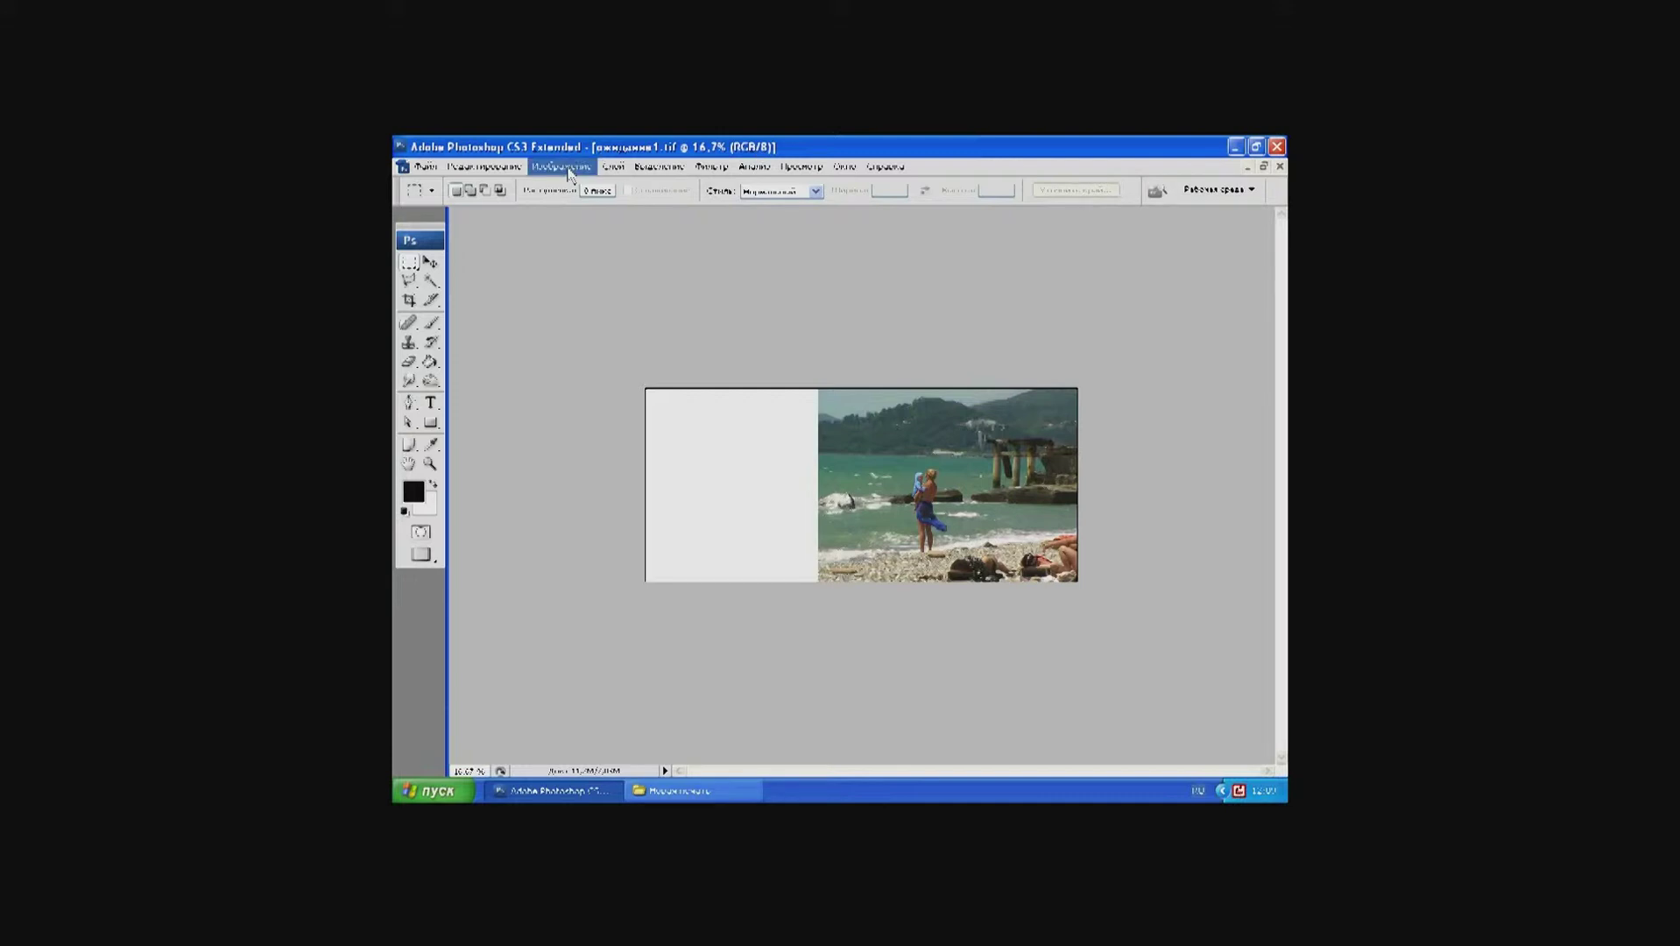
Step: Brighten ожидание1 slightly and raise its contrast by 4 with Brightness/Contrast
left_click(568, 172)
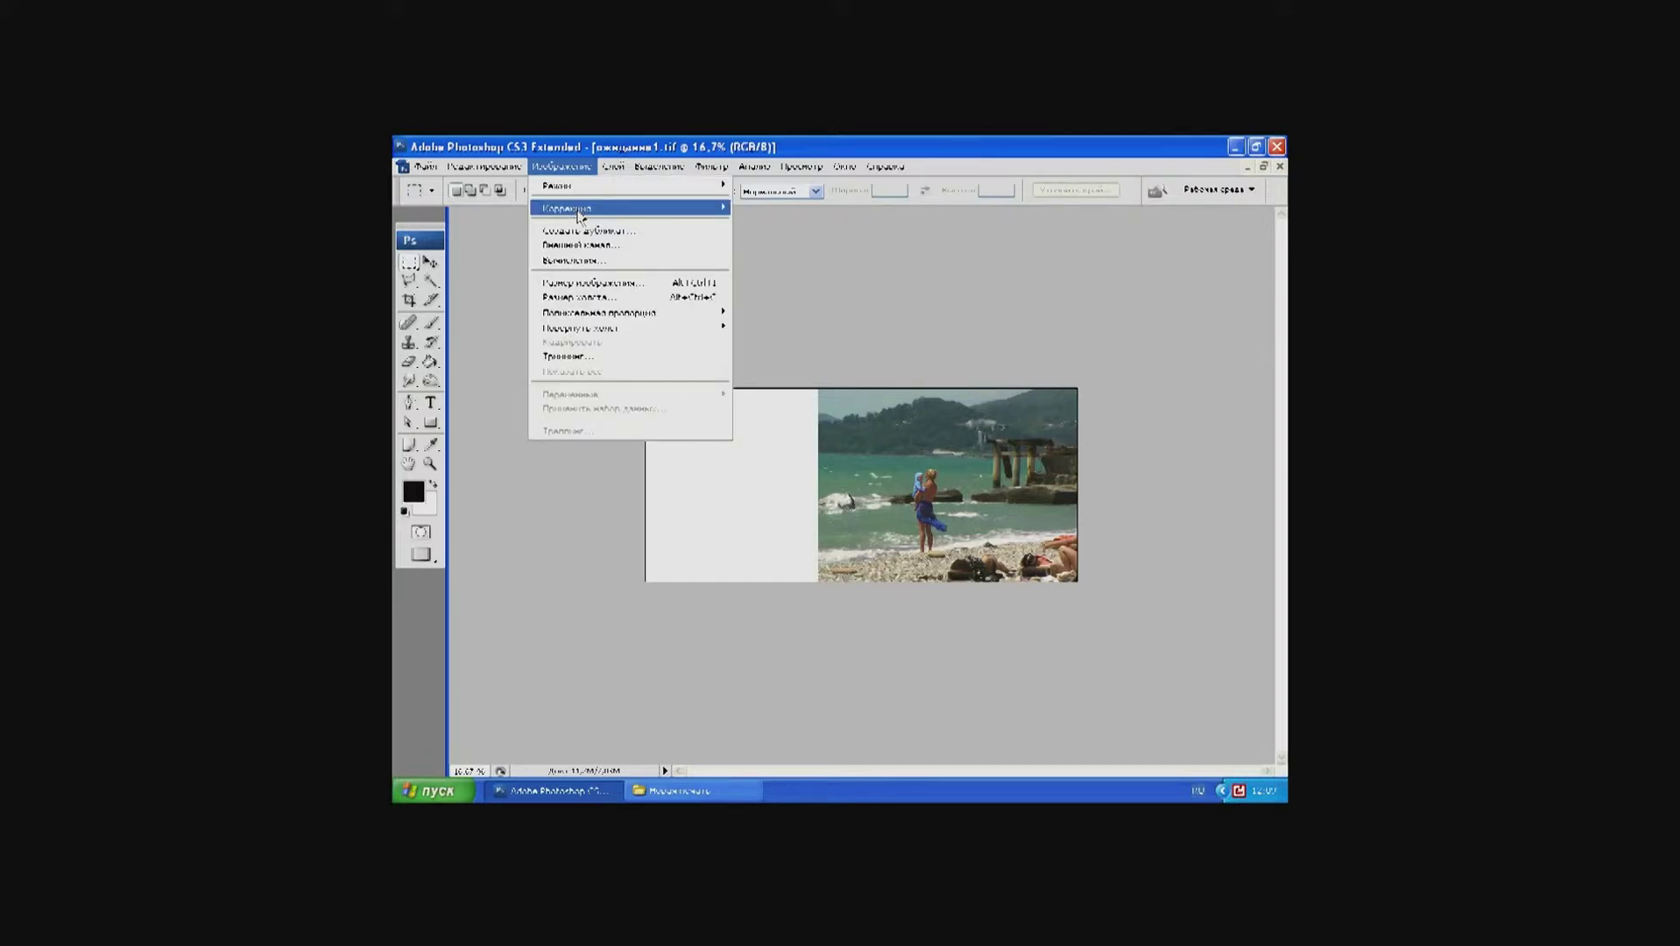
mouse_move(627, 207)
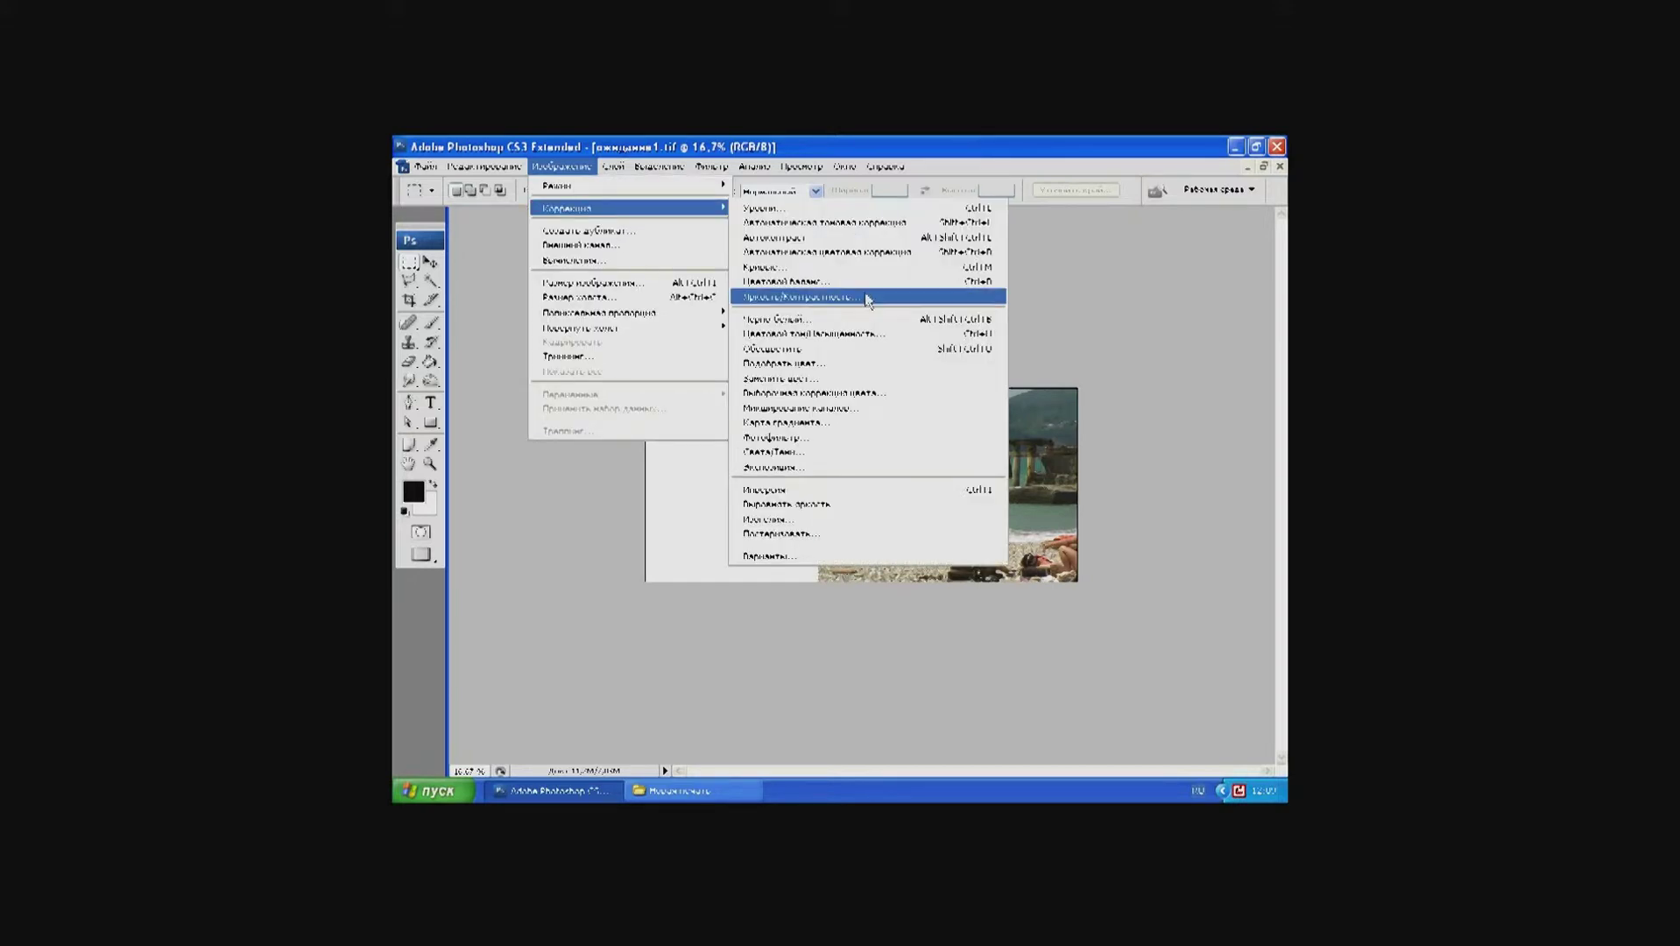
left_click(867, 299)
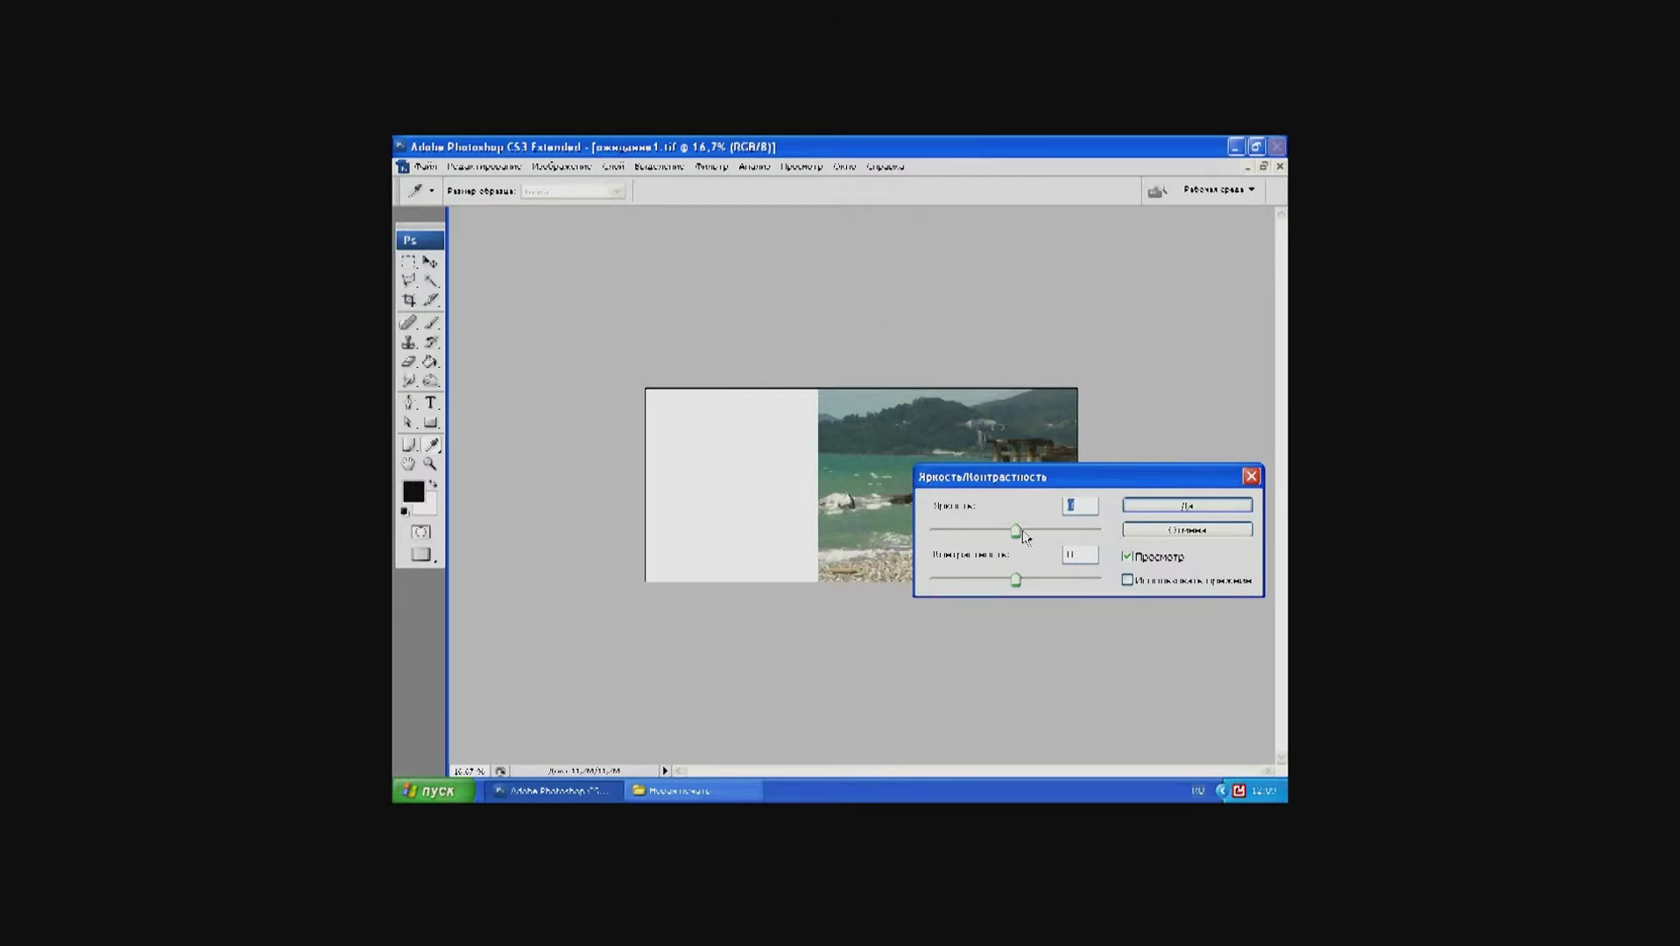
left_click_drag(1016, 531, 1034, 533)
left_click_drag(1016, 579, 1023, 579)
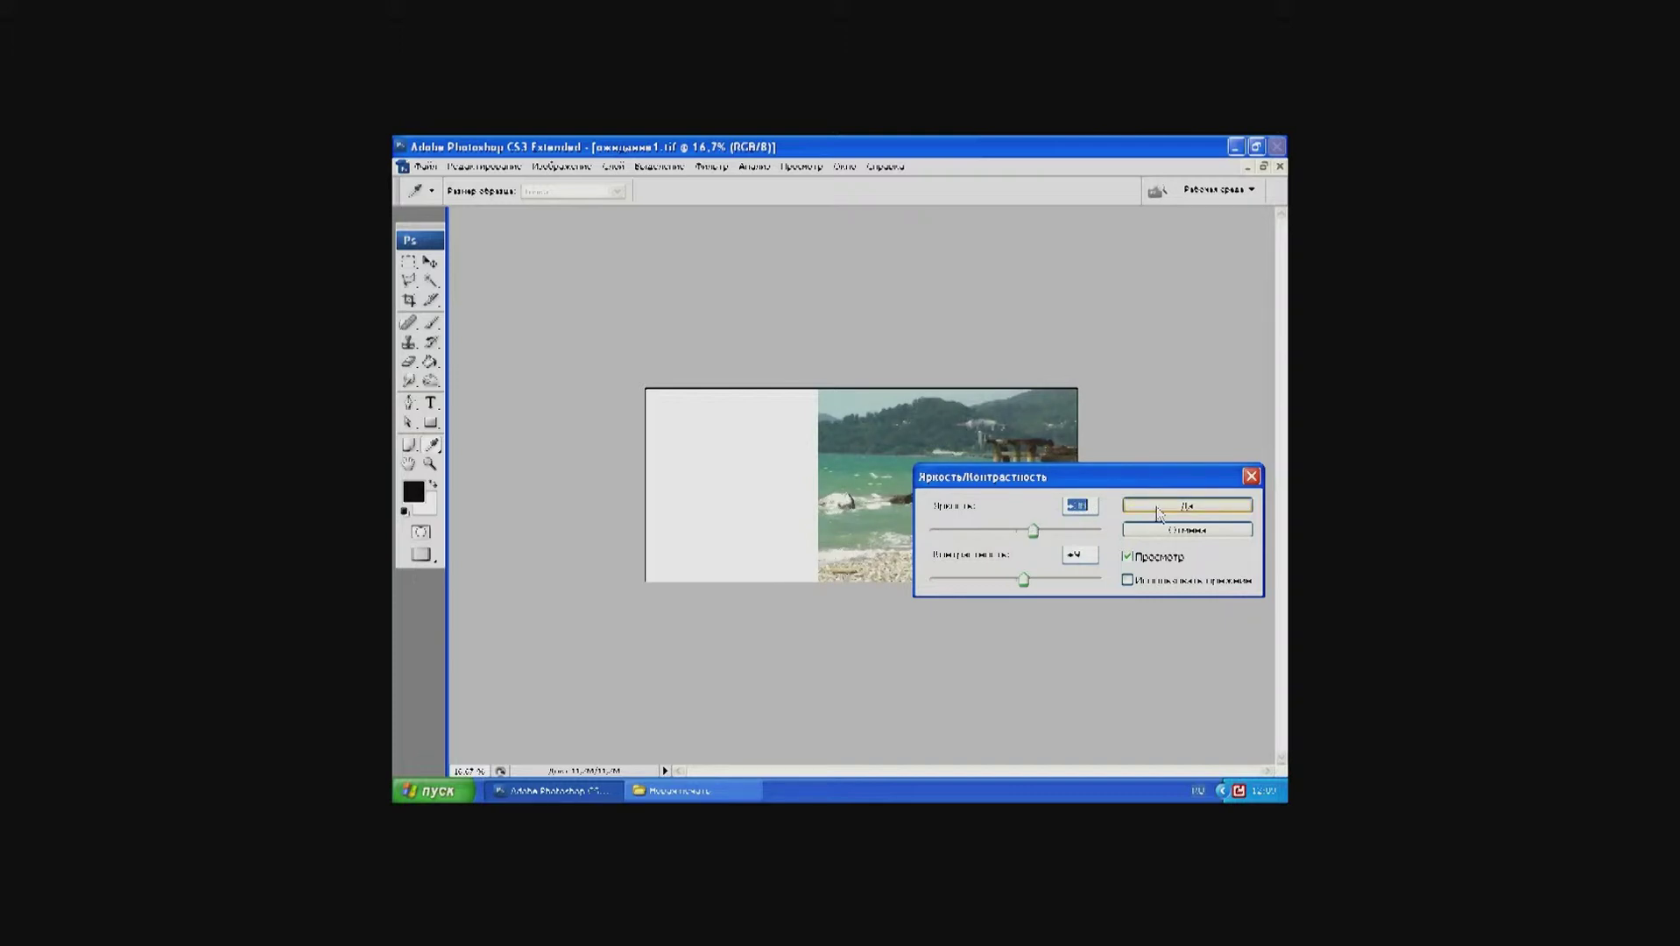
left_click(1157, 507)
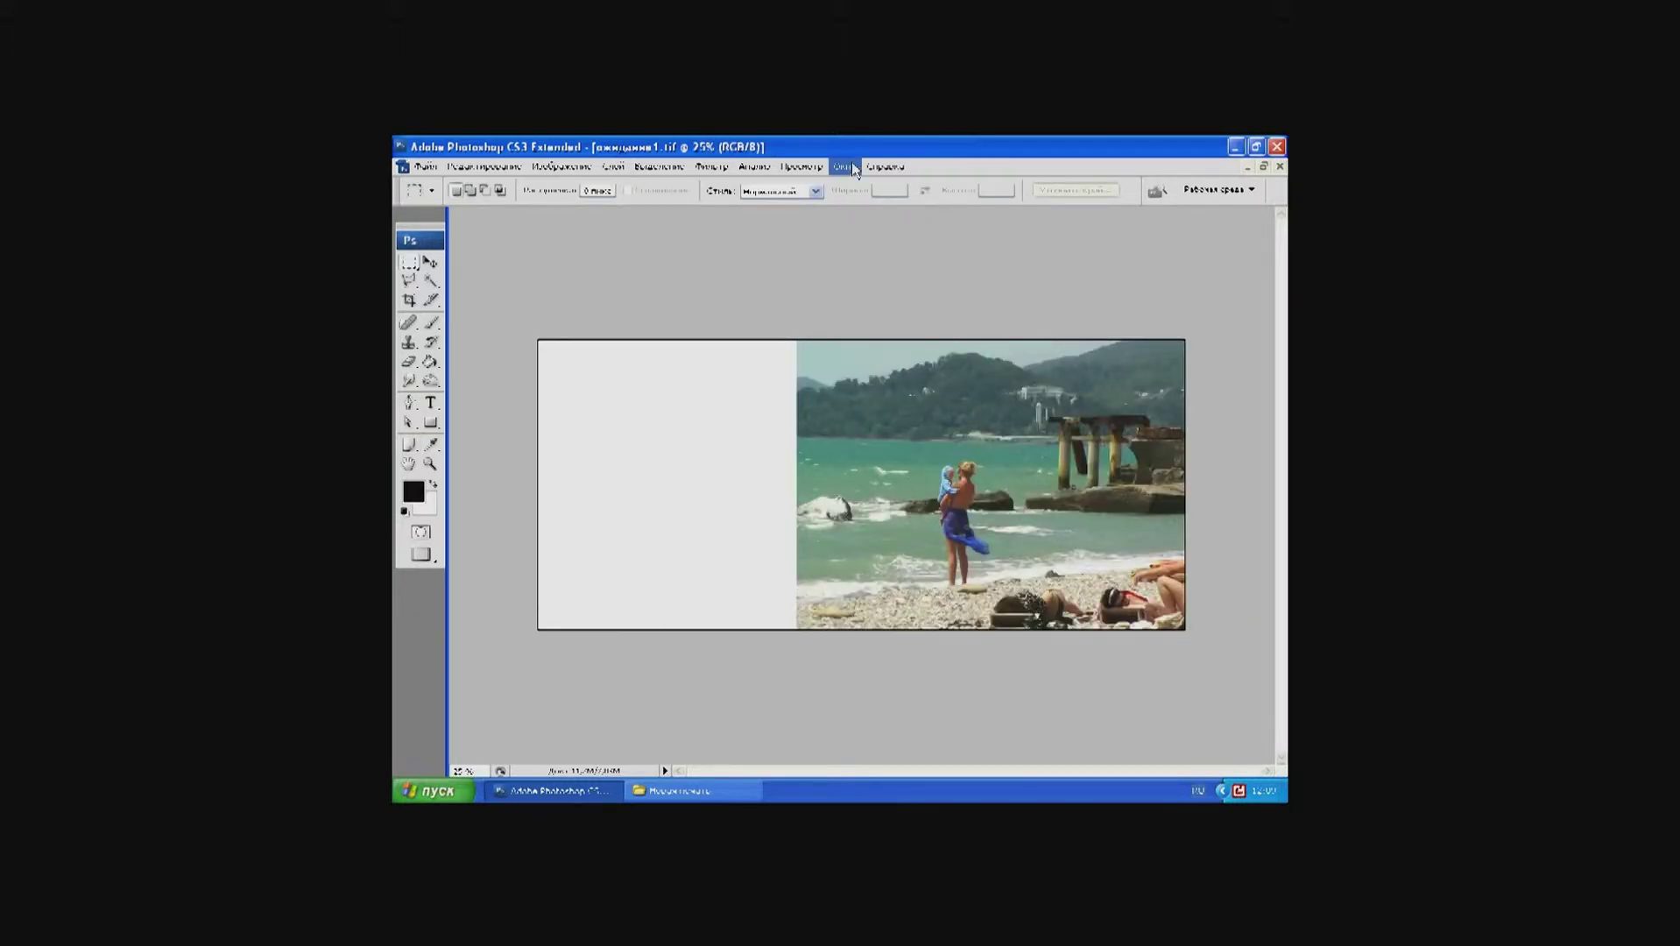
Step: Show the Layers panel, float the documents in windows, and bring ожидание4 forward
left_click(846, 166)
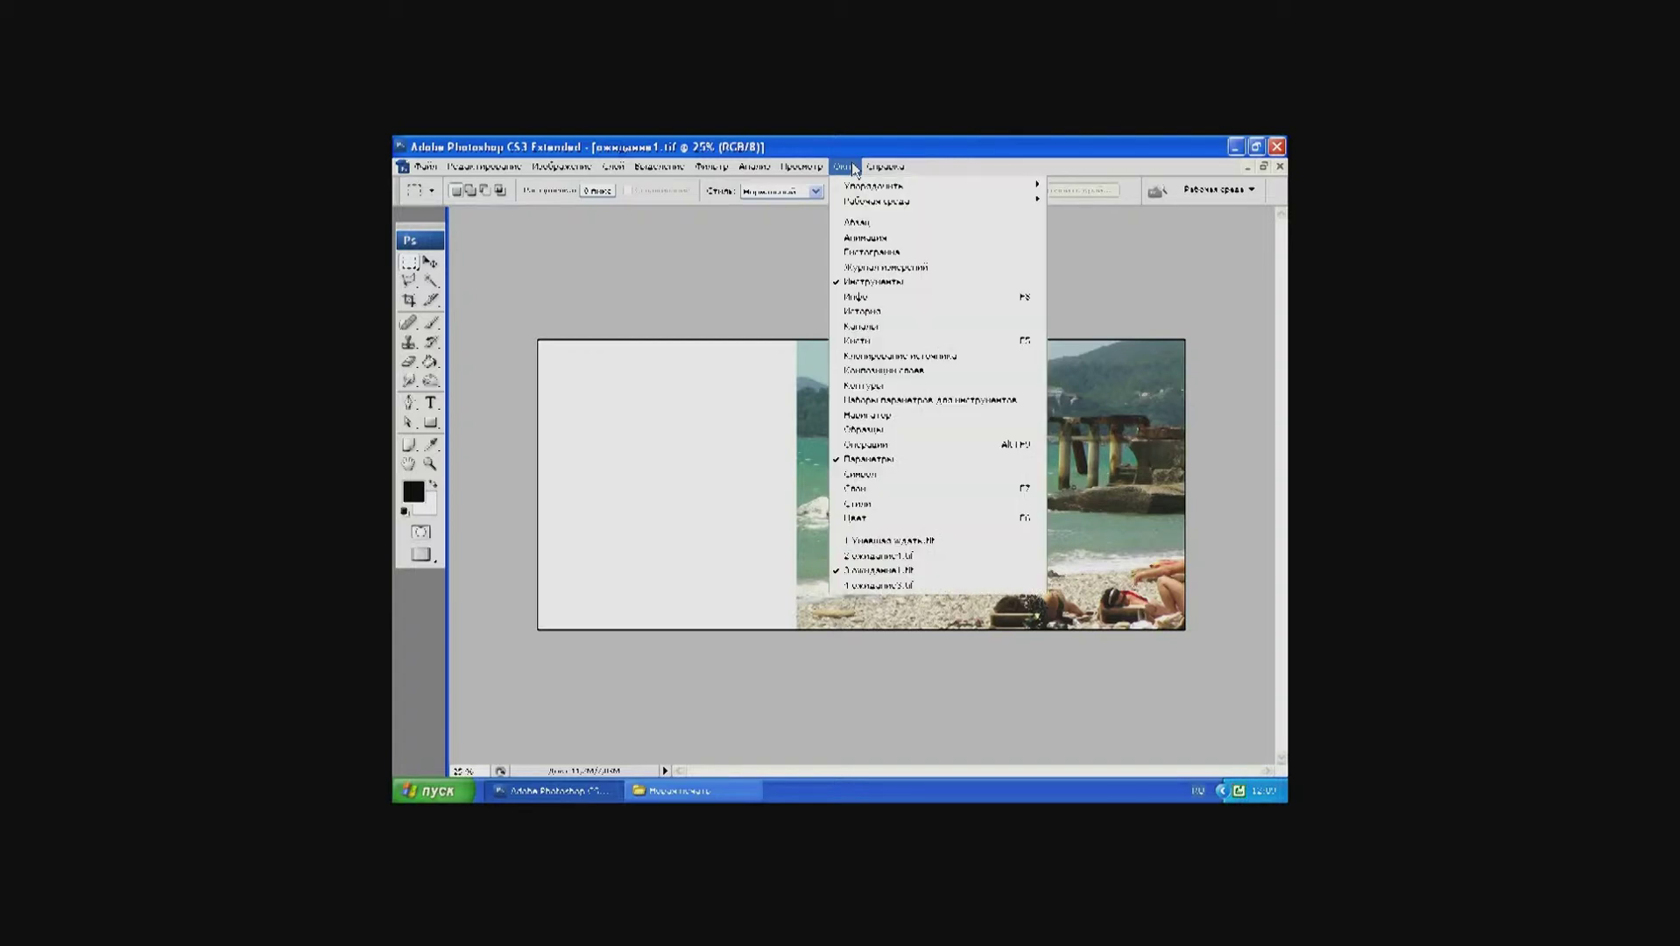
left_click(940, 489)
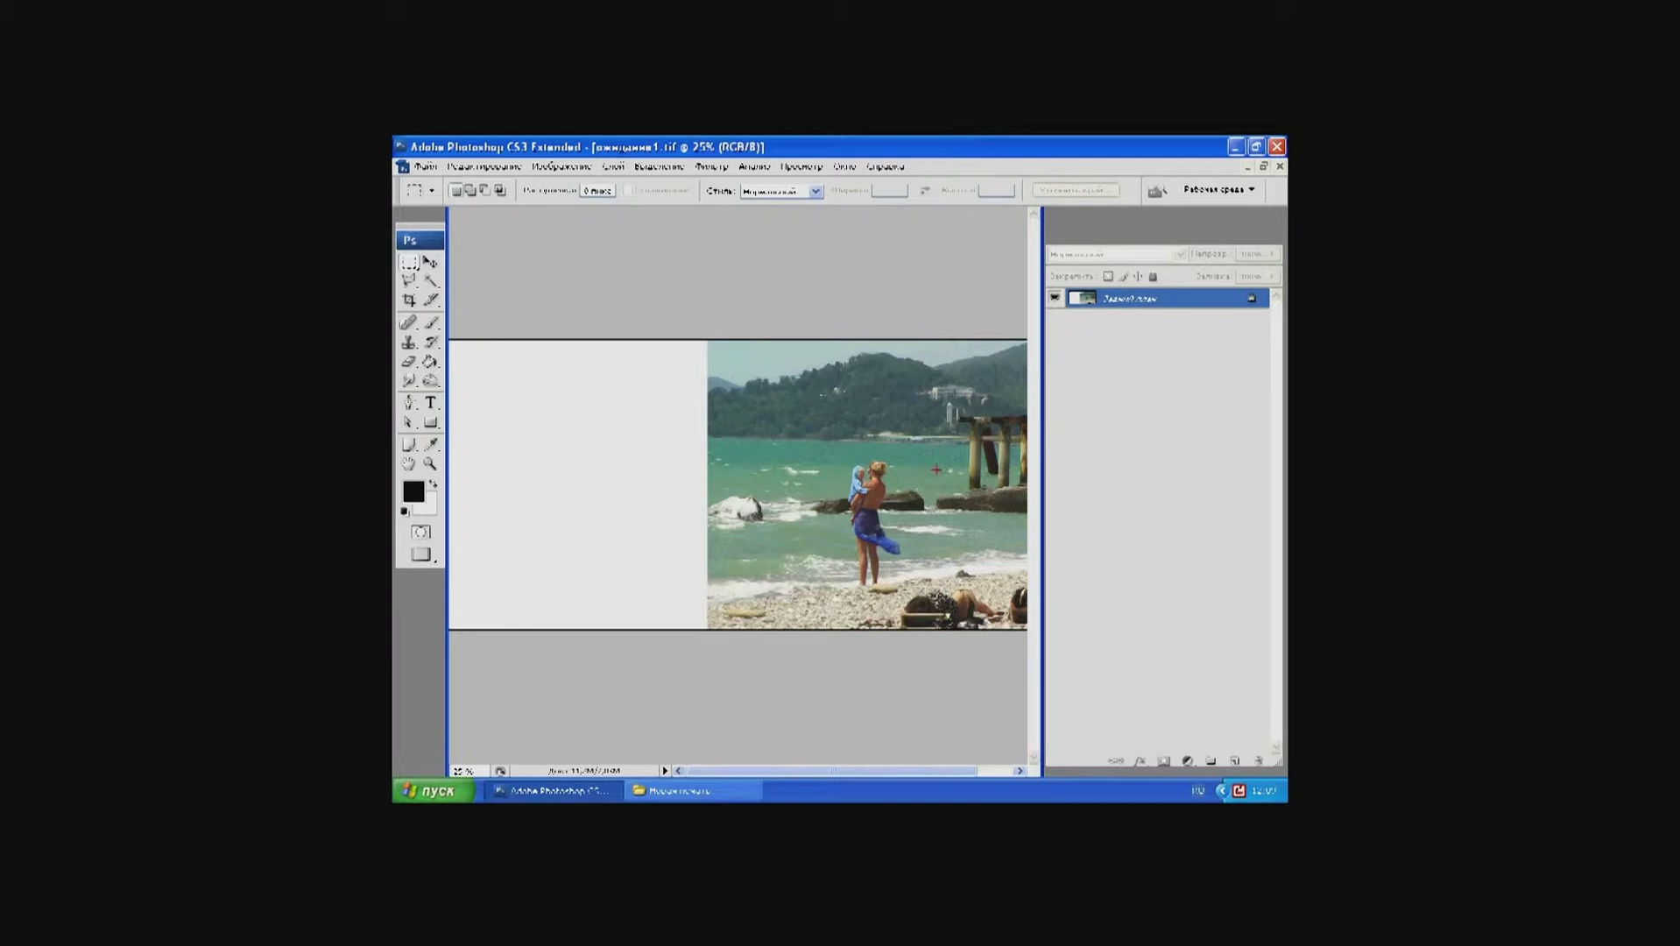
left_click(1264, 166)
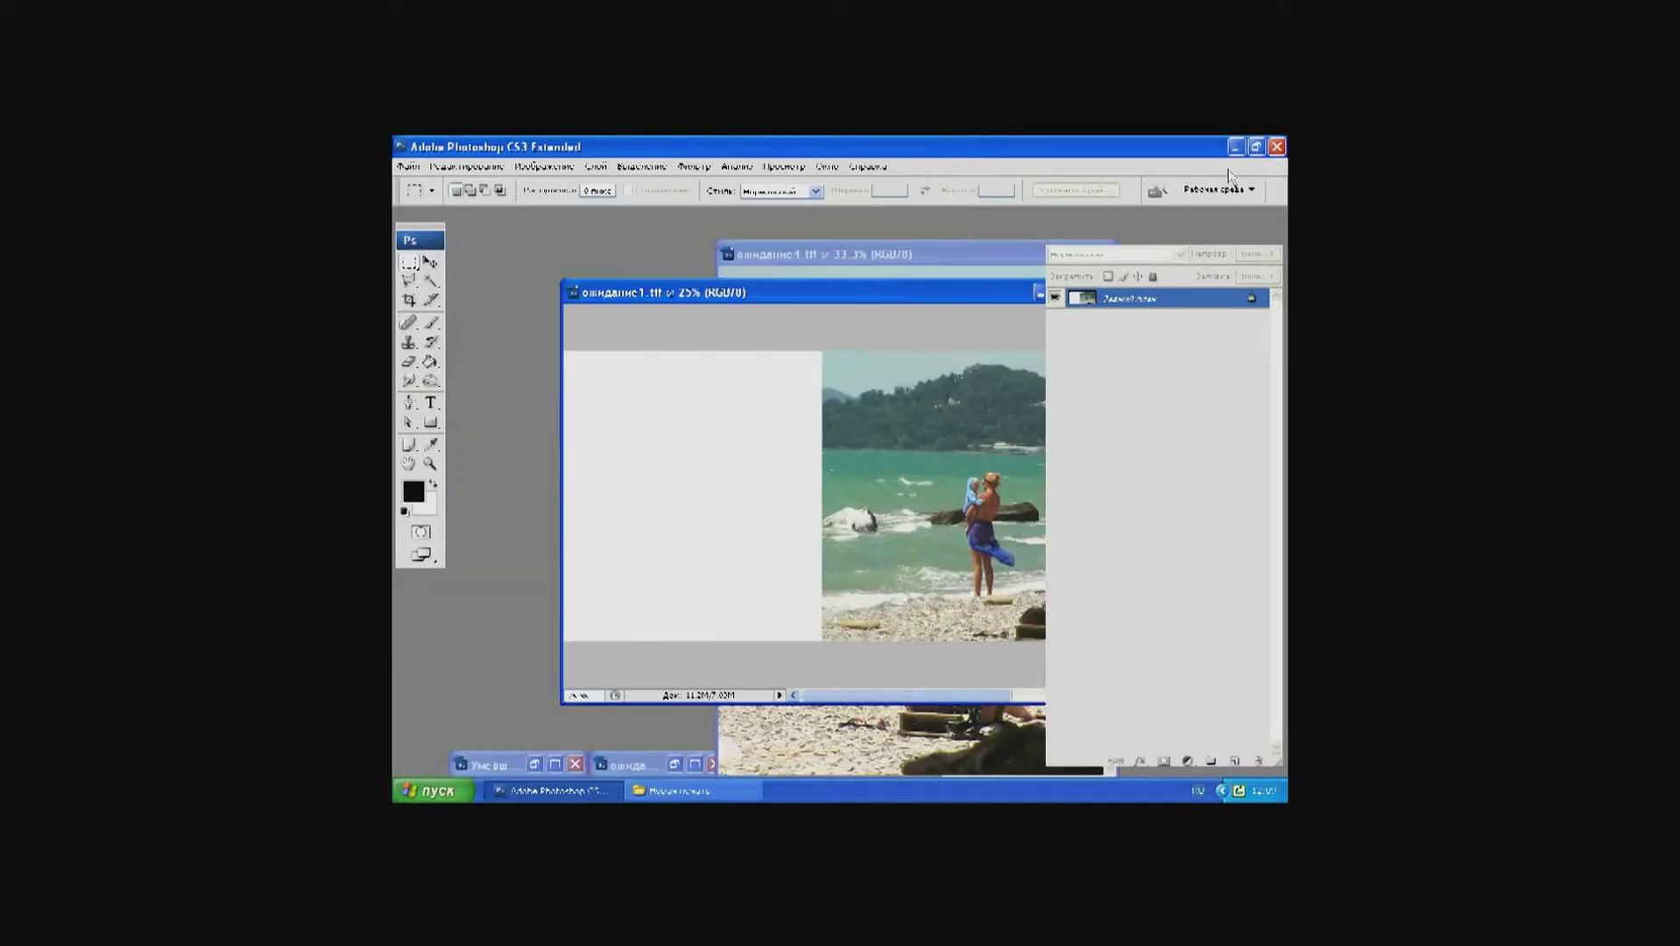
left_click(894, 256)
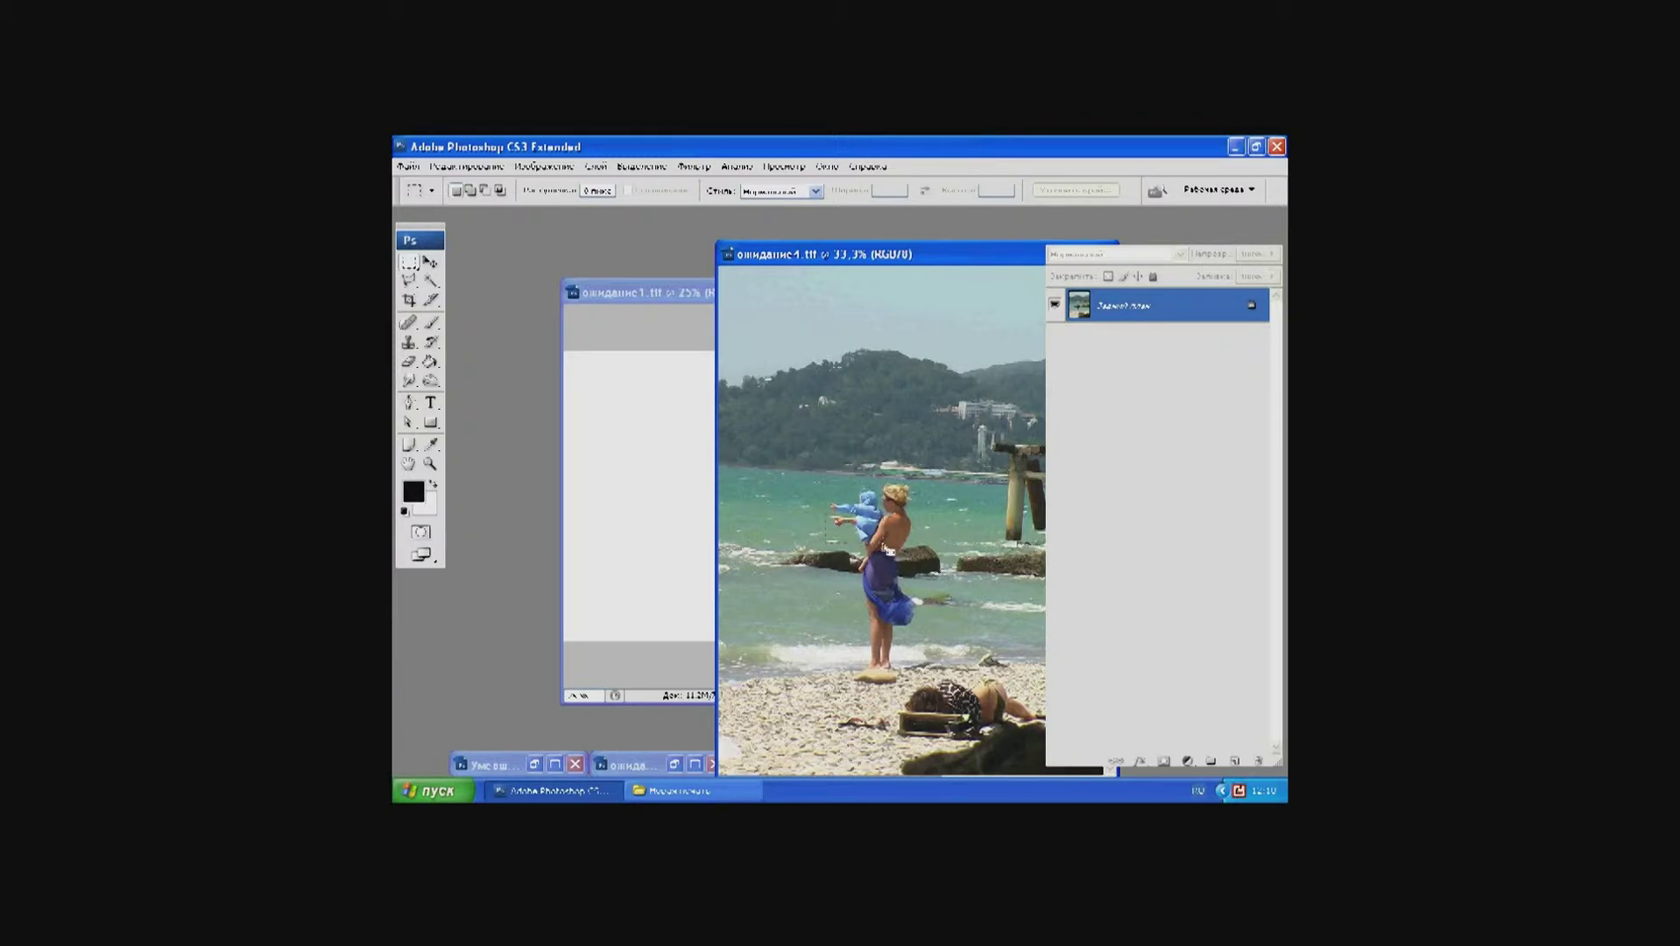
Step: Cut a rectangle around the child from ожидание4 and paste it into ожидание1
left_click_drag(826, 472, 883, 545)
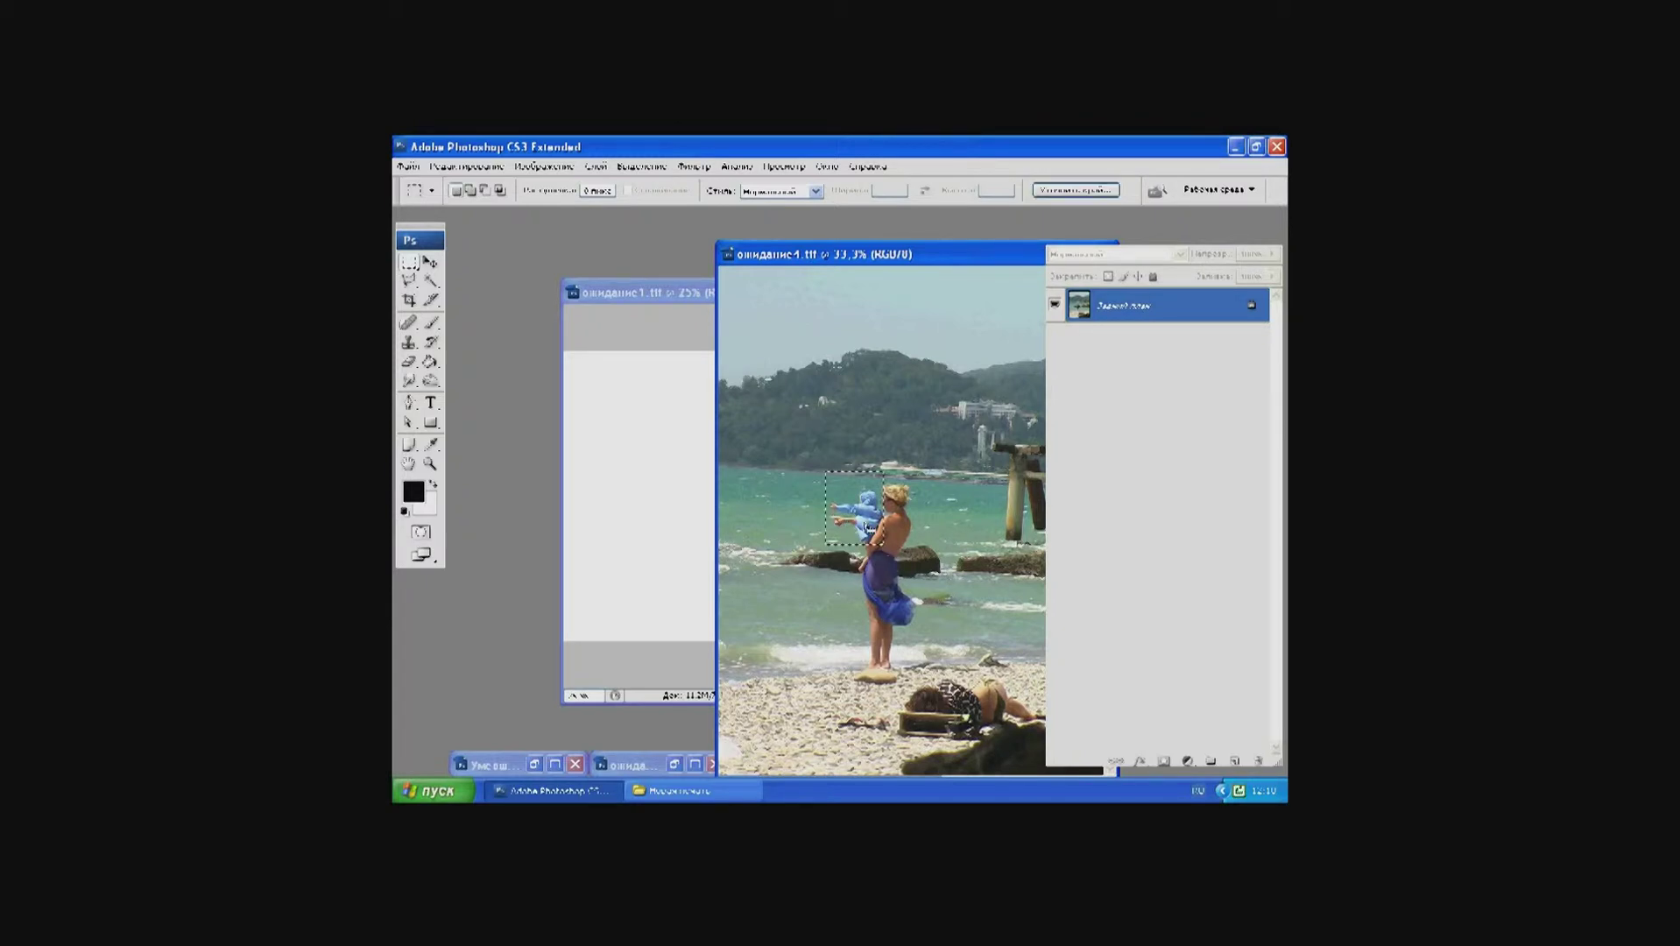
left_click(465, 170)
left_click(482, 260)
left_click(673, 298)
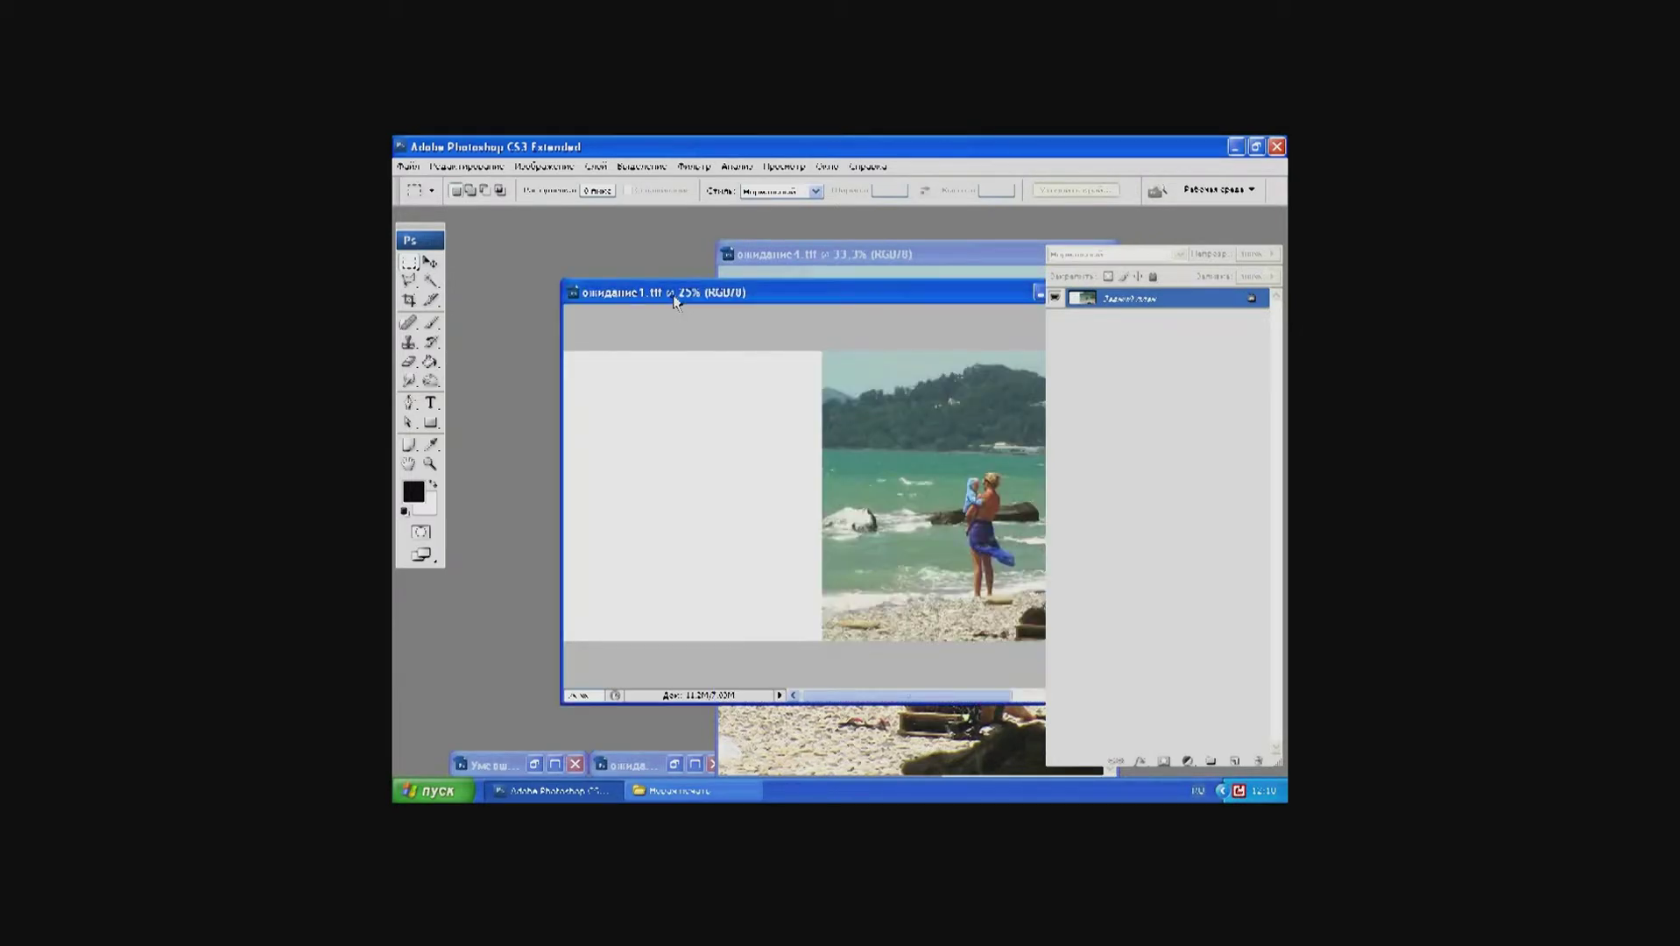
key("ctrl+v")
key("ctrl+z")
key("ctrl+v")
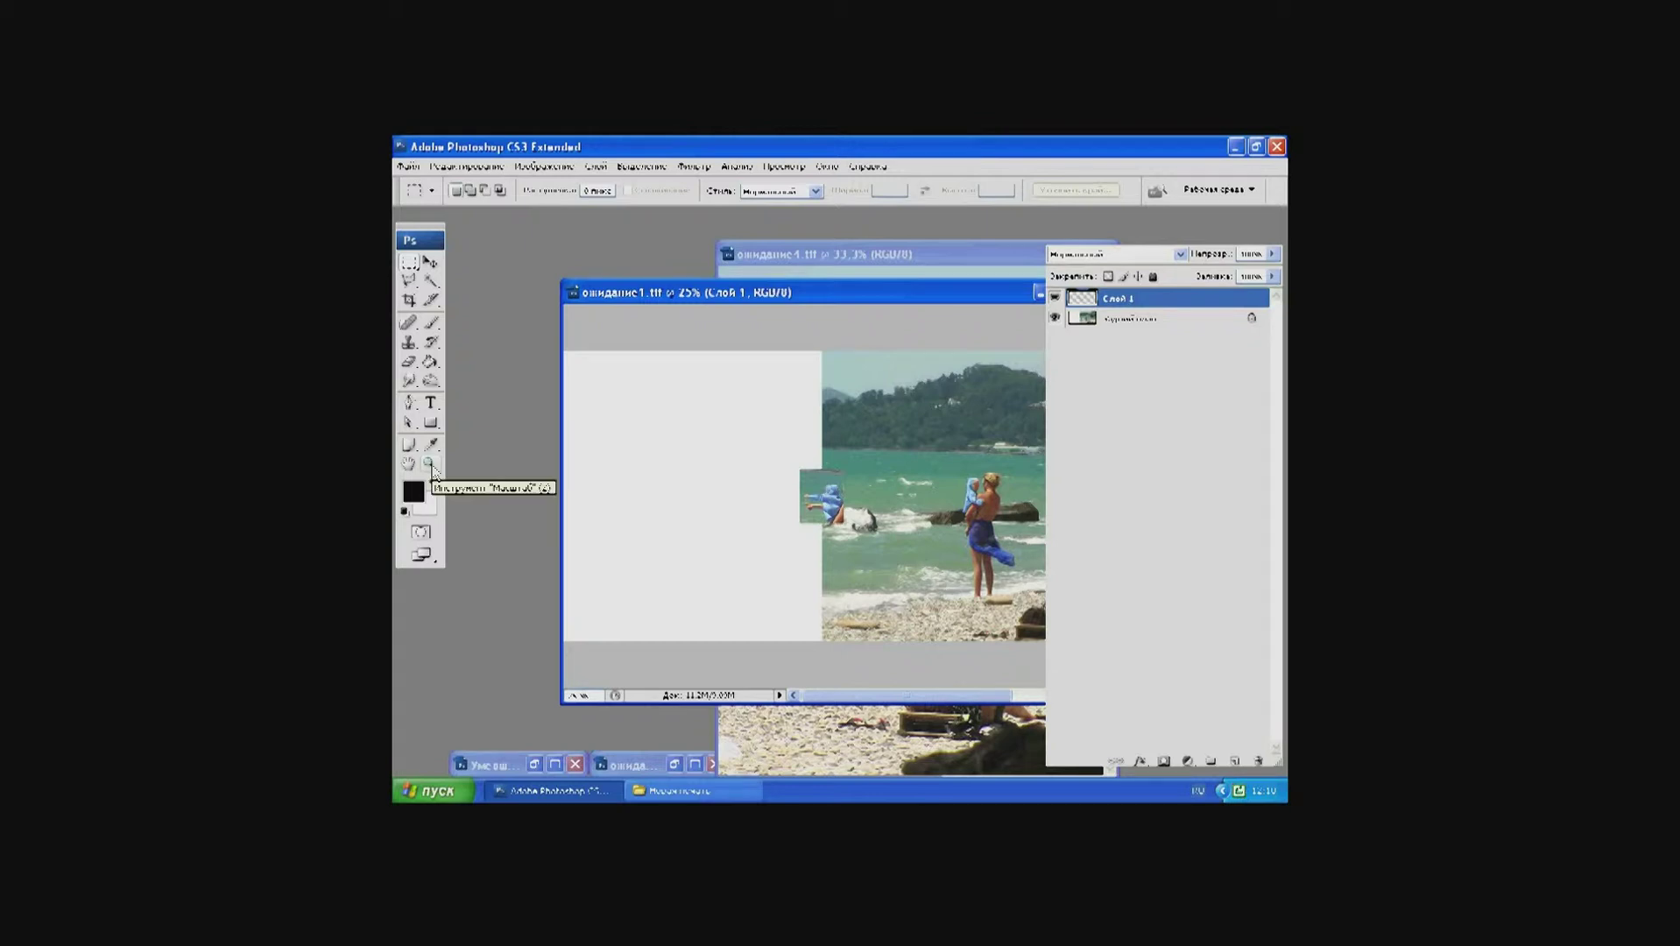
Step: Zoom in, move the pasted child beside the woman, then delete Слой 1
left_click(431, 466)
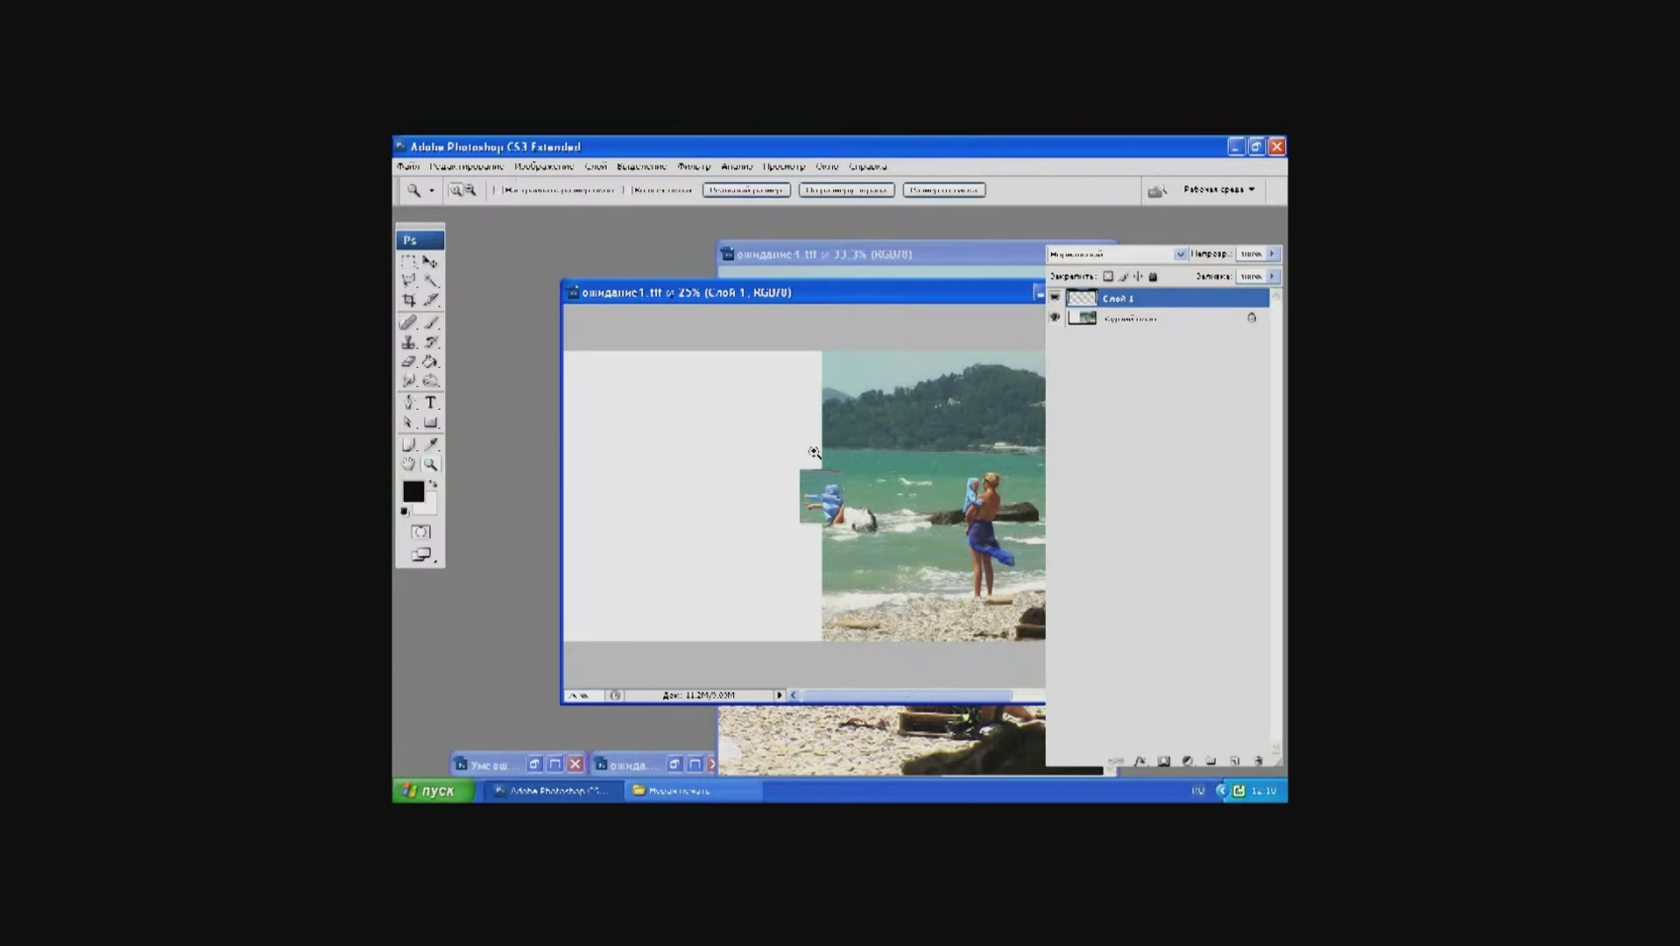
mouse_move(779, 436)
left_mouse_down()
mouse_move(867, 442)
mouse_move(1035, 559)
left_mouse_up()
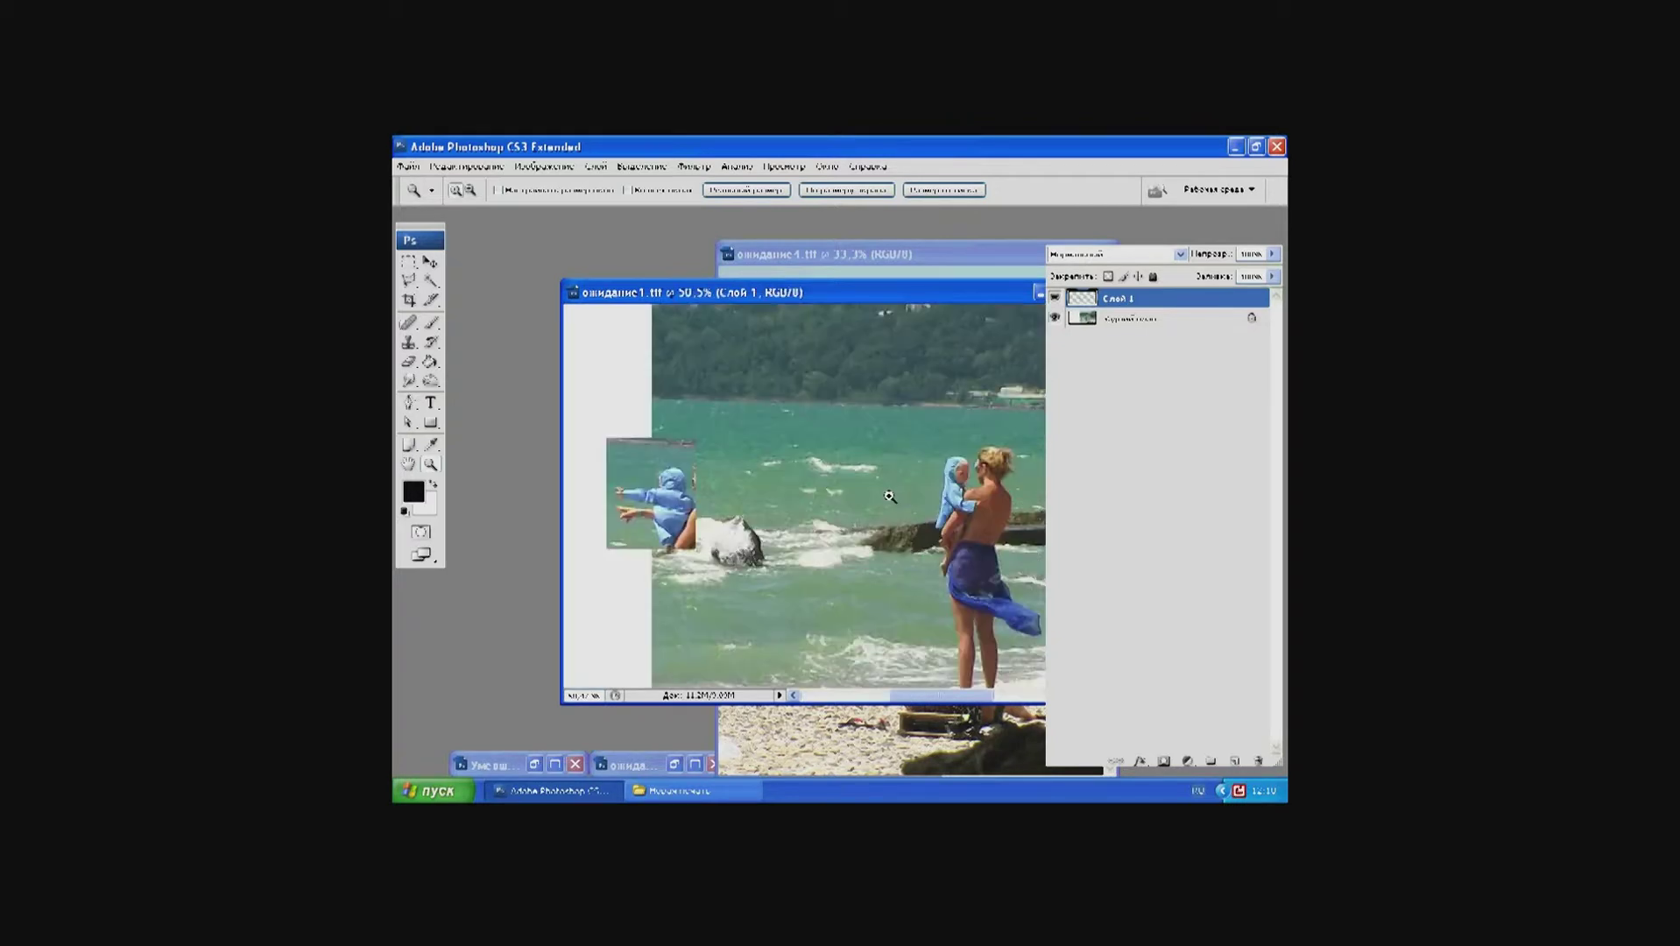
left_click(428, 261)
left_click_drag(686, 529, 953, 508)
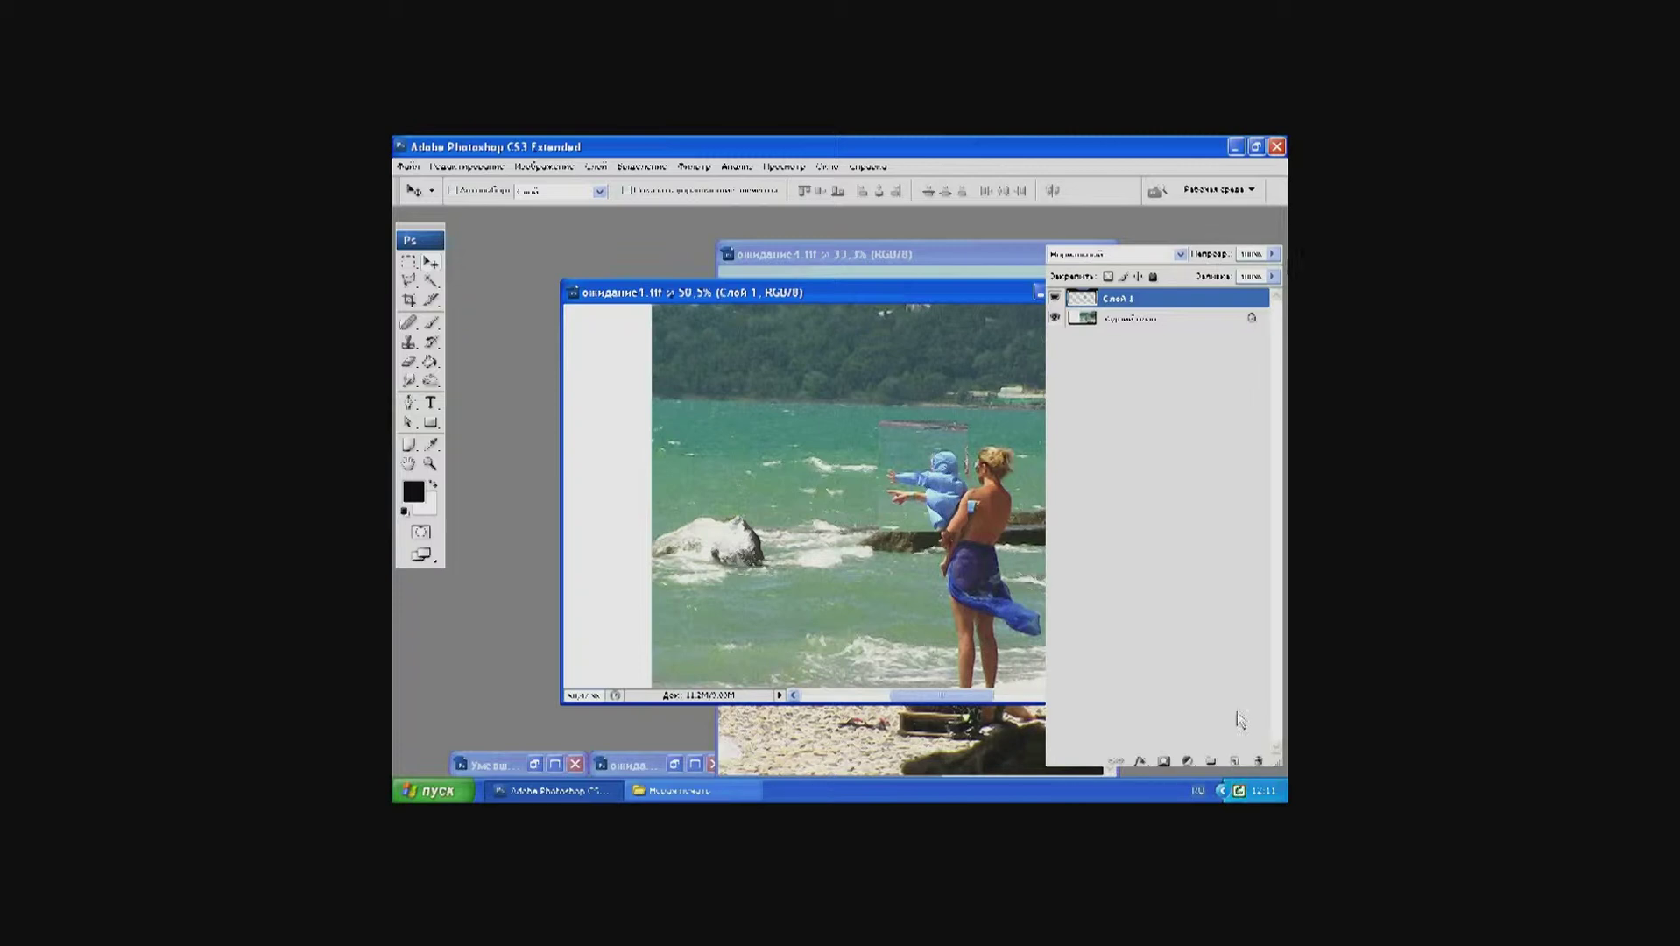
left_click(1258, 762)
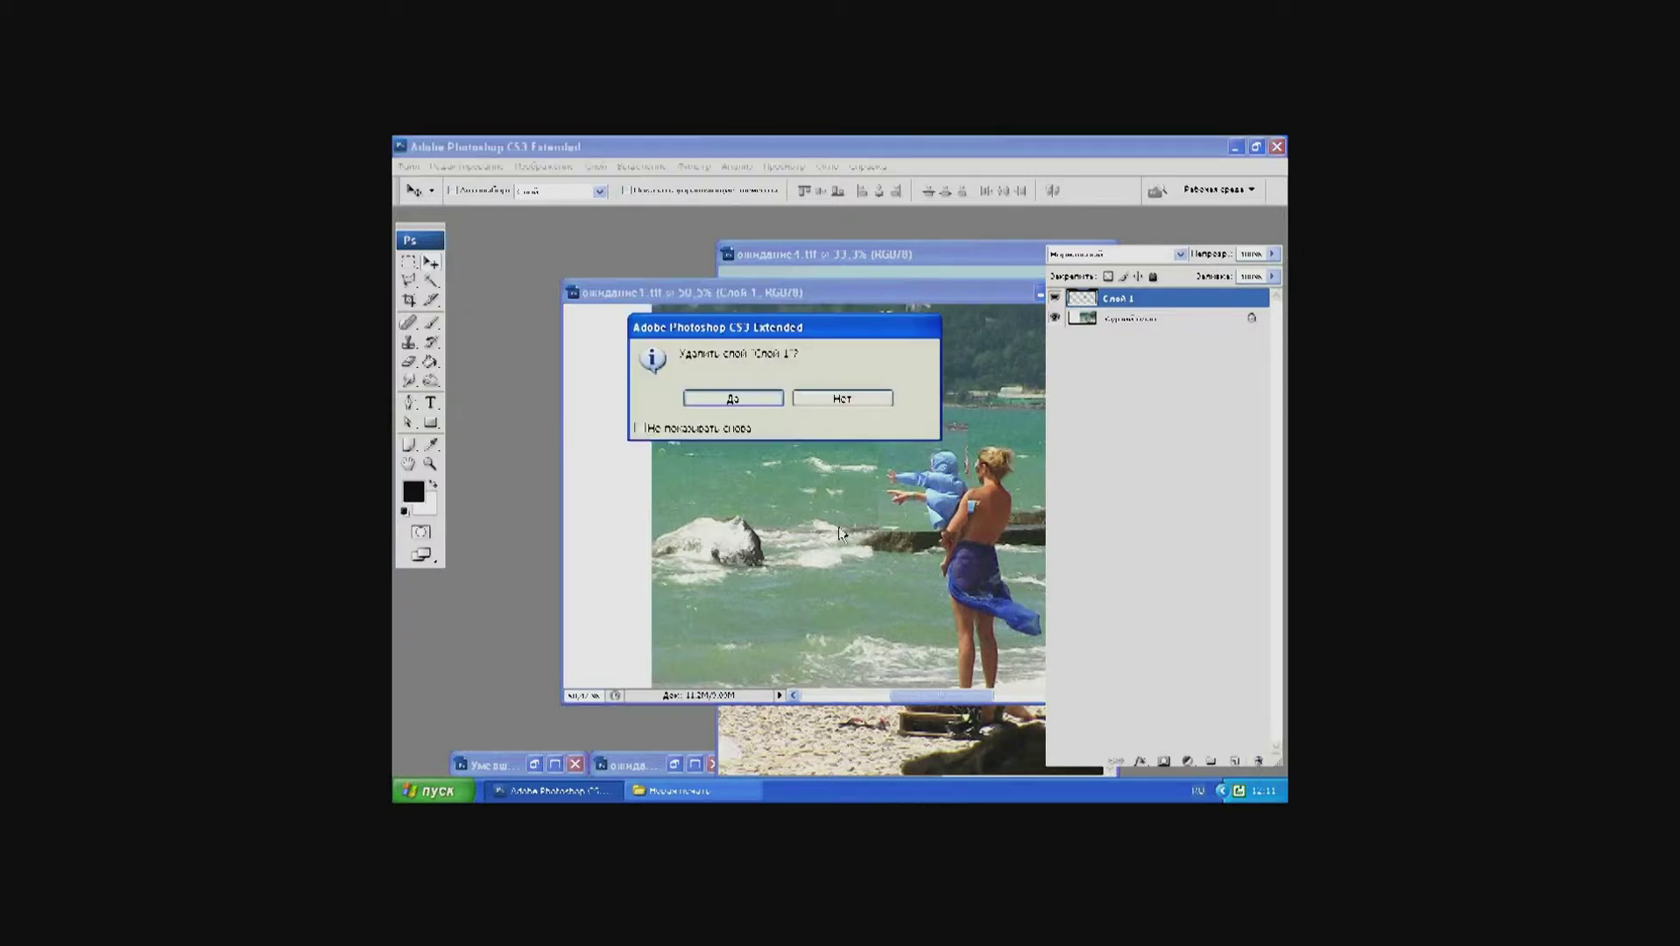
left_click(756, 401)
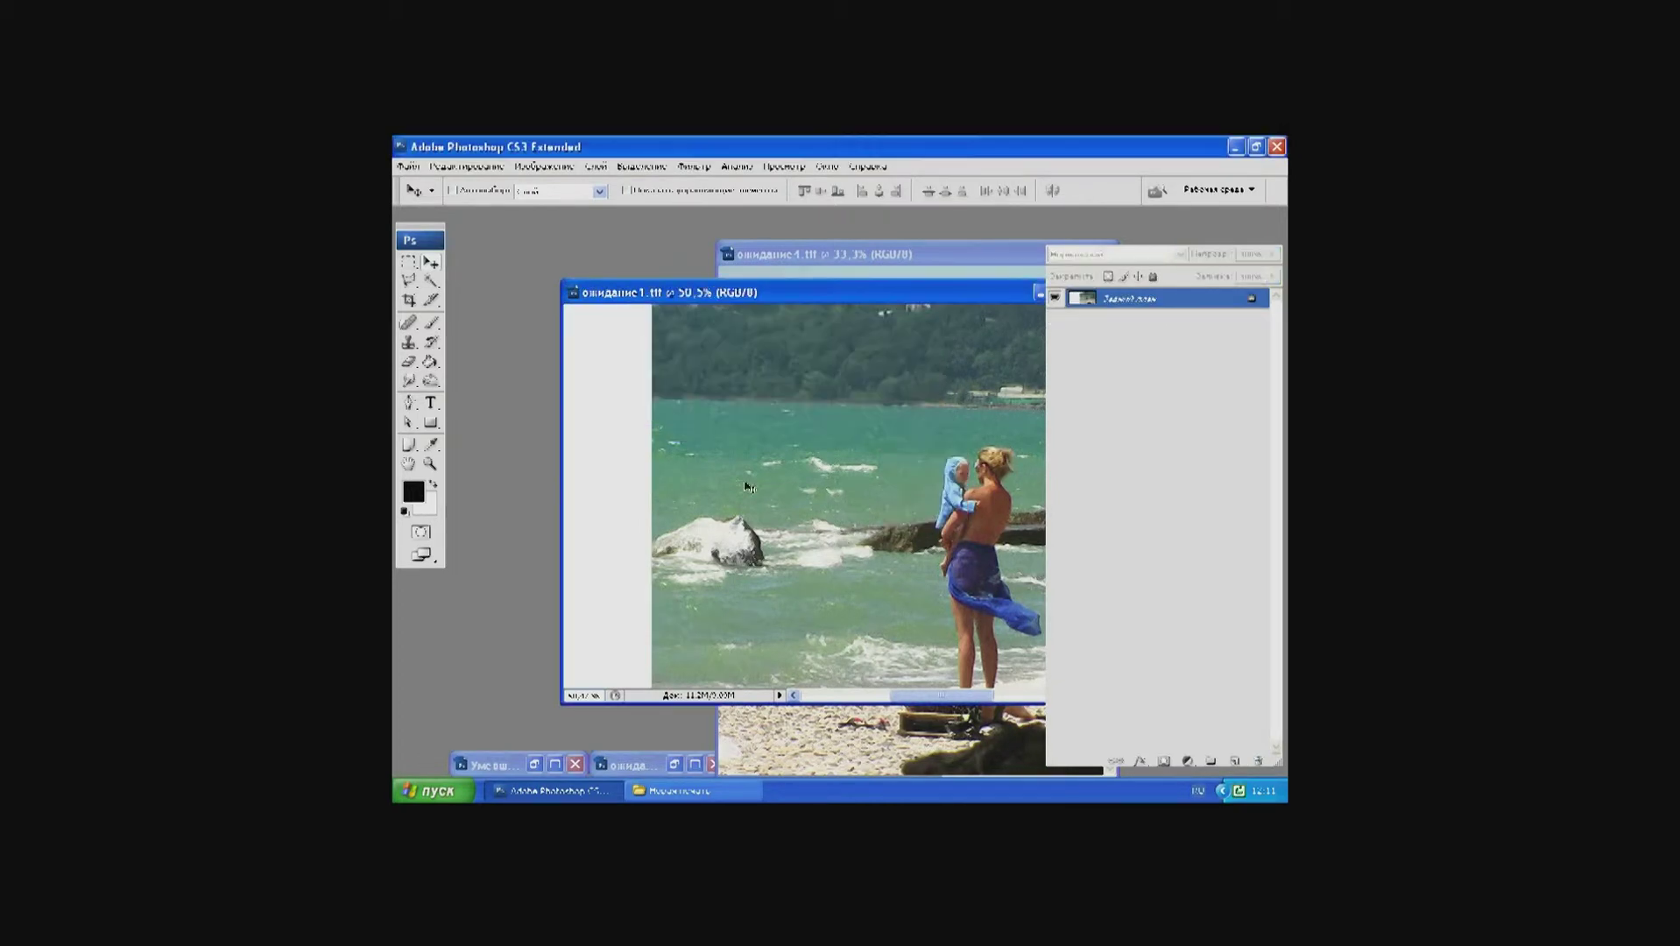
left_click(867, 726)
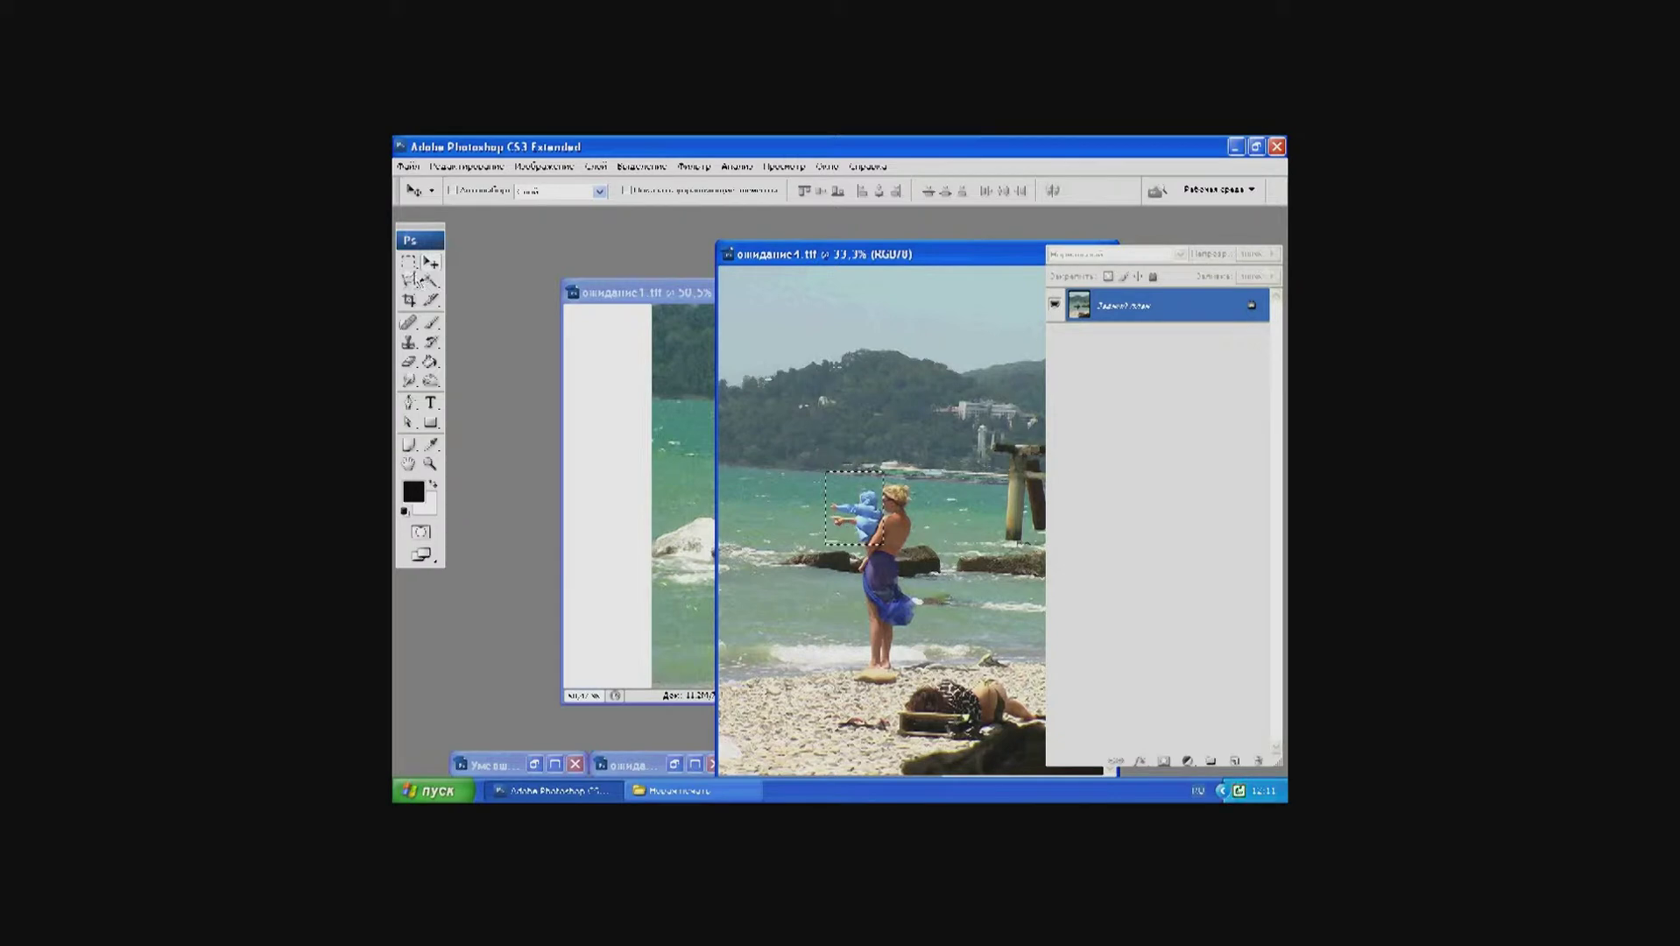
Step: Select the woman and child in ожидание4 and copy them into ожидание1 as Слой 1
left_click(413, 264)
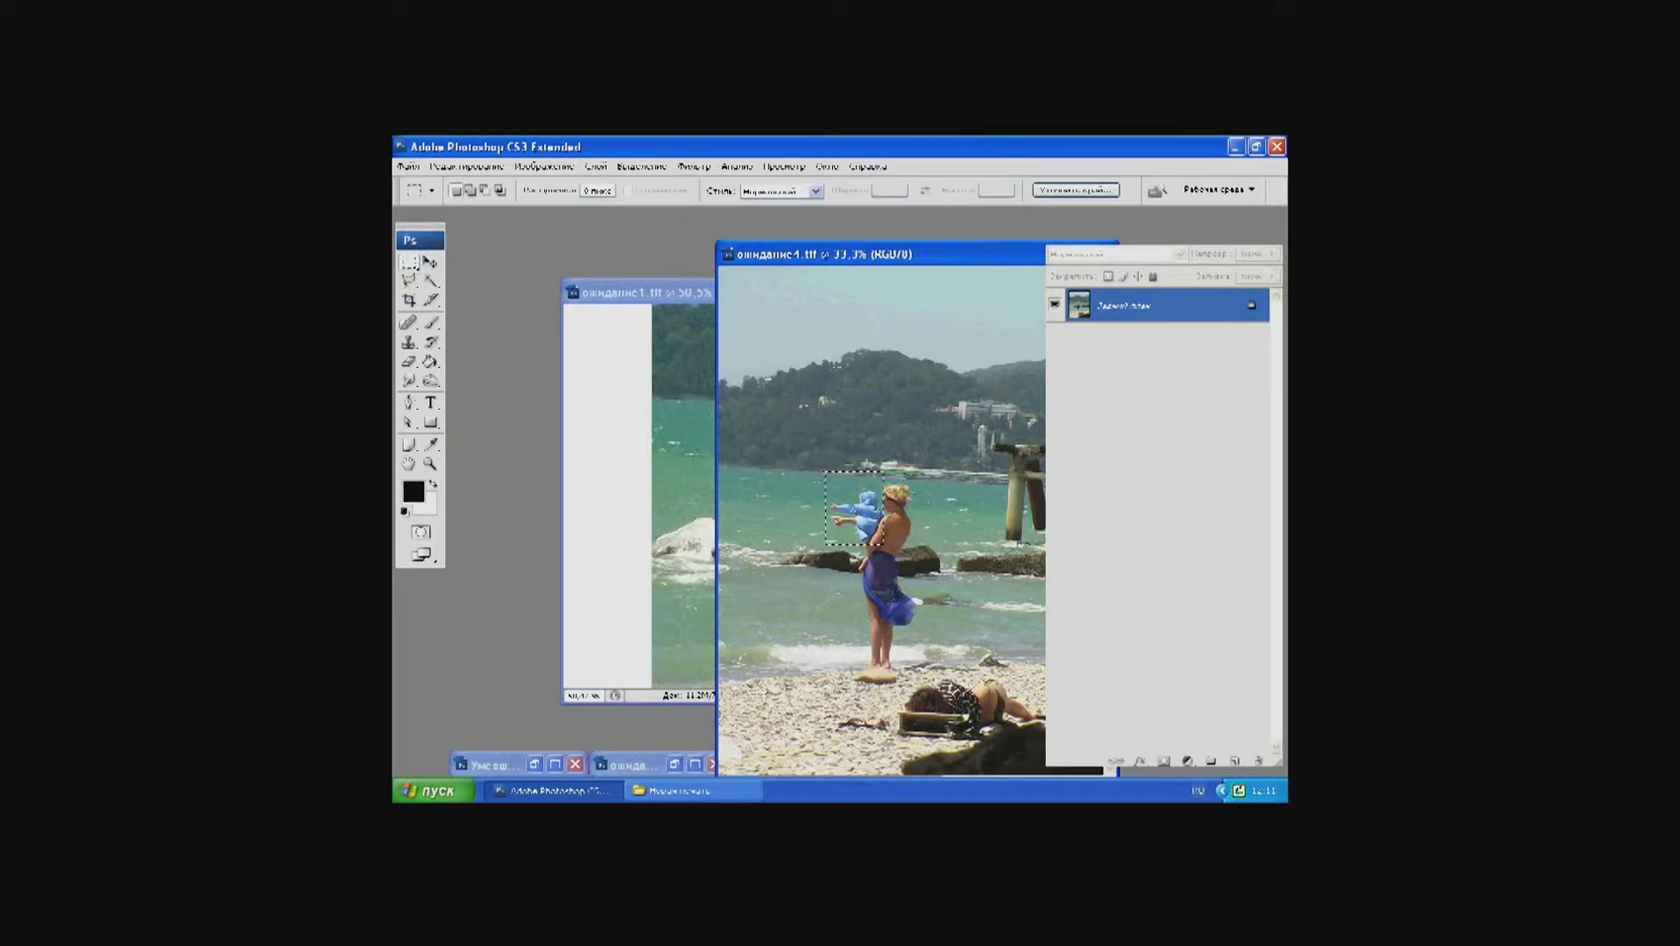
key("ctrl+d")
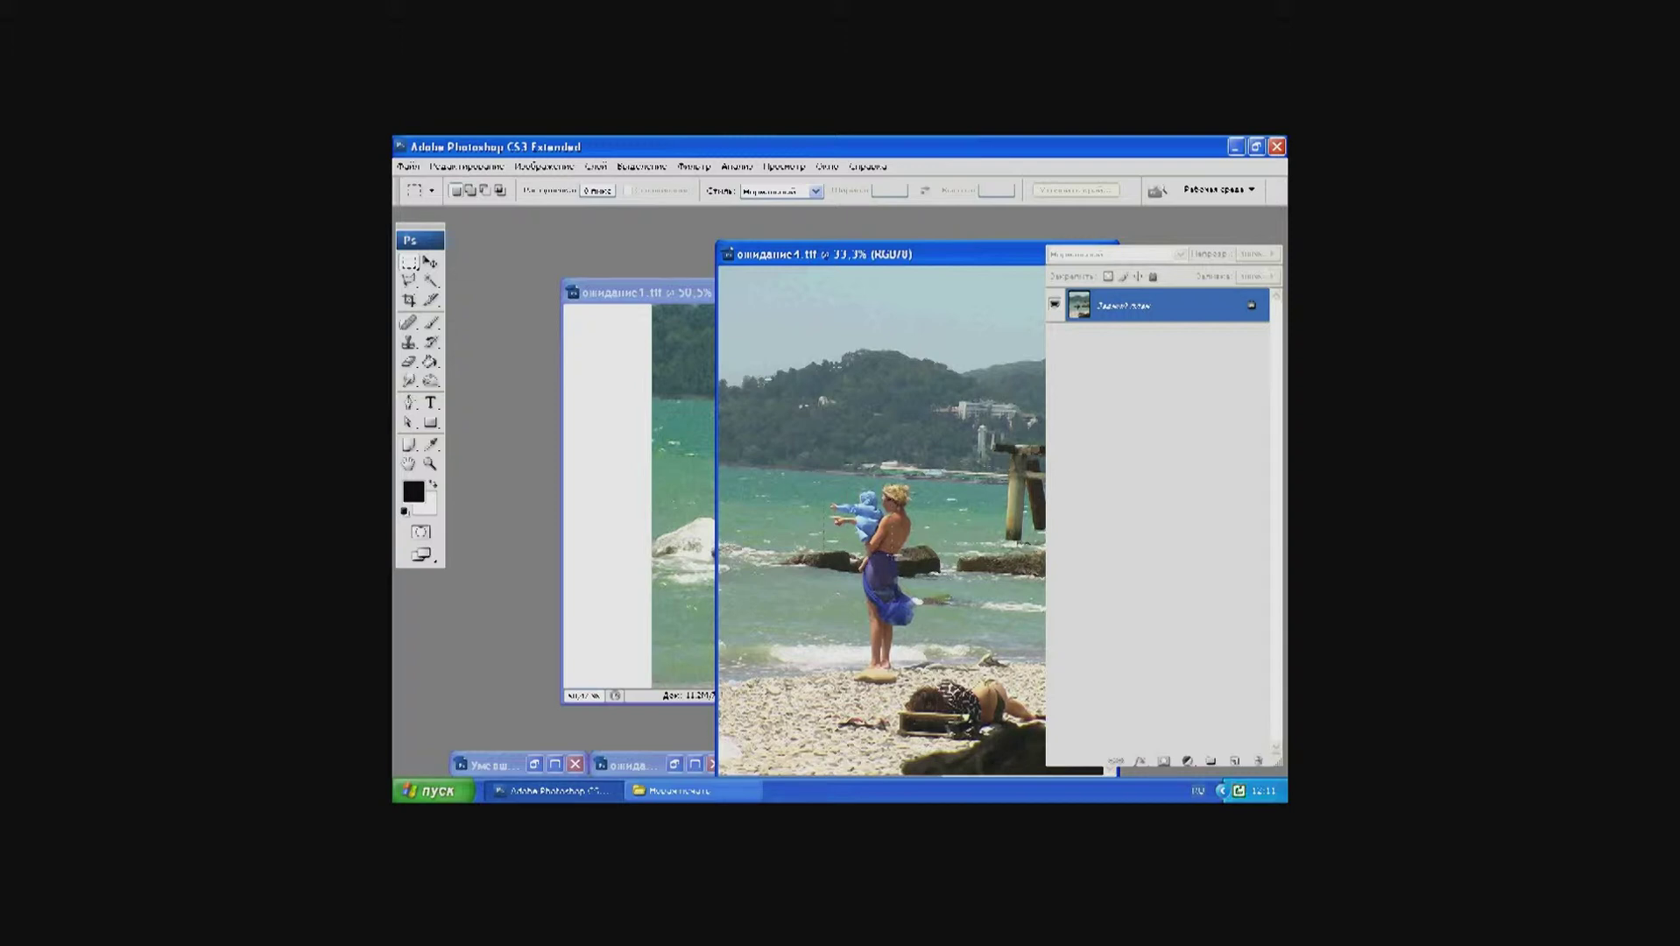
left_click_drag(823, 483, 902, 556)
key("ctrl+alt+i")
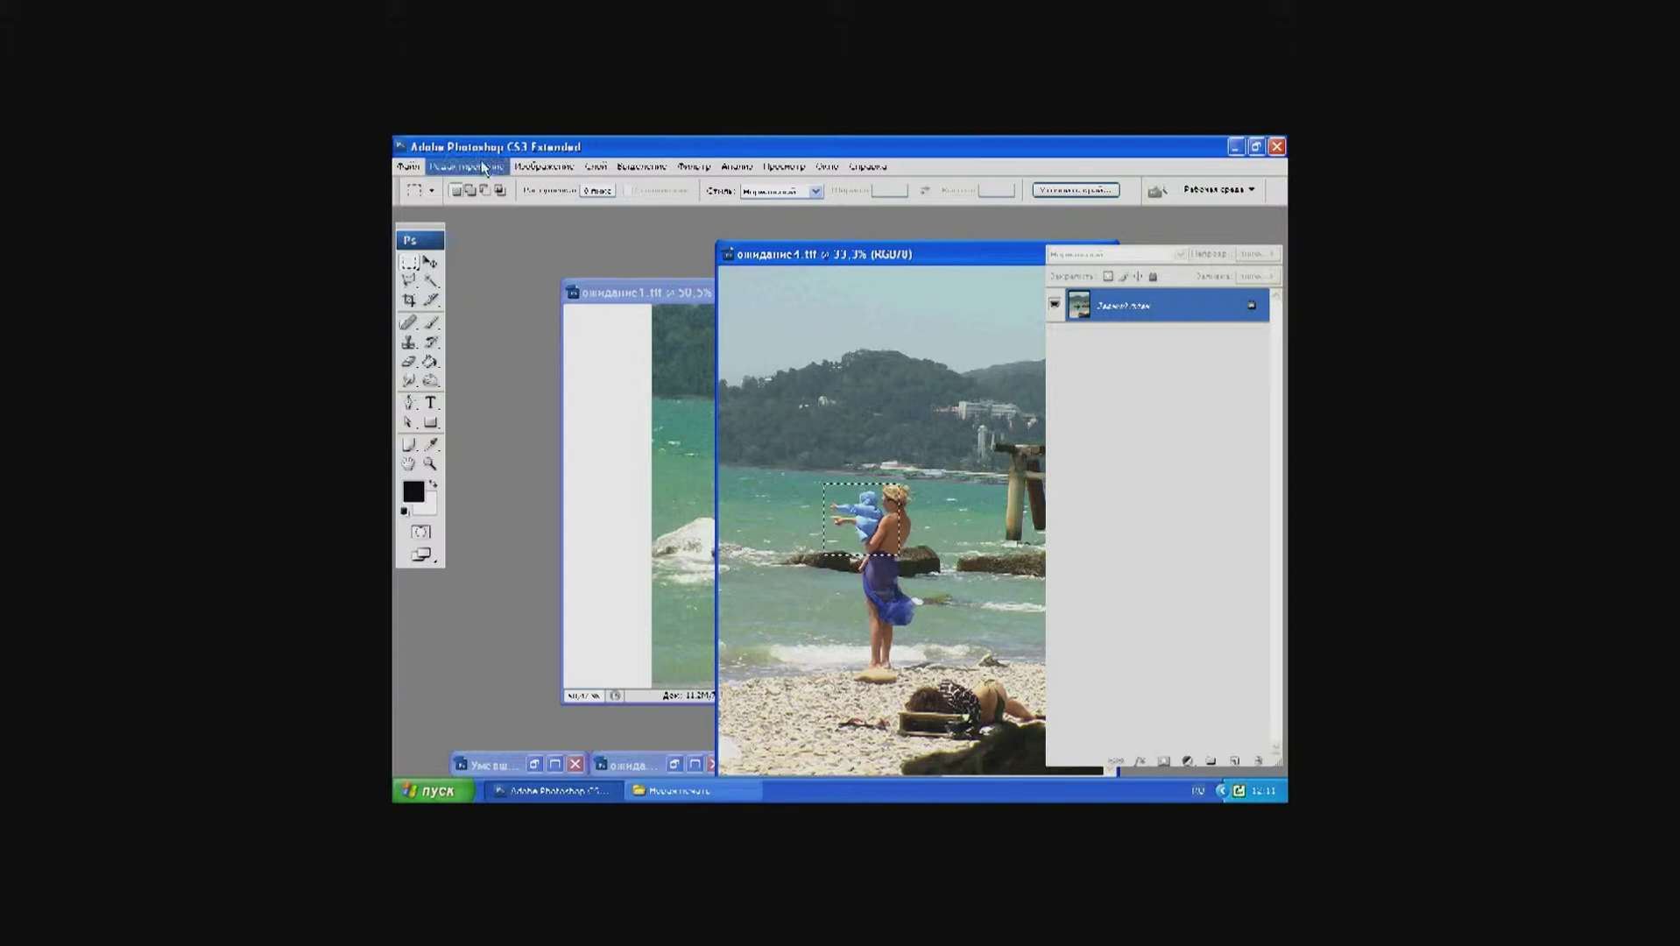
left_click(575, 289)
key("ctrl+v")
left_click(410, 361)
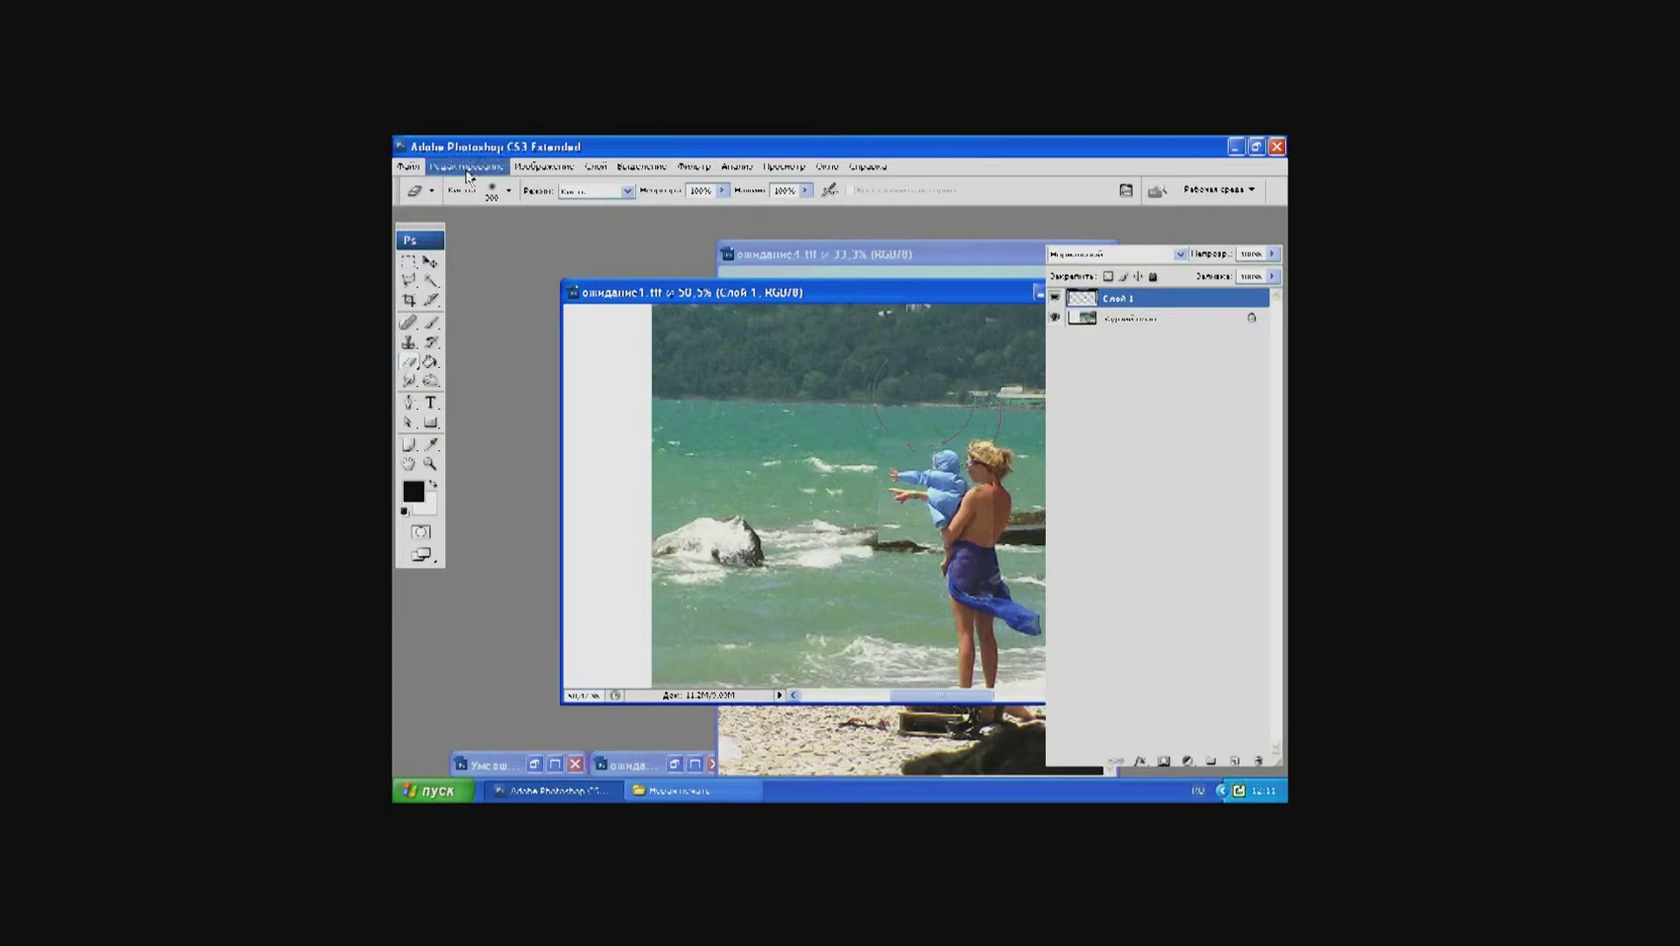
Step: Adjust the eraser diameter from 17 px and erase Слой 1's edge near the rock
left_click(510, 191)
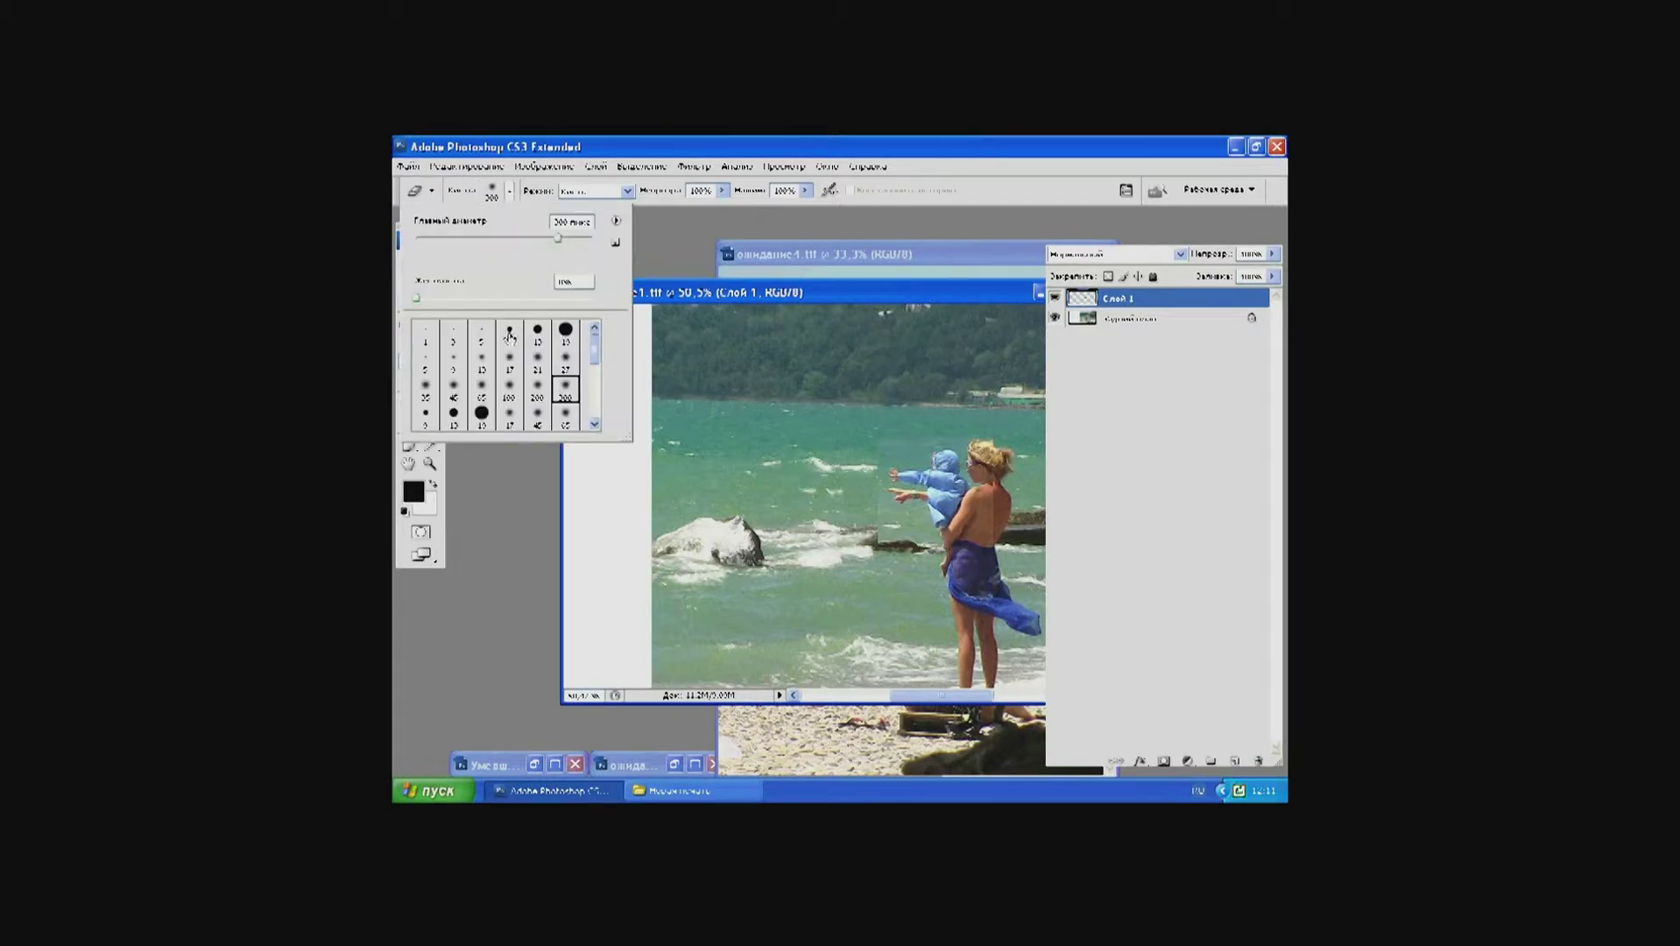
left_click(508, 363)
key("Return")
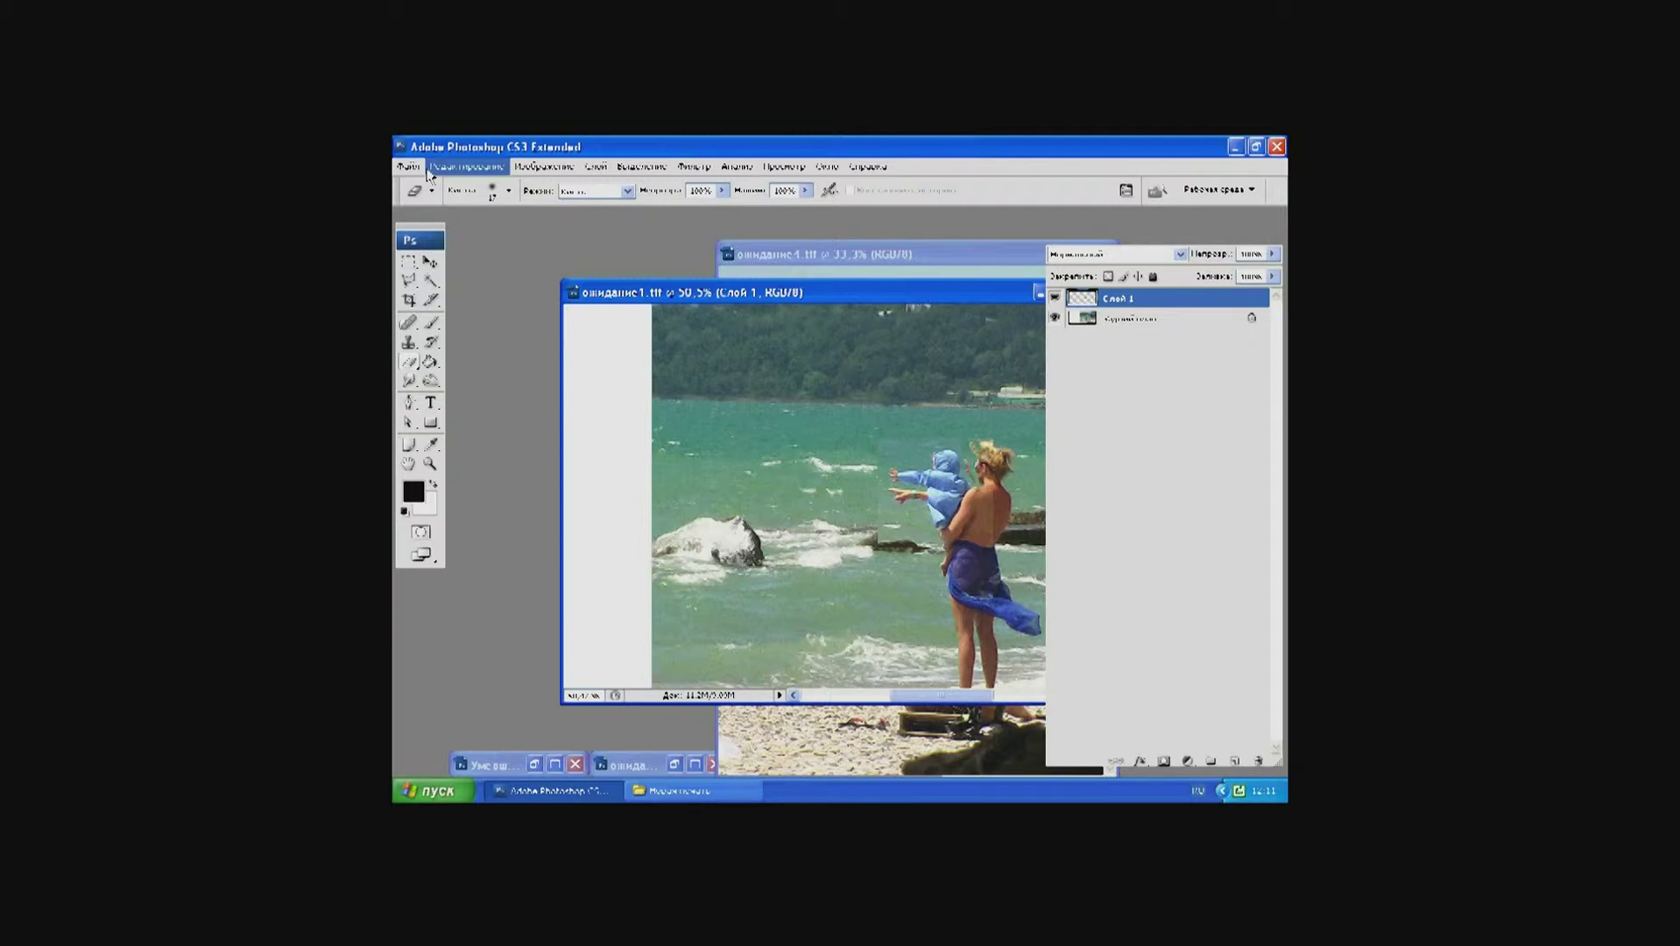
left_click(509, 191)
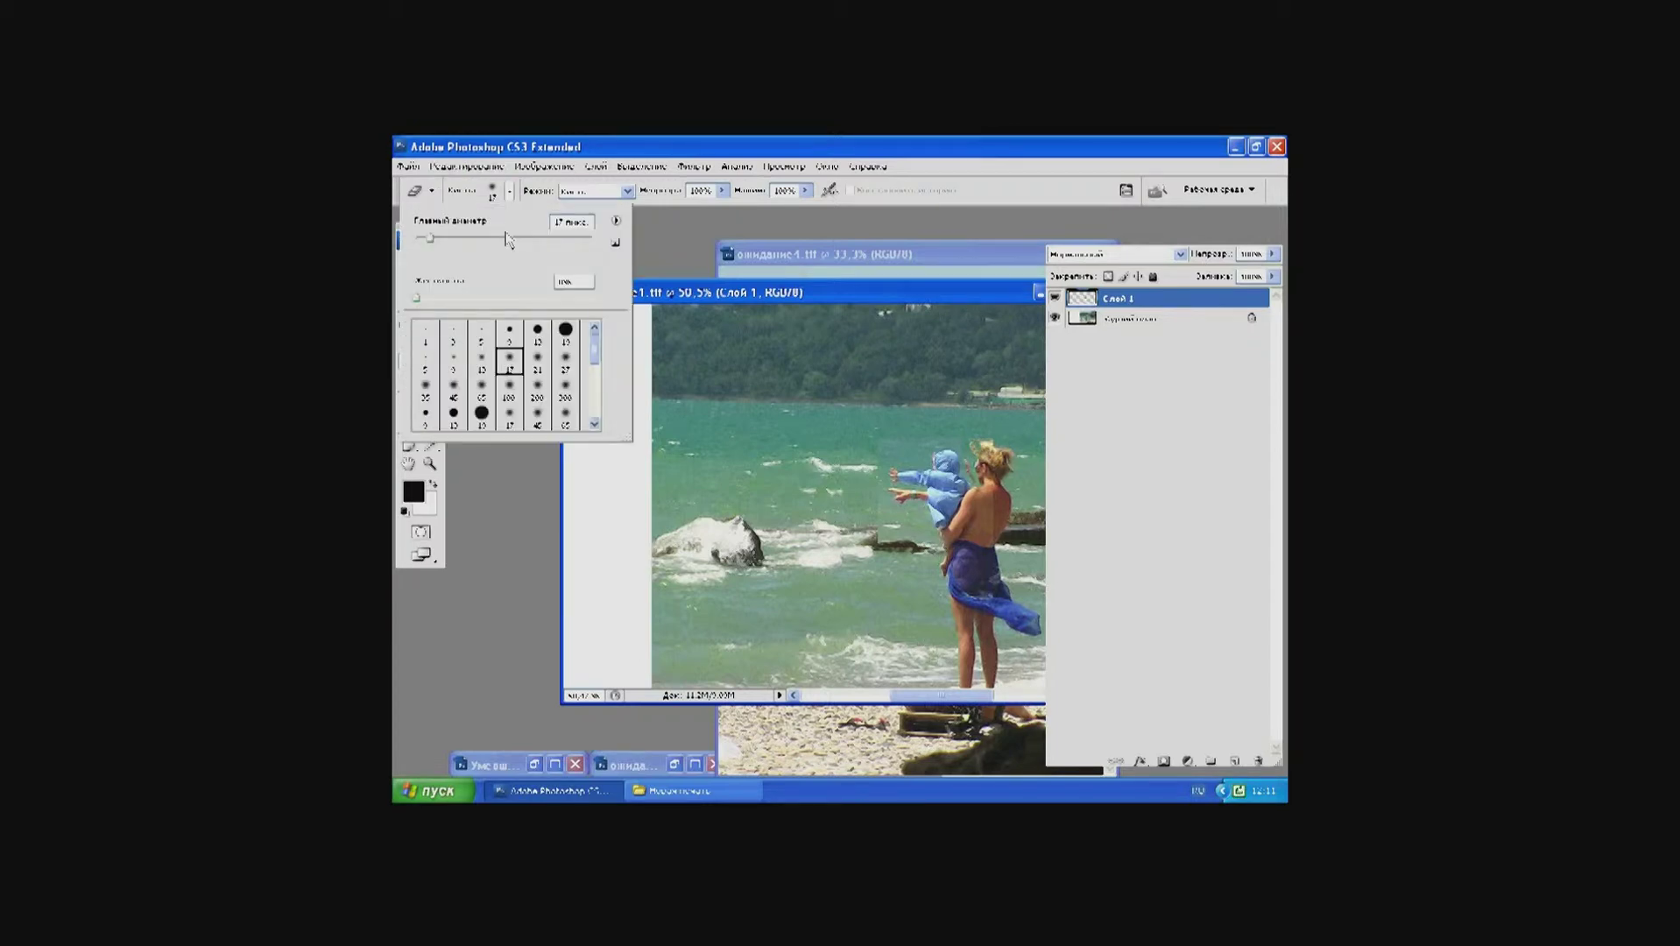
left_click(456, 238)
key("Return")
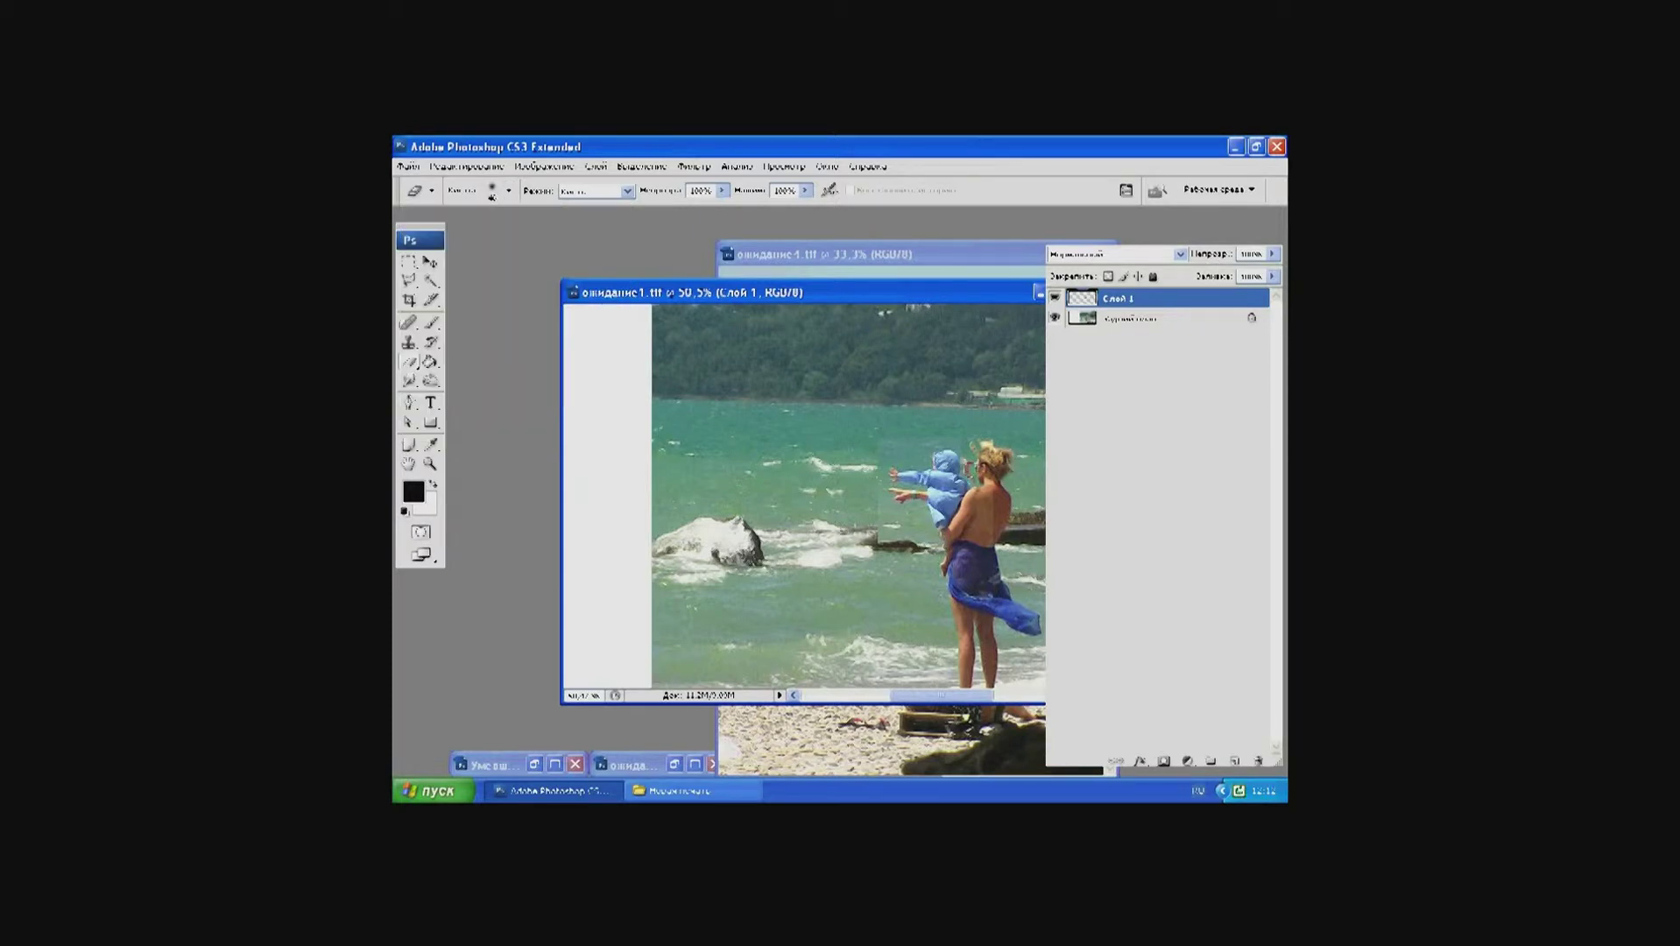
left_click_drag(930, 534, 883, 506)
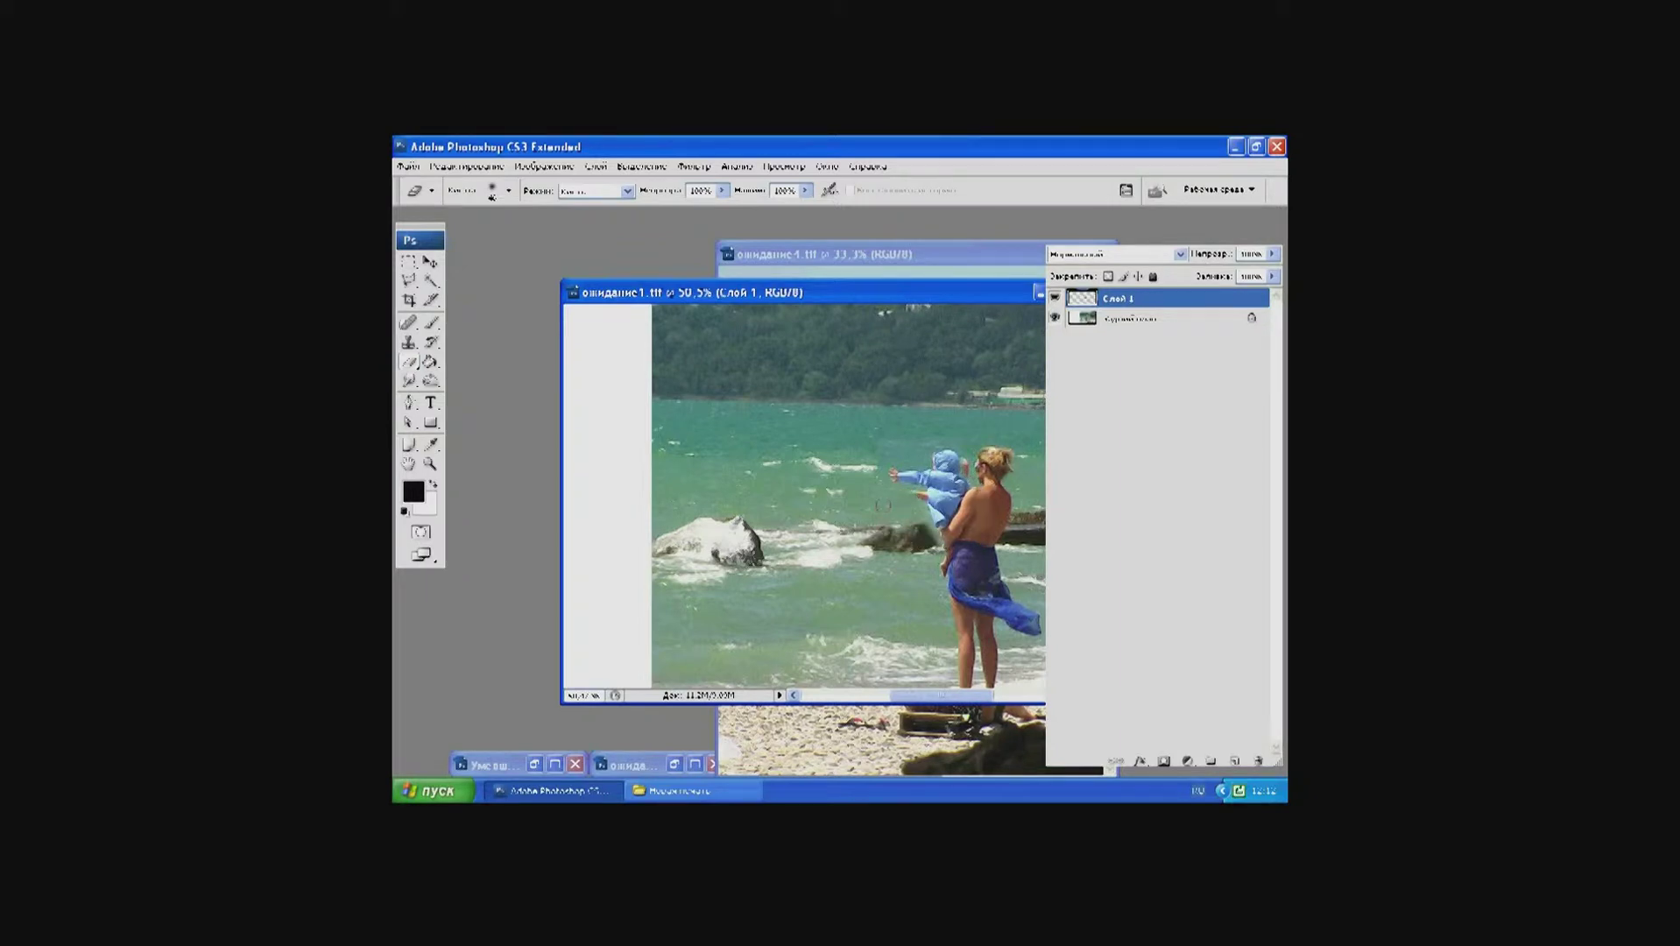
left_click(408, 281)
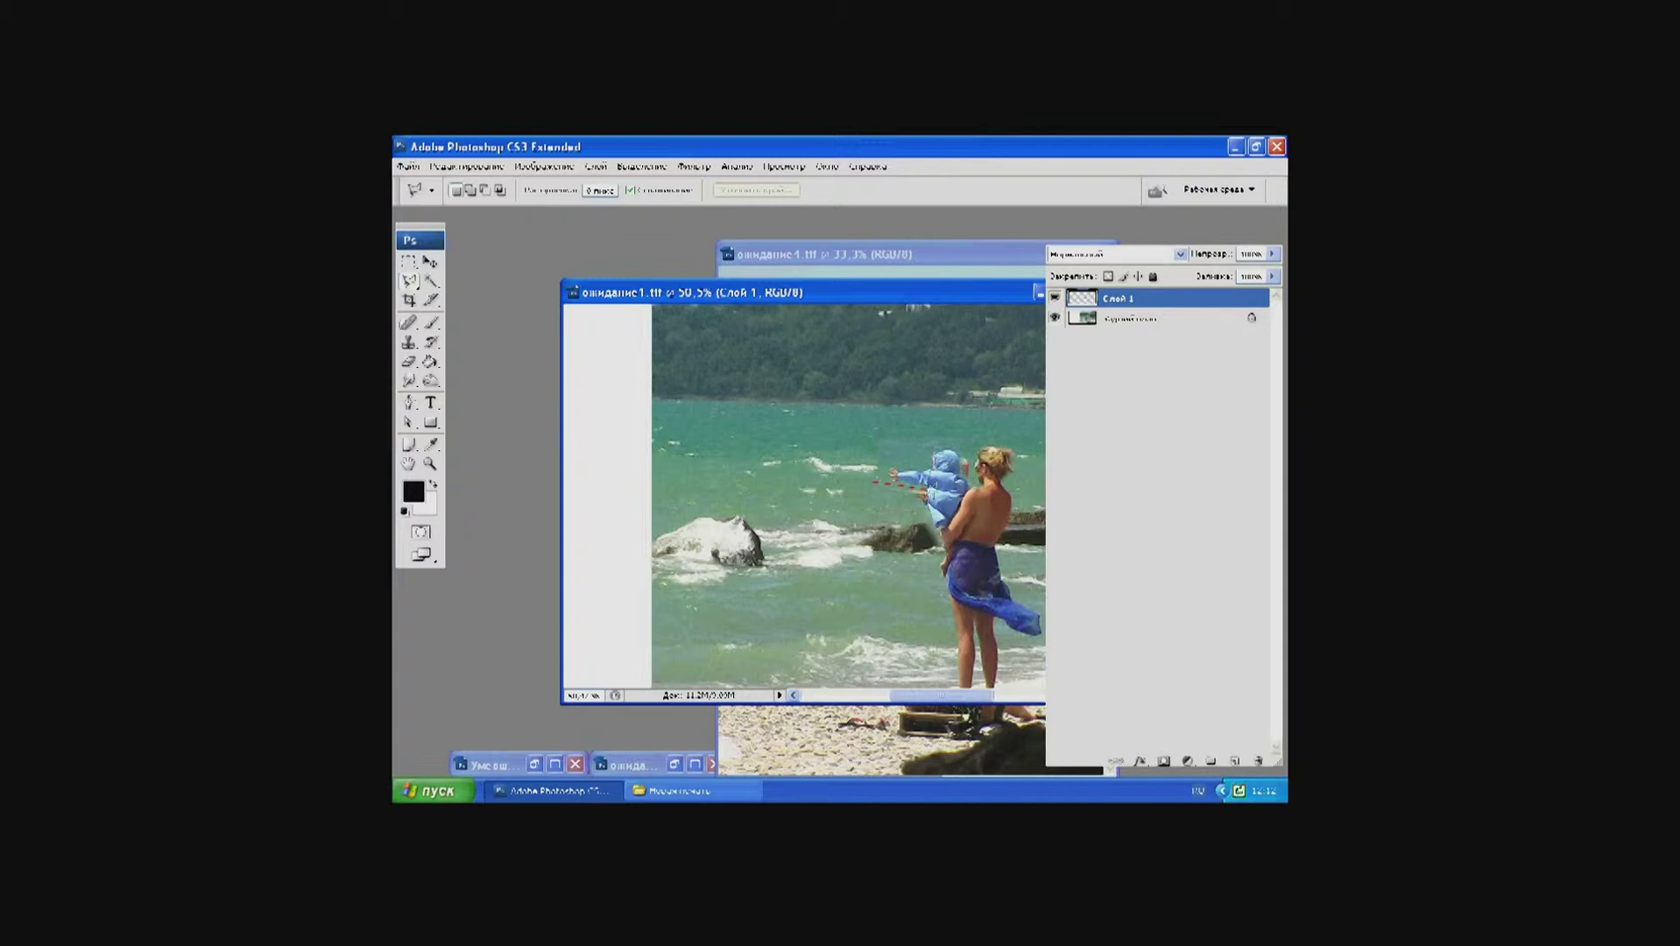
Step: Try a polygonal selection around the child's arm, zoom out, then clear it
left_click(930, 498)
left_click(874, 495)
left_click(871, 475)
key("ctrl+minus")
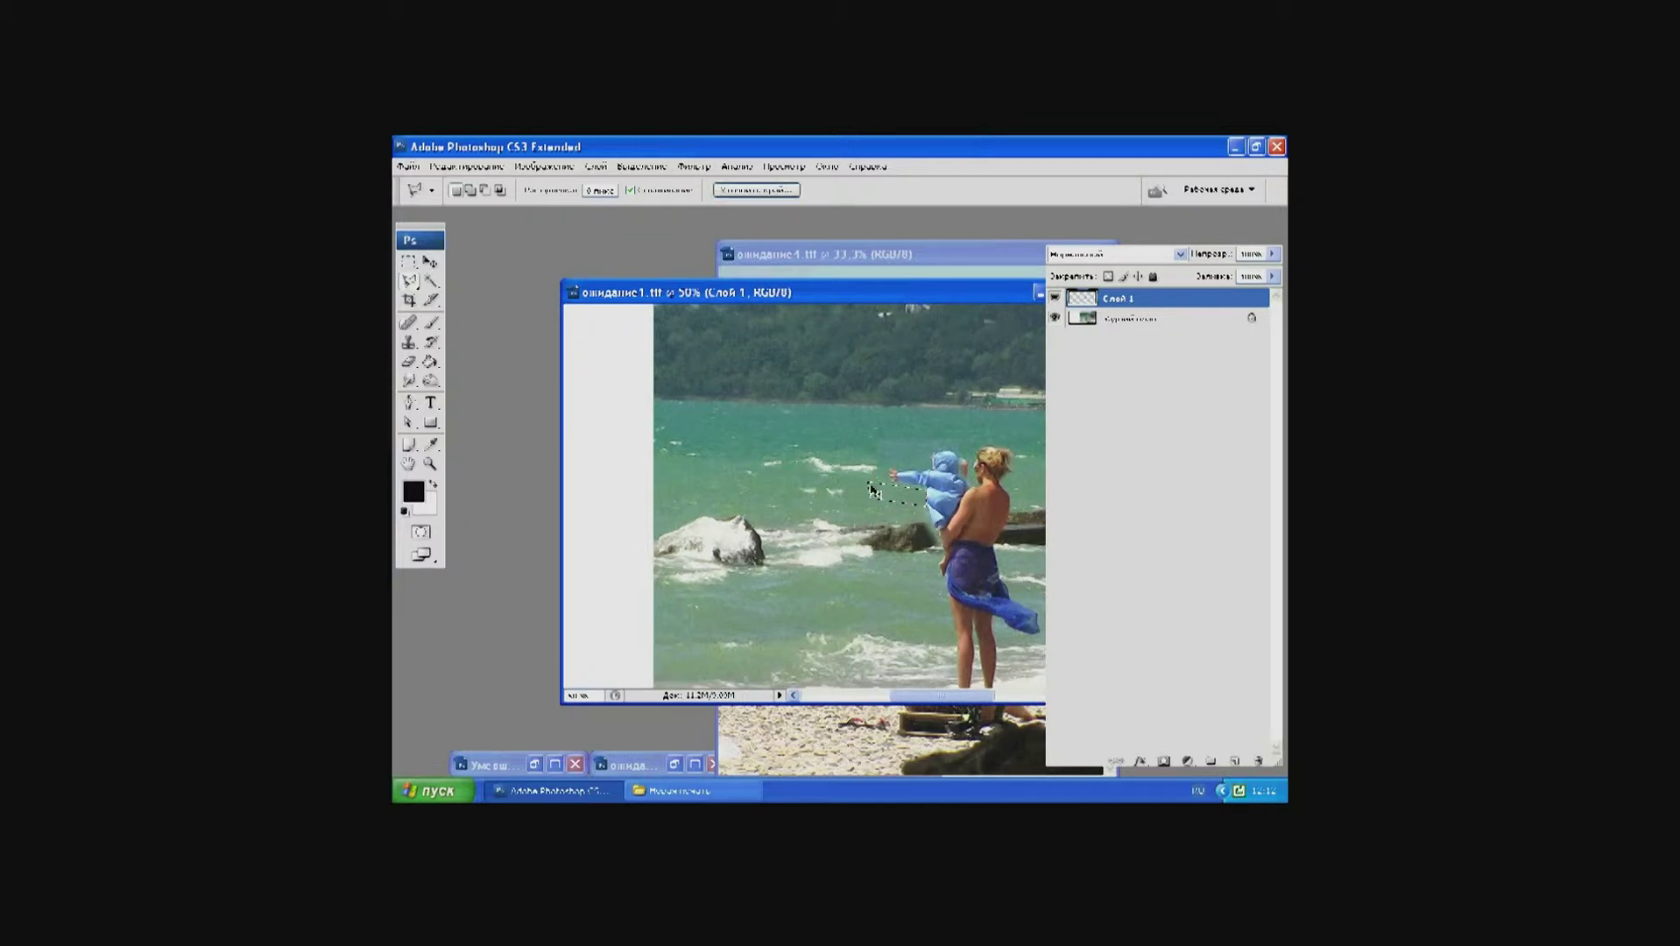
key("ctrl+minus")
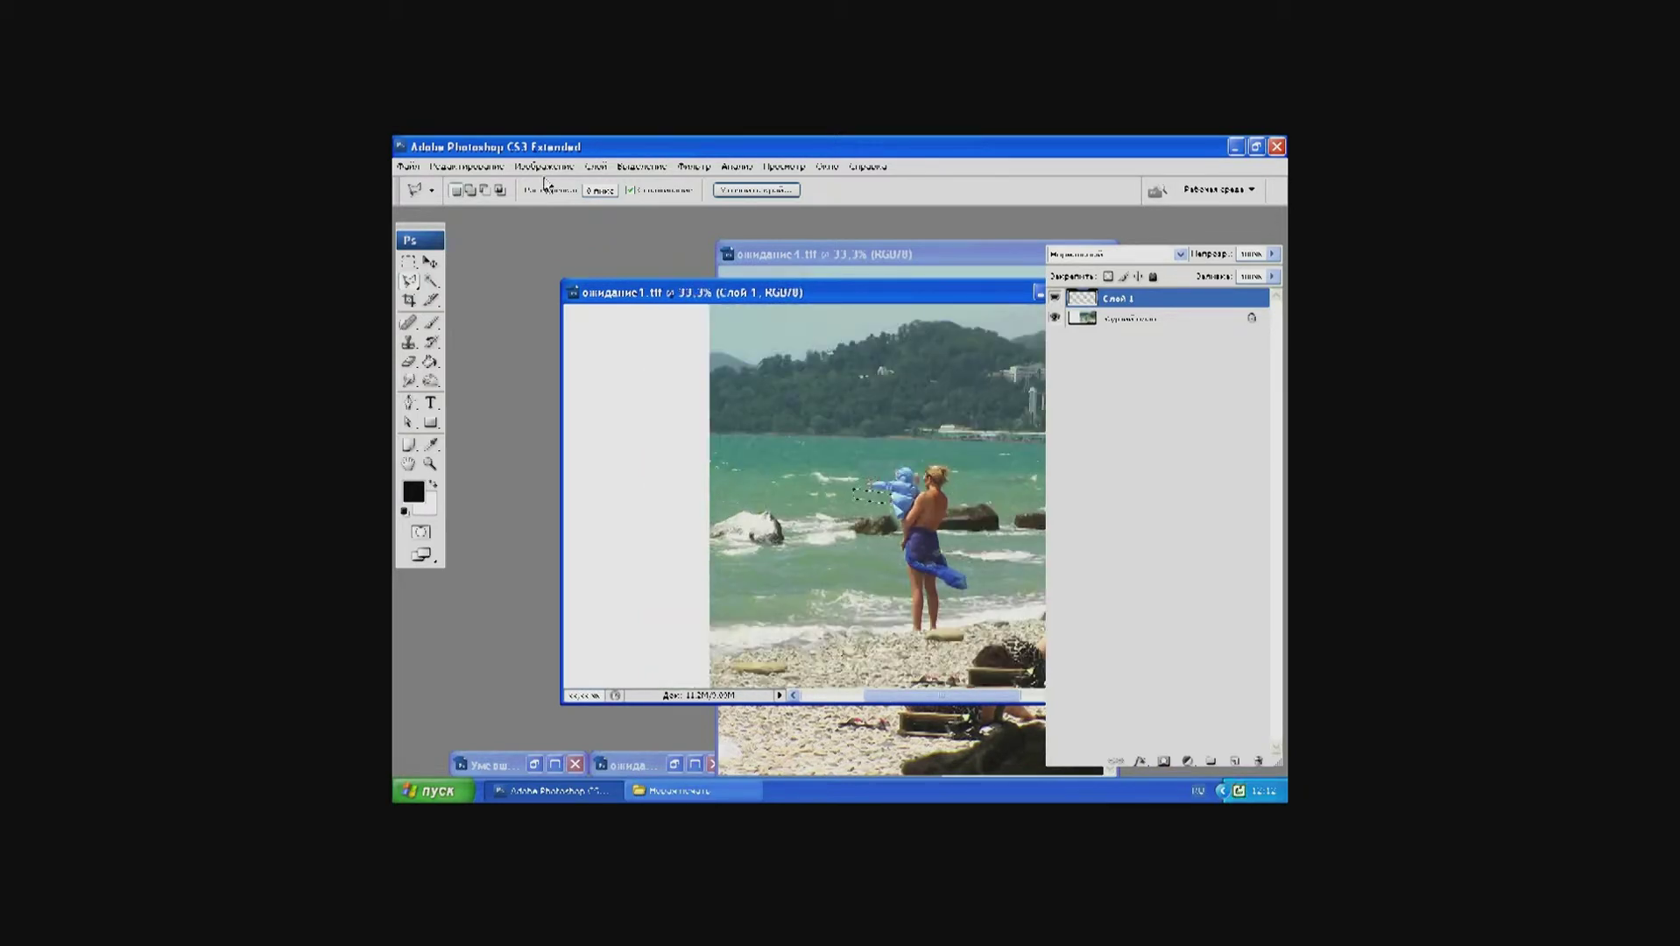
left_click(406, 262)
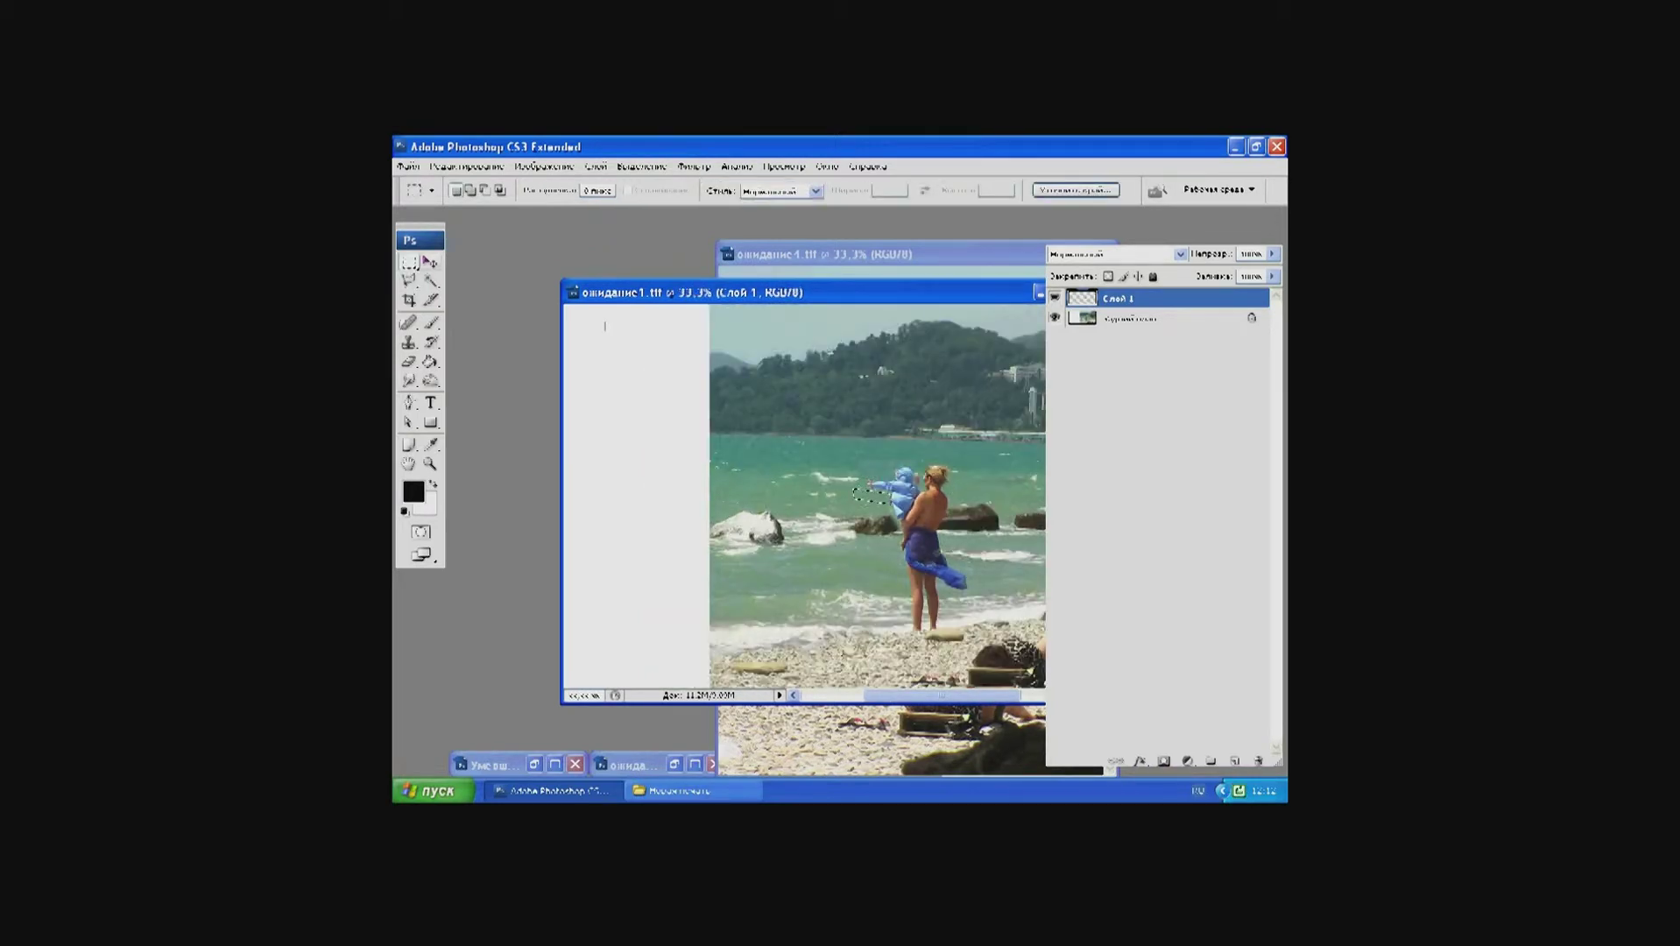
left_click(761, 369)
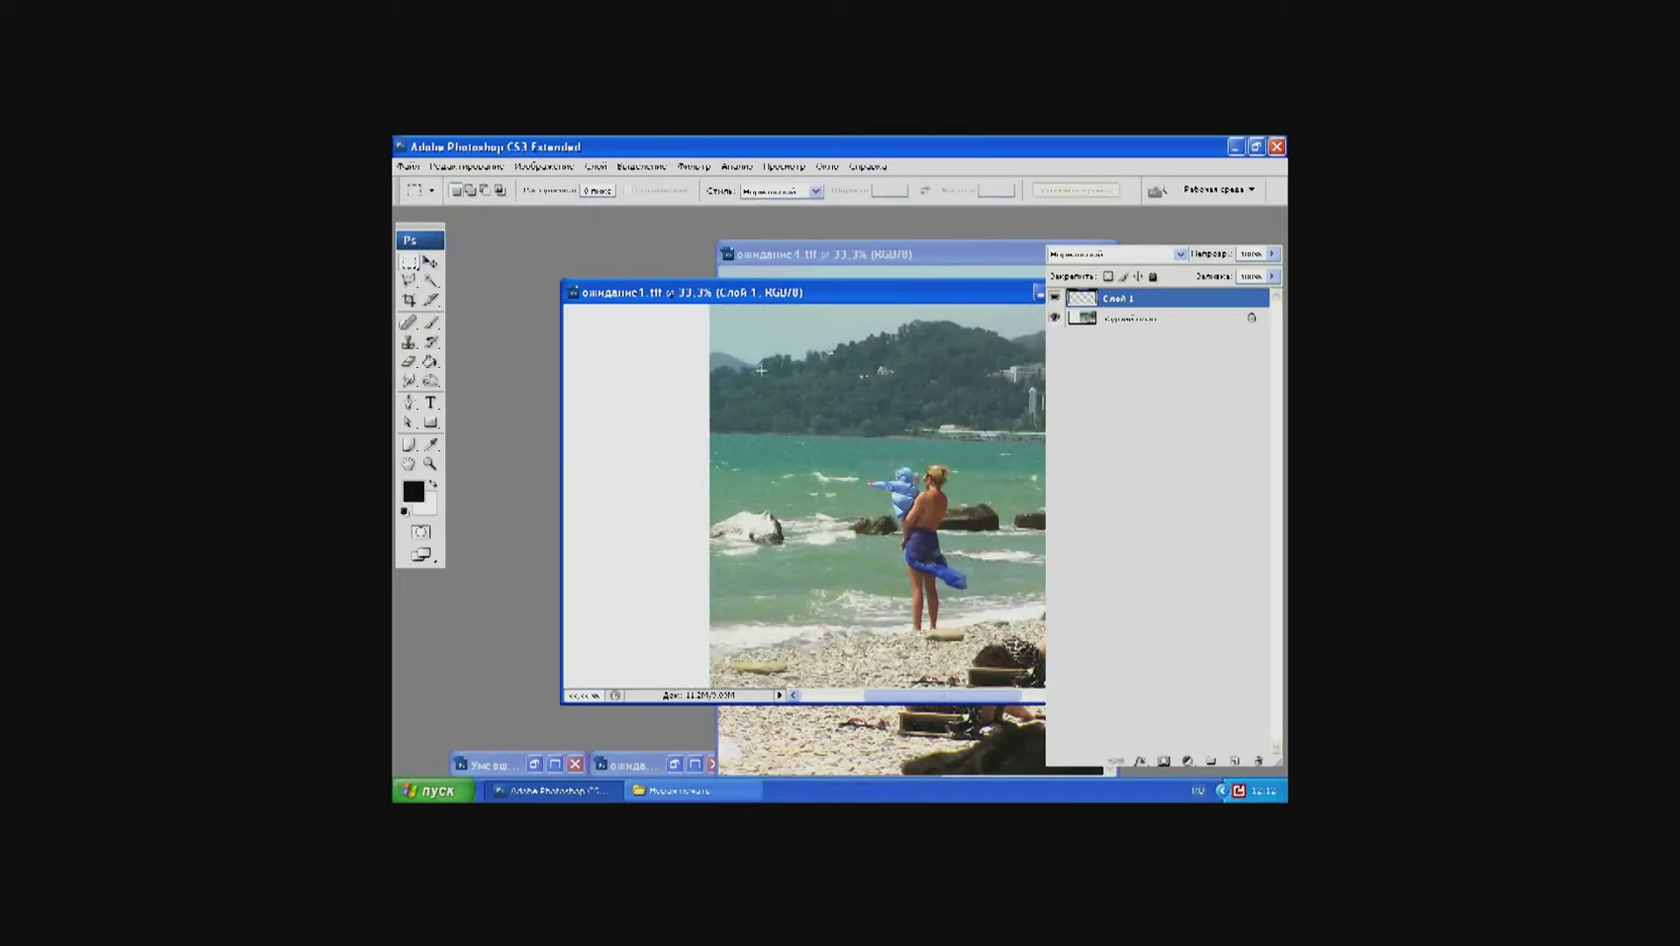
Step: Erase the lighter patch edge above the child's arm, then make the Background layer active
left_click(431, 464)
left_click(825, 432)
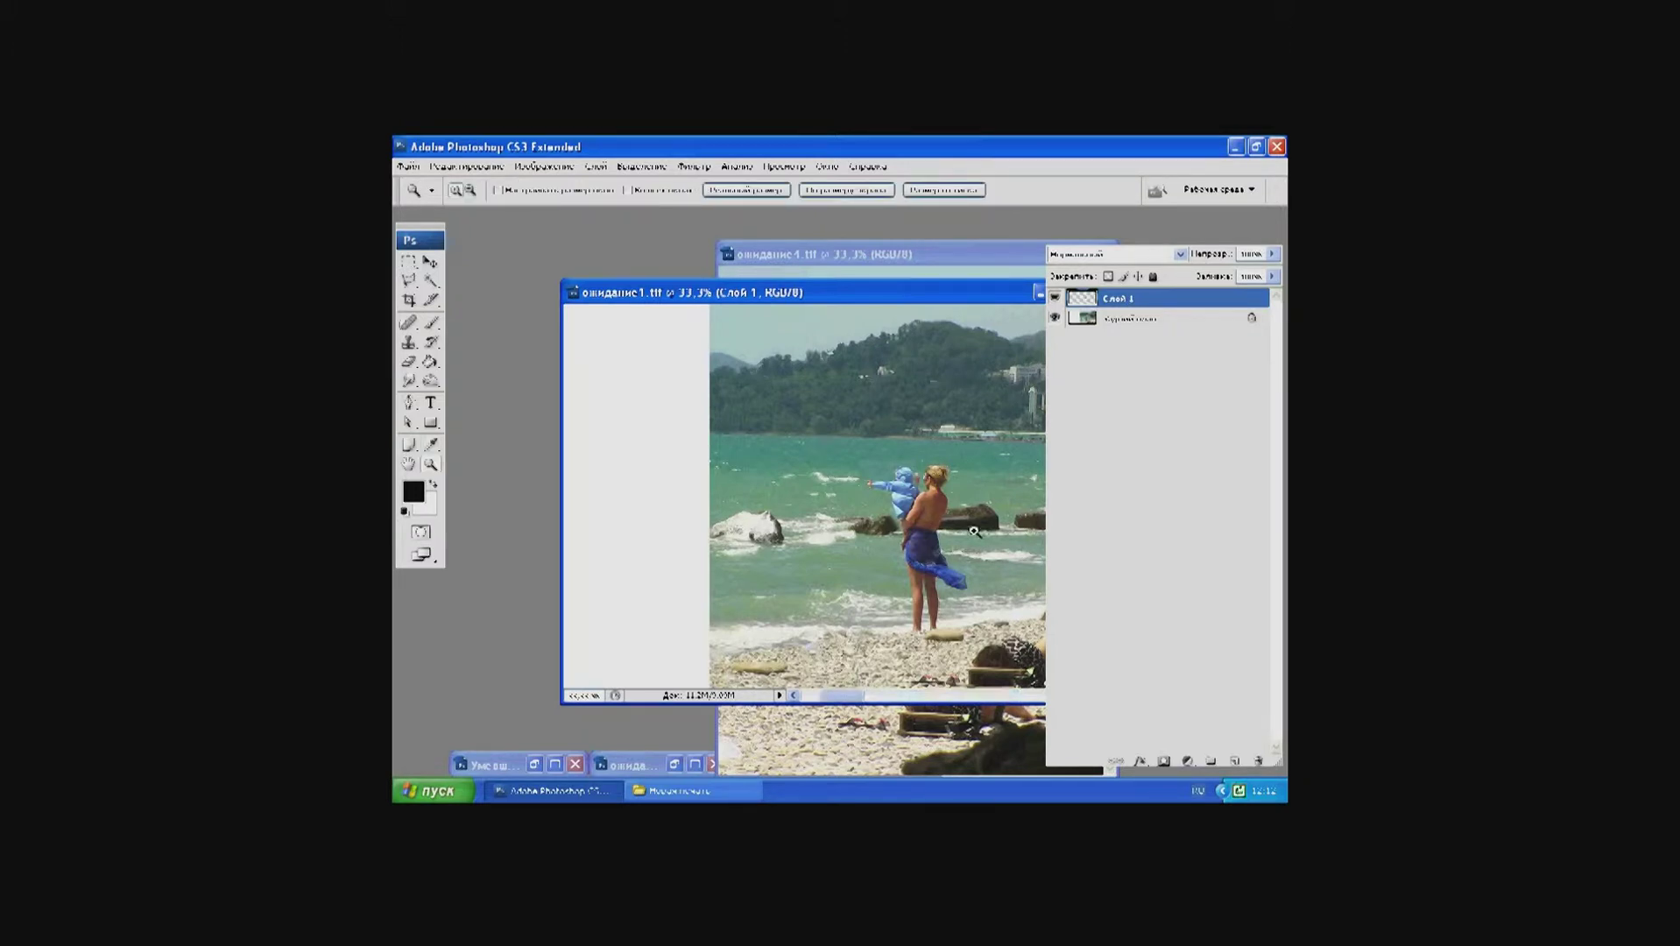
left_click(409, 364)
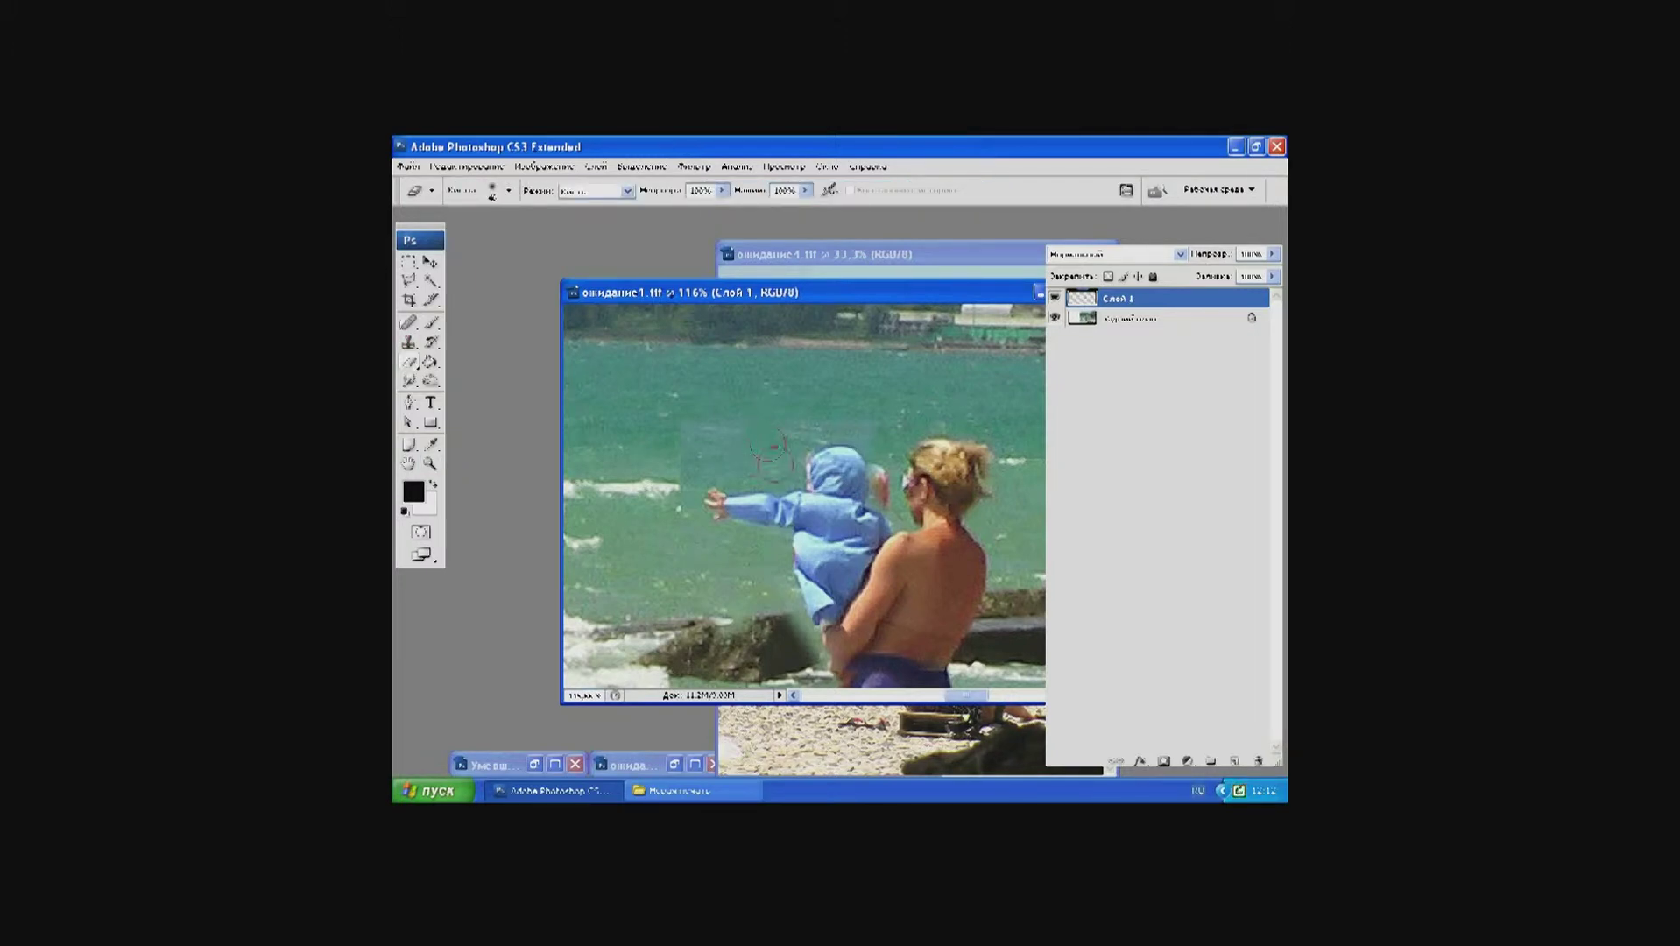
left_click_drag(733, 449, 729, 451)
left_click(409, 282)
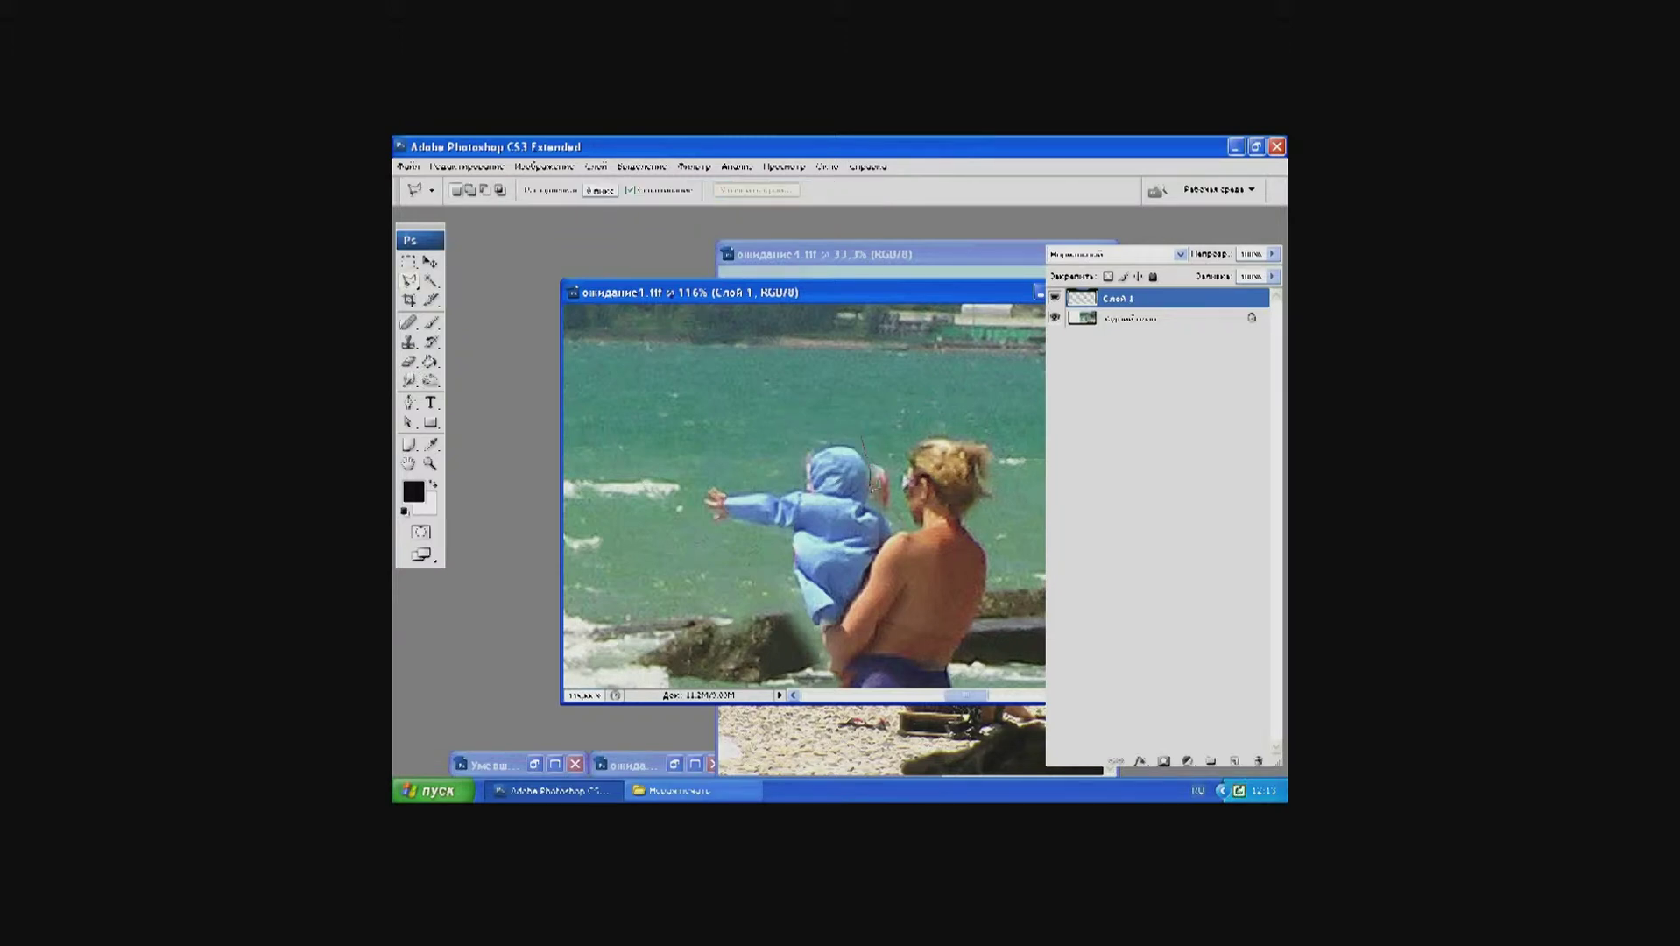
key("m")
key("alt+bracketleft")
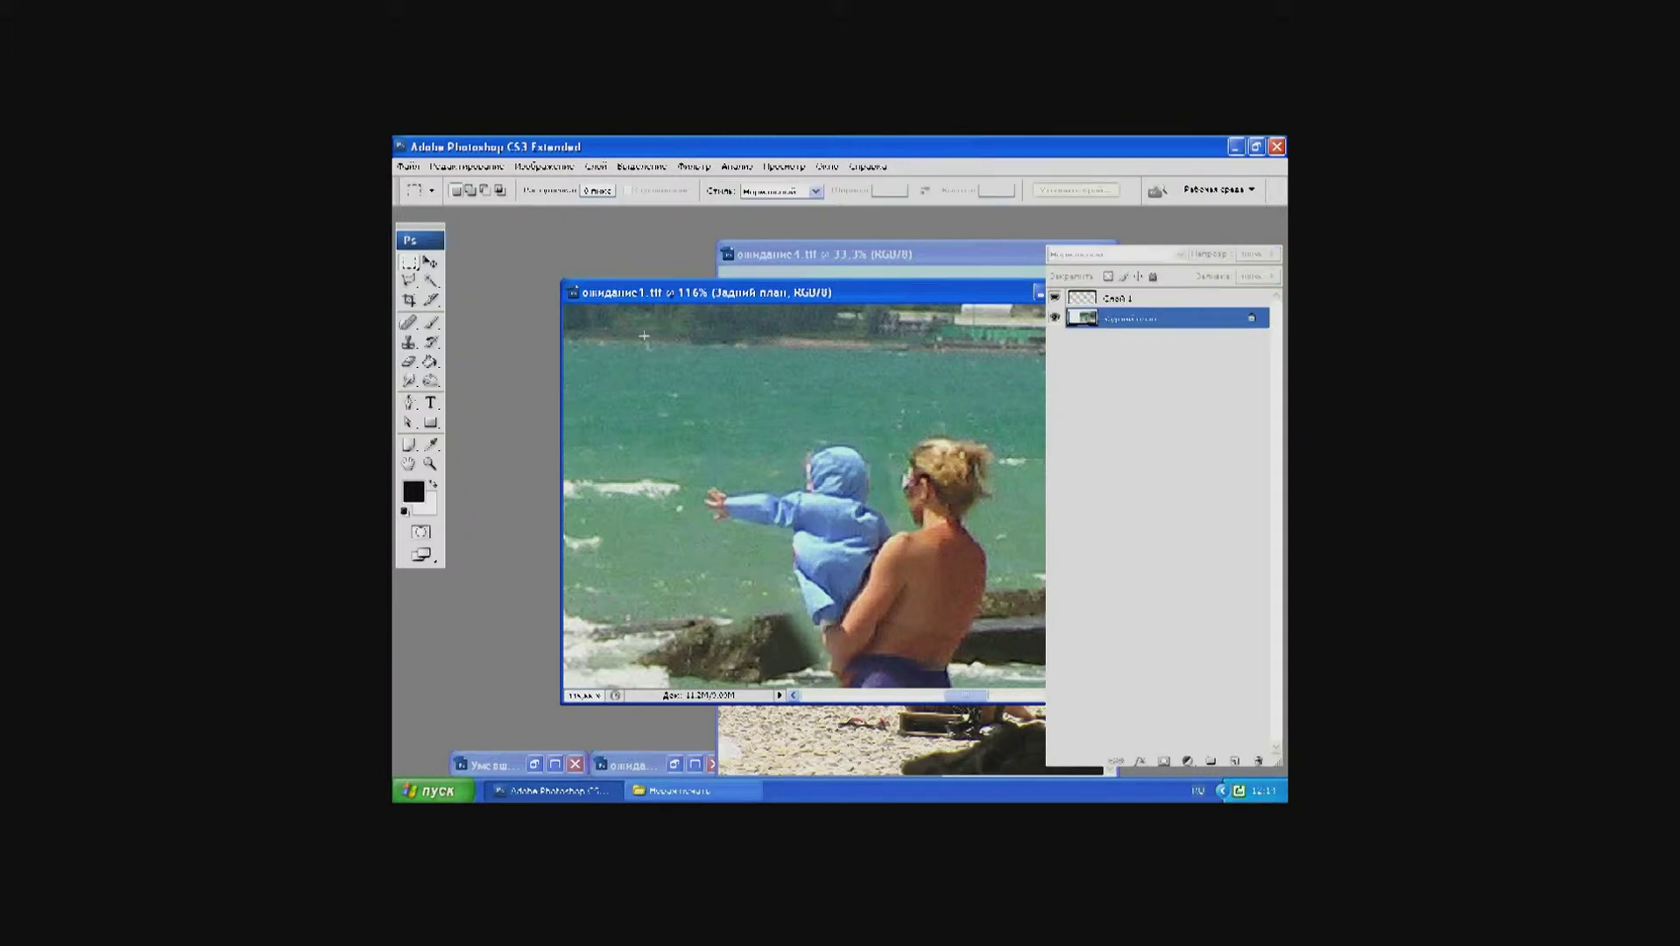
Step: Make the child cut-out layer (Слой 1) active and undo a stray eraser stroke on the woman's shoulder
left_click(407, 344)
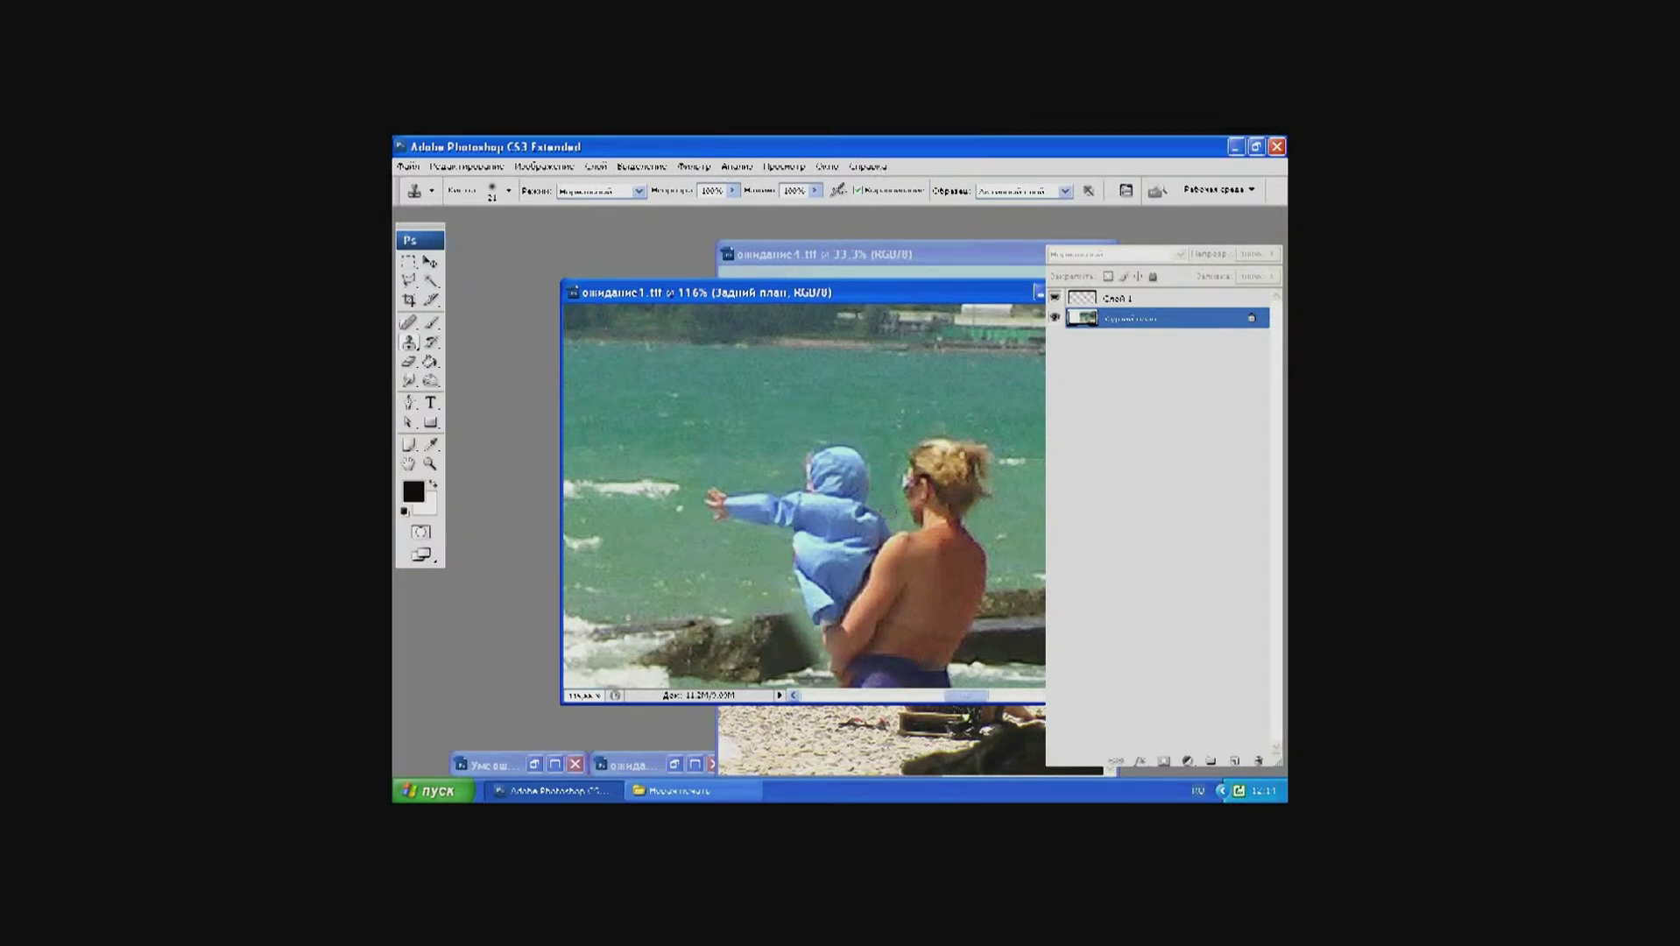
left_click(408, 364)
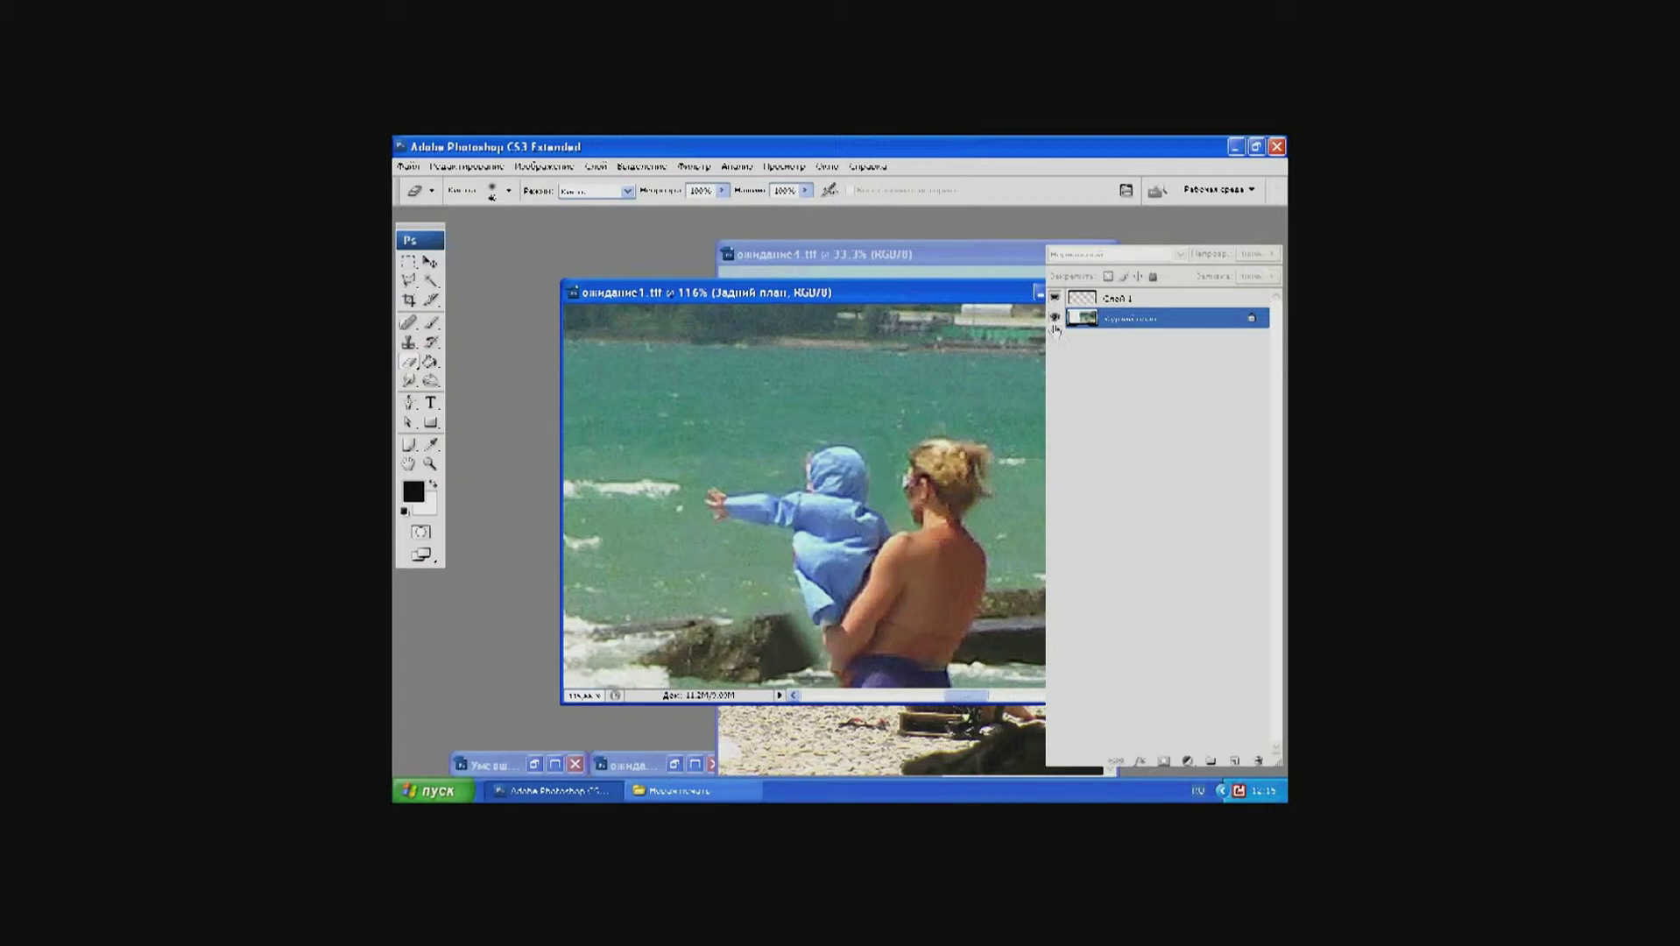
left_click(1106, 298)
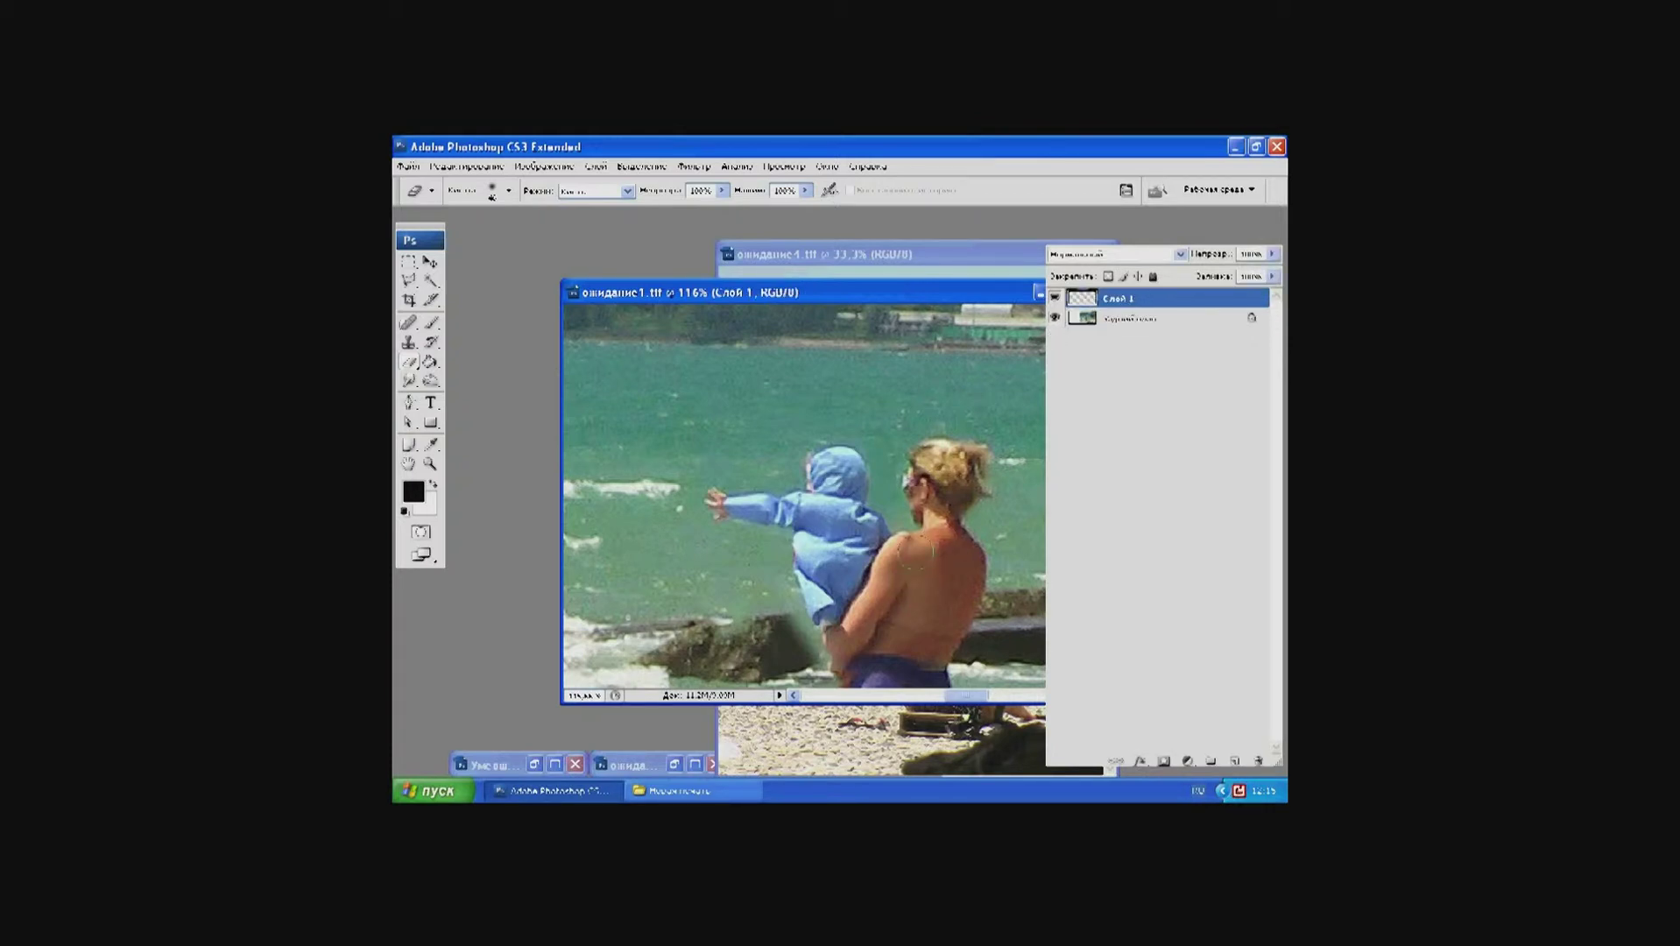
left_click_drag(915, 551, 898, 569)
key("ctrl+z")
Step: Nudge the child cut-out slightly into place on the woman and hide the background layer
key("ctrl+minus")
key("ctrl+minus")
key("ctrl+minus")
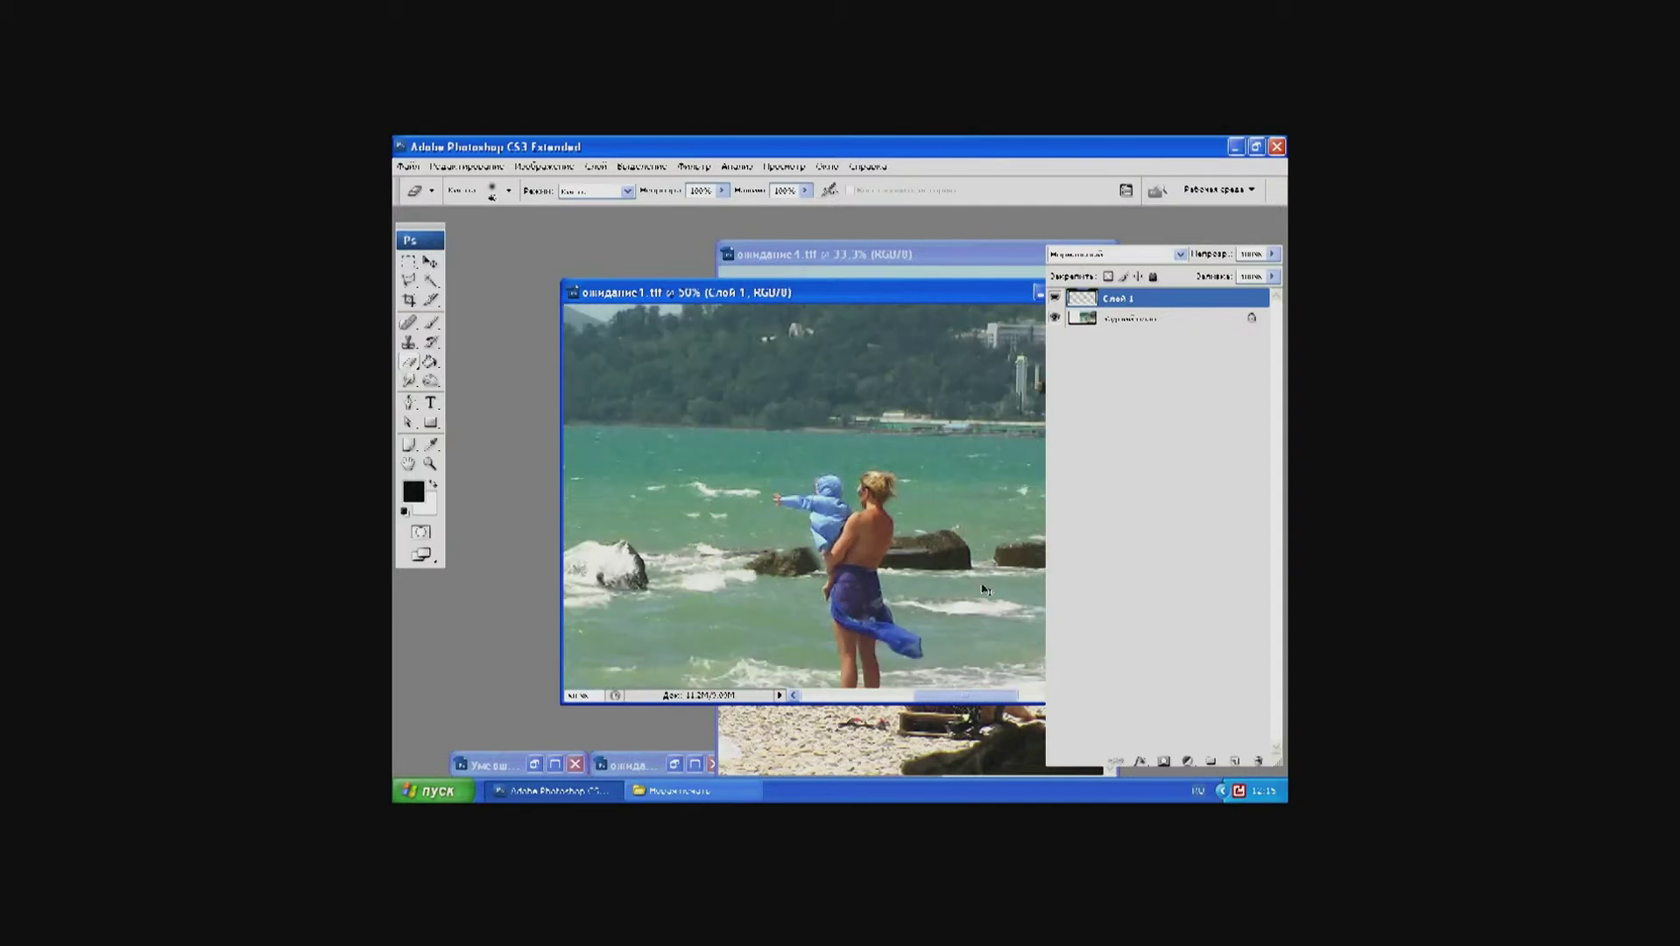
key("ctrl+minus")
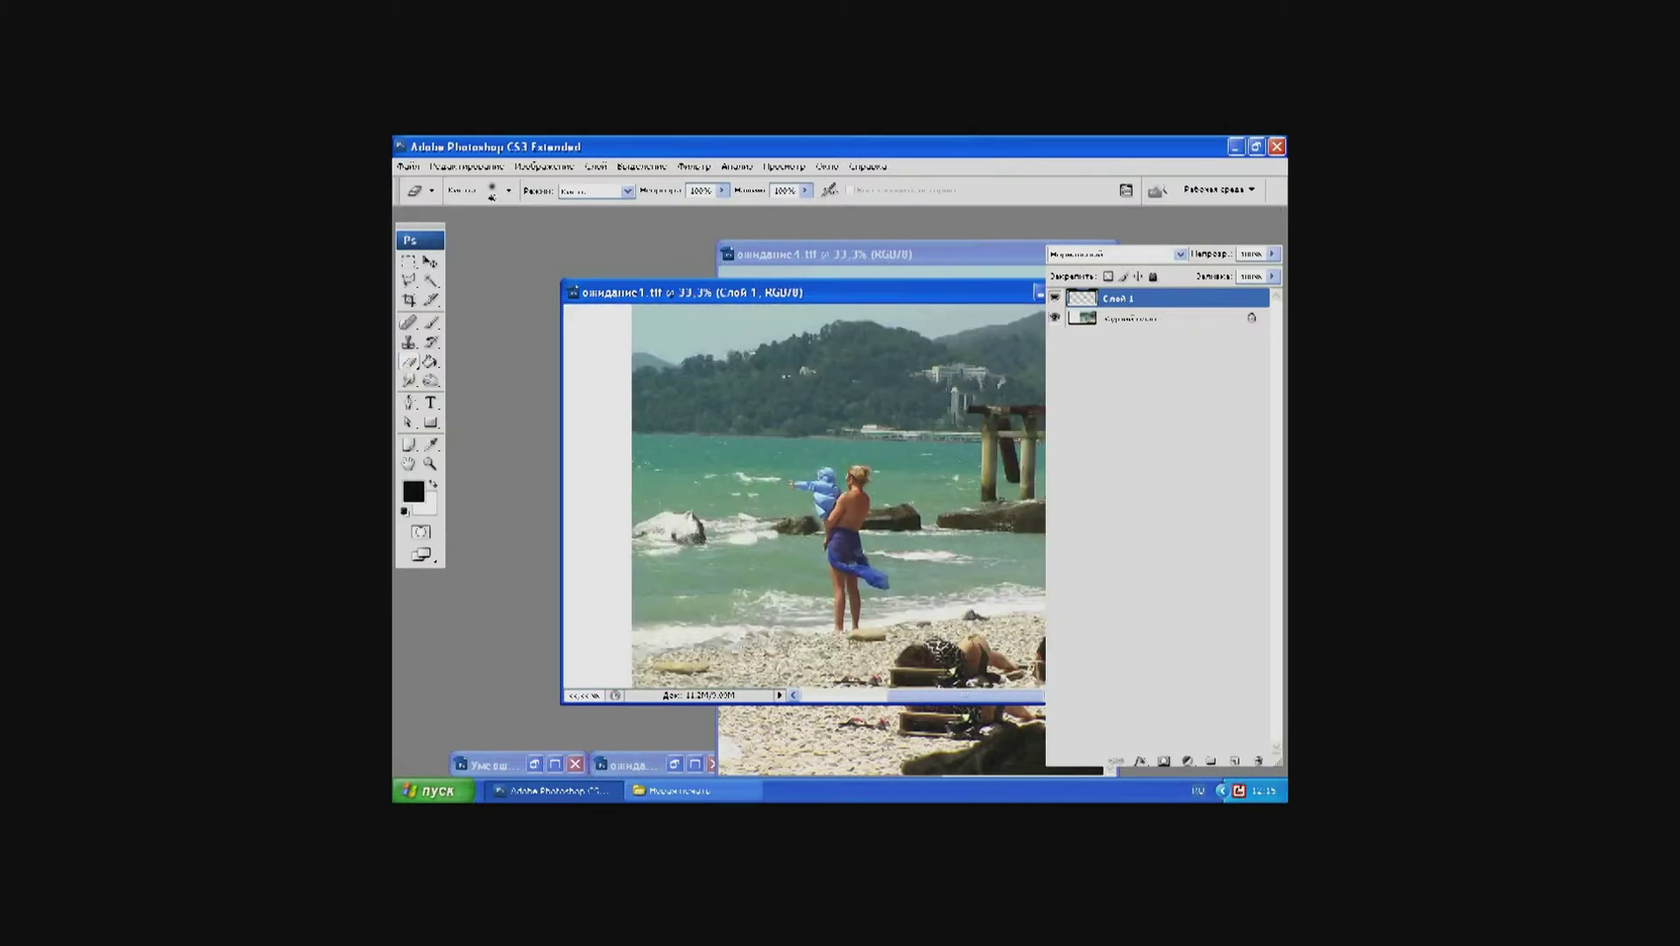
left_click(426, 261)
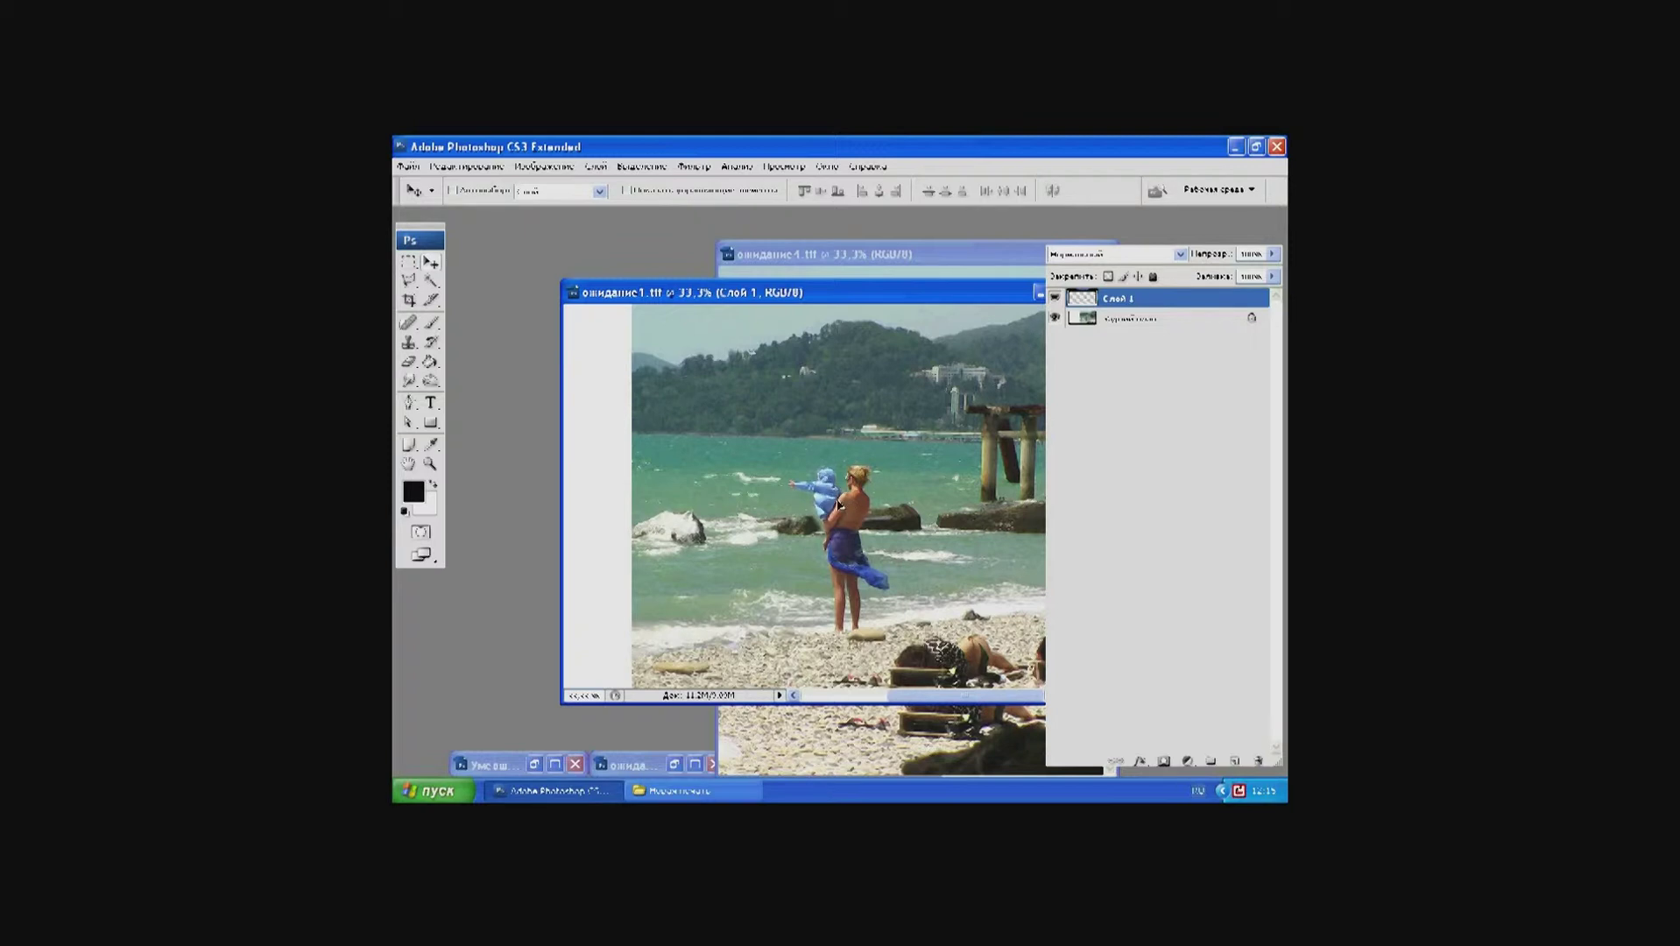
left_click_drag(838, 504, 837, 504)
left_click(1054, 319)
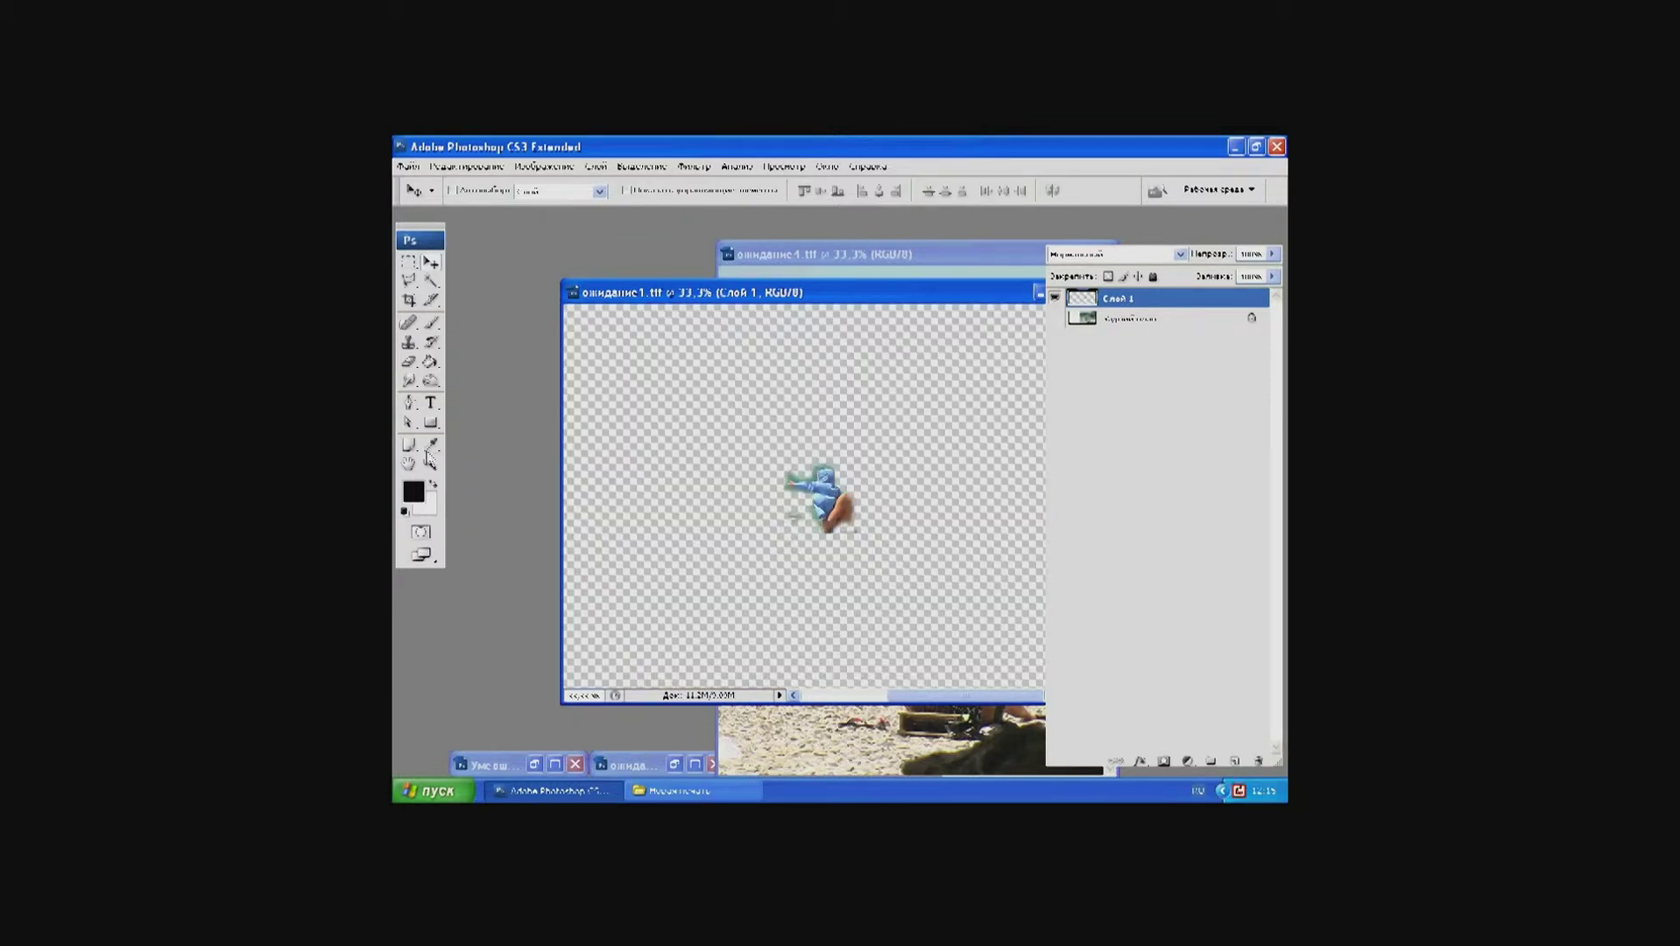
Step: Zoom in on the child, then lasso and delete the green smudge beside it
left_click(429, 461)
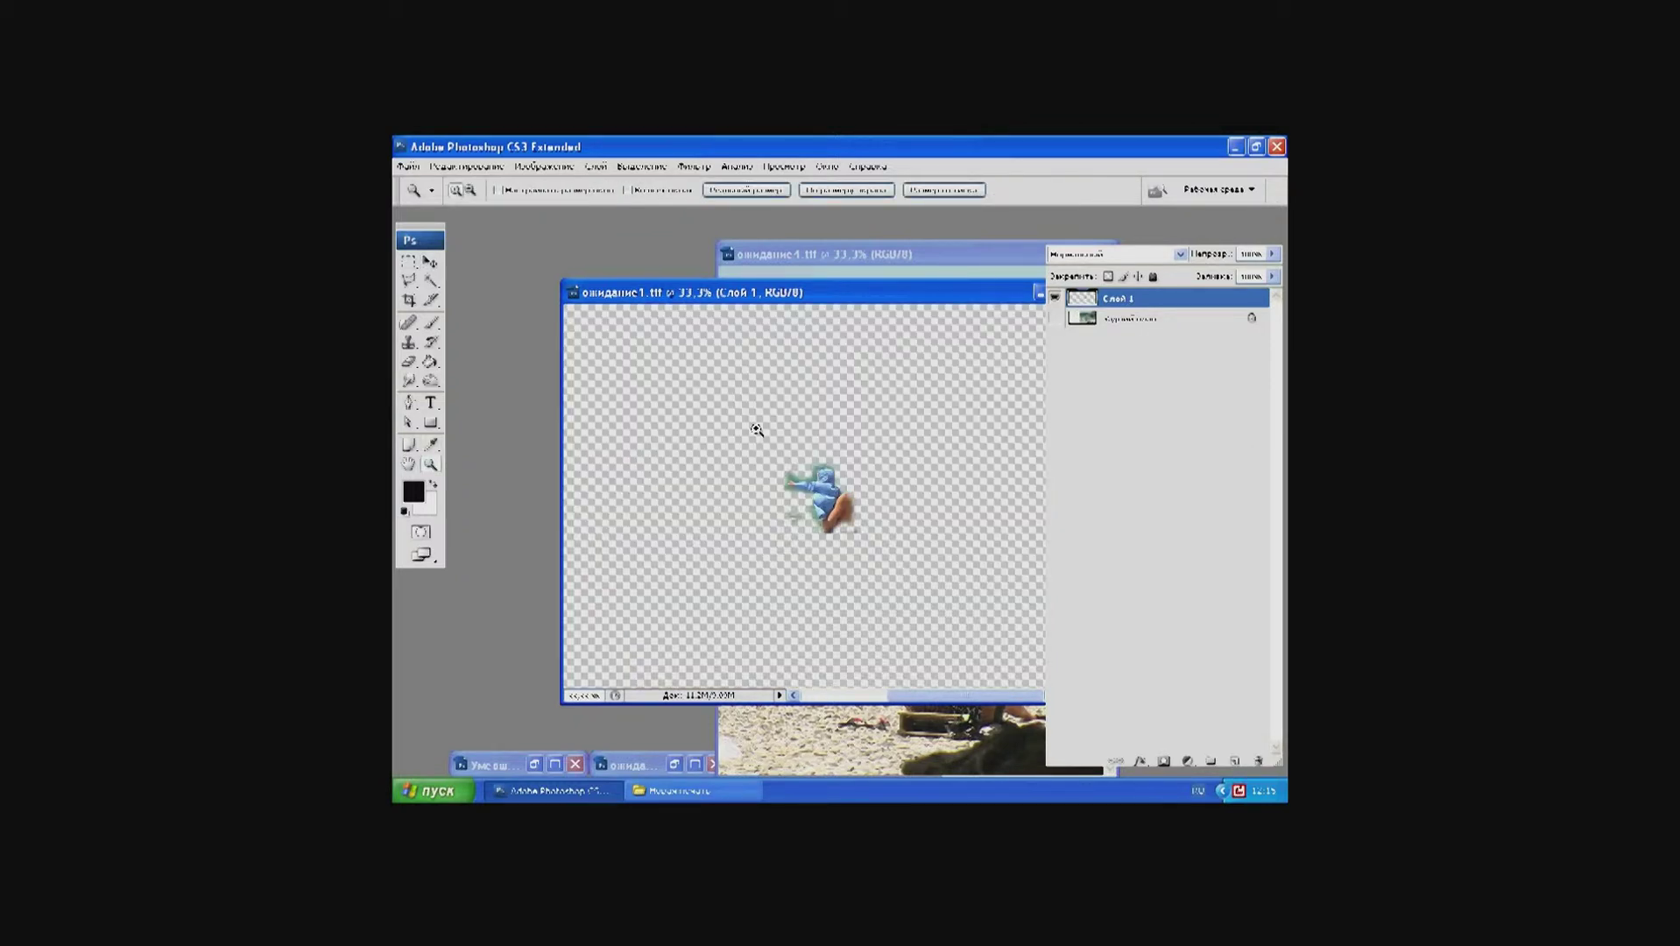
left_click_drag(756, 429, 910, 570)
left_click_drag(911, 570, 911, 570)
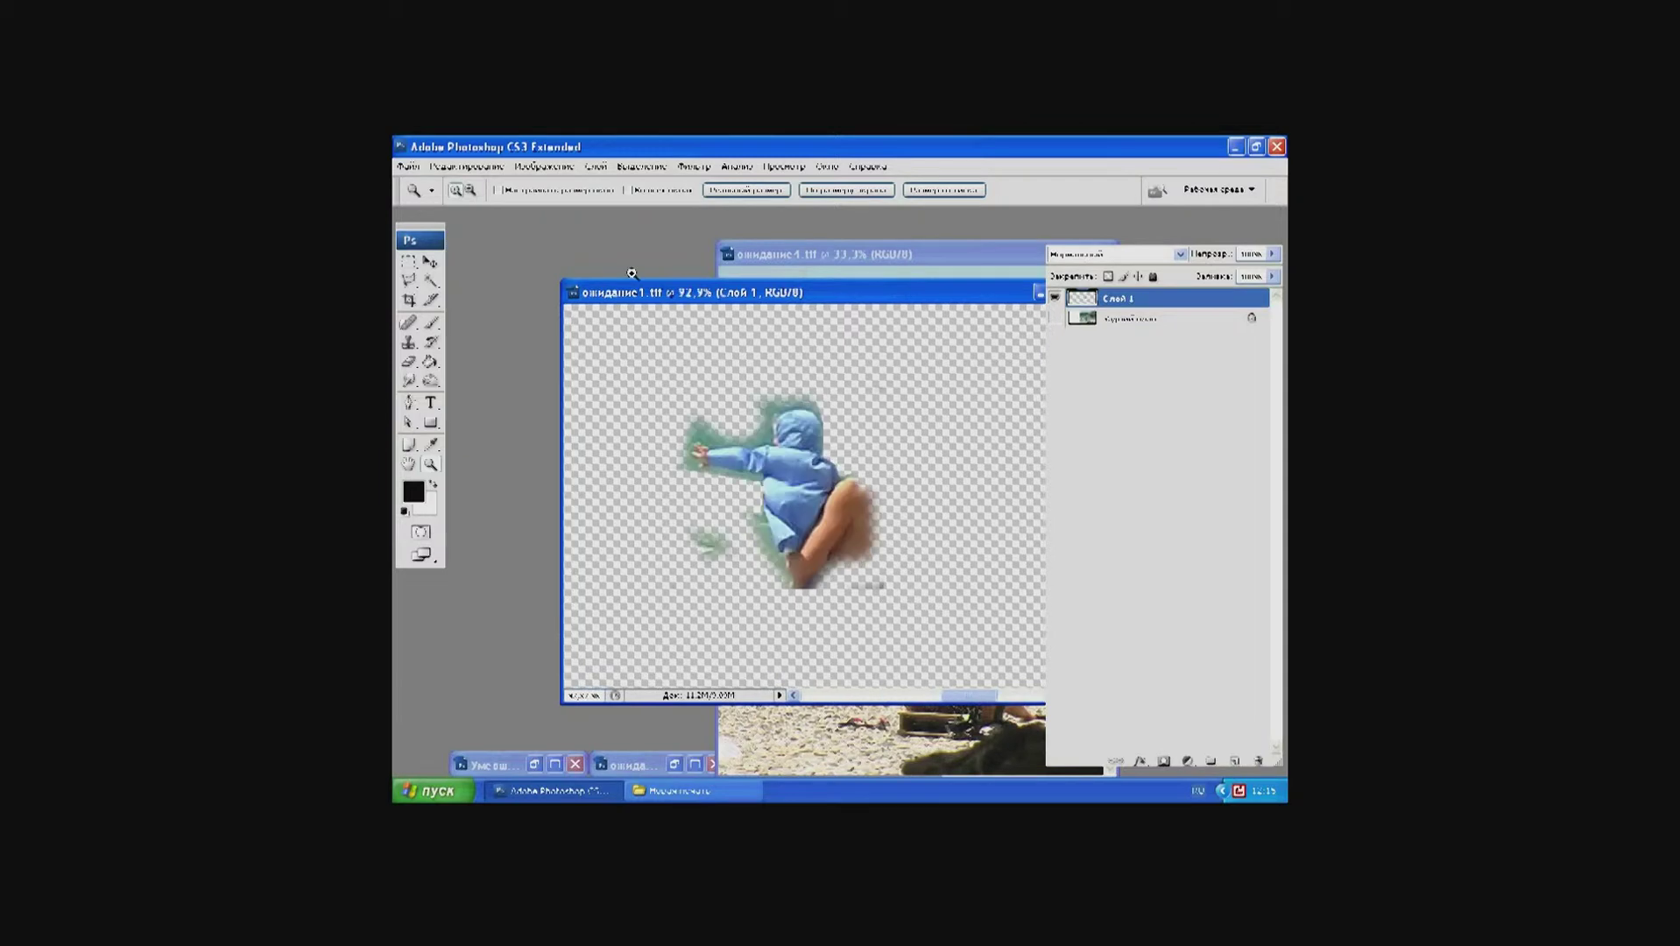
left_click(409, 282)
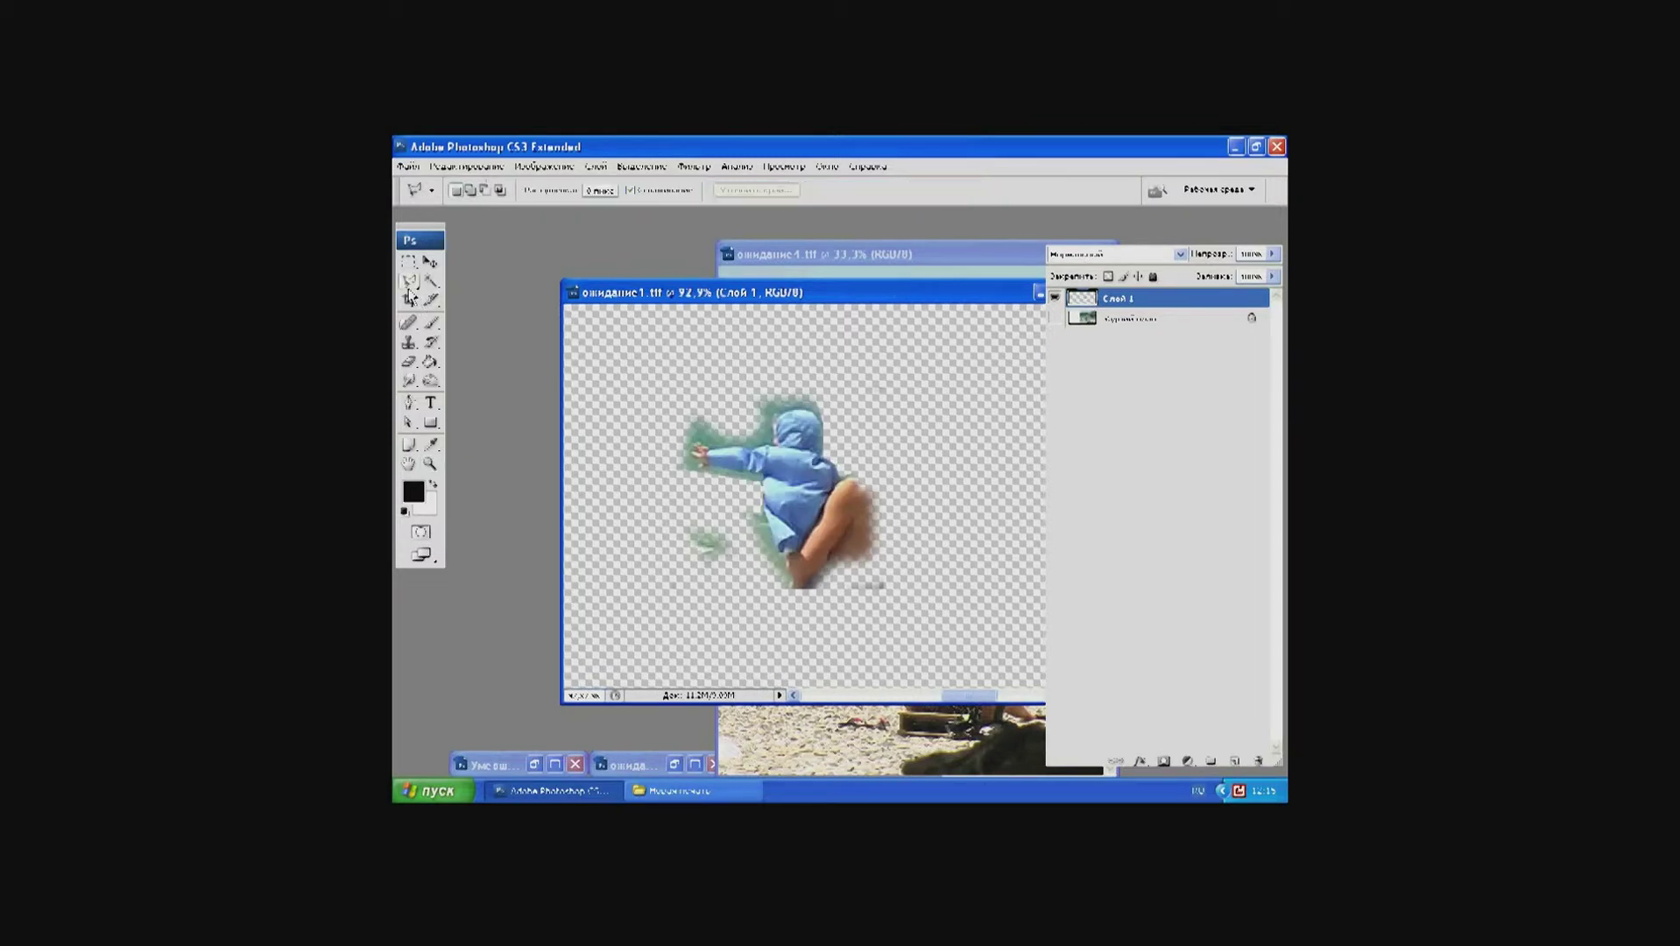
mouse_move(696, 505)
left_mouse_down()
mouse_move(758, 500)
mouse_move(777, 536)
left_mouse_up()
mouse_move(761, 506)
left_mouse_down()
mouse_move(734, 585)
mouse_move(658, 538)
left_mouse_up()
key("Delete")
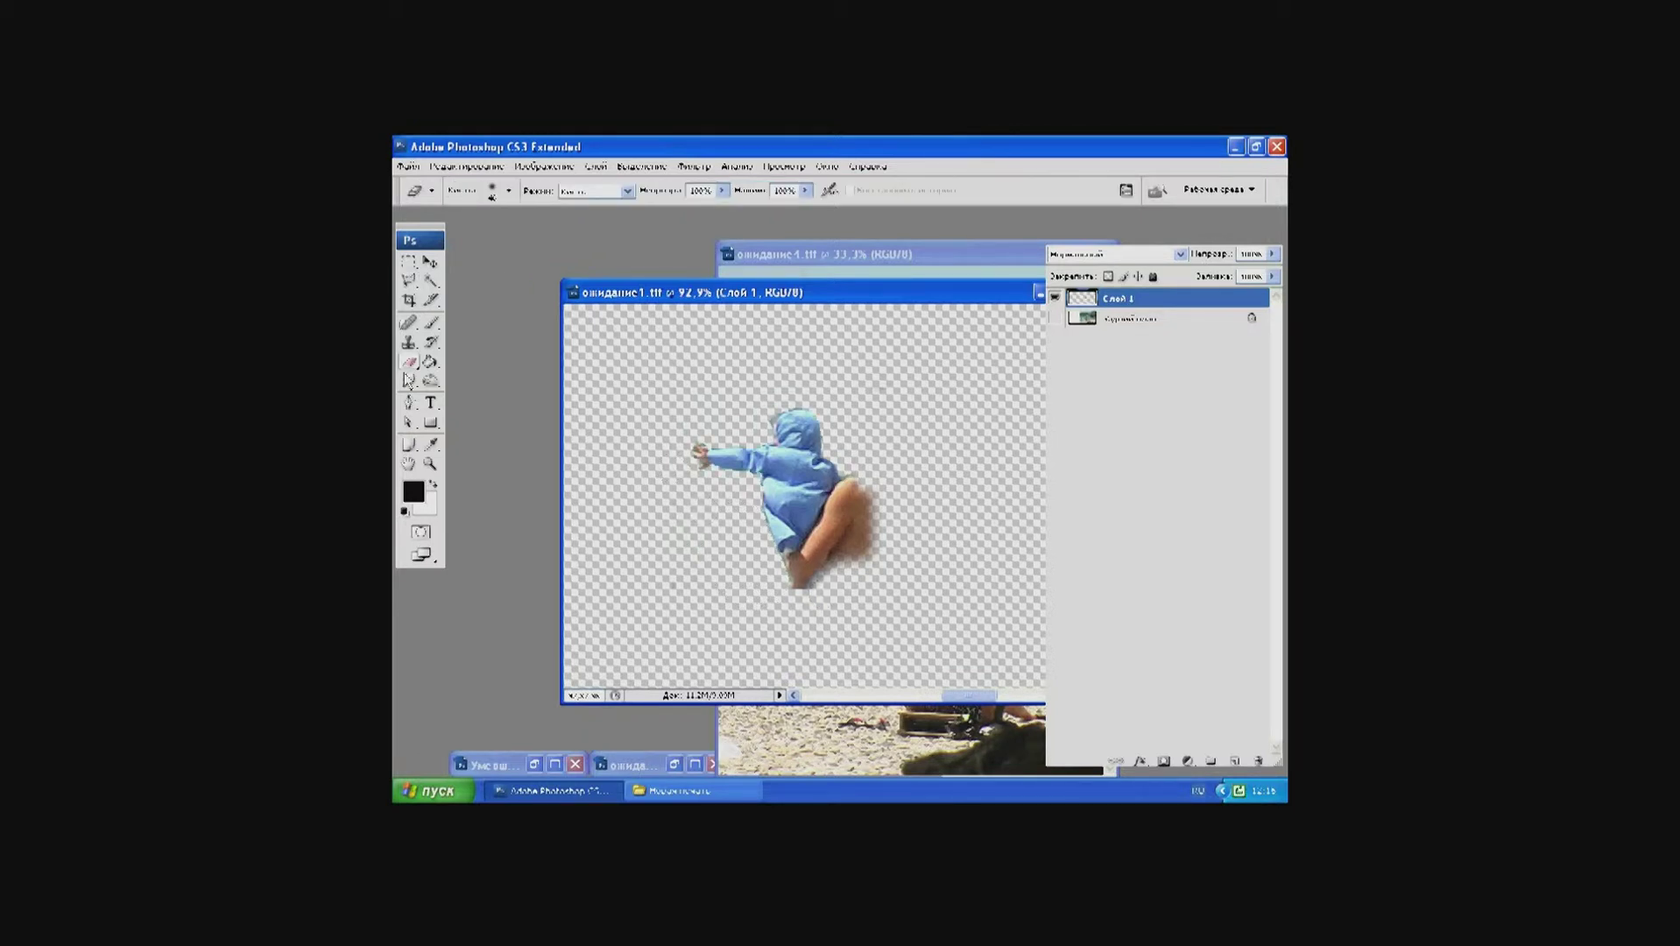
Step: Erase the dark fringe along the child's hood with a 9 px eraser, then show the background again
left_click(432, 465)
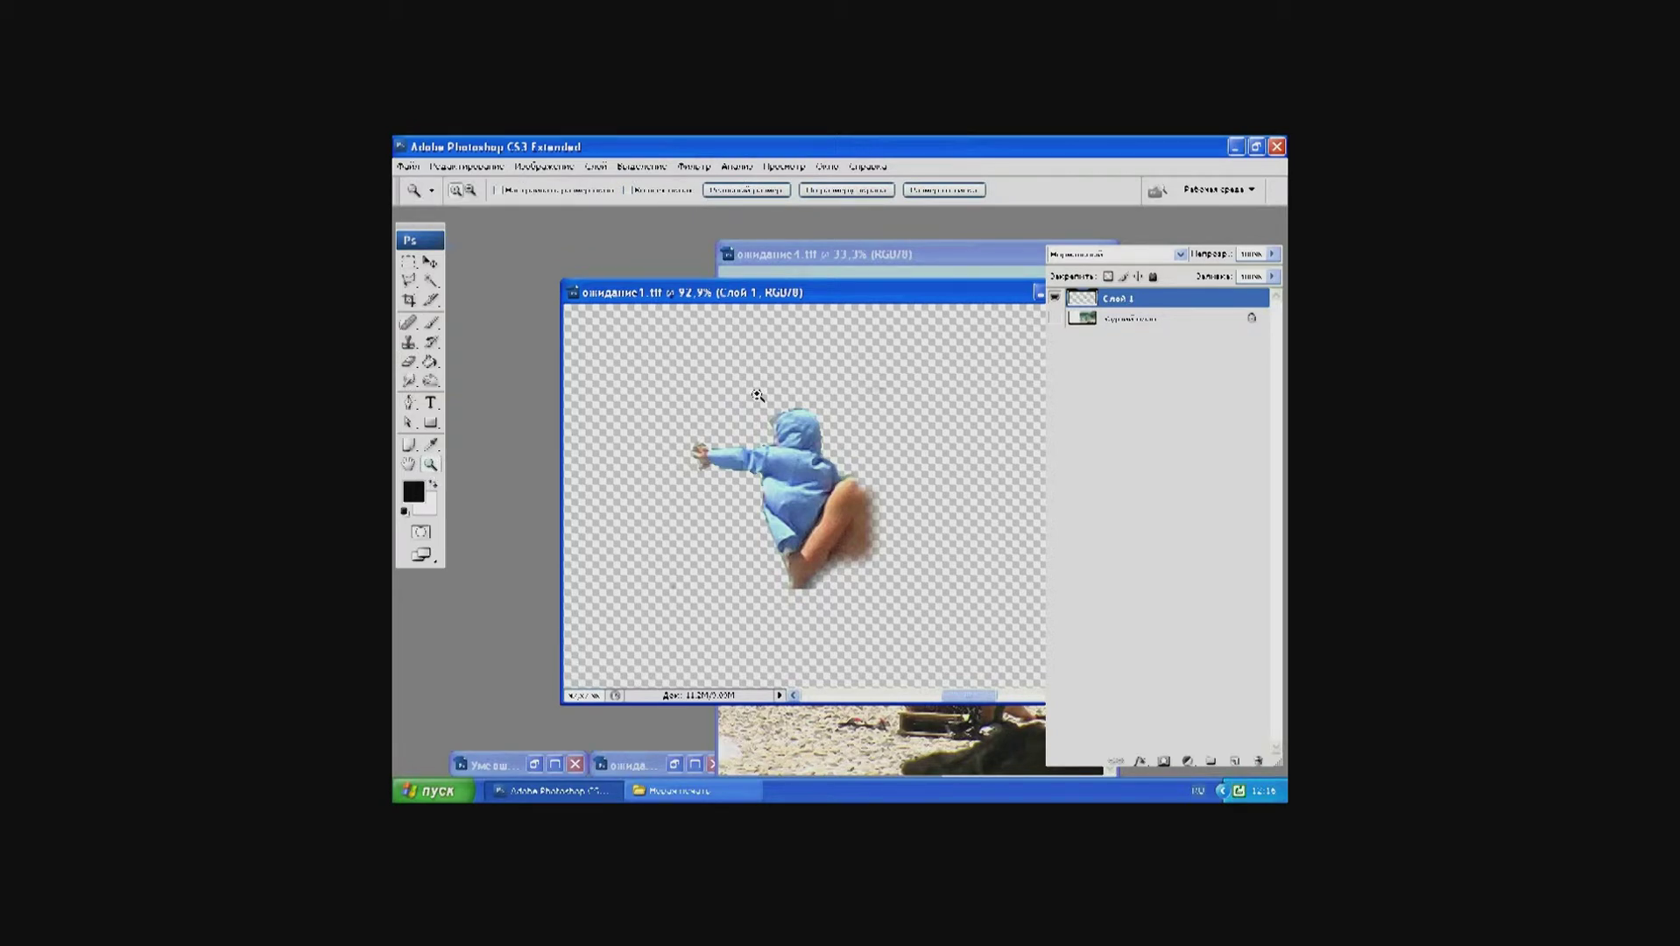
left_click_drag(758, 395, 870, 471)
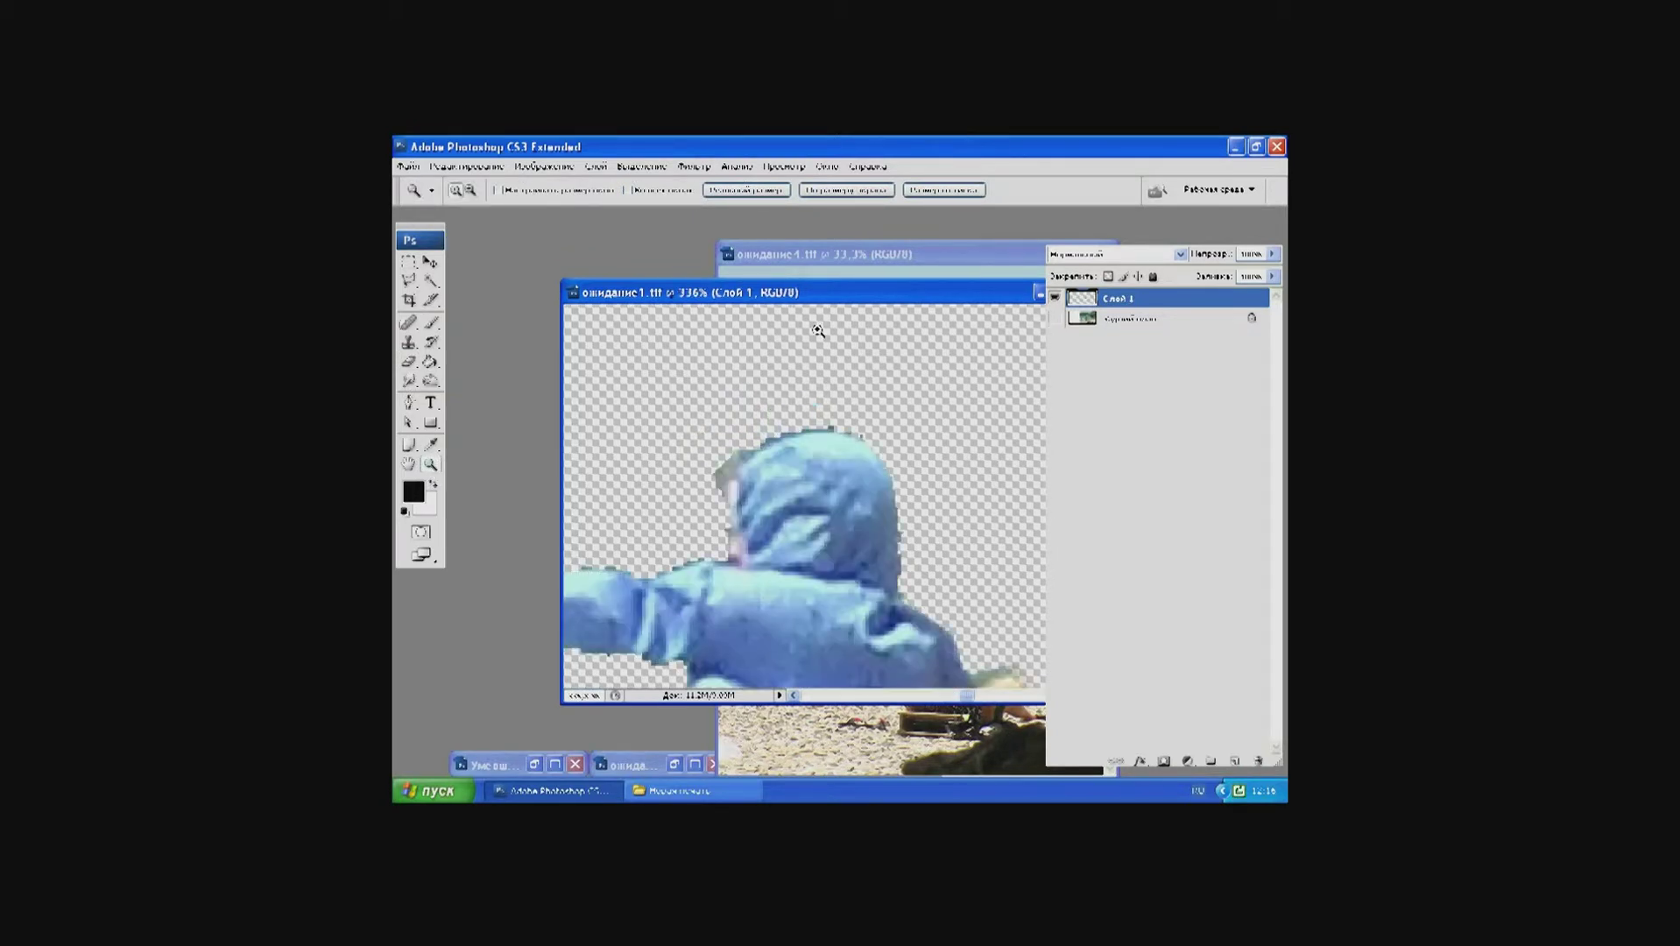
left_click(409, 363)
left_click(509, 190)
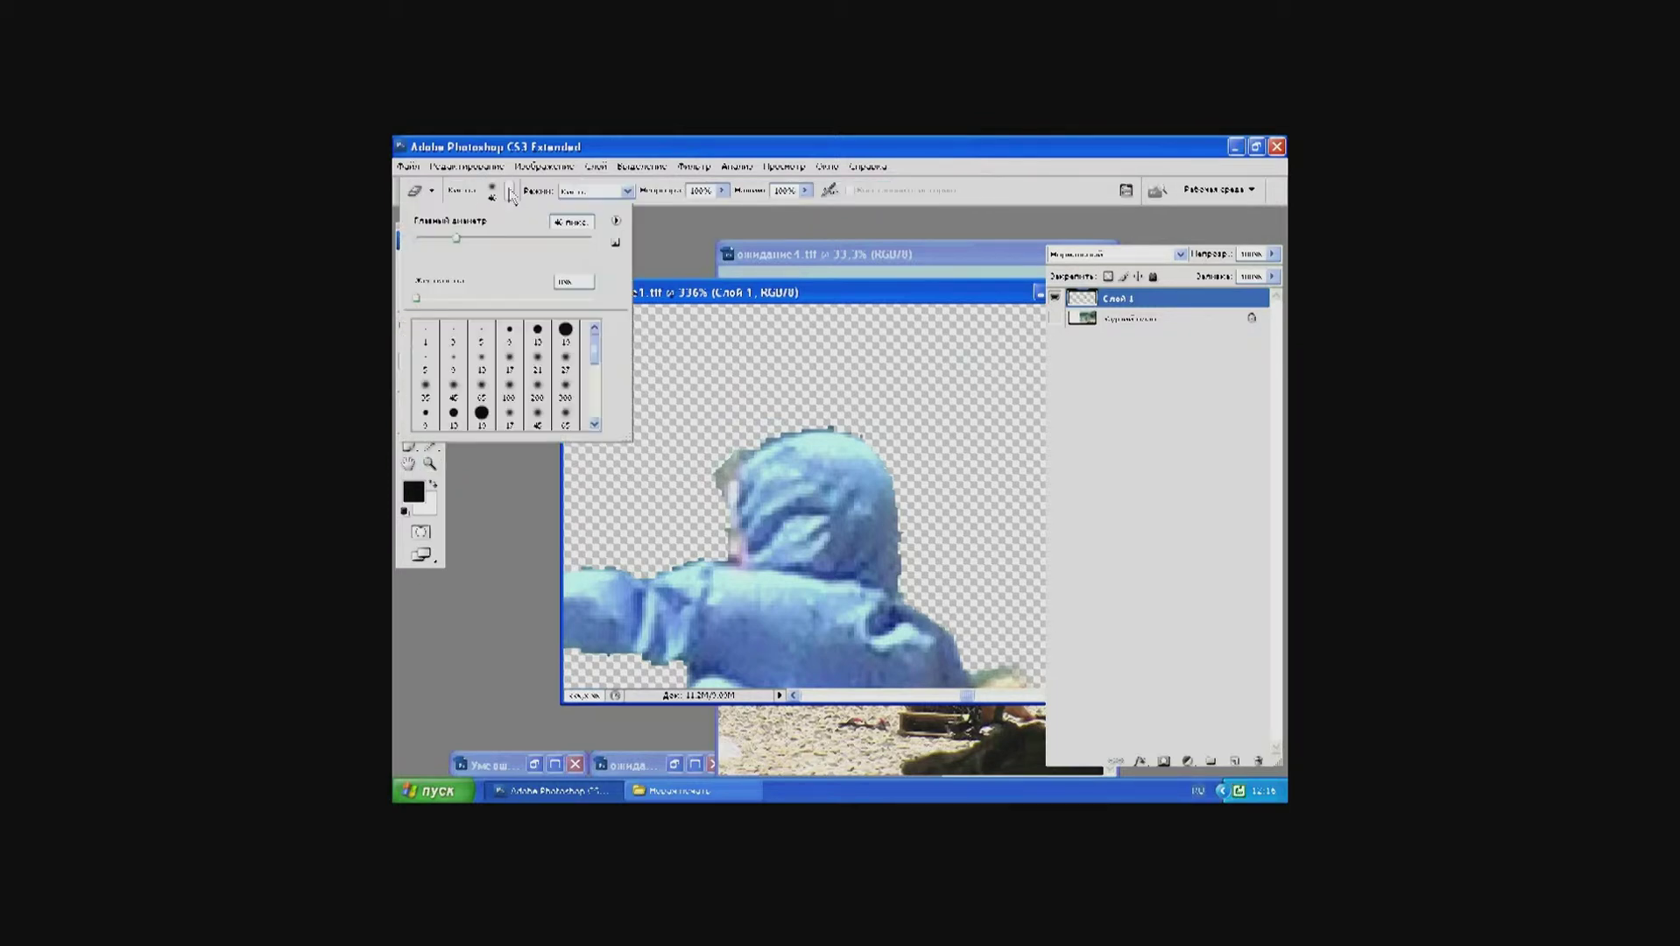
left_click(536, 363)
left_click(454, 361)
left_click(807, 420)
mouse_move(807, 421)
left_mouse_down()
mouse_move(714, 455)
mouse_move(701, 478)
mouse_move(720, 538)
left_mouse_up()
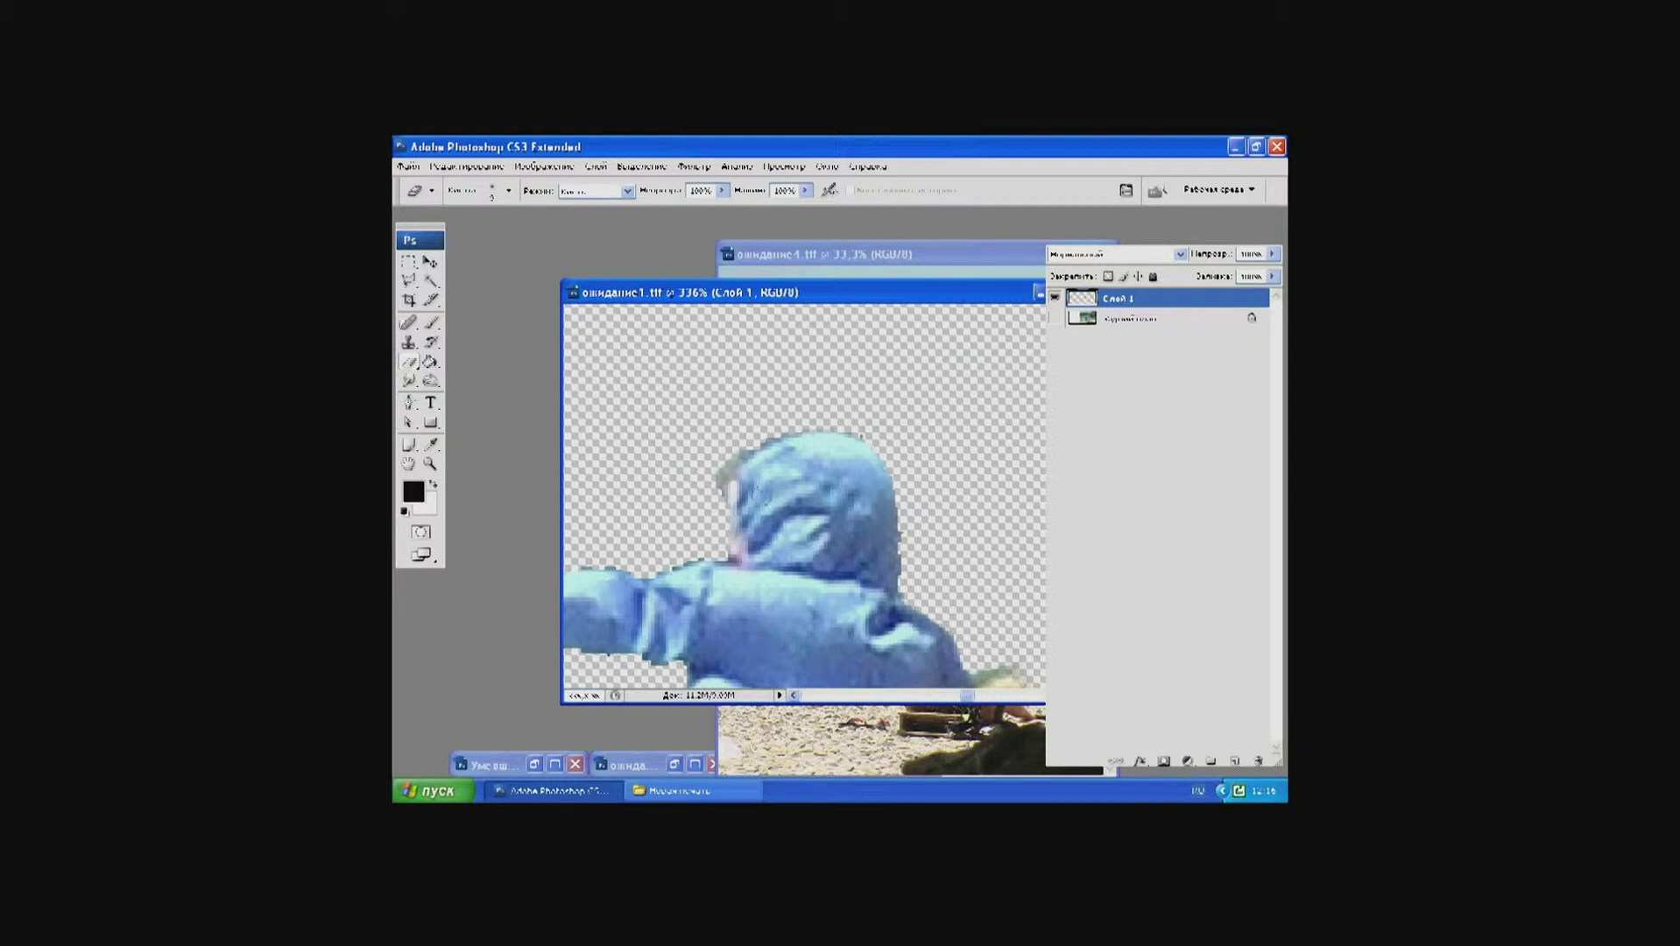
left_click(1053, 319)
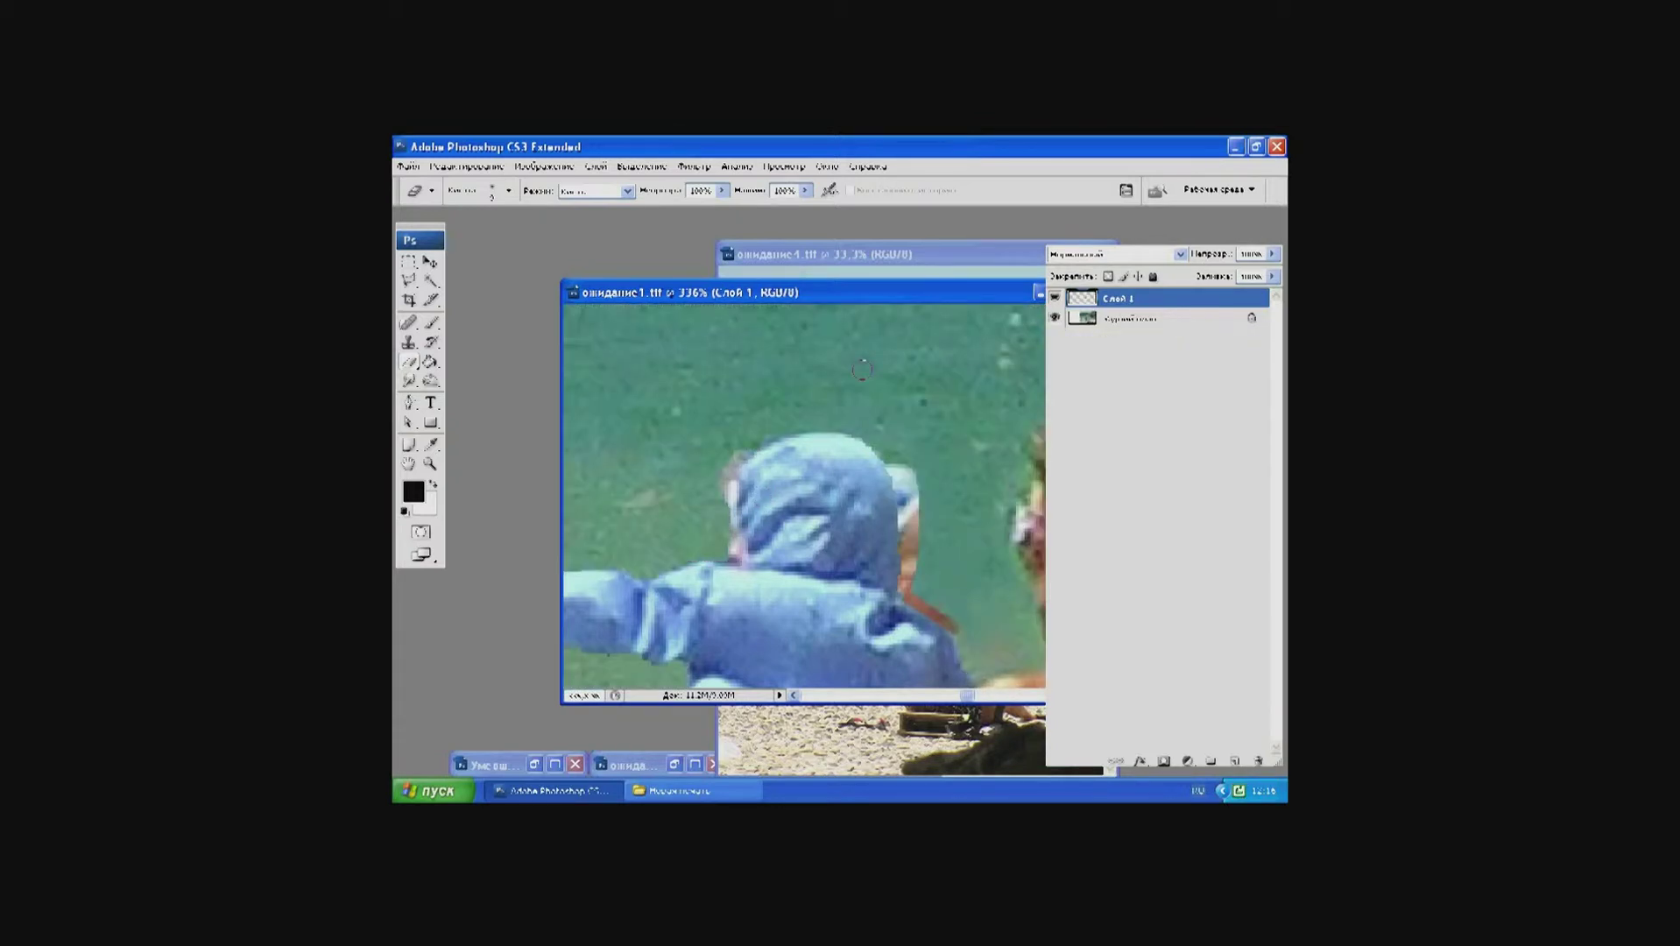
Step: On the background layer, clone sea from just above the hood over the orange patch, then zoom out to 33.3%
left_click(1122, 317)
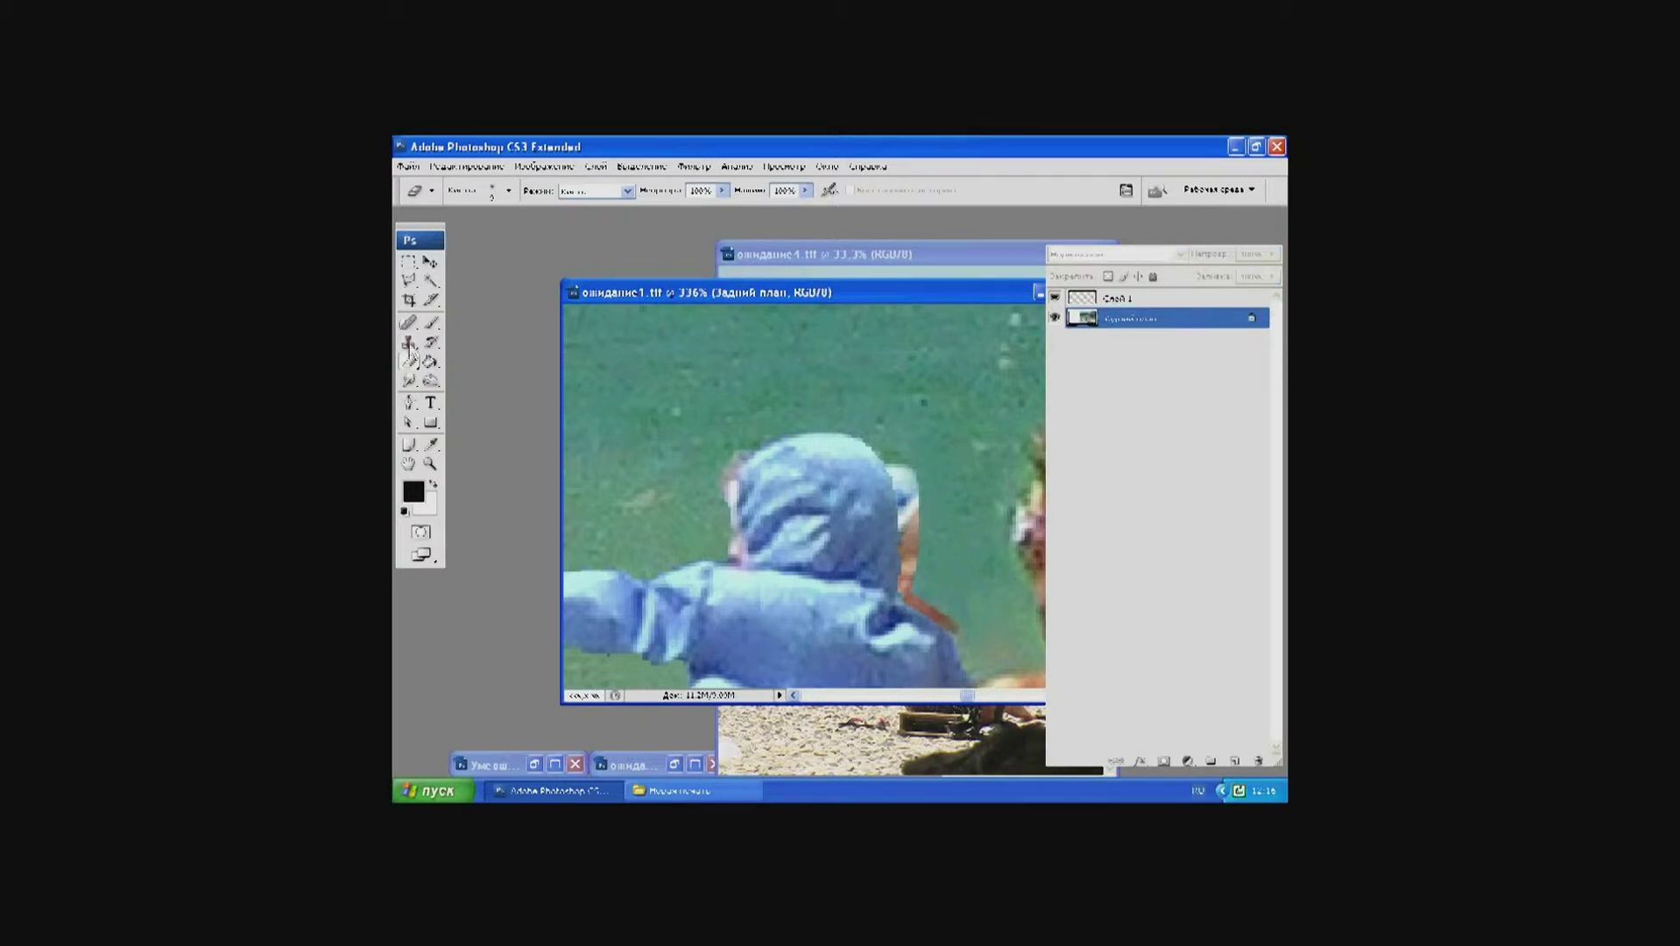
left_click(409, 344)
left_click(902, 432, "alt")
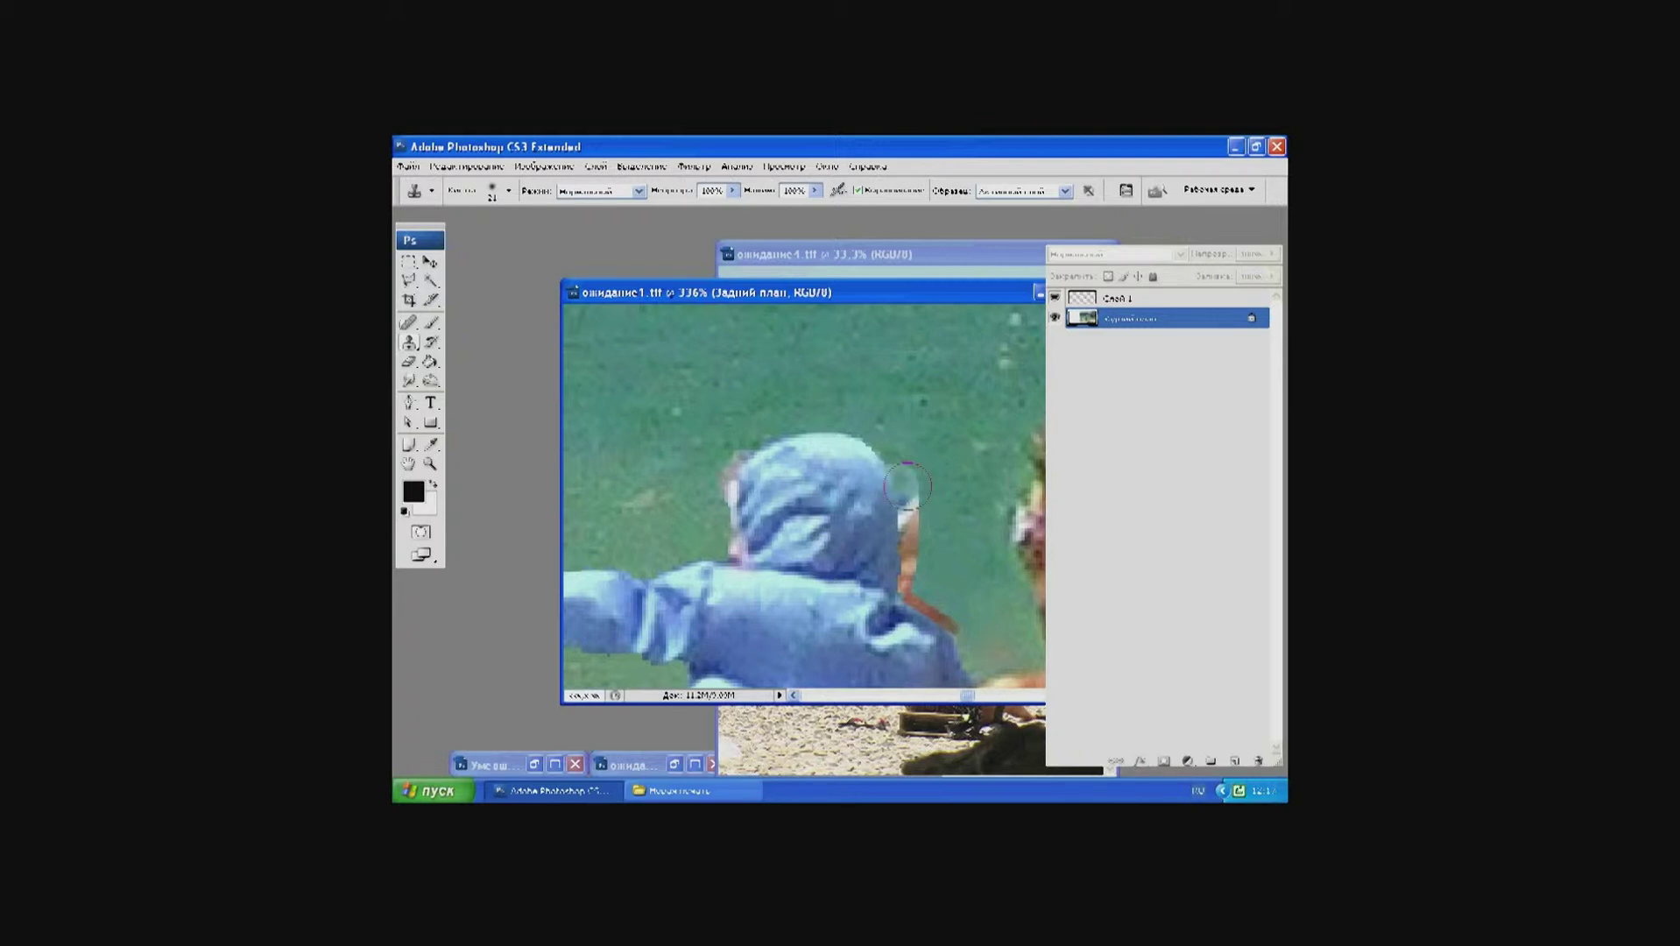
left_click(917, 435, "alt")
mouse_move(920, 477)
left_mouse_down()
mouse_move(909, 504)
mouse_move(895, 466)
mouse_move(921, 568)
left_mouse_up()
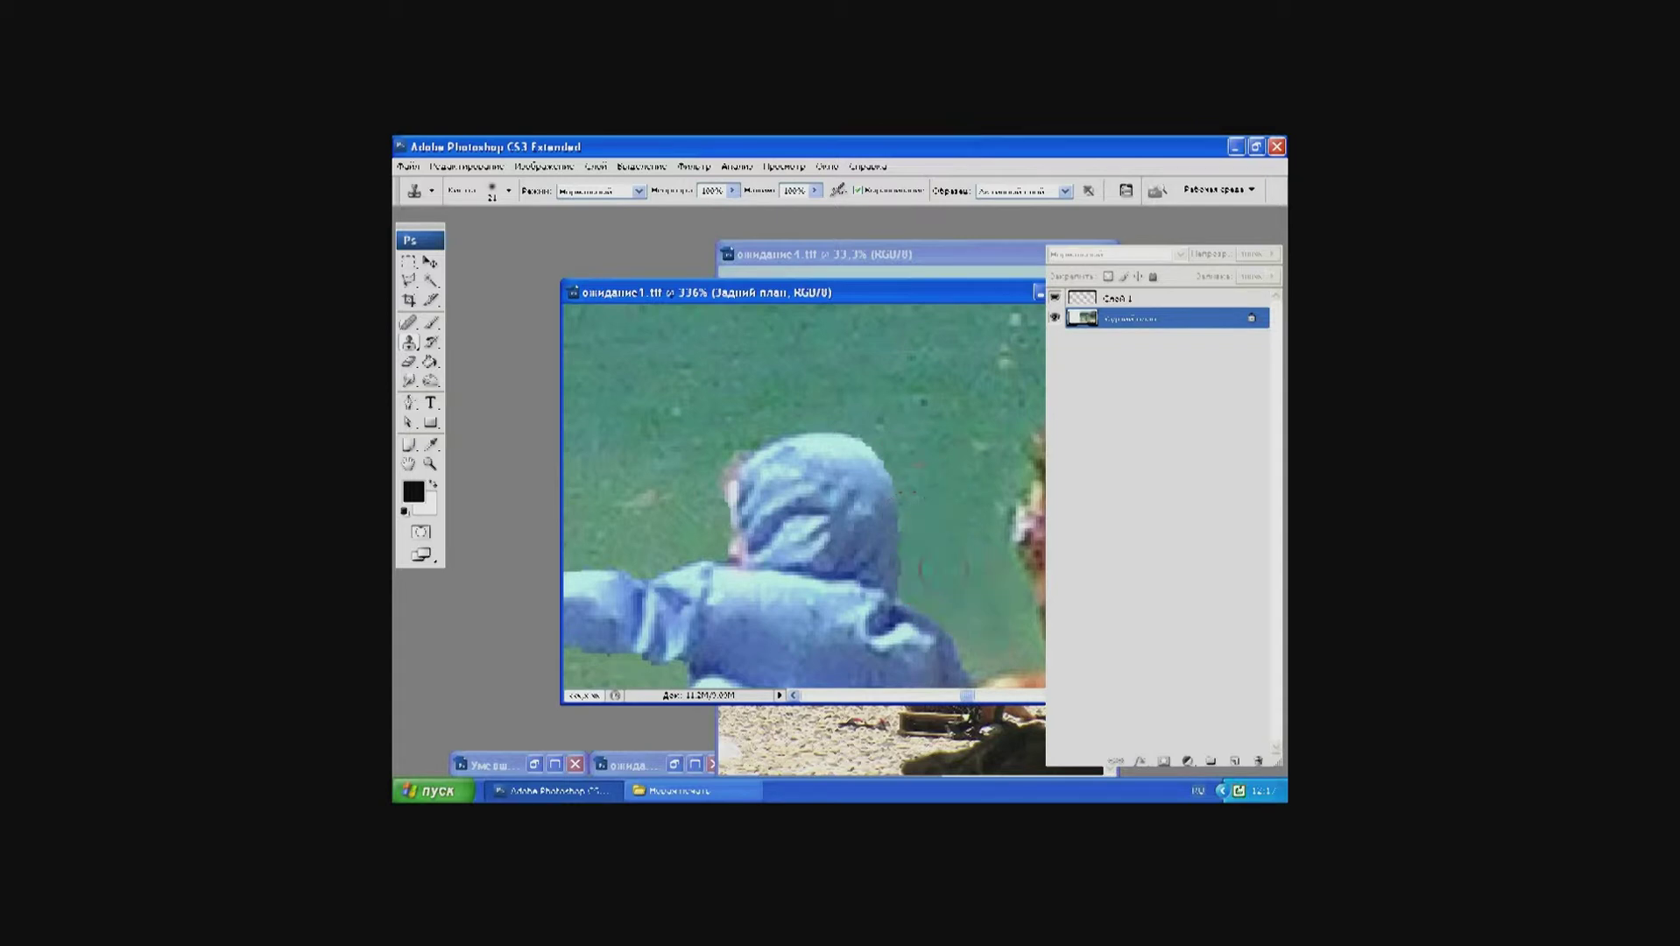
key("ctrl+minus")
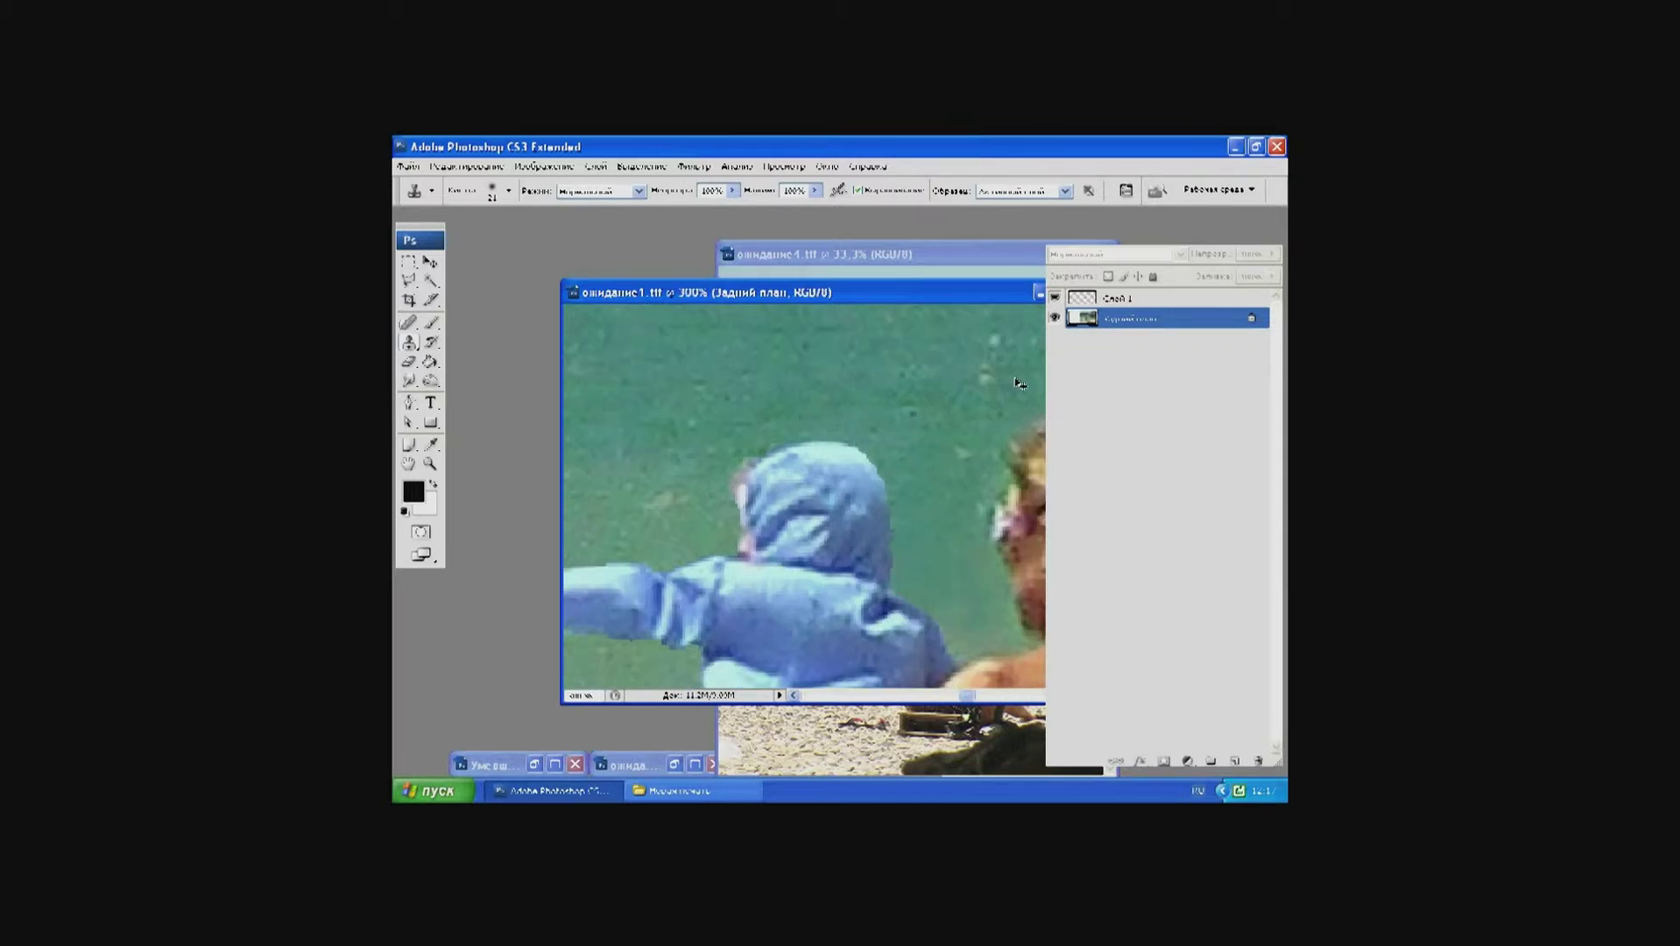
key("ctrl+minus")
key("ctrl+minus")
key("ctrl+minus")
key("ctrl+minus")
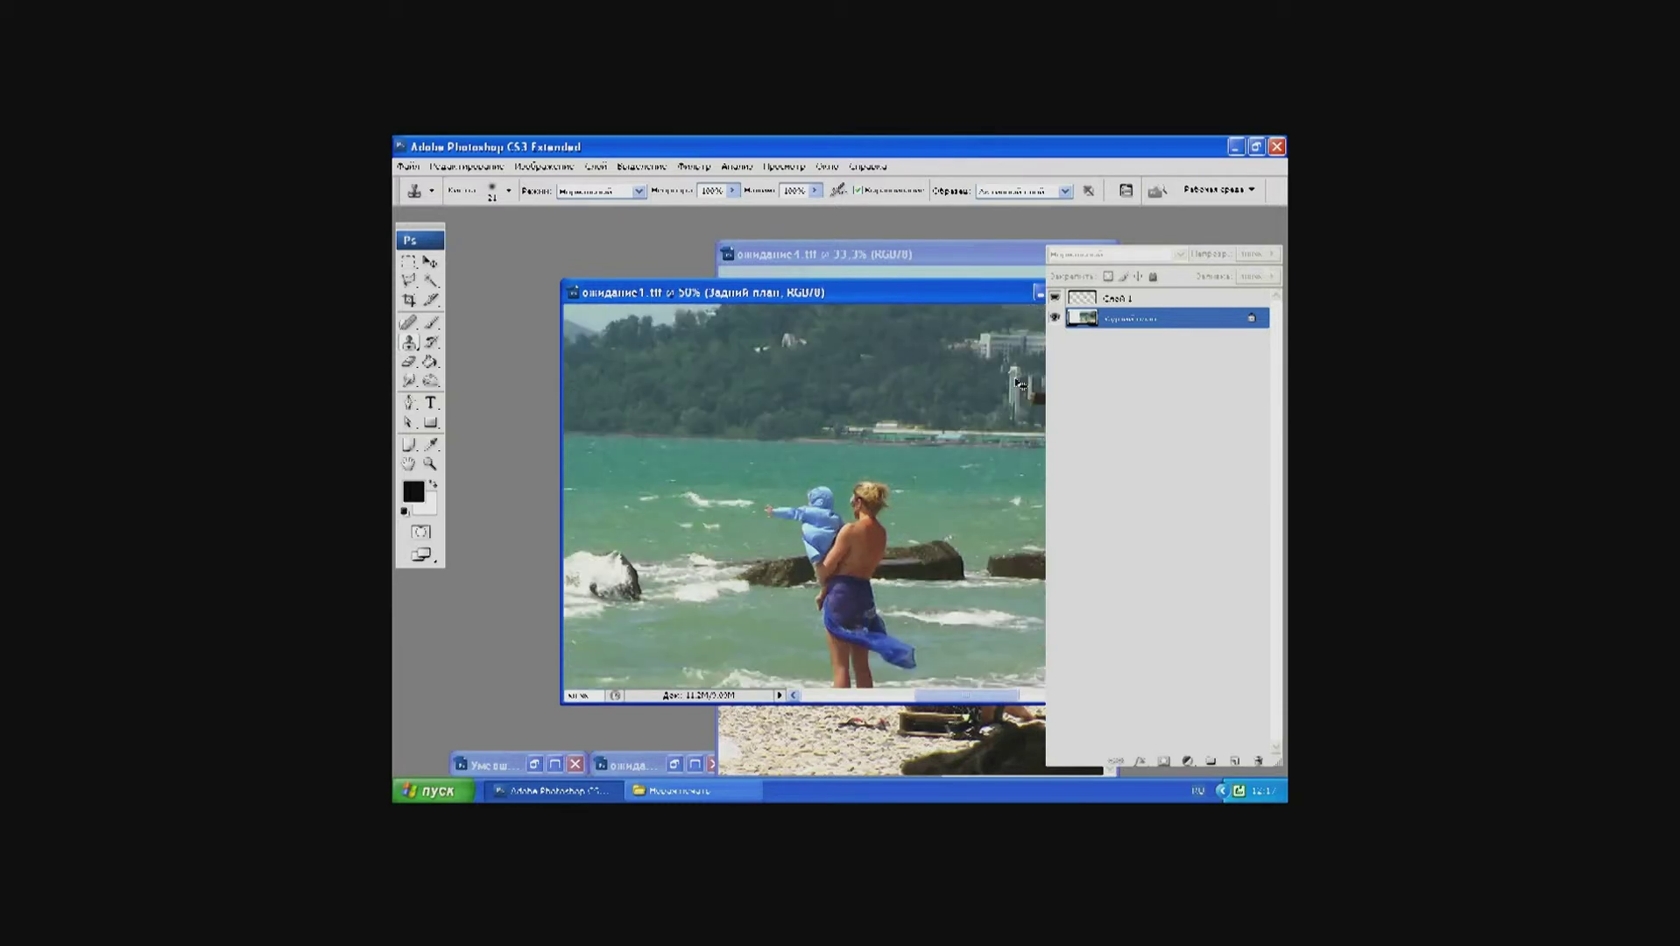
key("ctrl+minus")
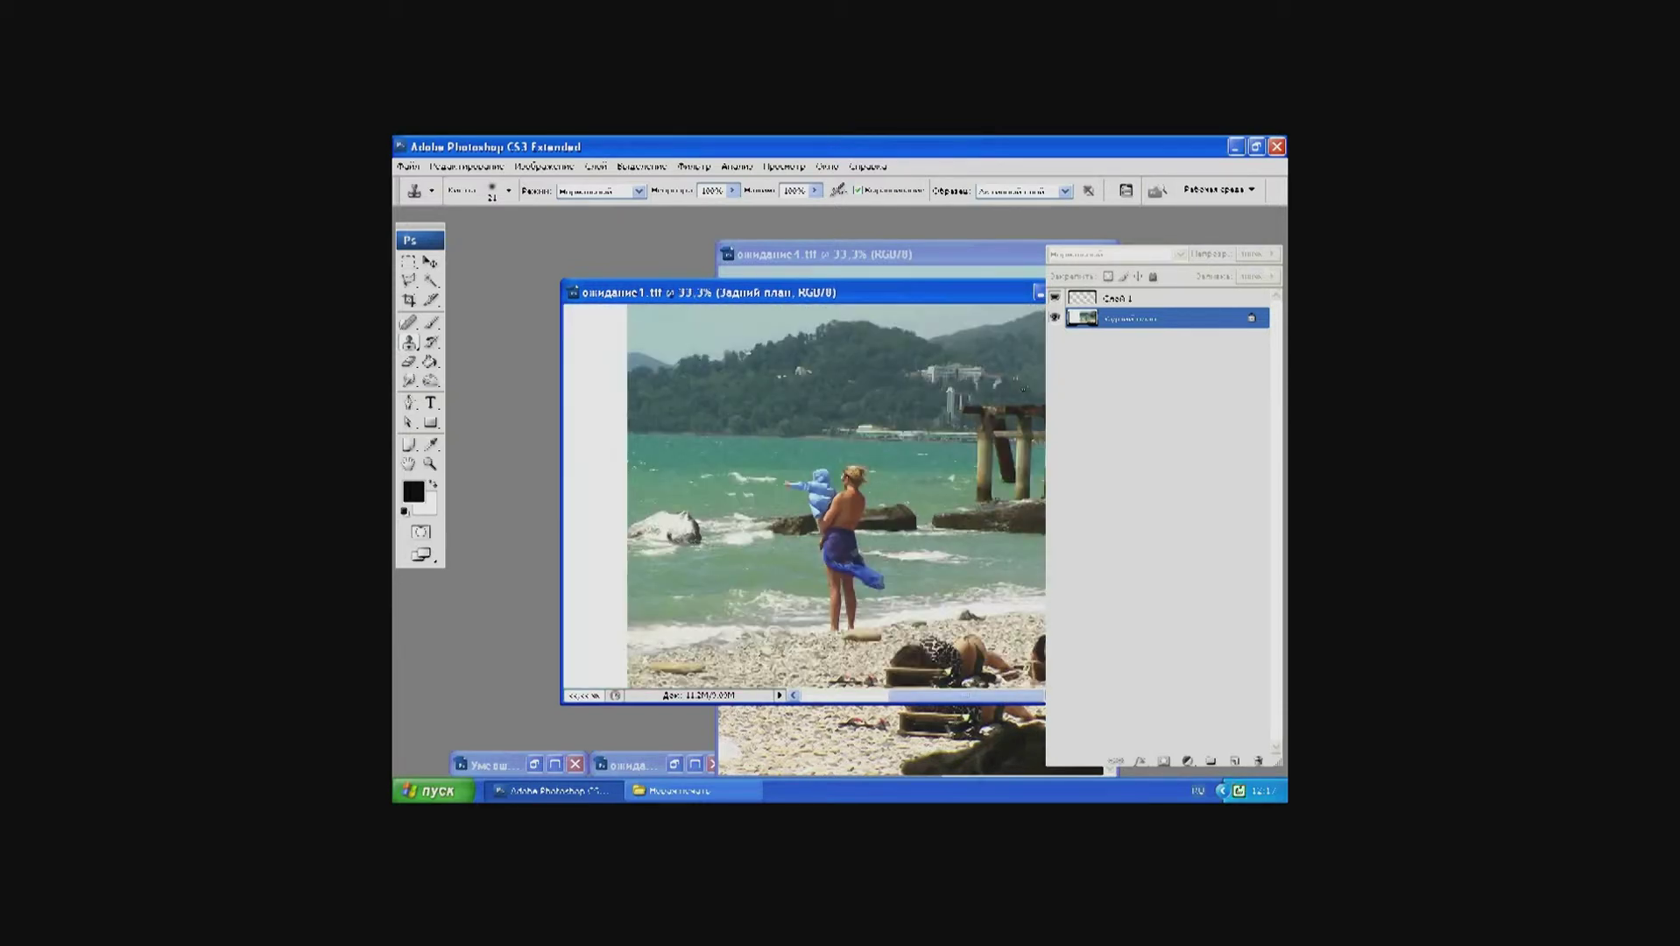
key("ctrl+minus")
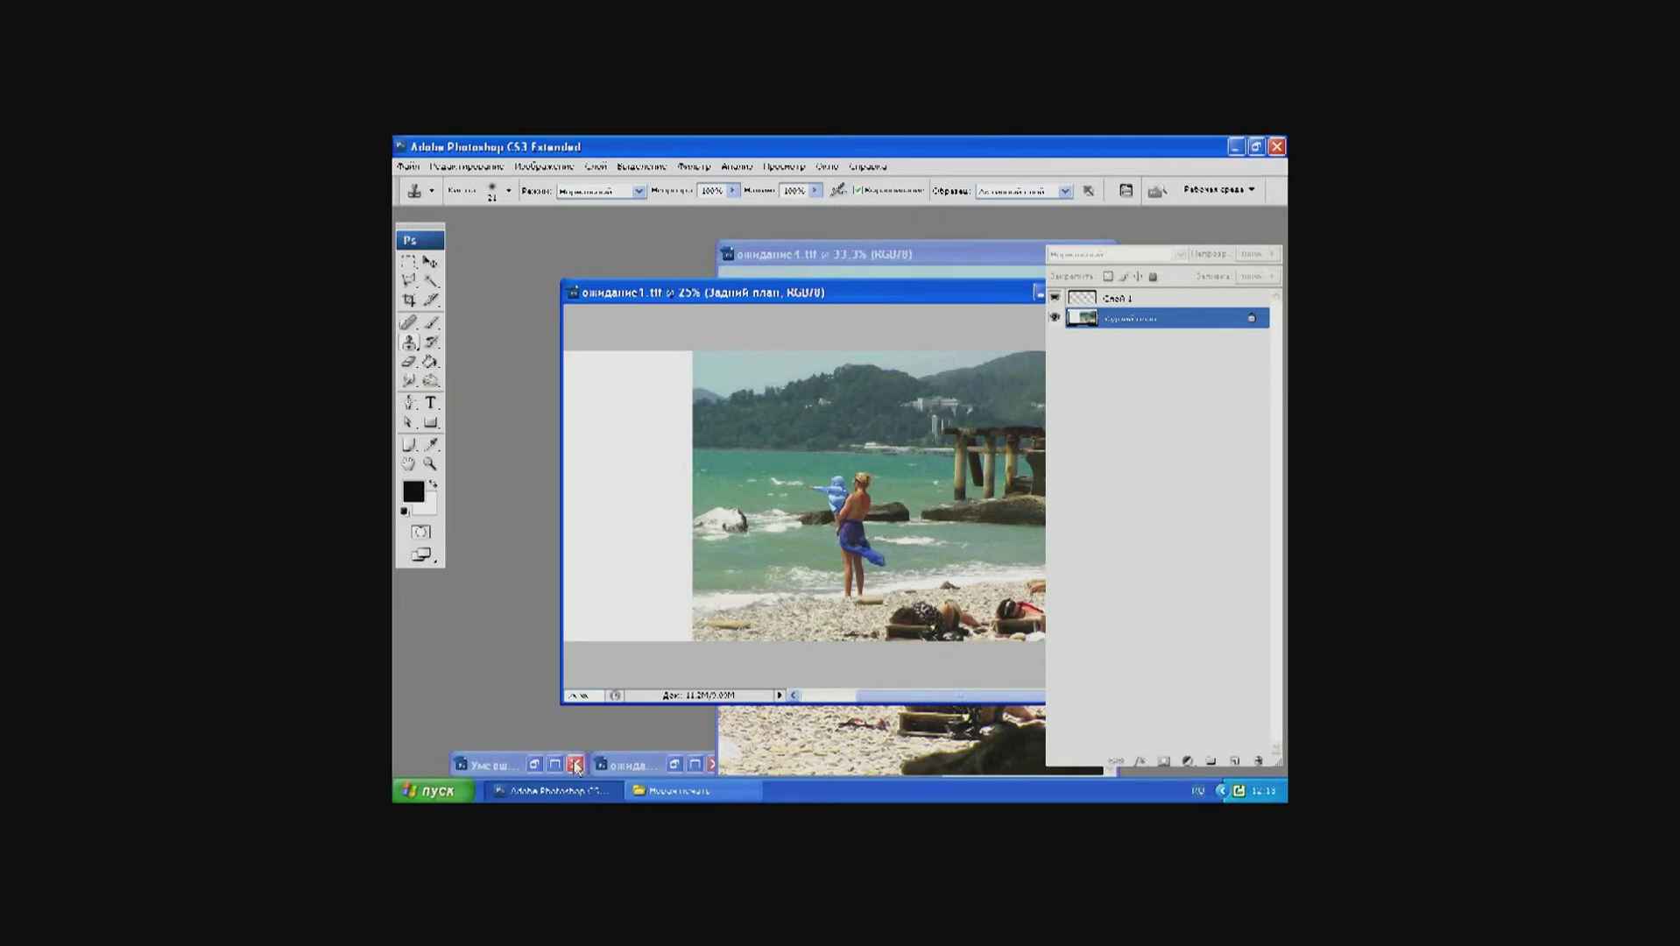
Step: Bring the ожидание3.tif seascape document up to fill the workspace
left_click(695, 765)
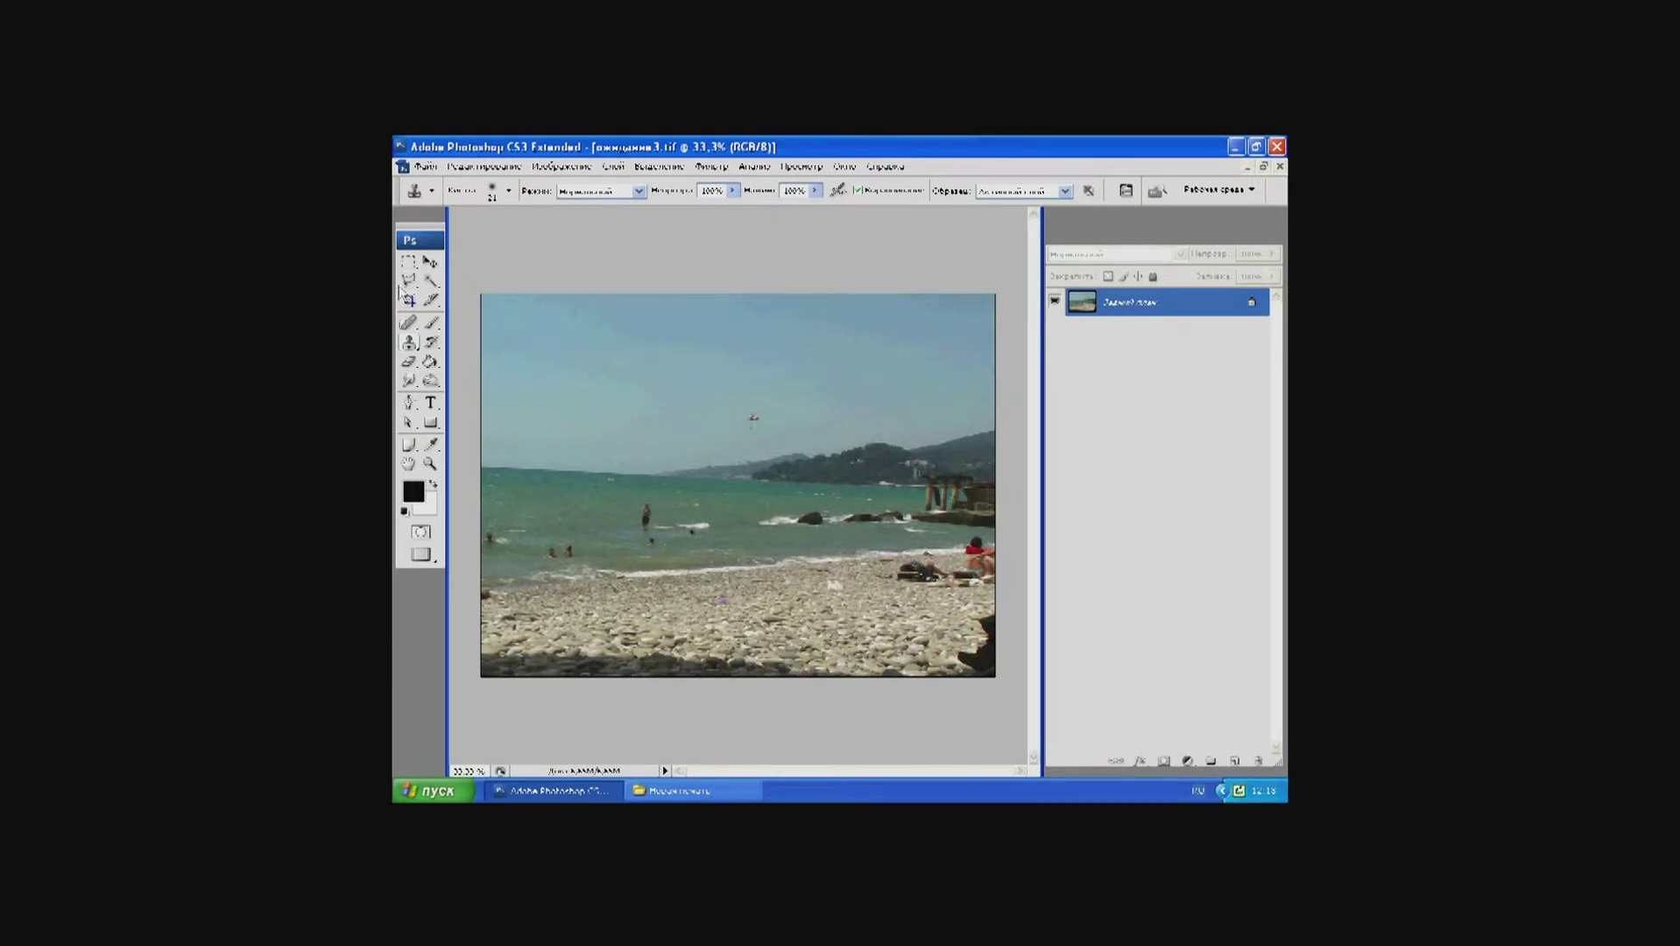
left_click(408, 263)
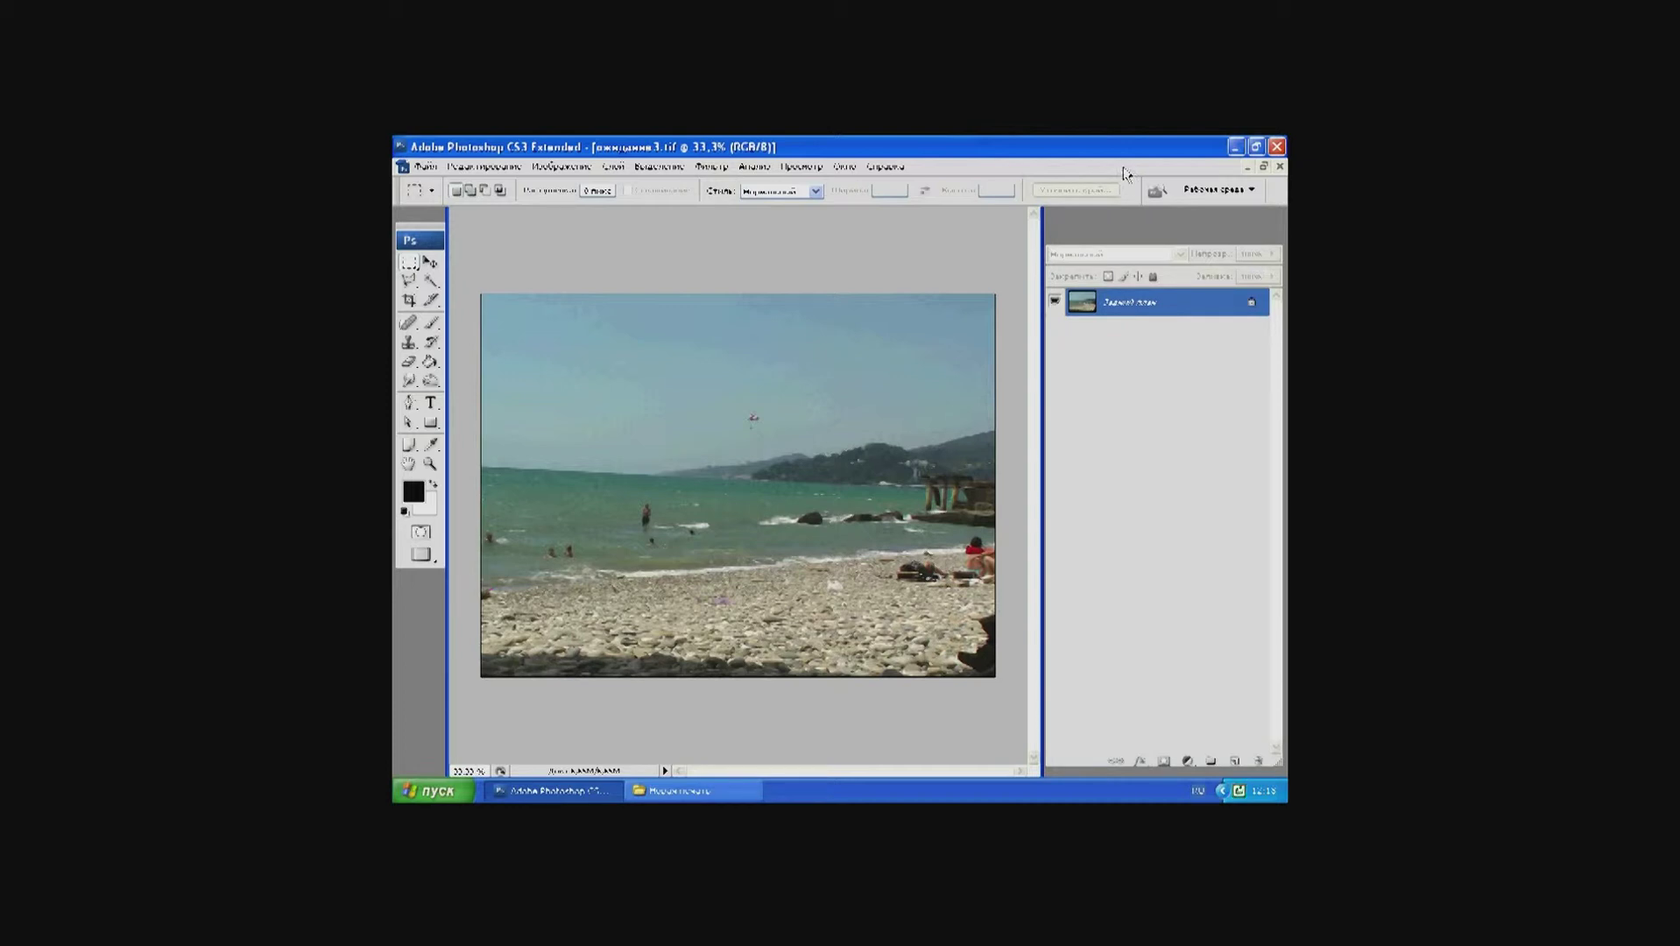
Step: Select the entire ожидание3 seascape and rotate it about 2° to level the horizon, applying the rotation
left_click(642, 168)
left_click(649, 184)
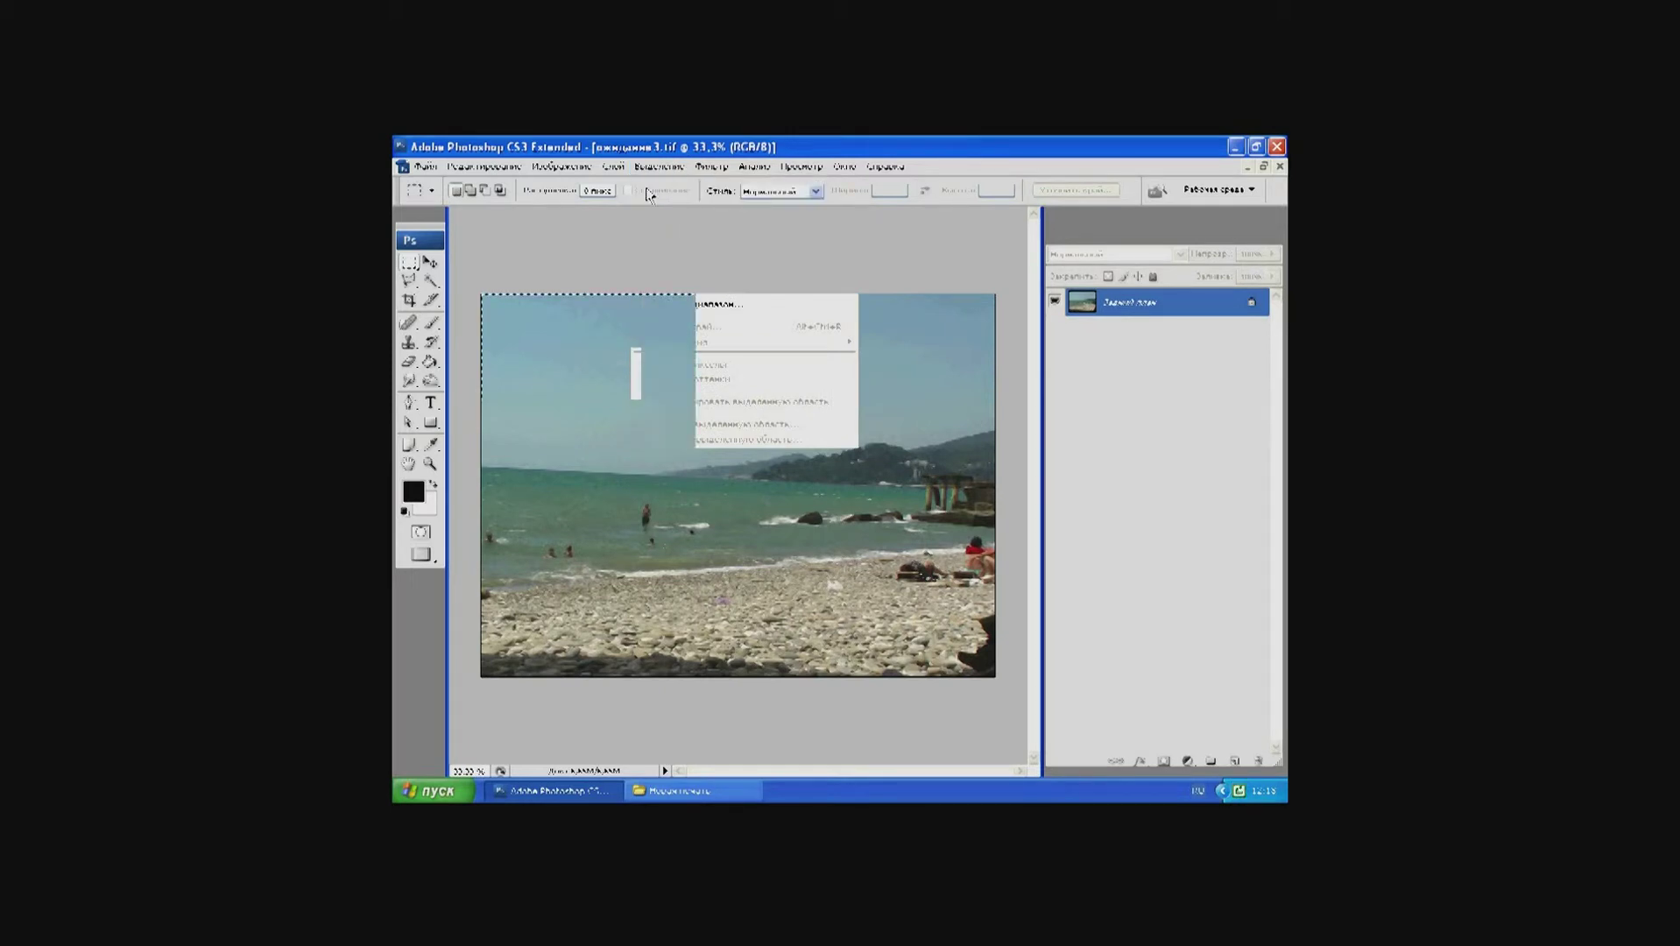
left_click(502, 168)
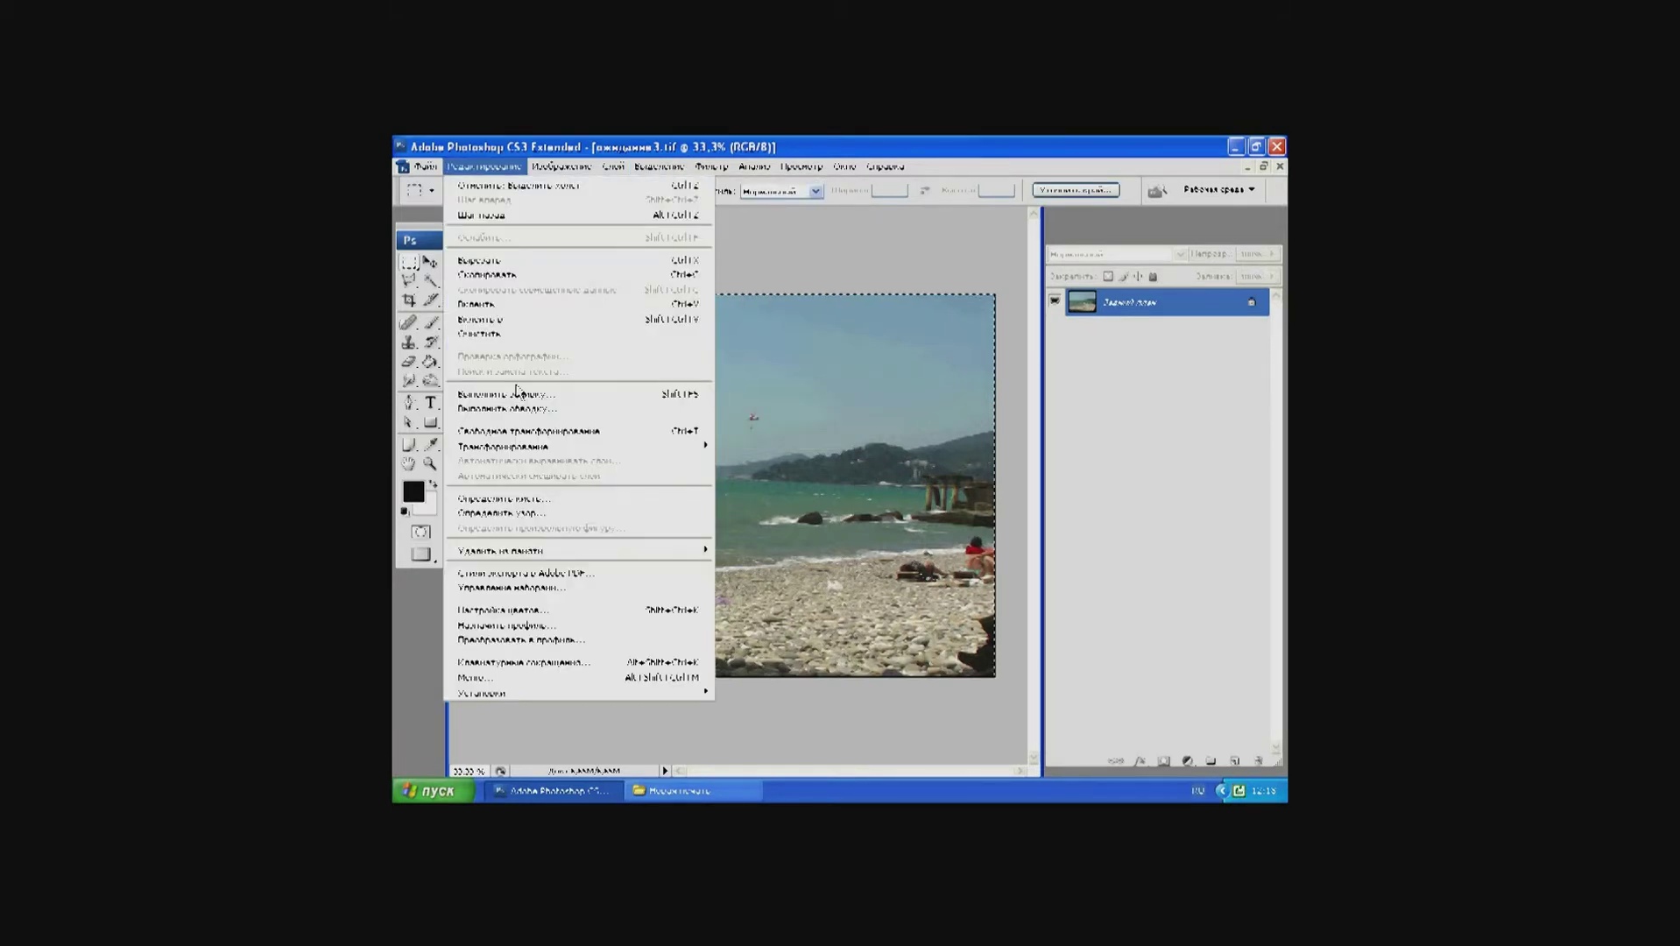
mouse_move(577, 446)
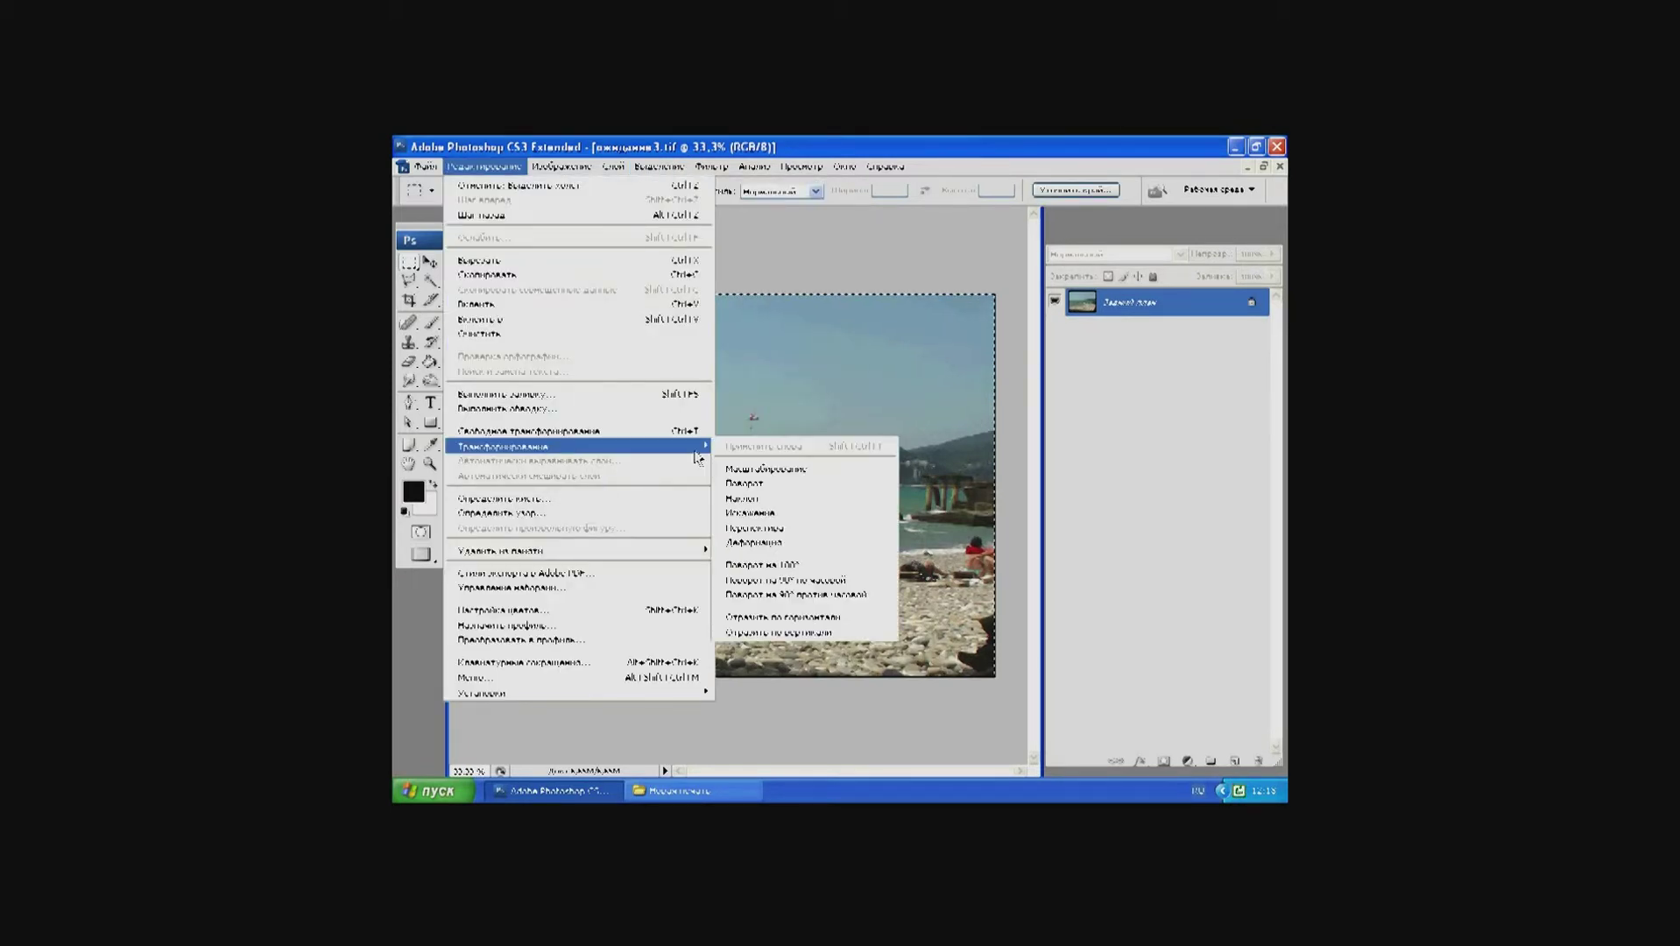
left_click(783, 484)
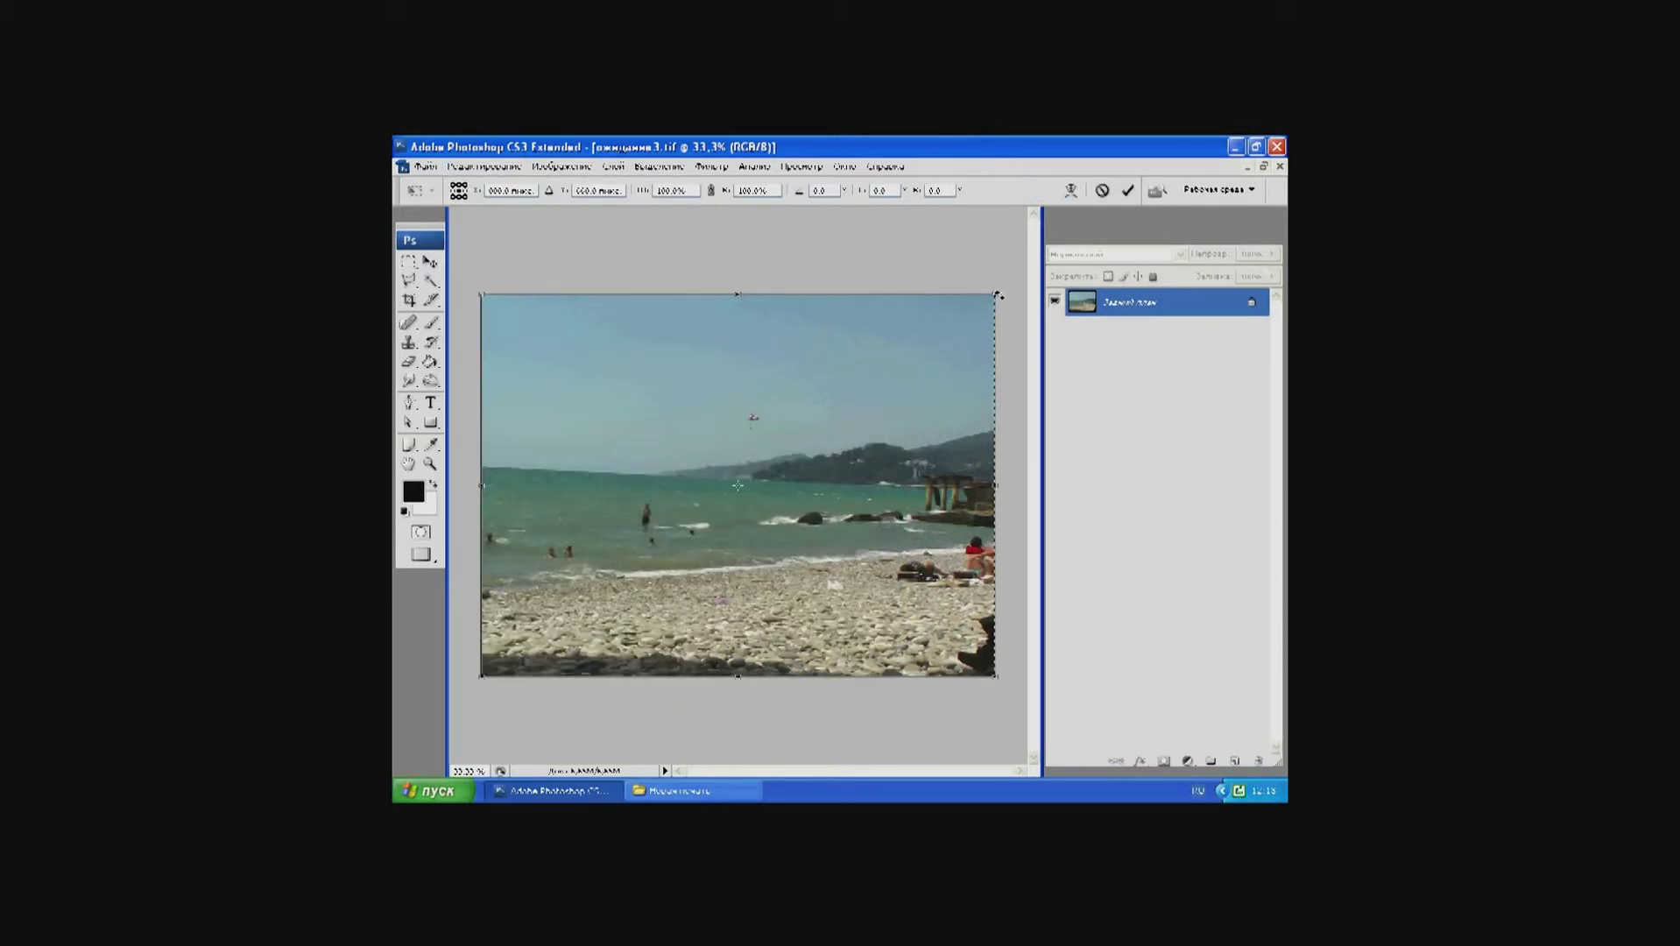
left_click_drag(997, 296, 988, 276)
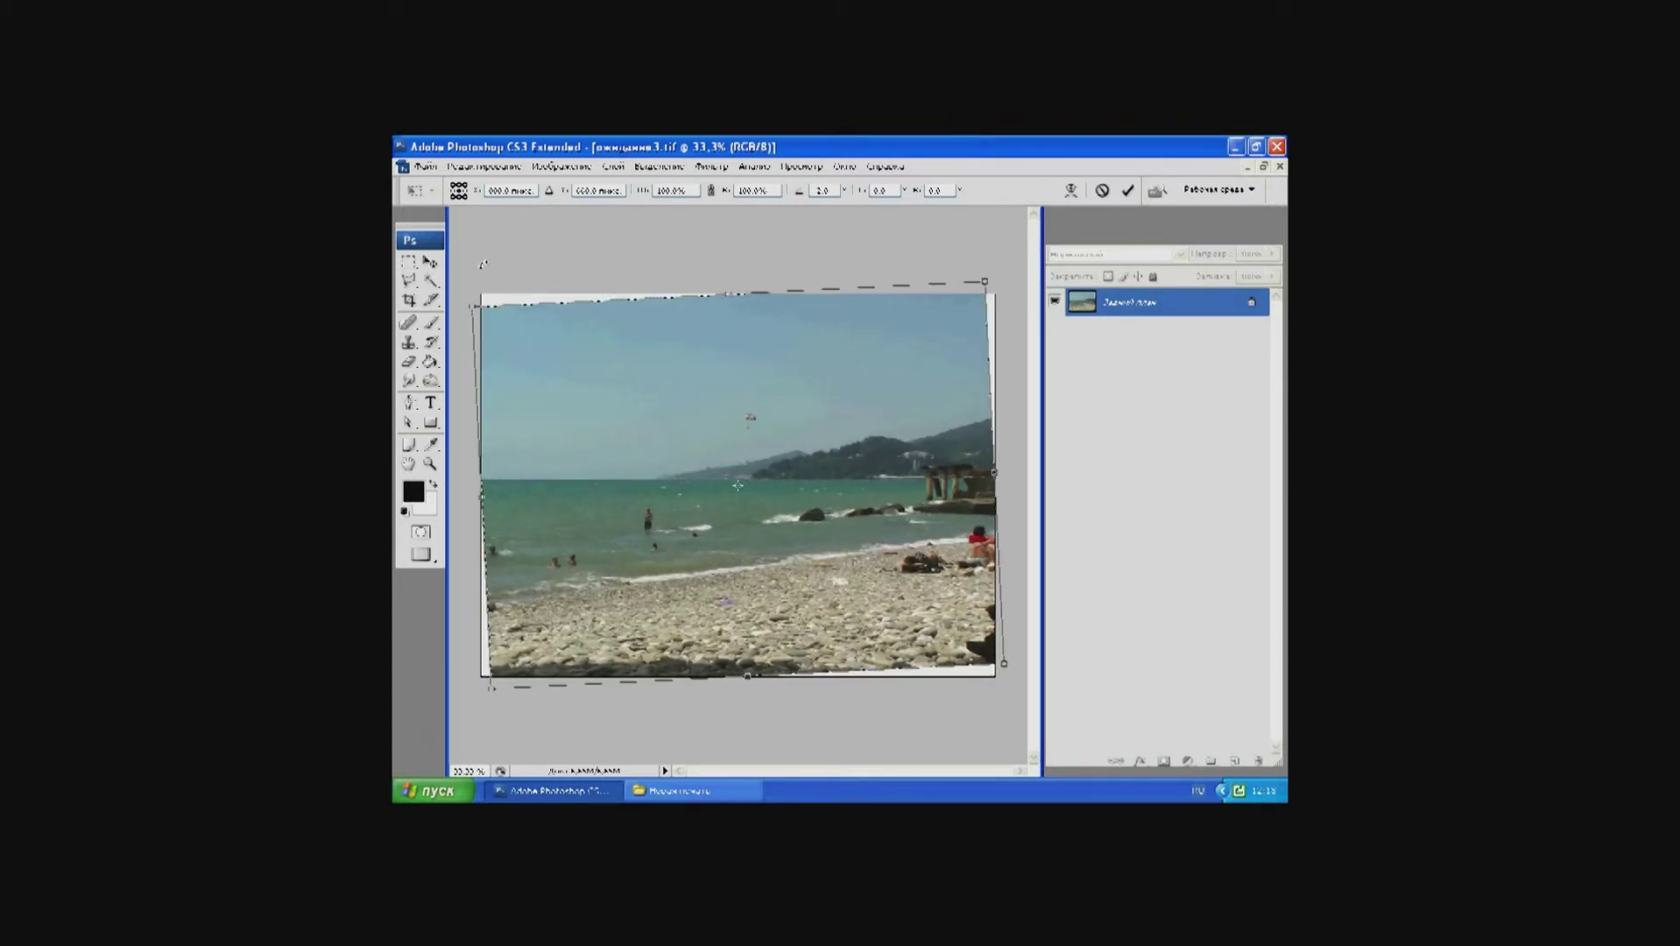
left_click(428, 264)
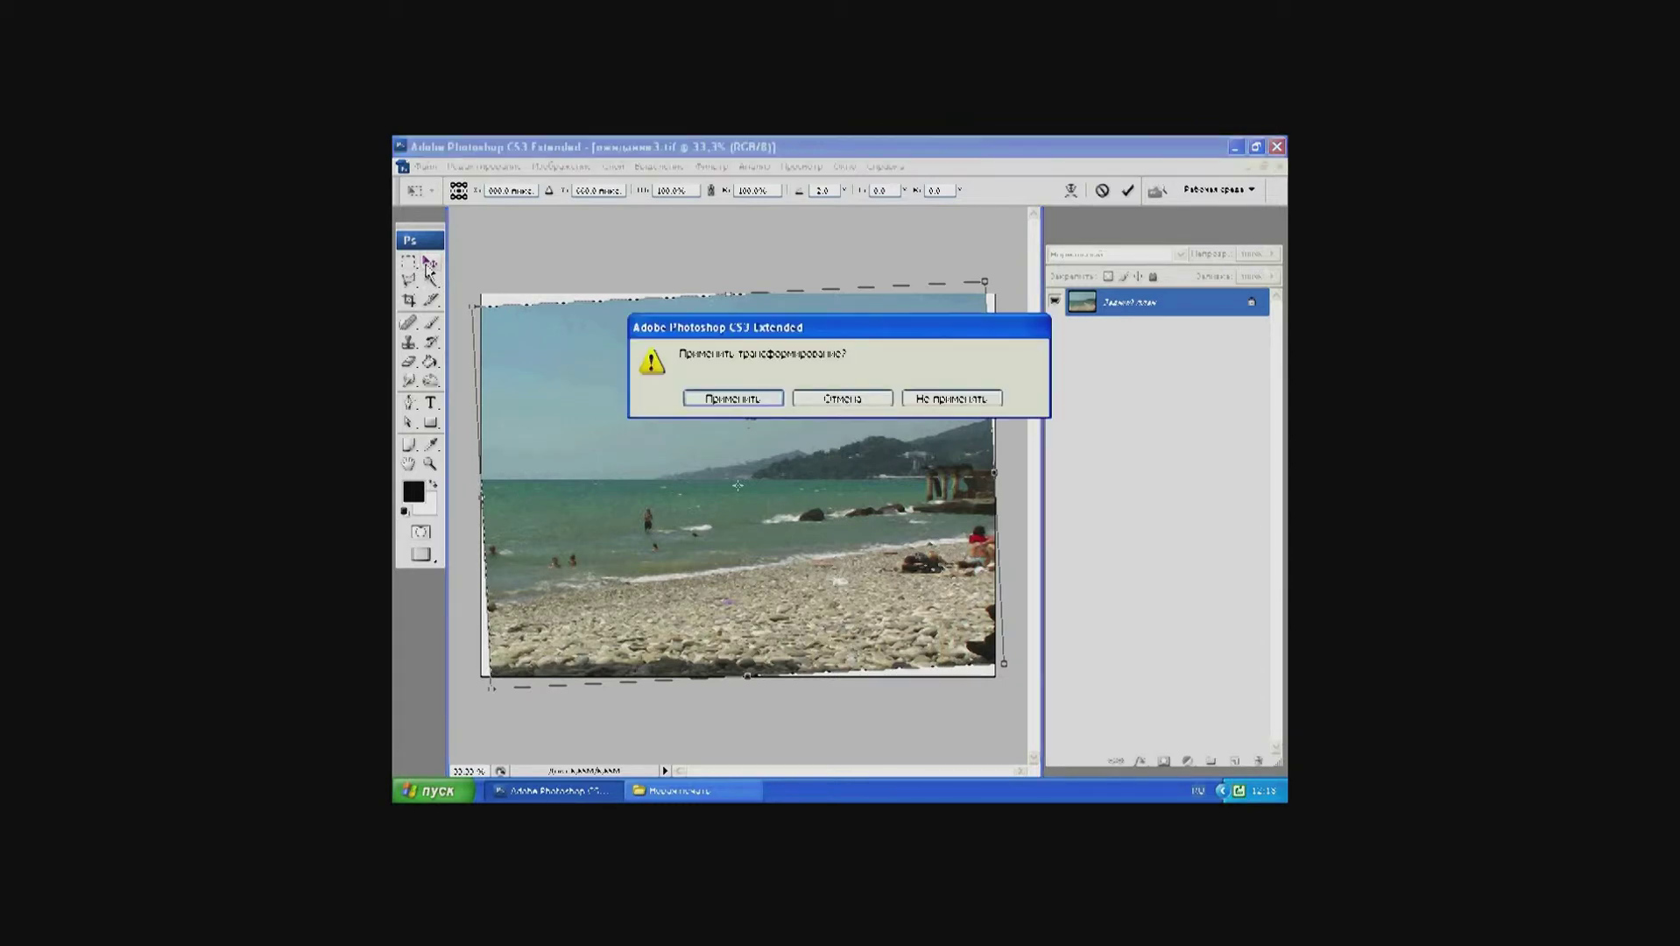
left_click(707, 398)
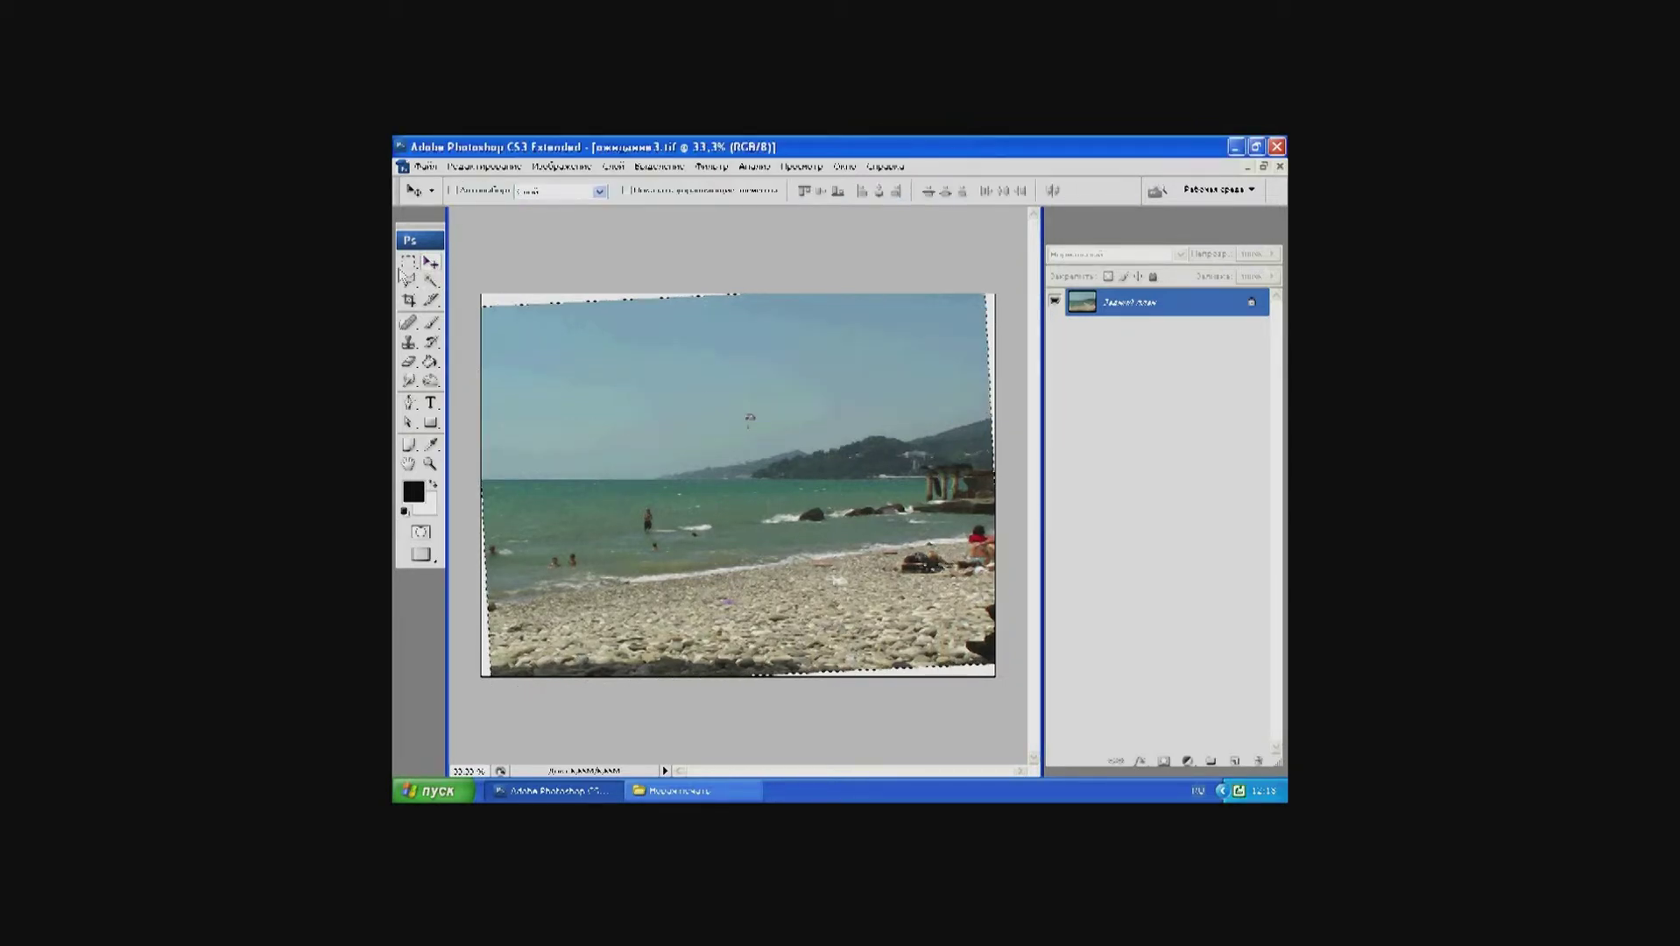
Step: Select a rectangle inside the rotated seascape, avoiding its tilted edges, and copy it
left_click(408, 262)
left_click(483, 321)
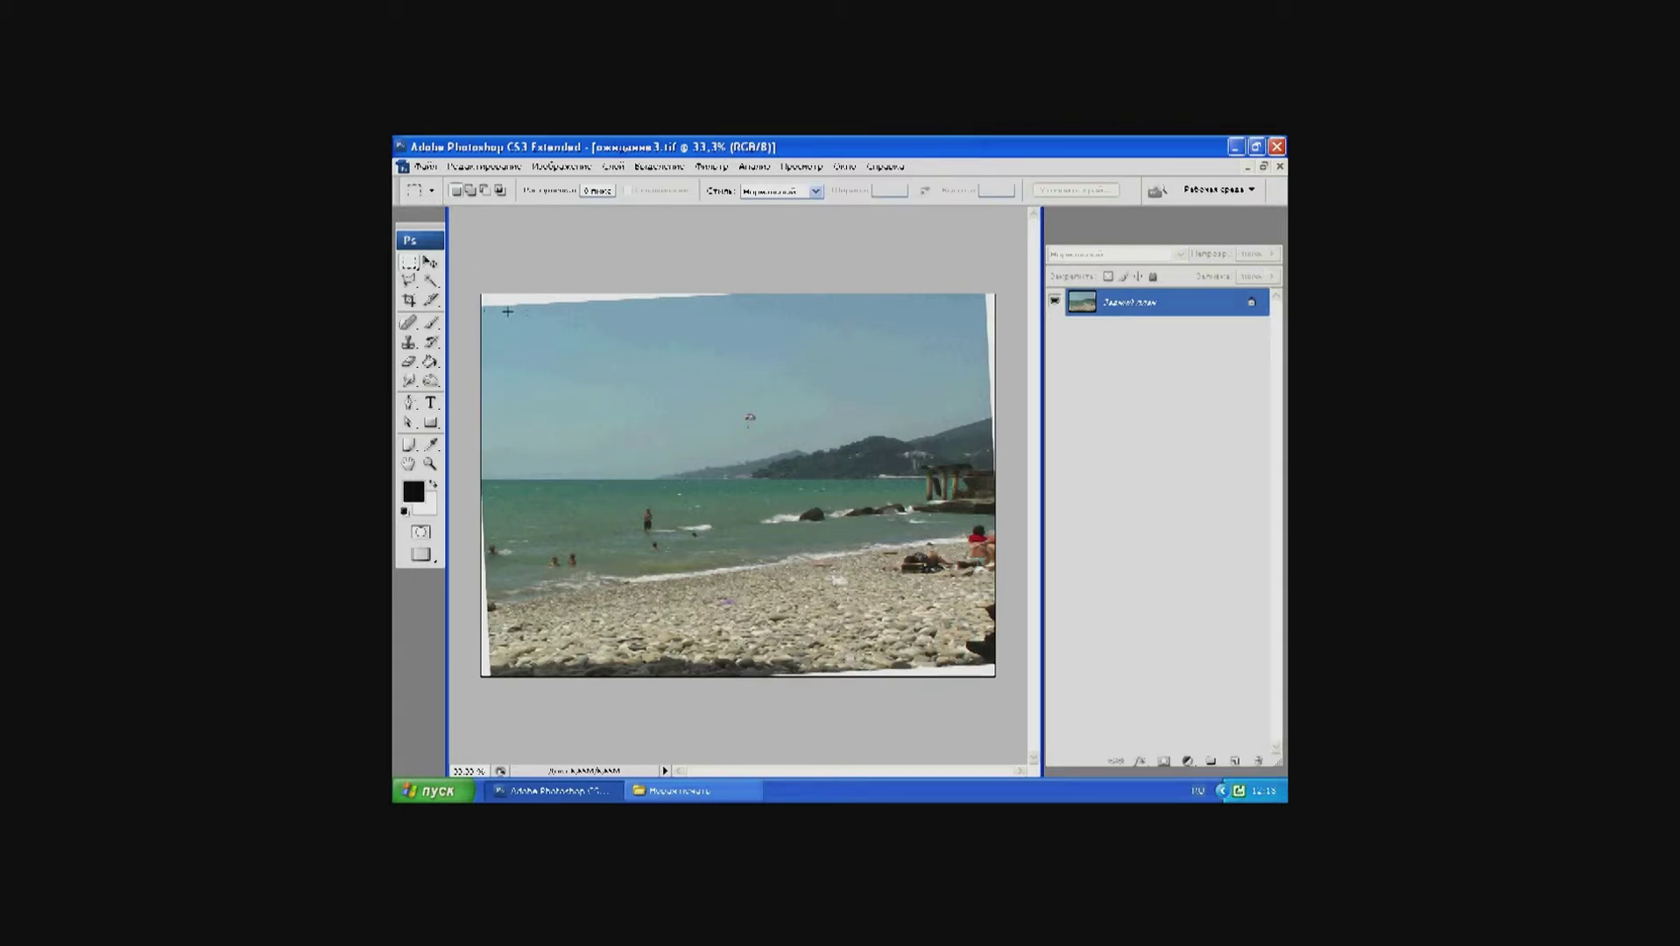
mouse_move(507, 311)
left_mouse_down()
mouse_move(789, 432)
mouse_move(988, 585)
left_mouse_up()
mouse_move(964, 648)
left_mouse_down()
mouse_move(910, 634)
mouse_move(898, 653)
mouse_move(967, 632)
mouse_move(963, 657)
mouse_move(965, 628)
left_mouse_up()
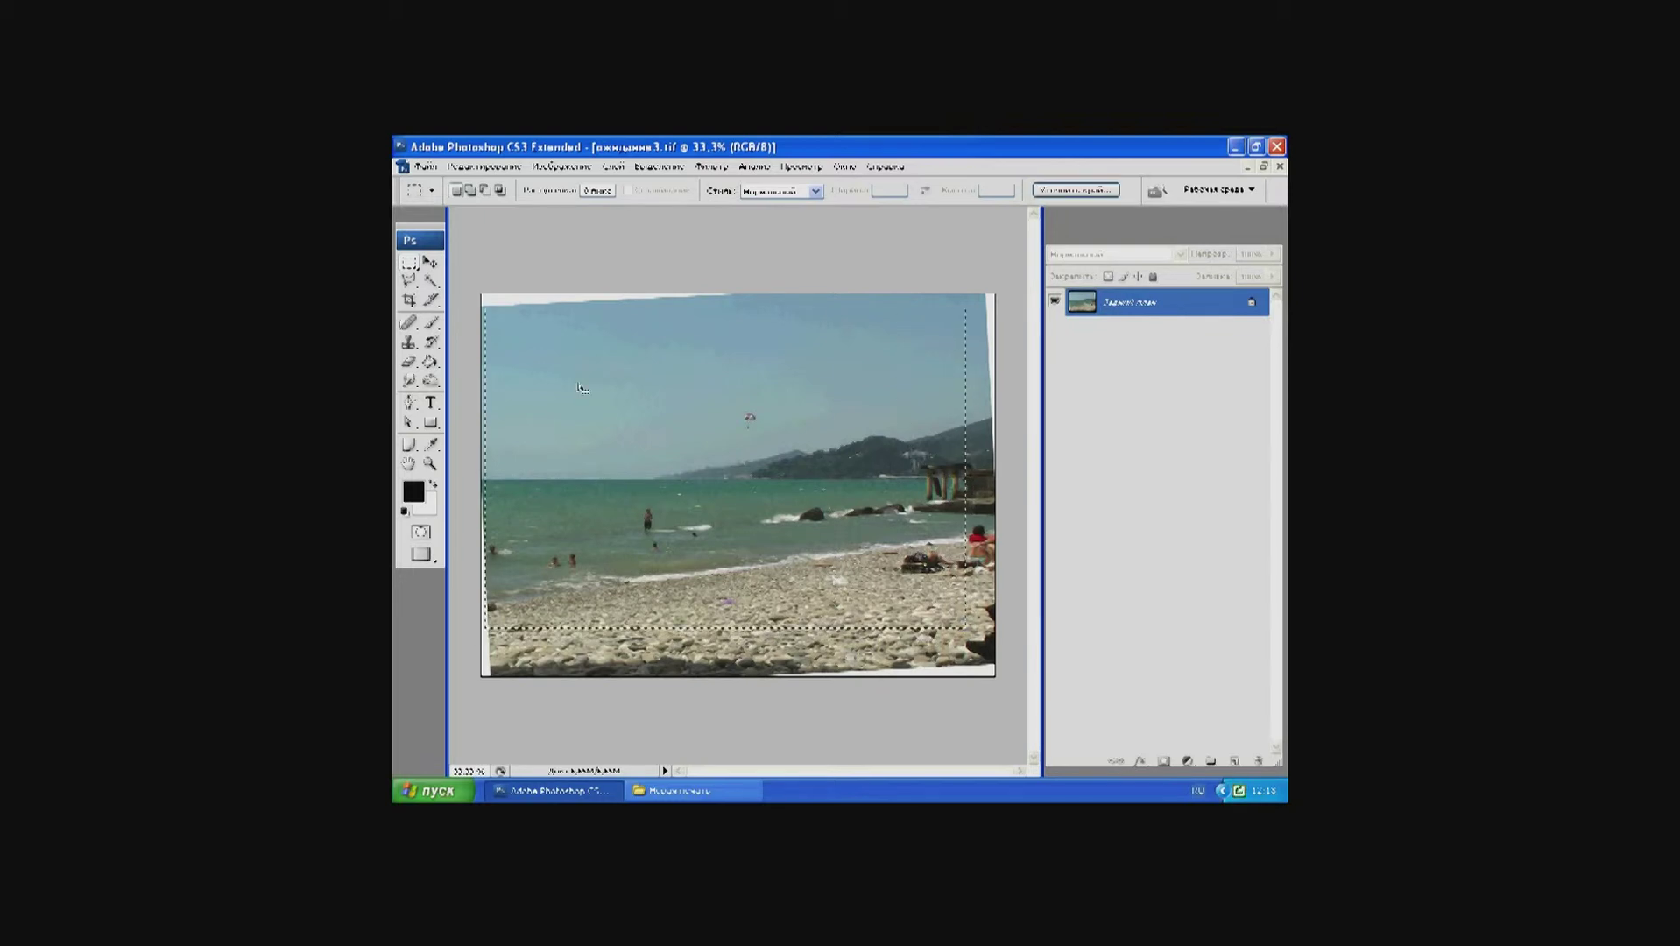
left_click(484, 168)
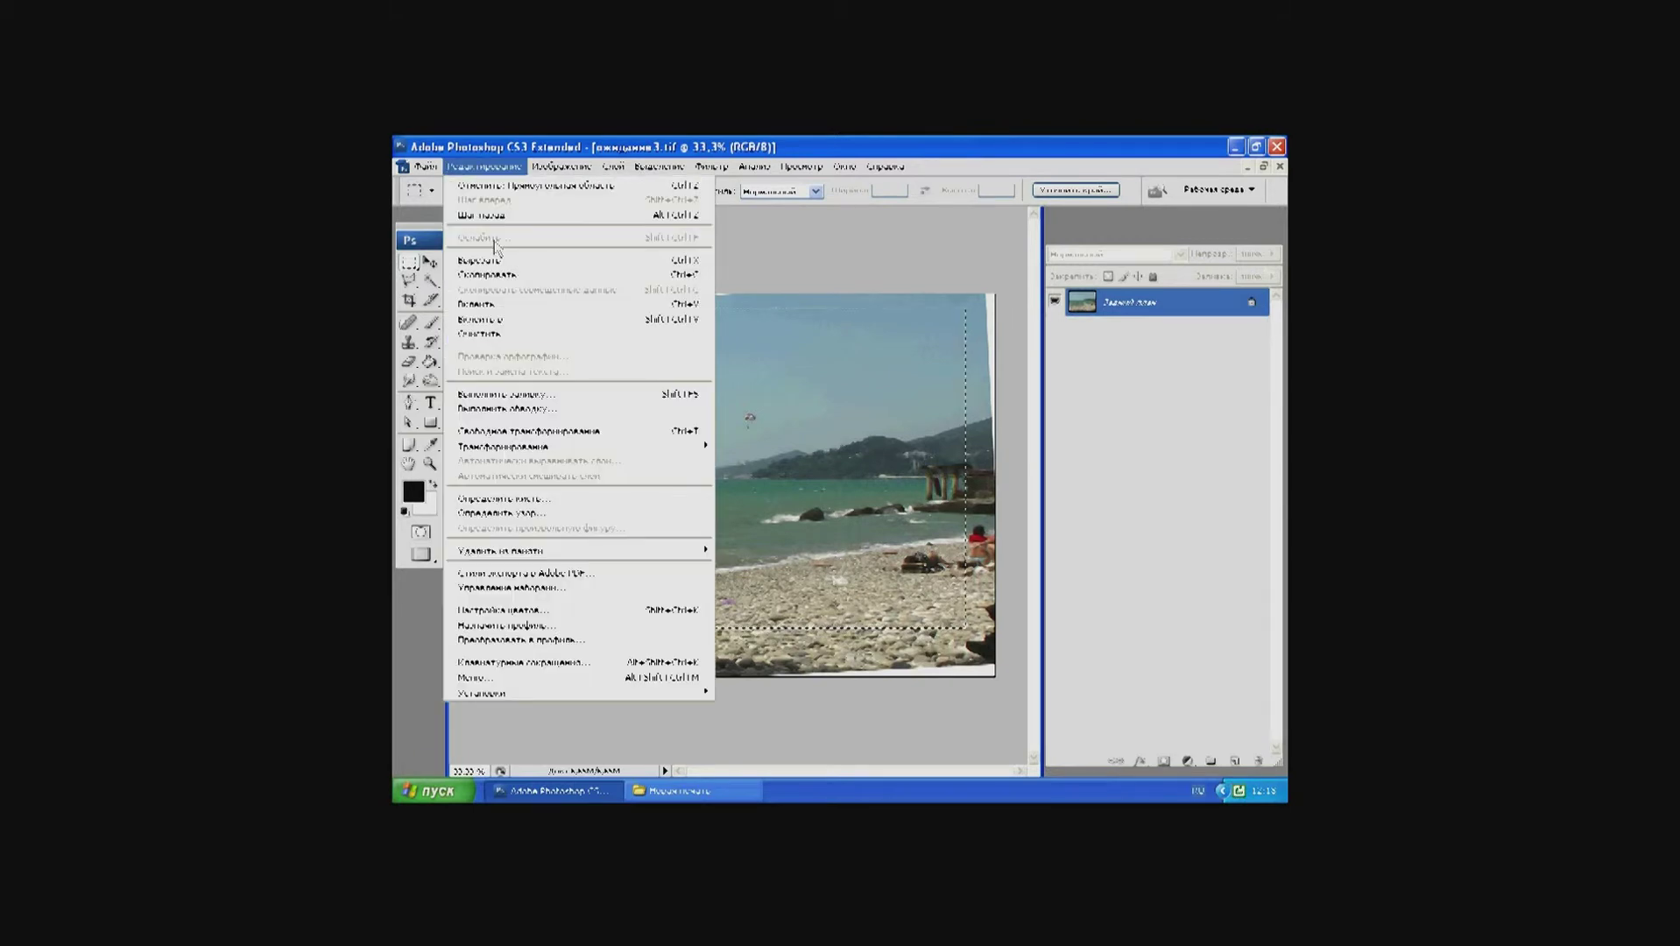
left_click(515, 276)
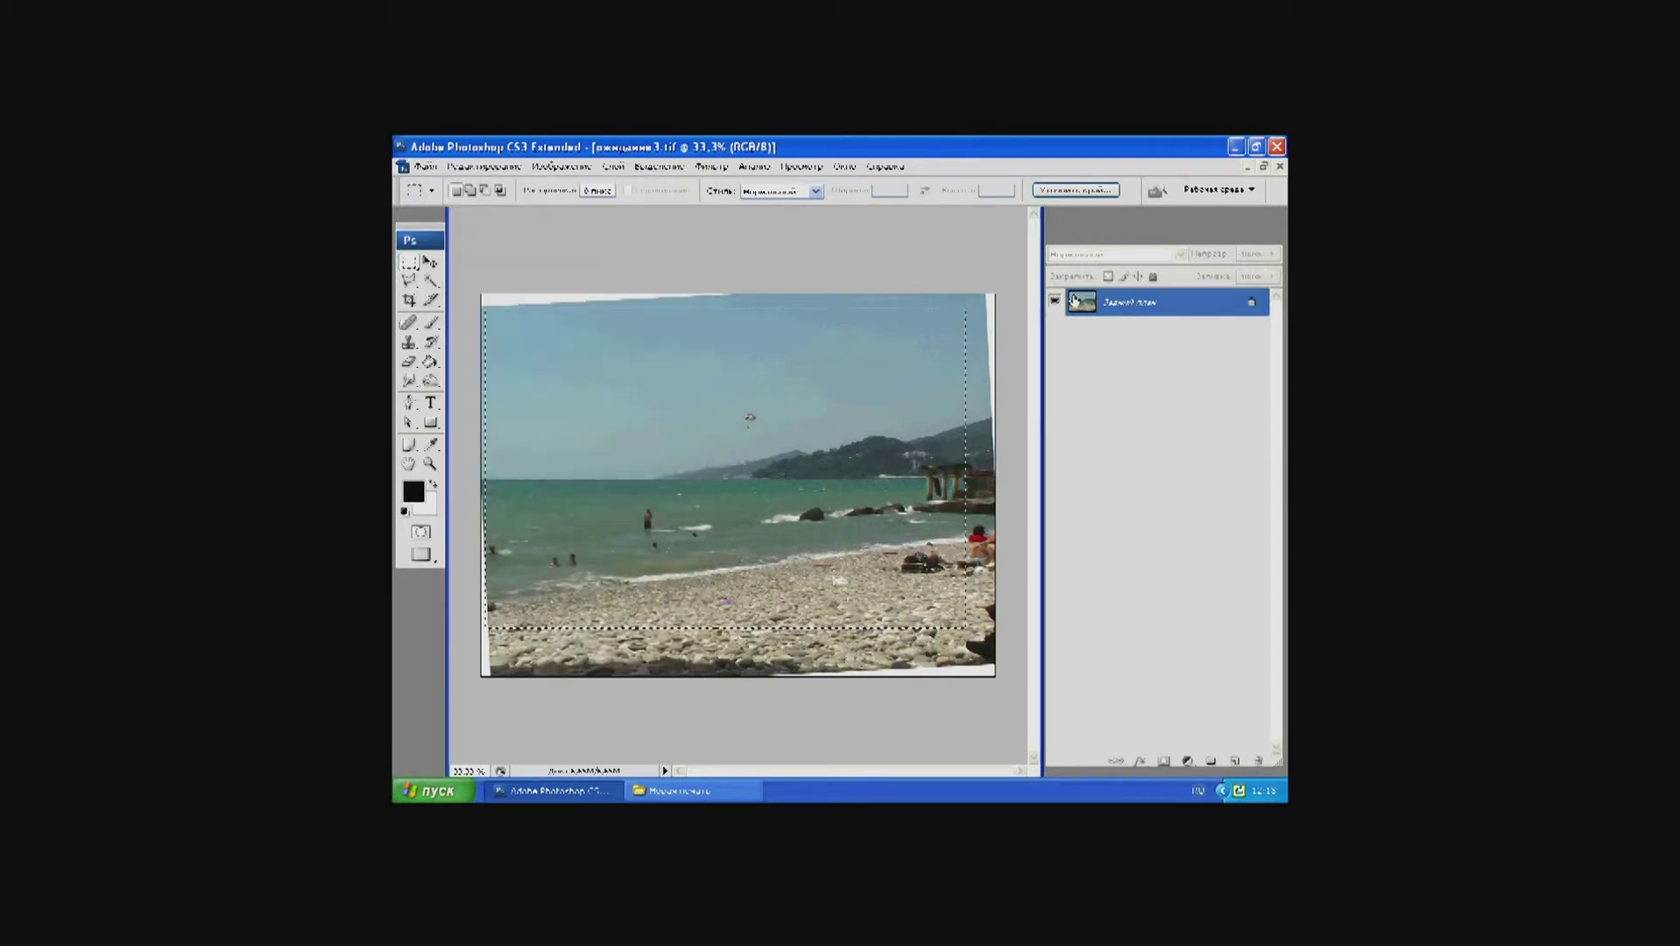
Step: Paste the seascape into ожидание1.tif as a new layer and shift it up and left
left_click(1247, 167)
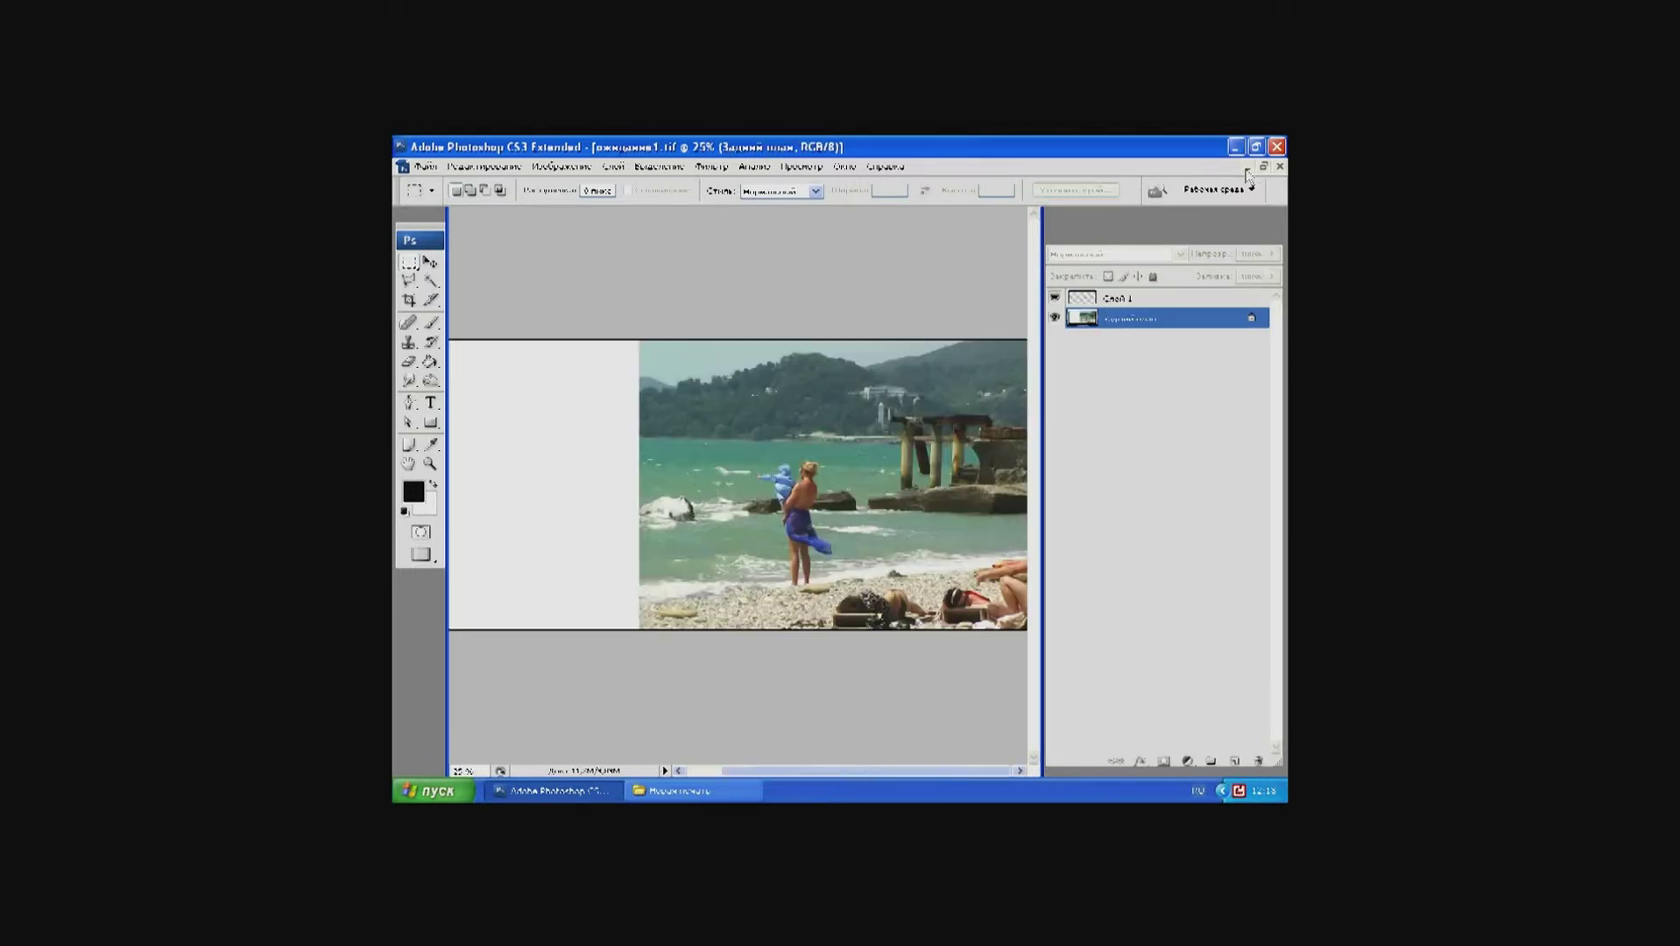
left_click(483, 167)
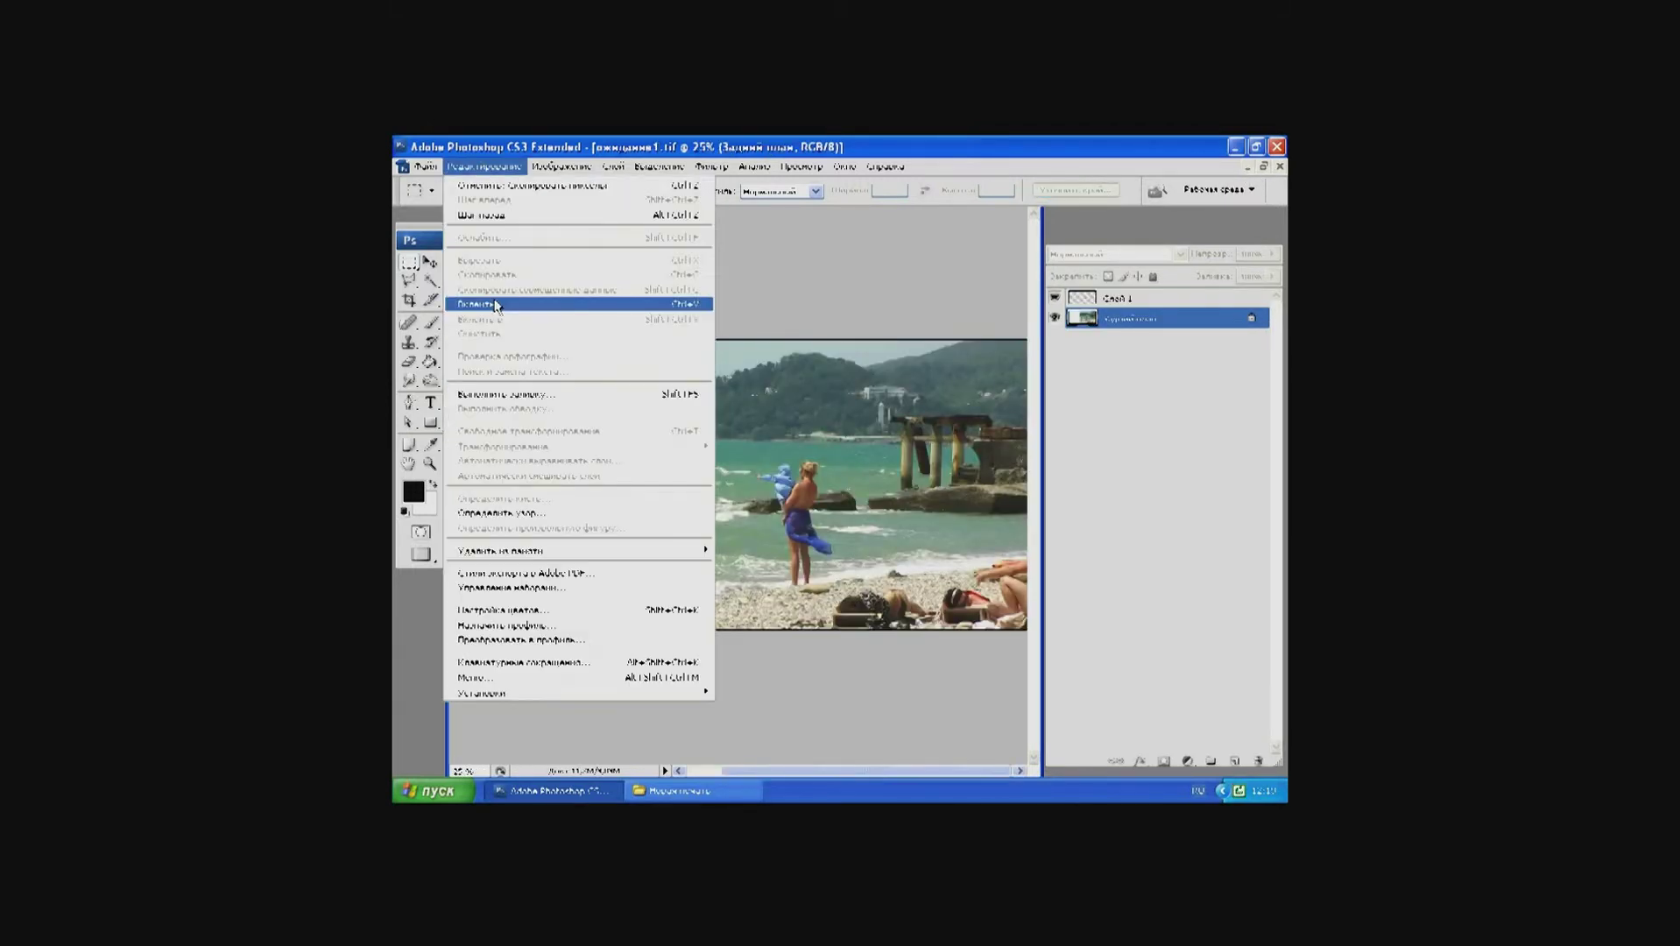
left_click(496, 305)
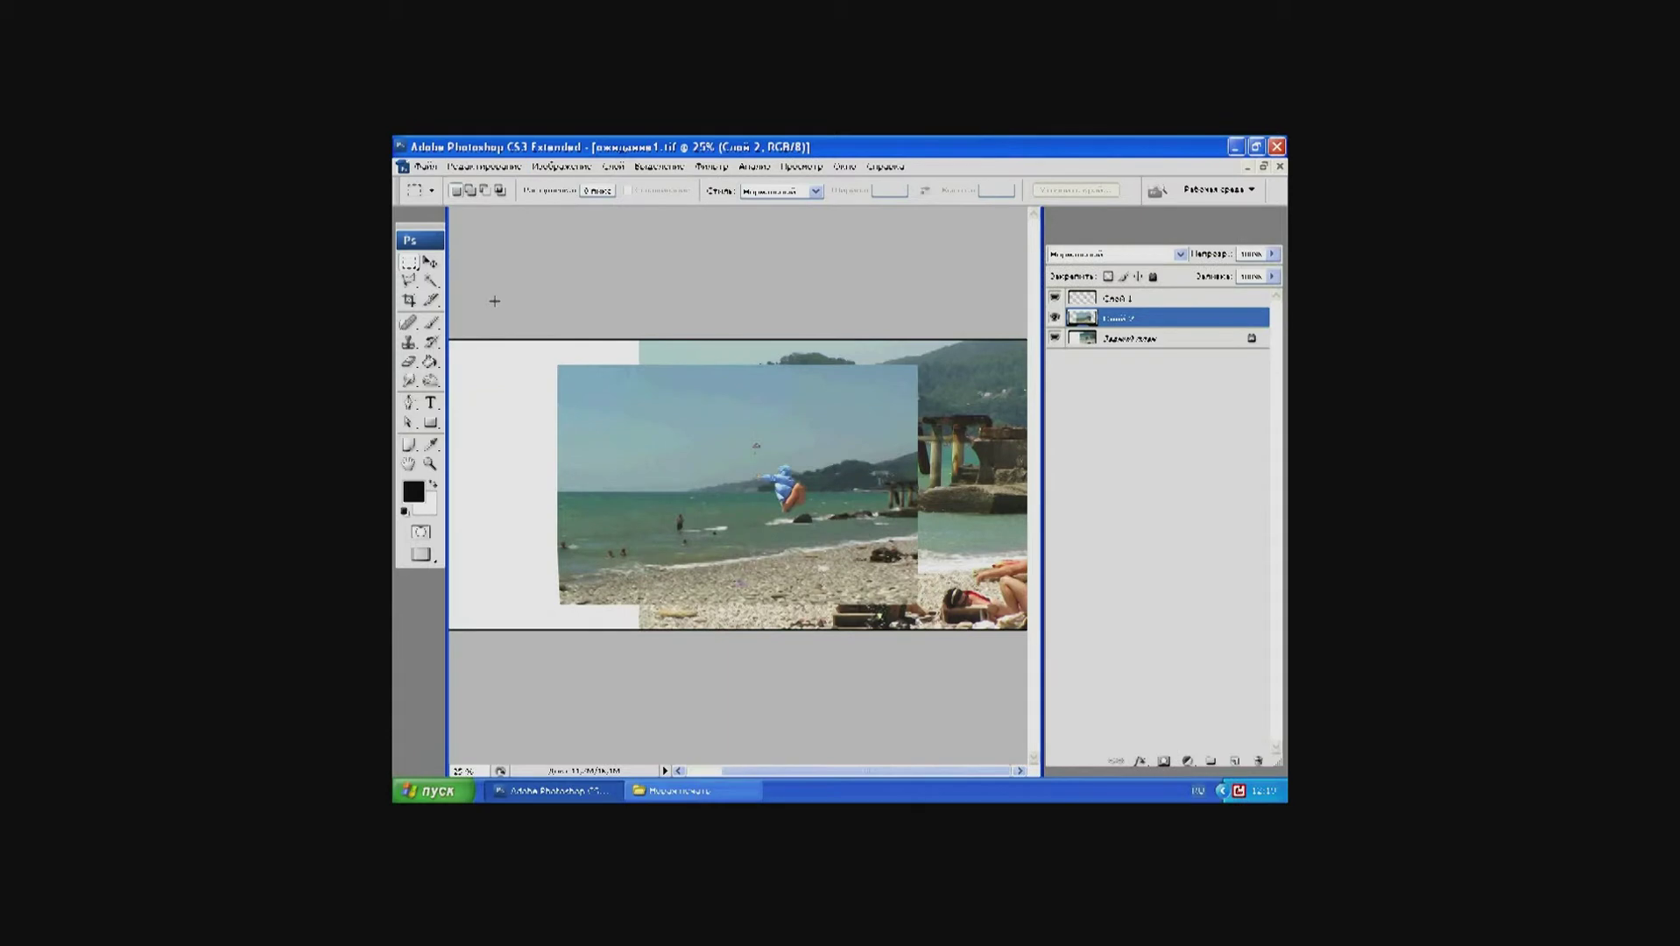
left_click(440, 262)
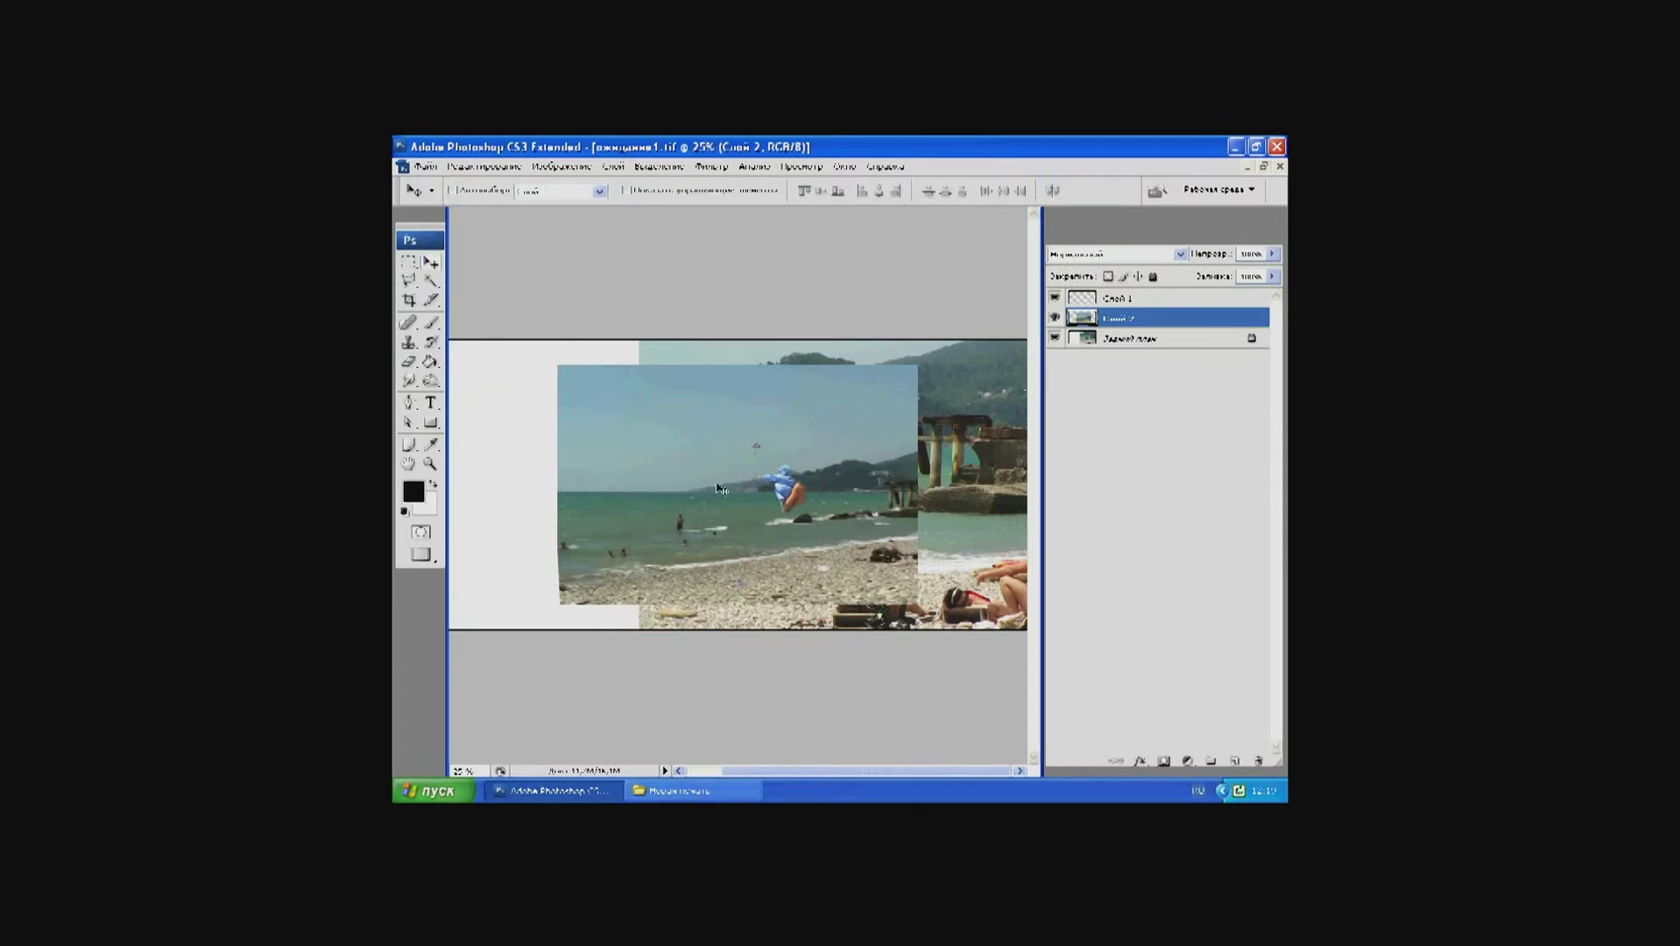
mouse_move(718, 488)
left_mouse_down()
mouse_move(702, 453)
mouse_move(720, 500)
mouse_move(815, 520)
mouse_move(796, 507)
left_mouse_up()
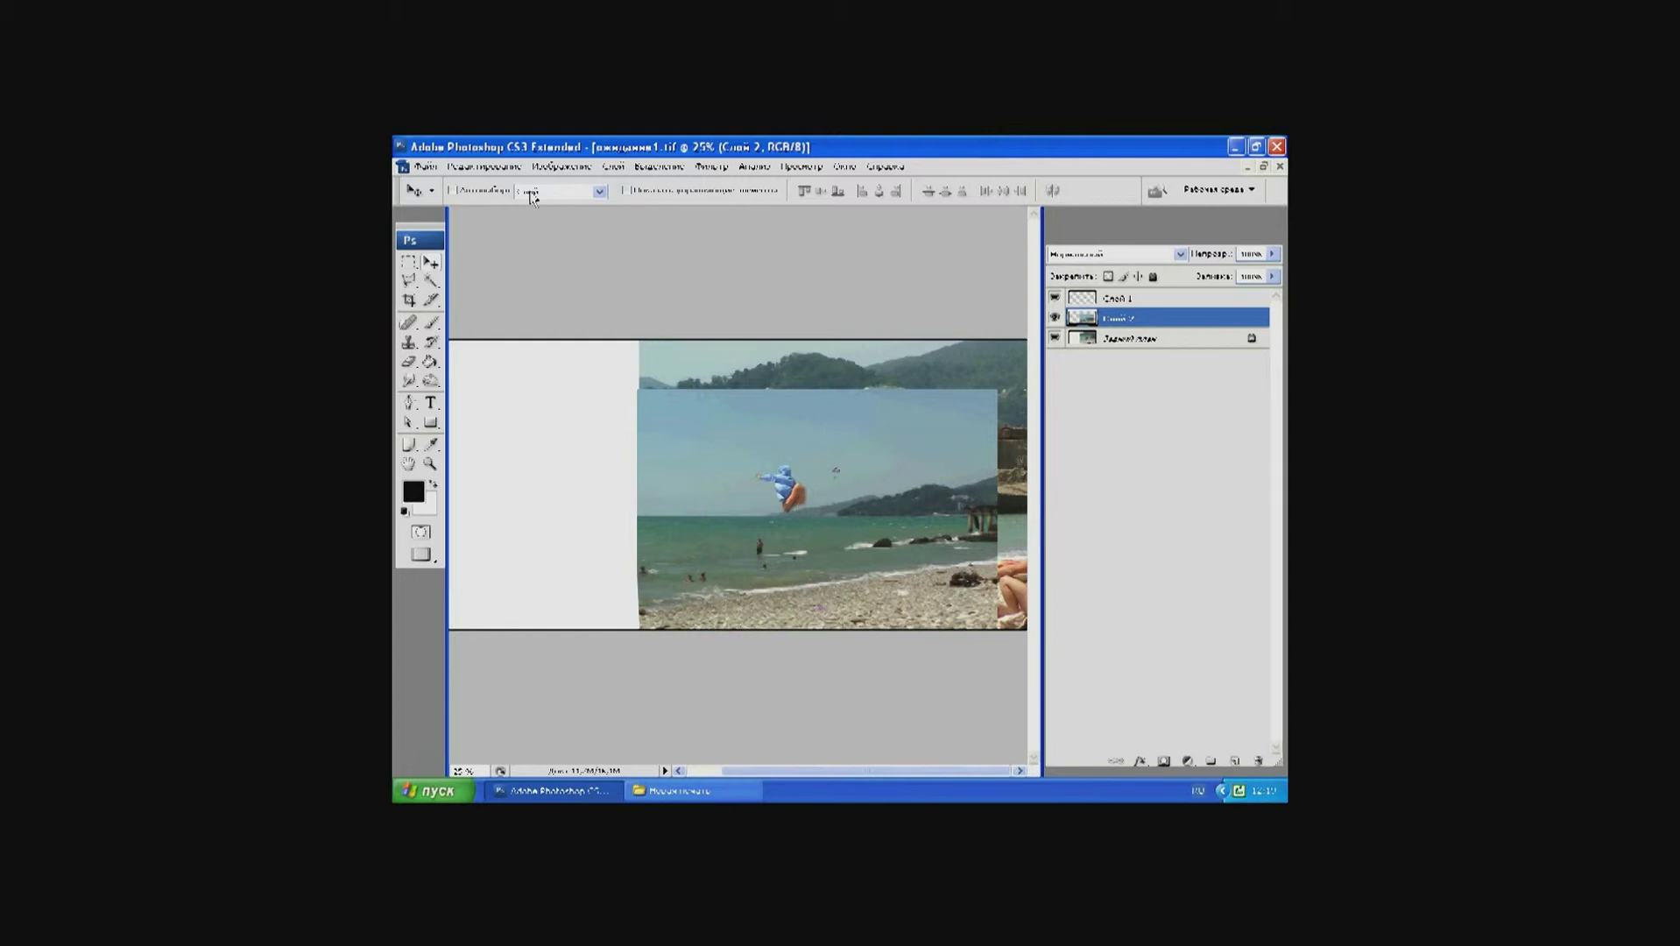
Step: Free-transform the pasted seascape, stretching it out to the right edge, and apply
left_click(502, 171)
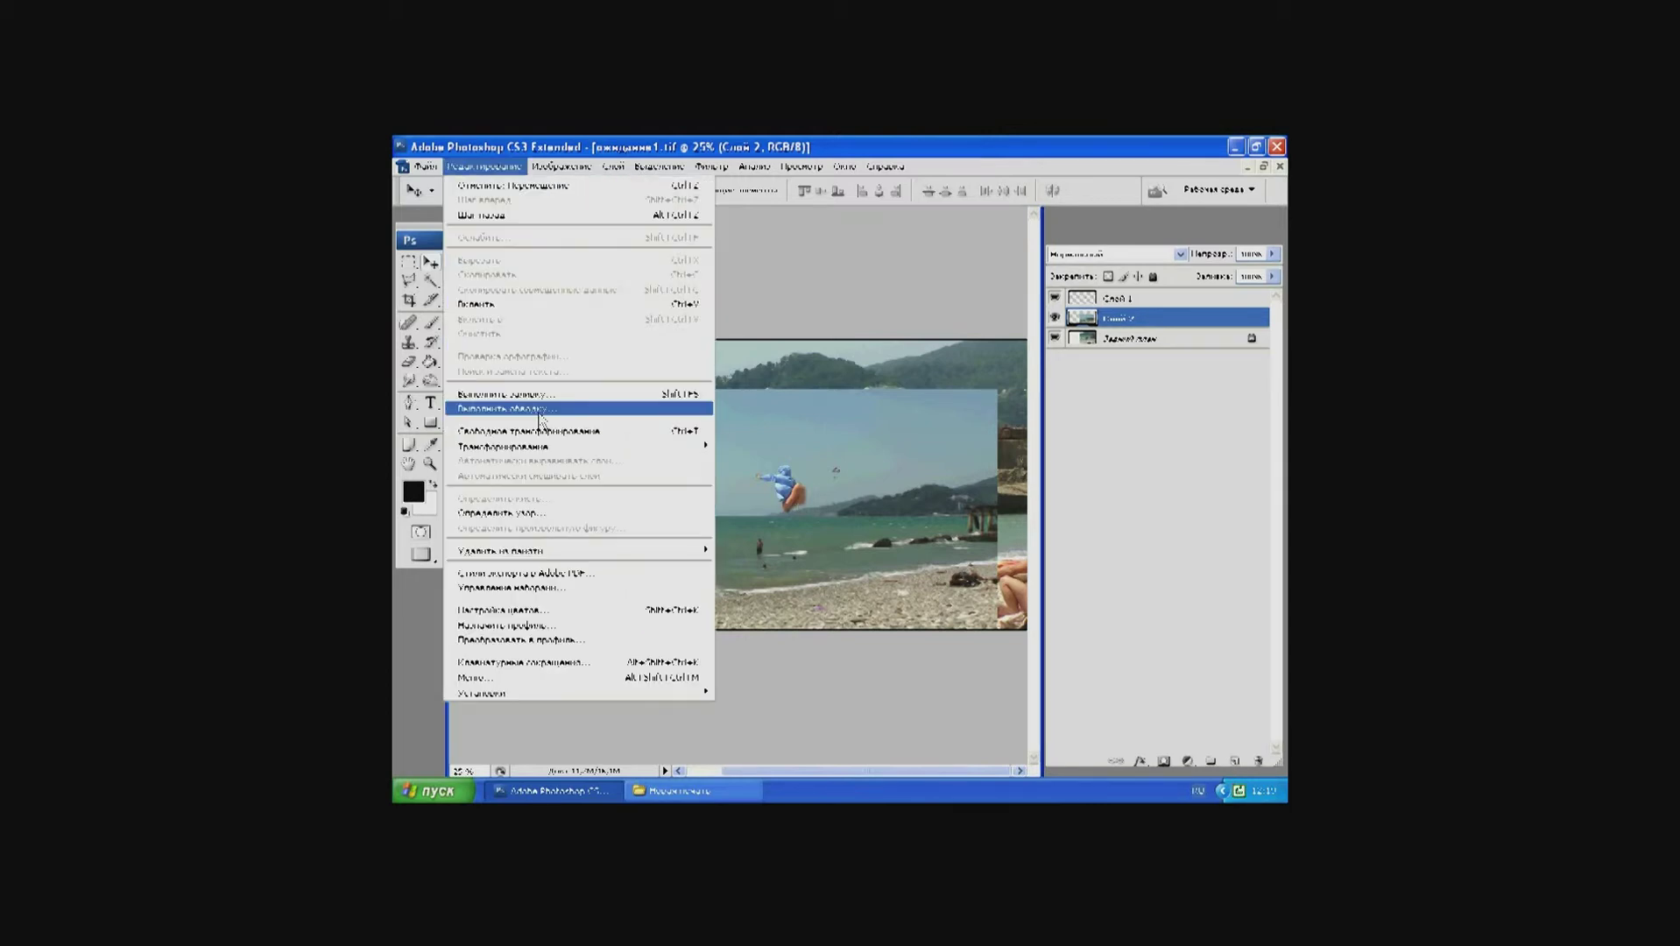
mouse_move(551, 446)
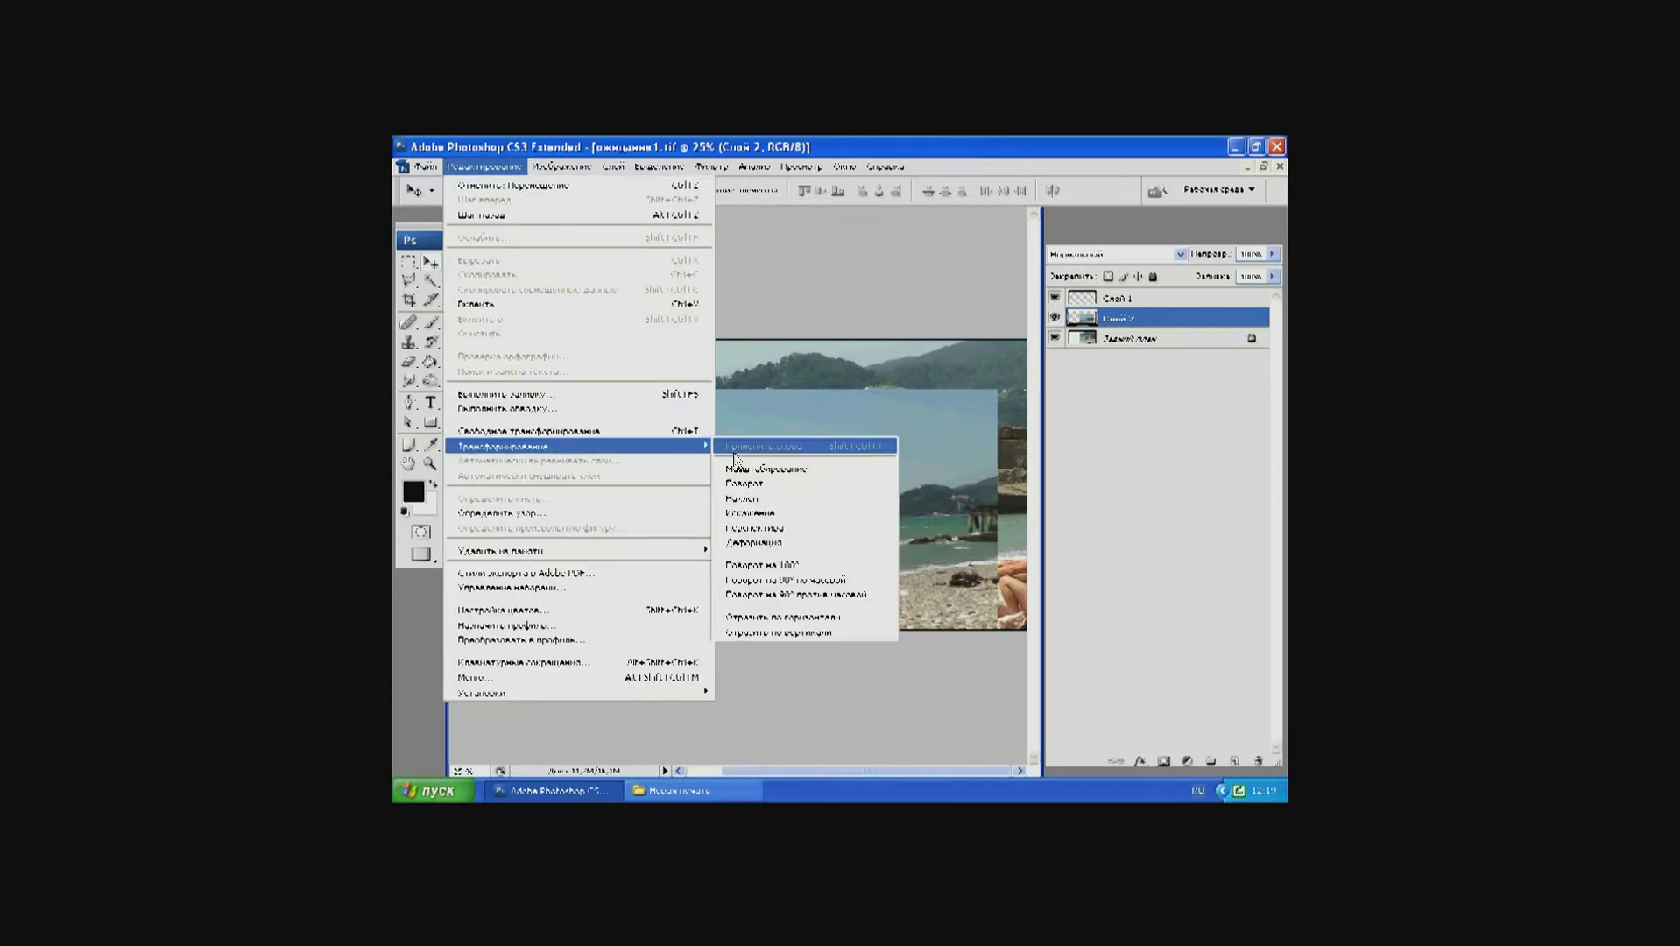
left_click(733, 467)
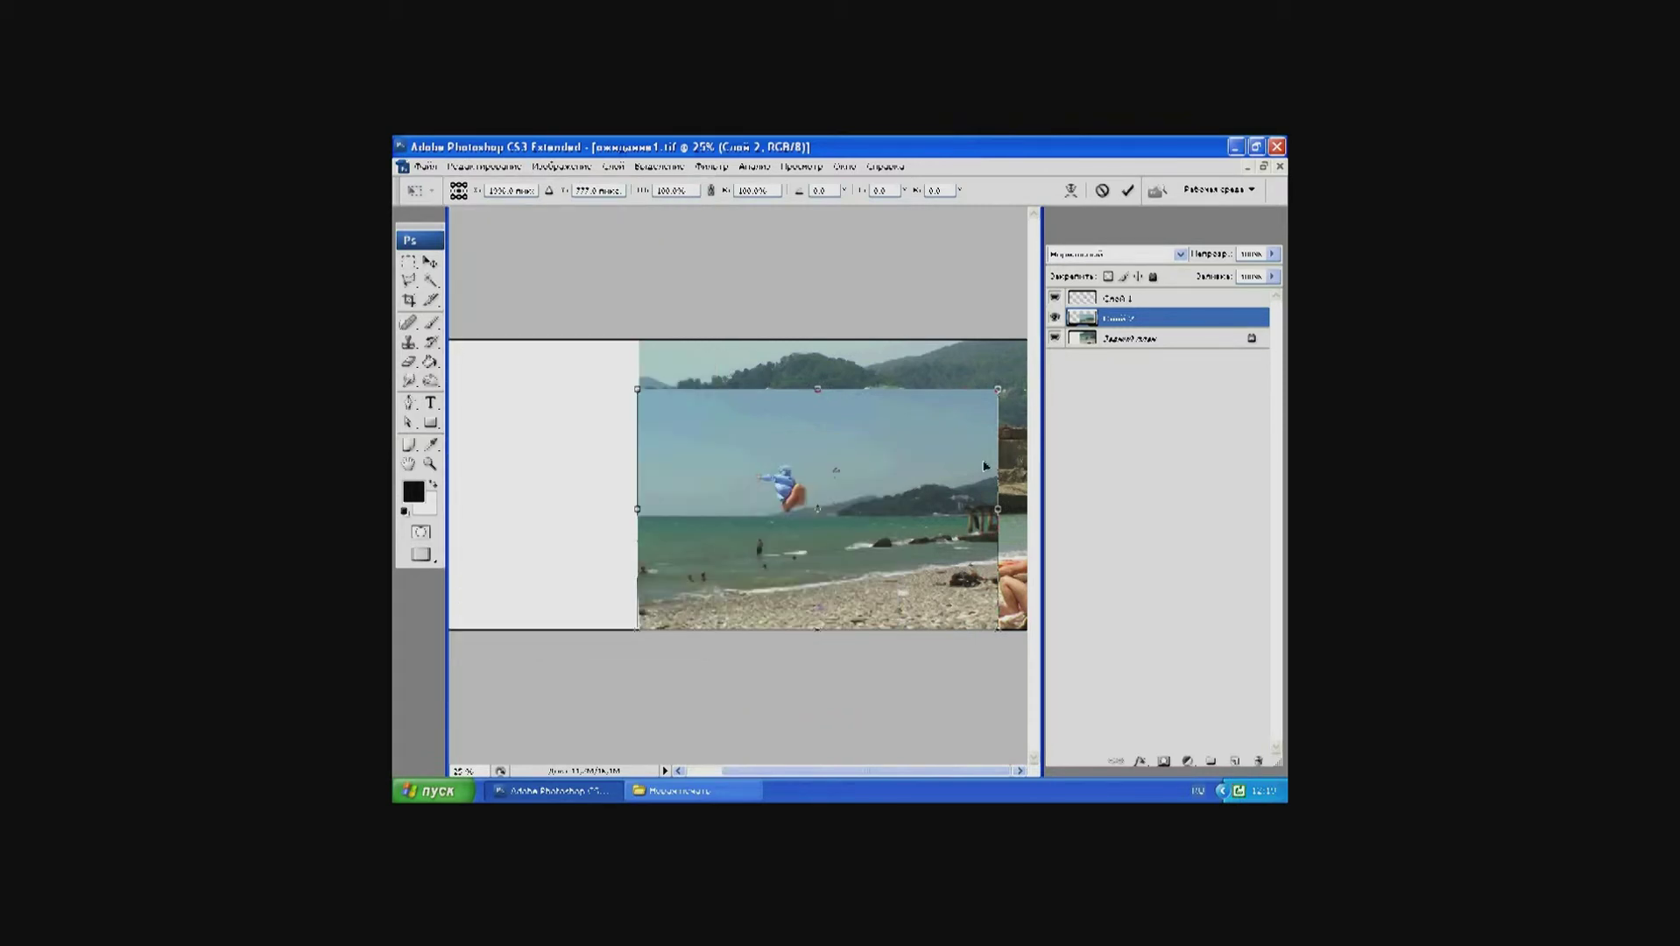
left_click_drag(998, 519, 1039, 508)
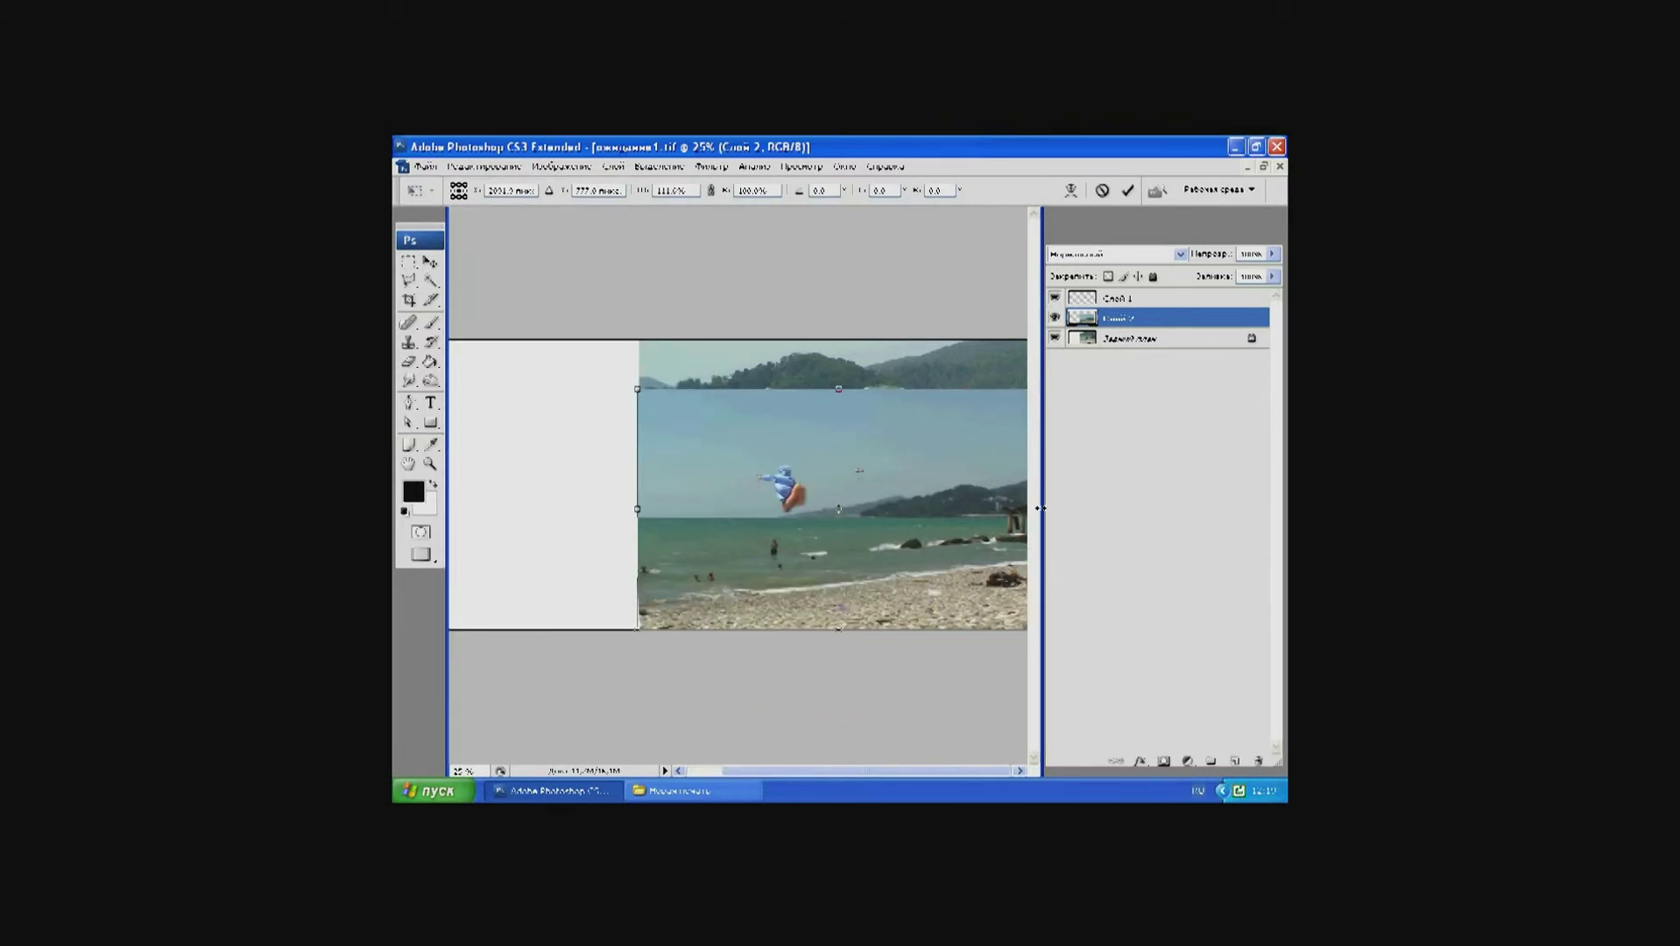
key("v")
left_click(719, 399)
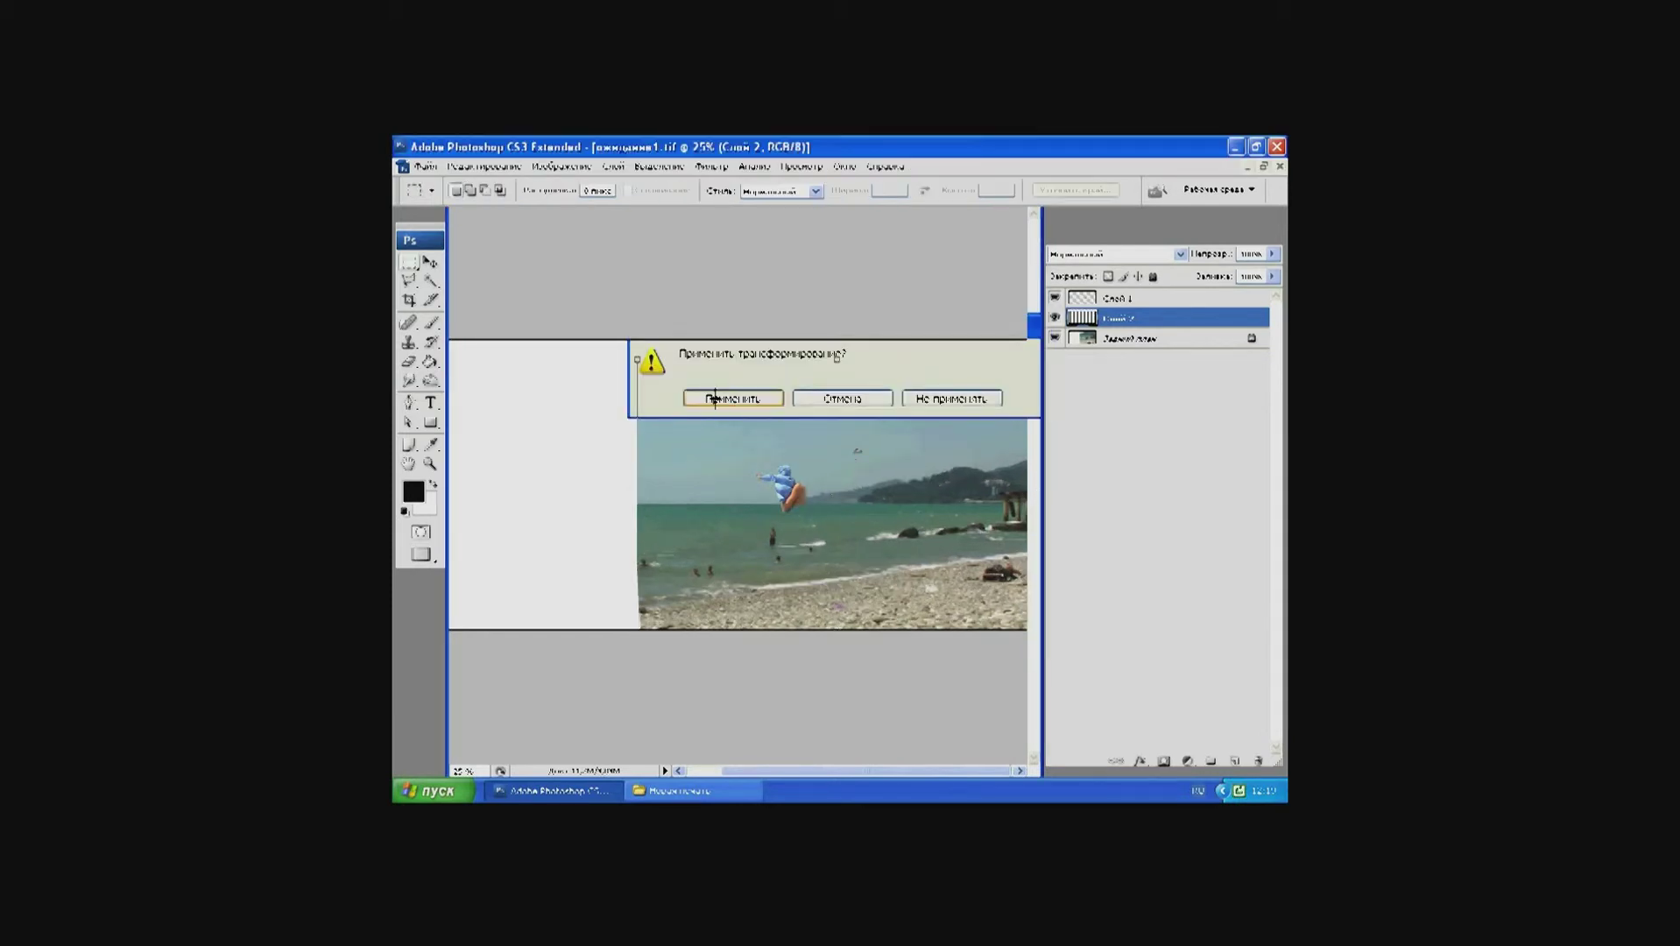
Step: Erase the pasted seascape over the woman with a 300 px eraser to reveal her and the child
left_click(408, 363)
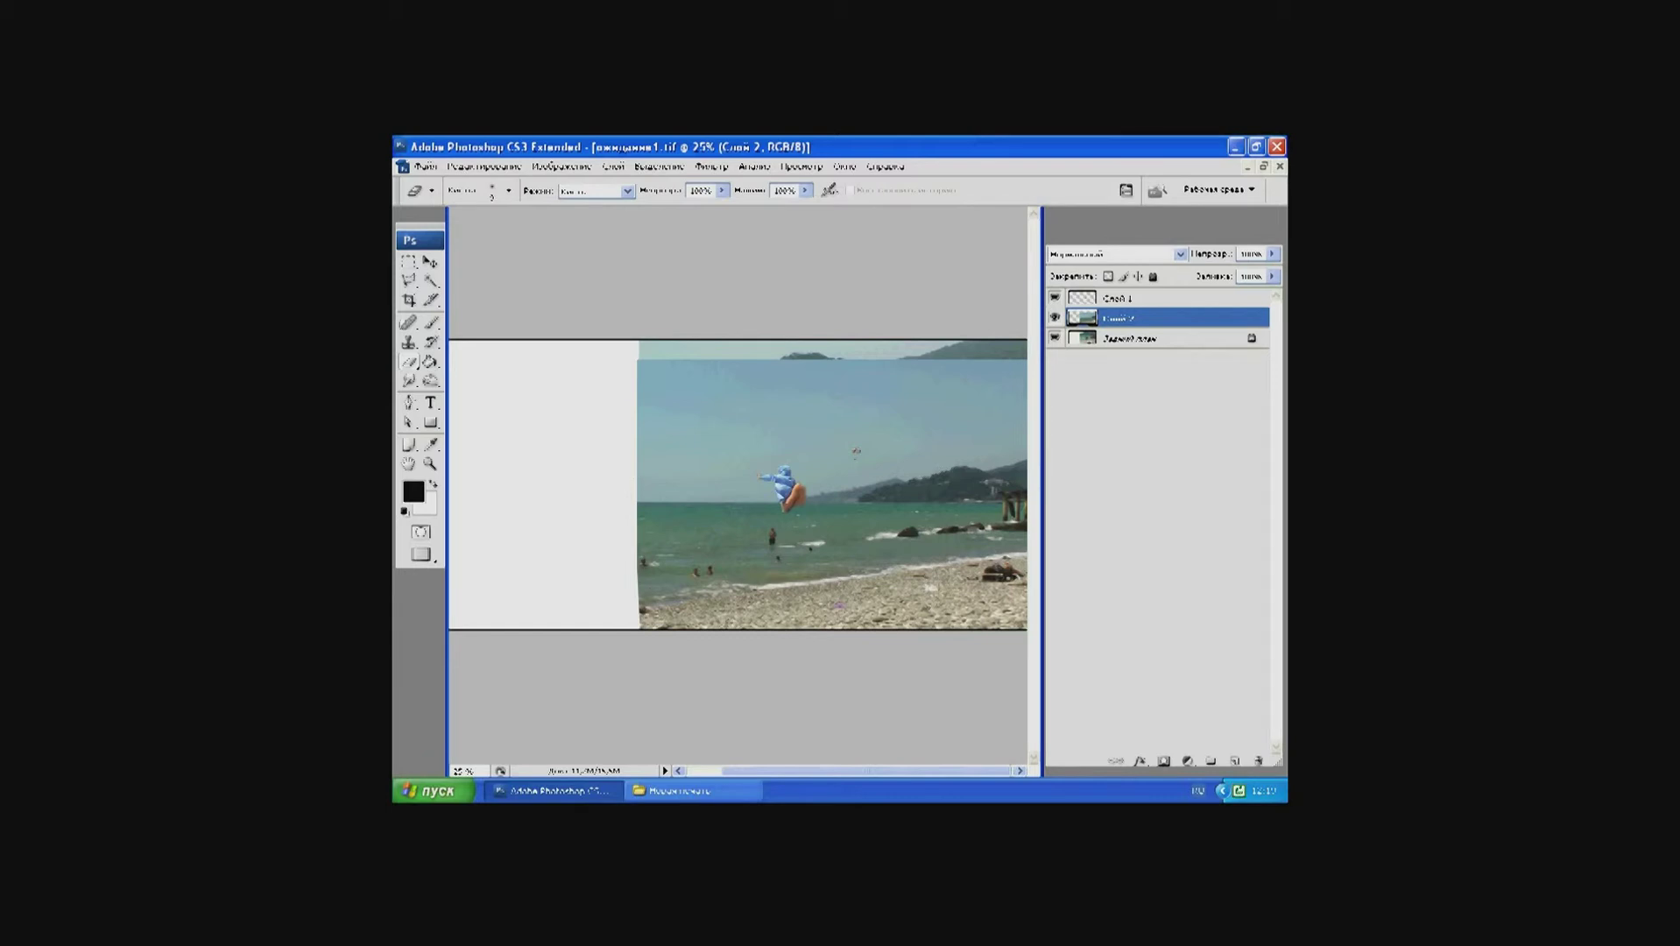
left_click(506, 191)
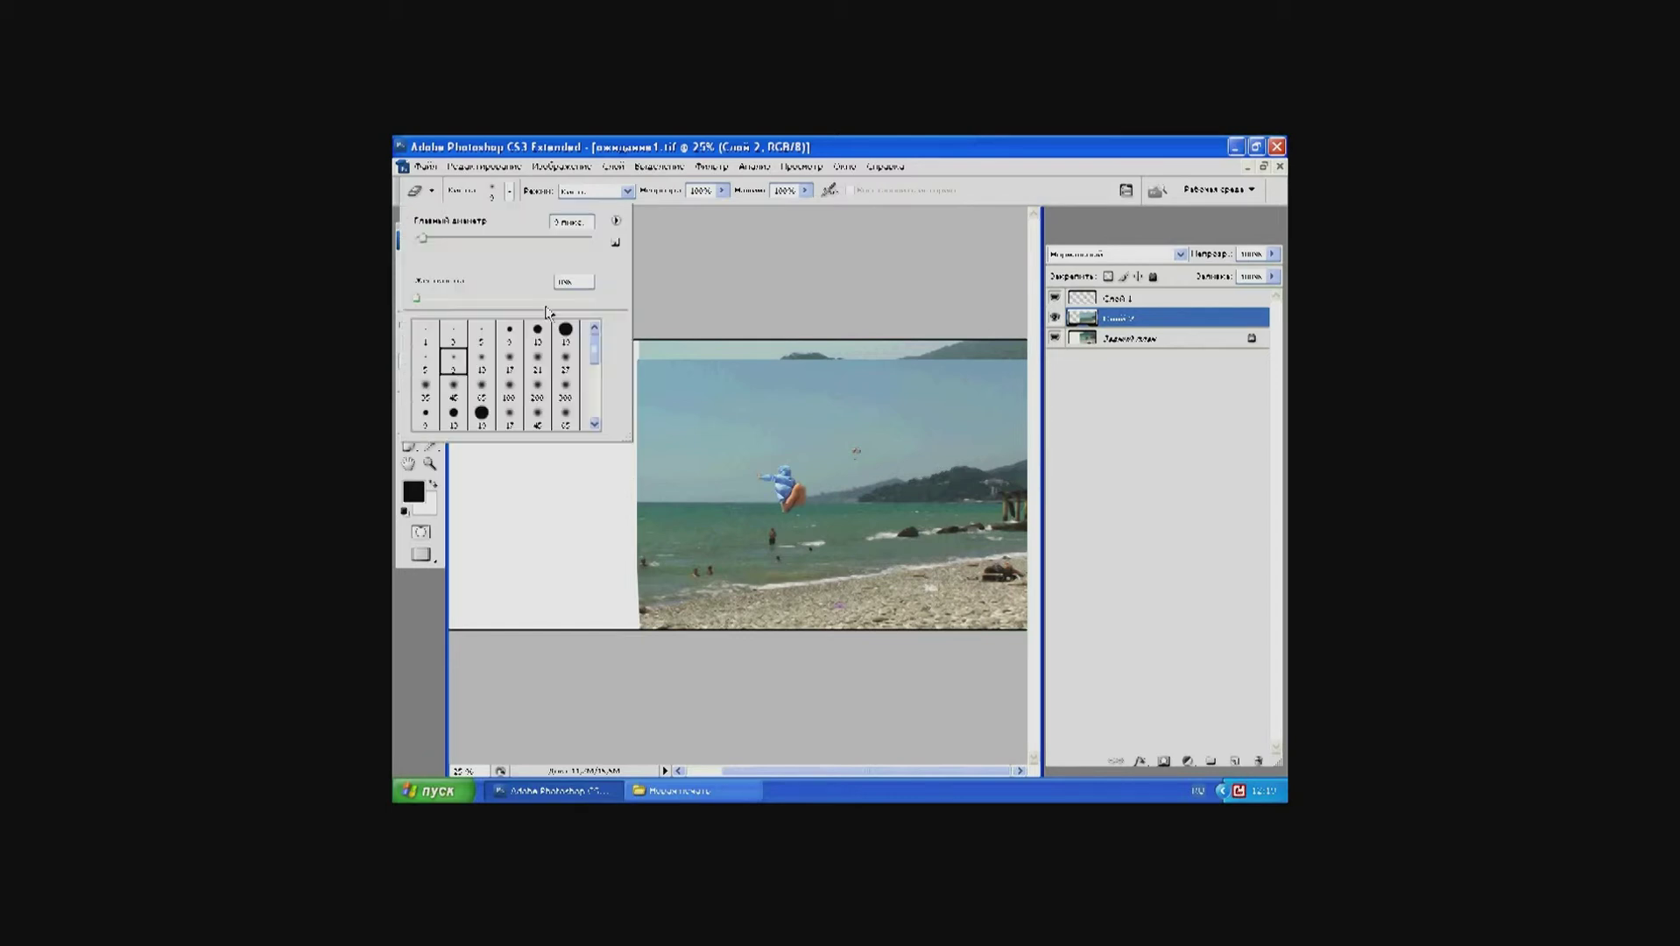
left_click(565, 401)
mouse_move(832, 526)
left_mouse_down()
mouse_move(697, 561)
mouse_move(804, 566)
mouse_move(784, 579)
mouse_move(624, 554)
mouse_move(779, 487)
left_mouse_up()
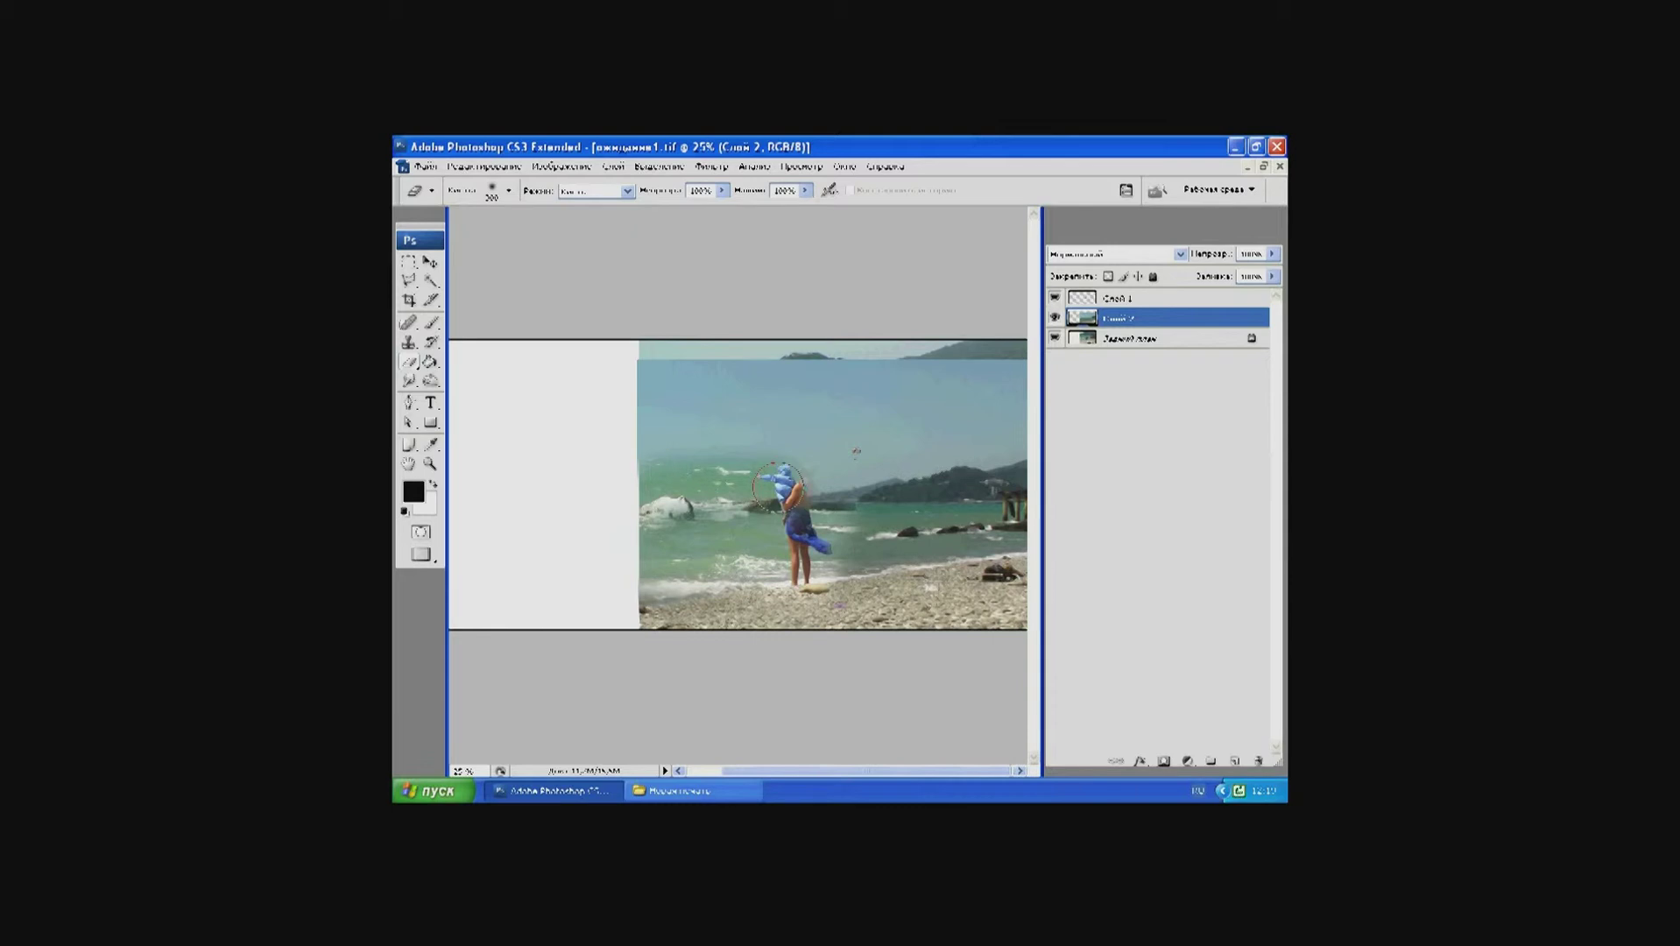
mouse_move(862, 436)
left_mouse_down()
mouse_move(879, 442)
mouse_move(856, 398)
mouse_move(1000, 410)
mouse_move(940, 469)
mouse_move(1023, 484)
mouse_move(1022, 513)
mouse_move(993, 504)
mouse_move(1029, 516)
mouse_move(779, 475)
mouse_move(852, 522)
mouse_move(856, 548)
mouse_move(1023, 532)
mouse_move(876, 564)
left_mouse_up()
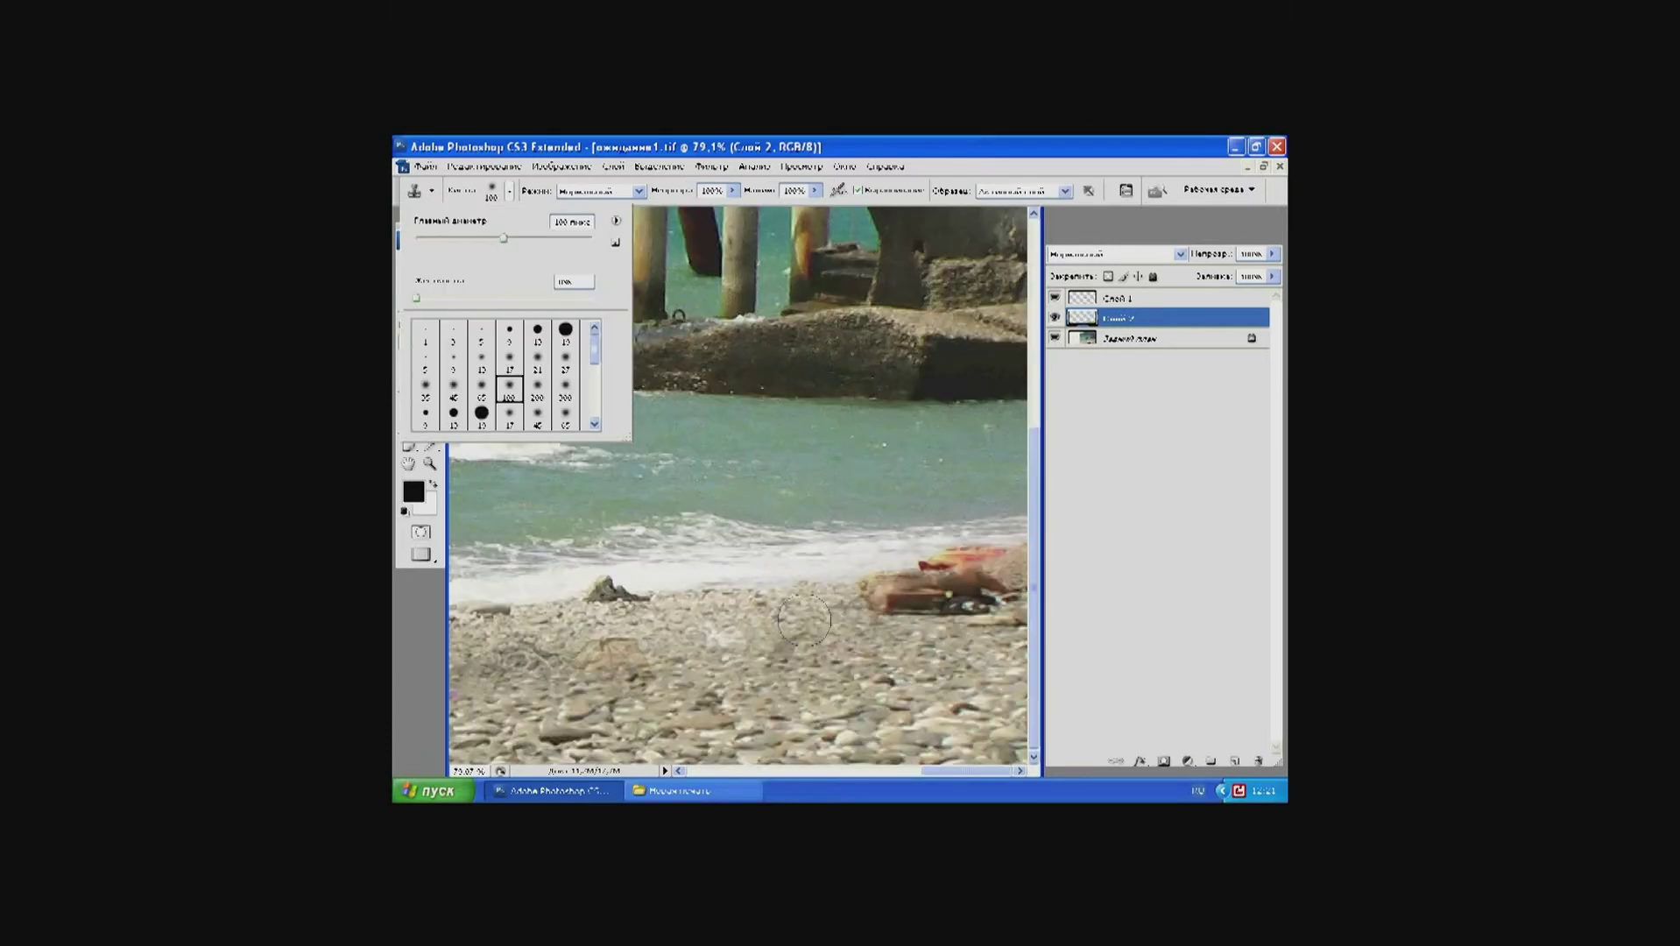
Step: Clone pebbles over the reddish beach object, then select a rectangle of pebbles at lower right
left_click(931, 705, "alt")
left_click(932, 705, "alt")
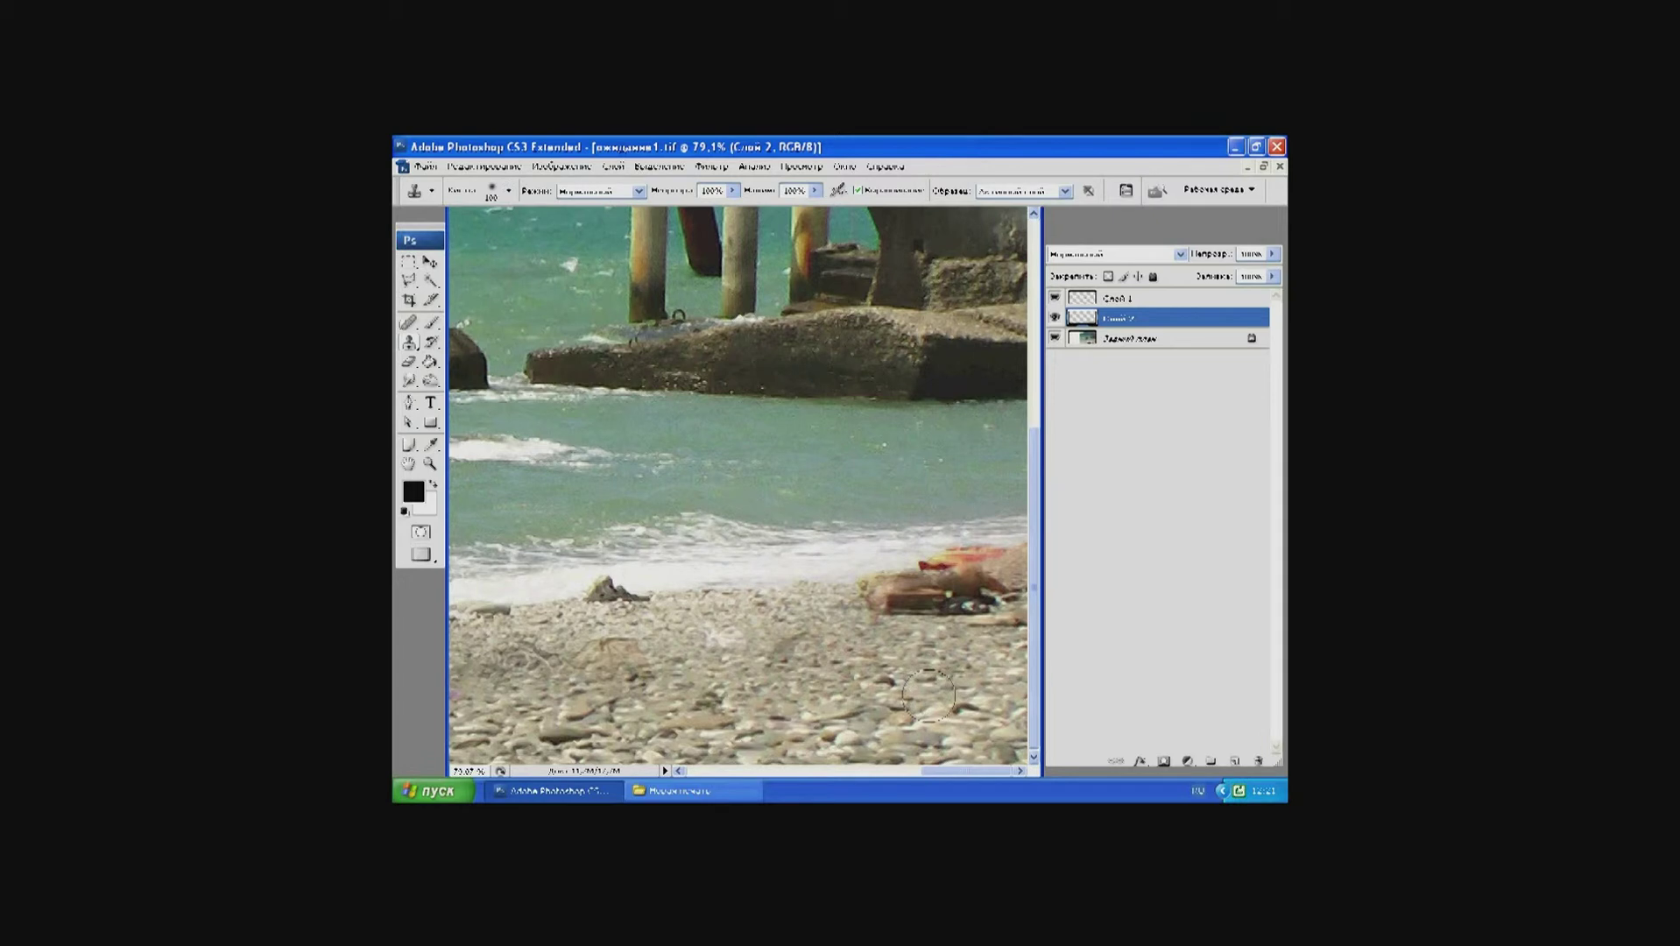
left_click_drag(907, 592, 928, 592)
left_click(928, 595)
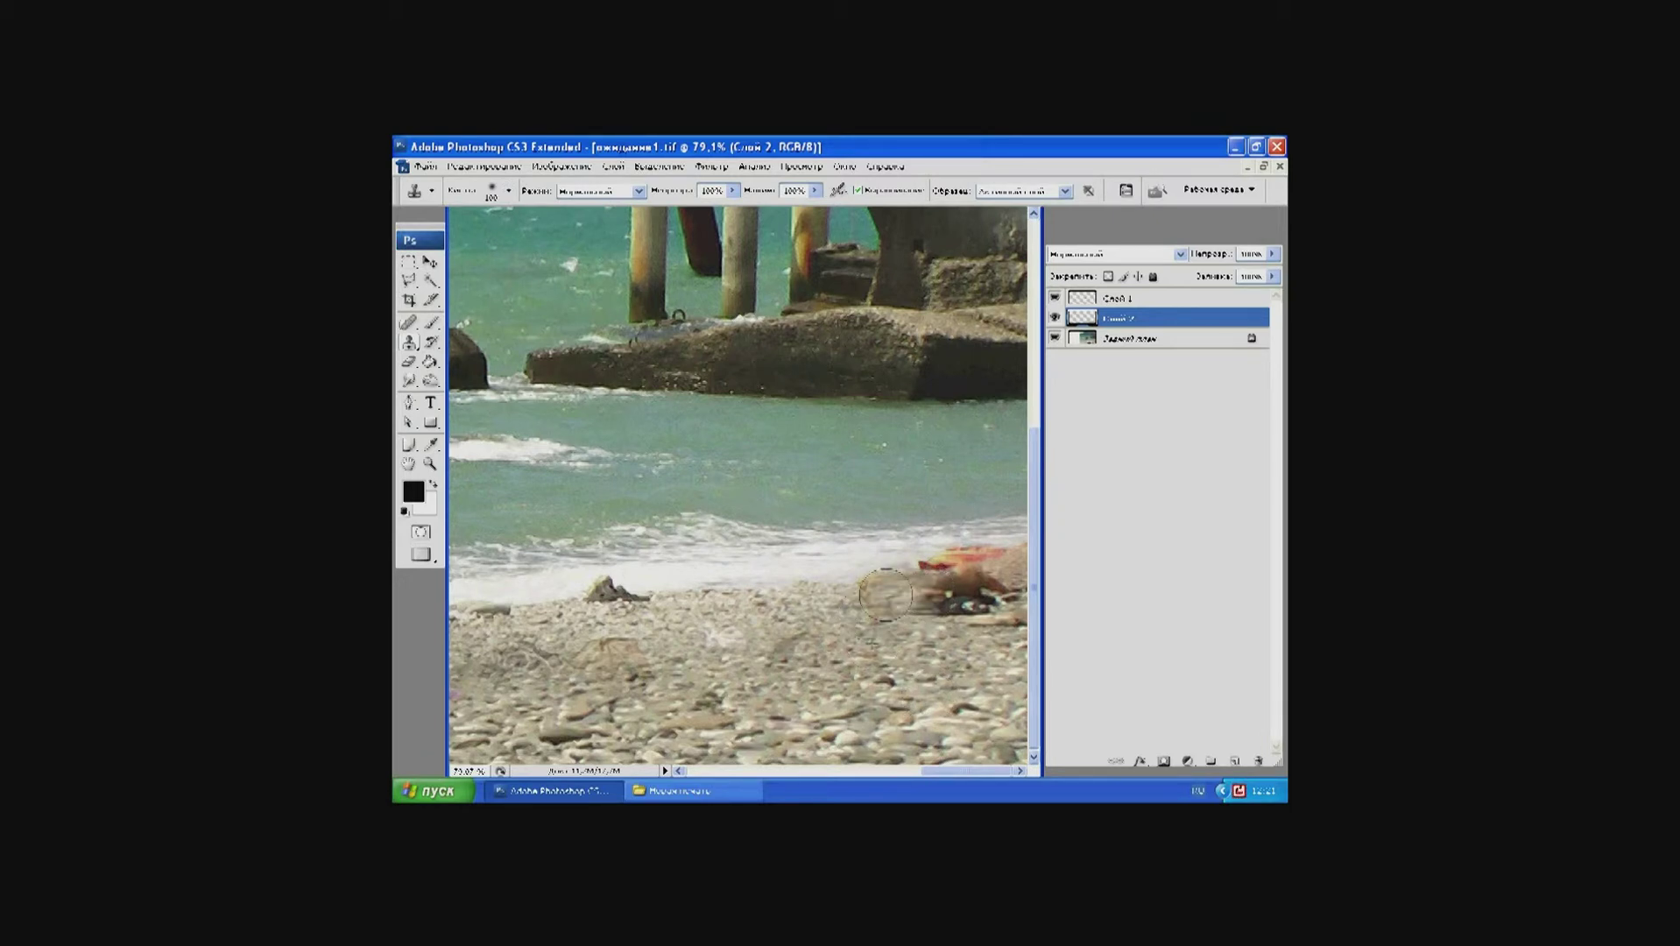
mouse_move(885, 594)
left_mouse_down()
mouse_move(887, 640)
mouse_move(965, 624)
left_mouse_up()
left_click(408, 262)
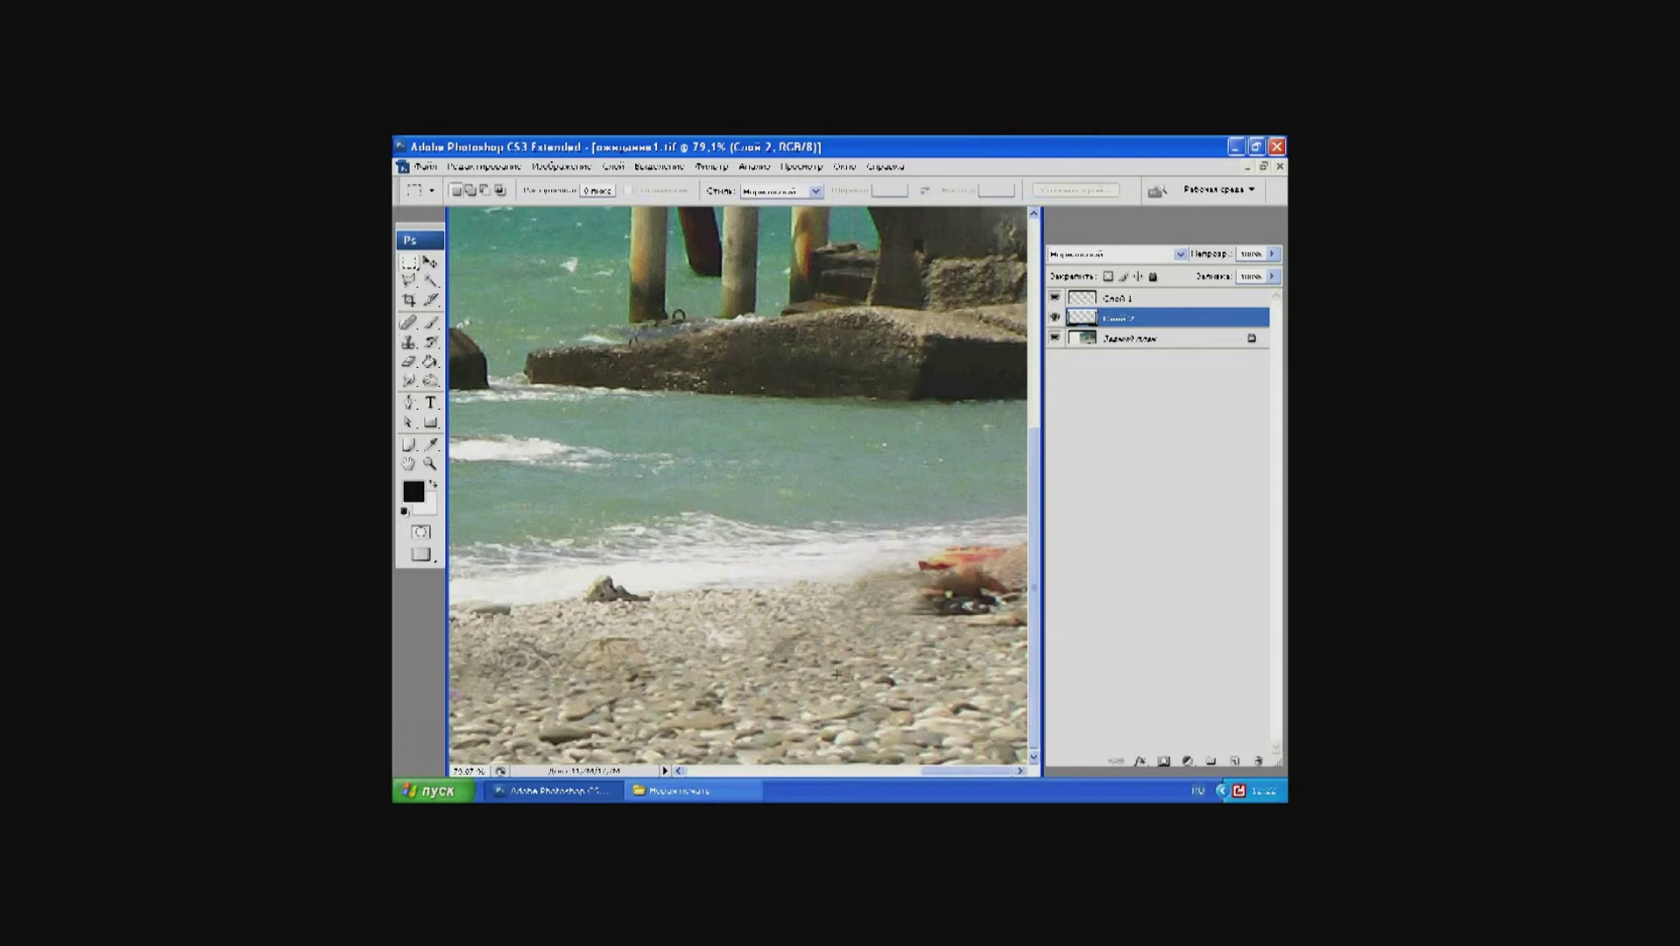
left_click_drag(798, 634, 1021, 747)
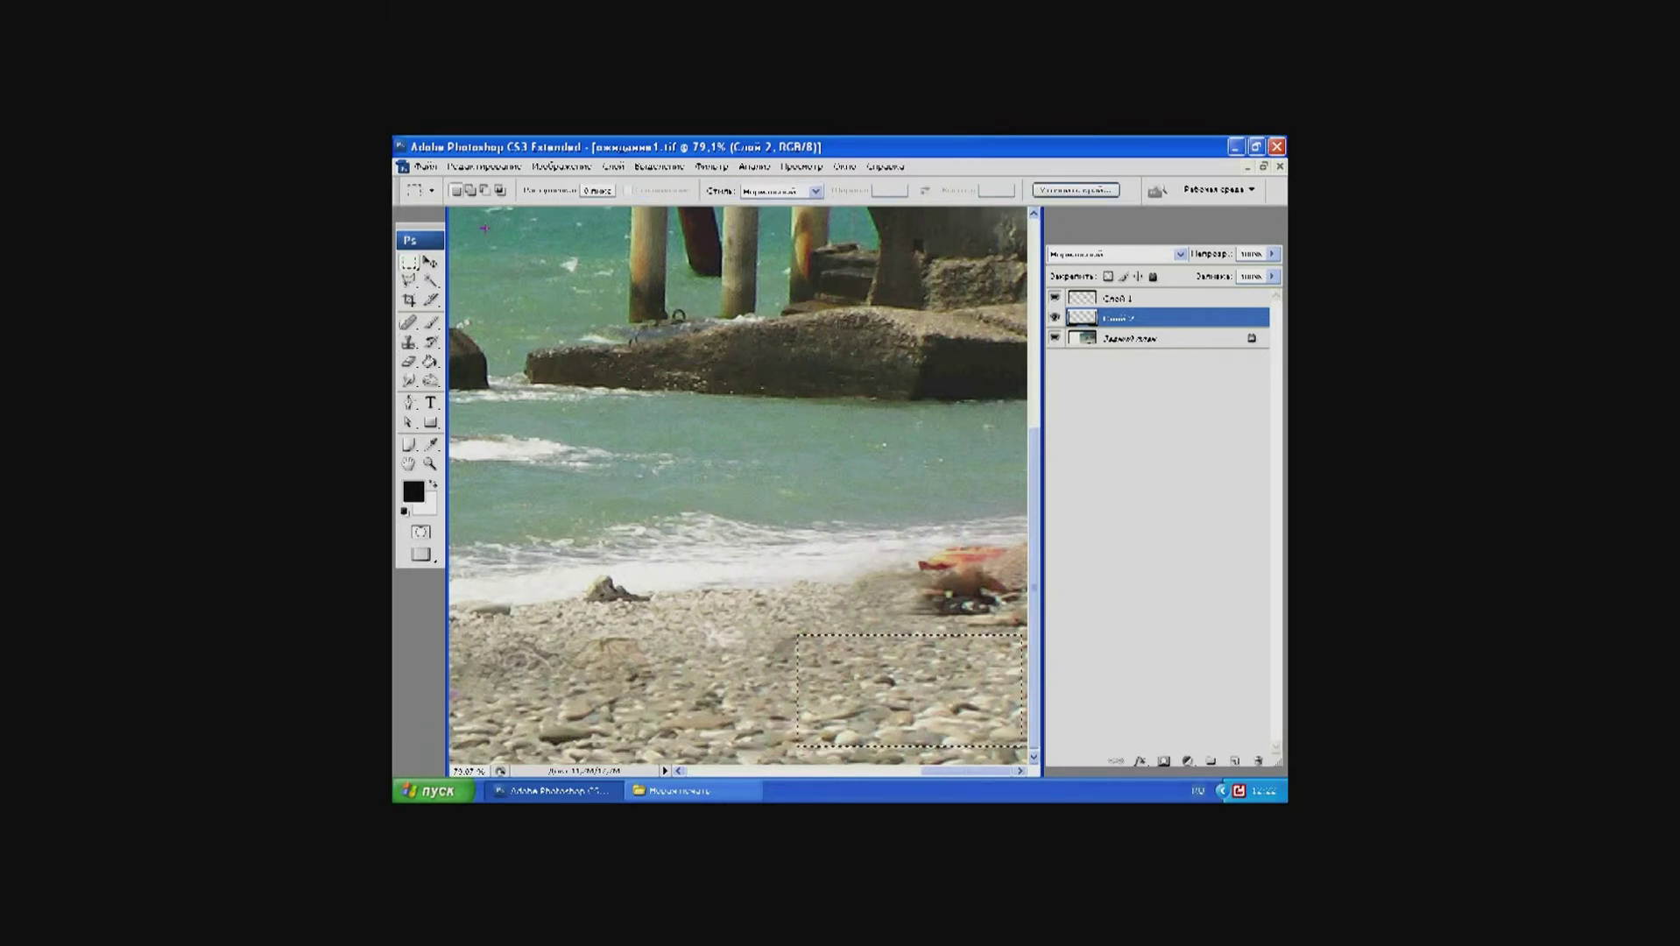
Step: Copy the selected pebbles and paste them onto a new layer, Слой 3
left_click(504, 168)
left_click(517, 276)
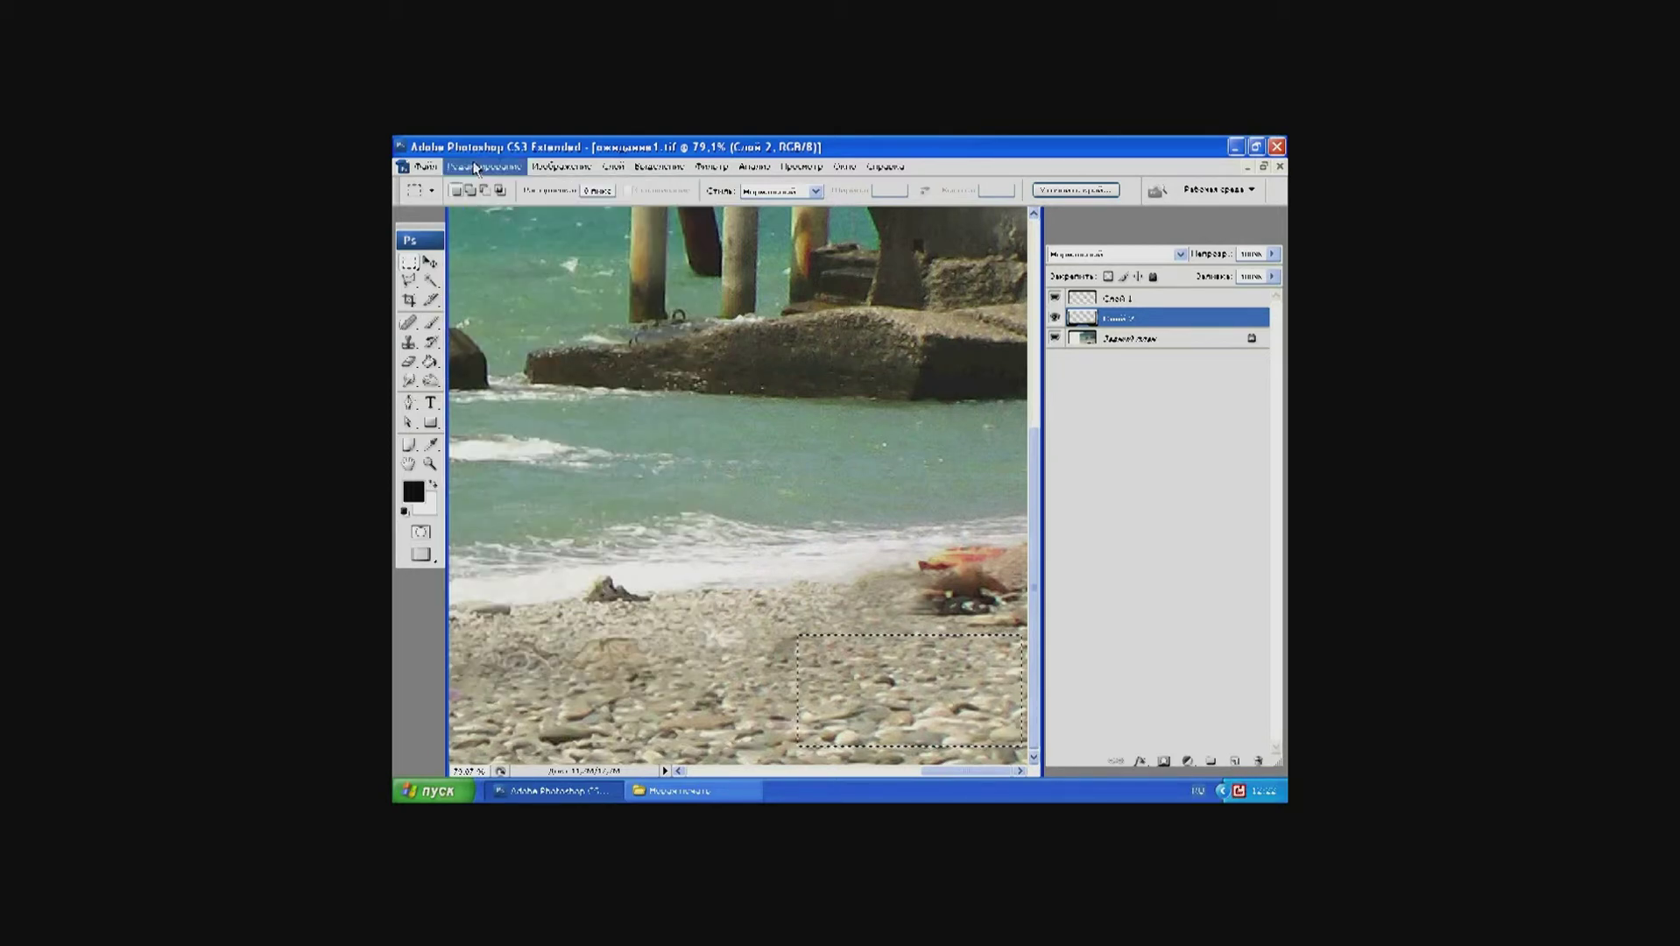
left_click(476, 167)
left_click(477, 303)
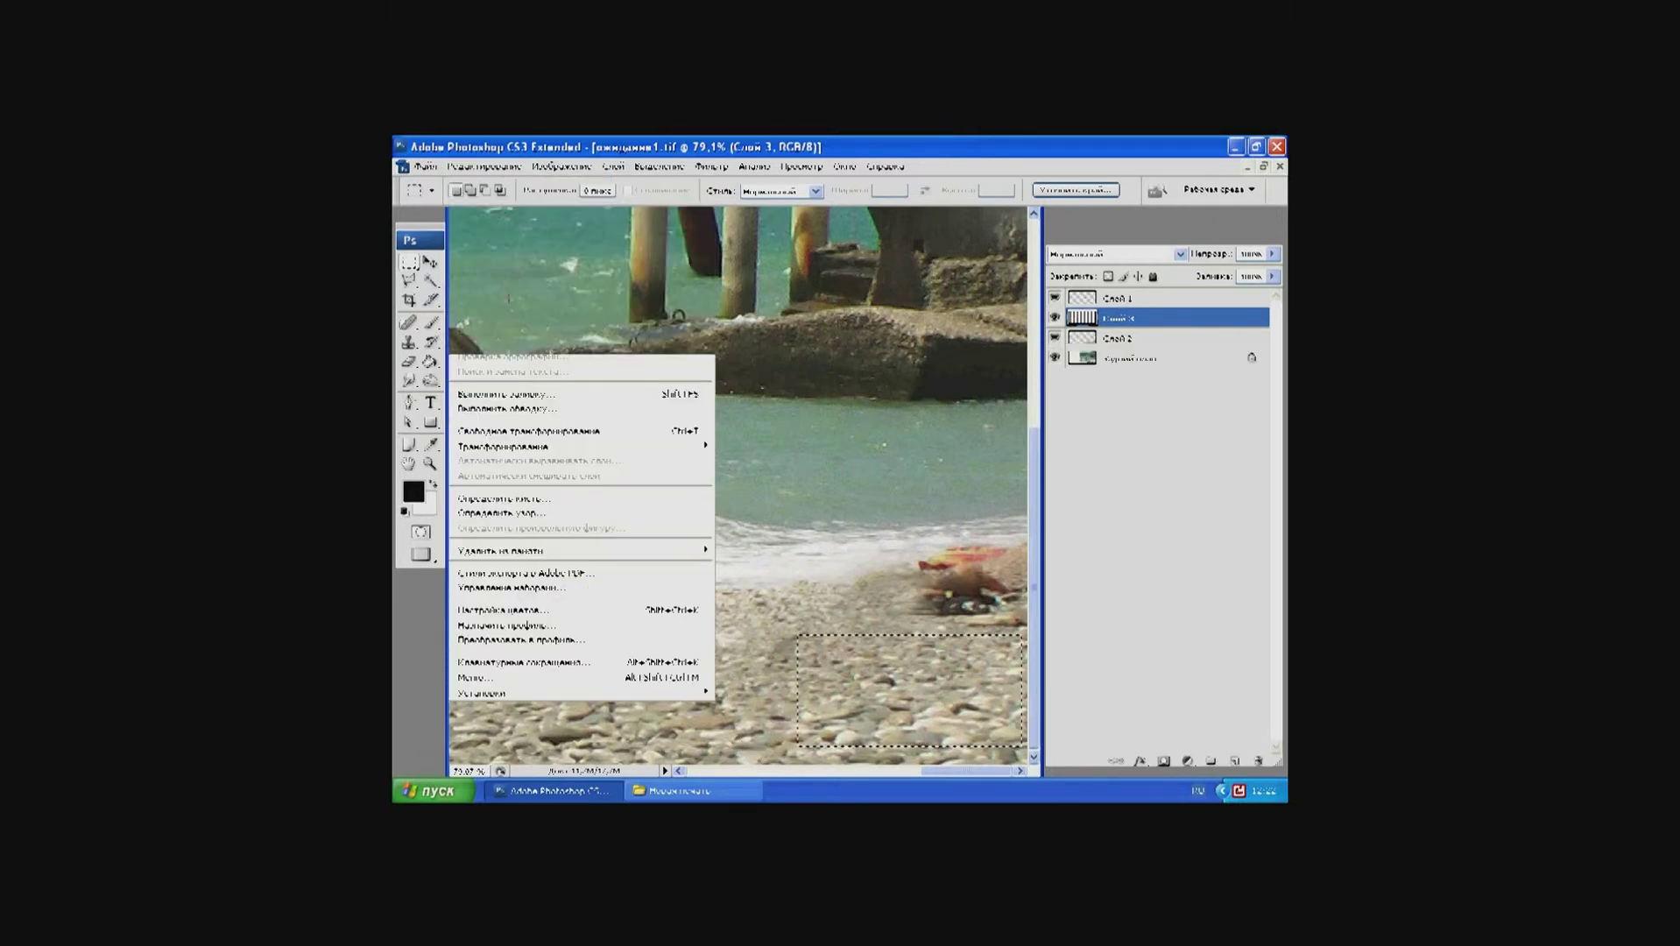
Step: Place the pebble patch over the sunbathers at the right shore and erase its hard edge
left_click(430, 262)
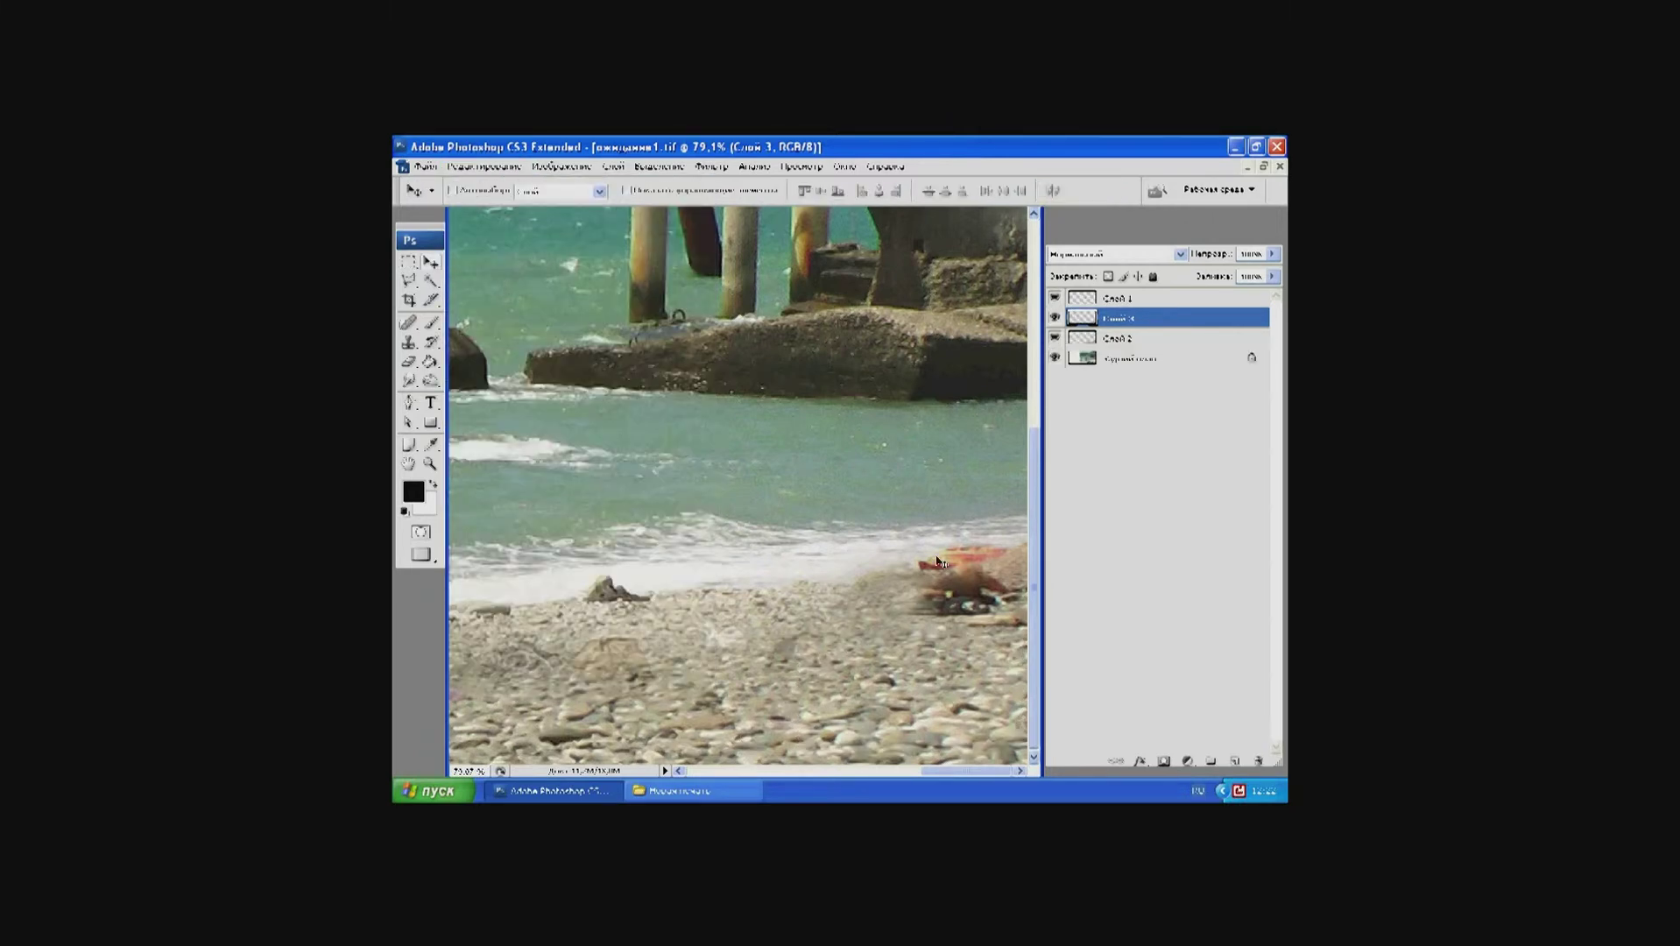
left_click_drag(983, 694, 1018, 589)
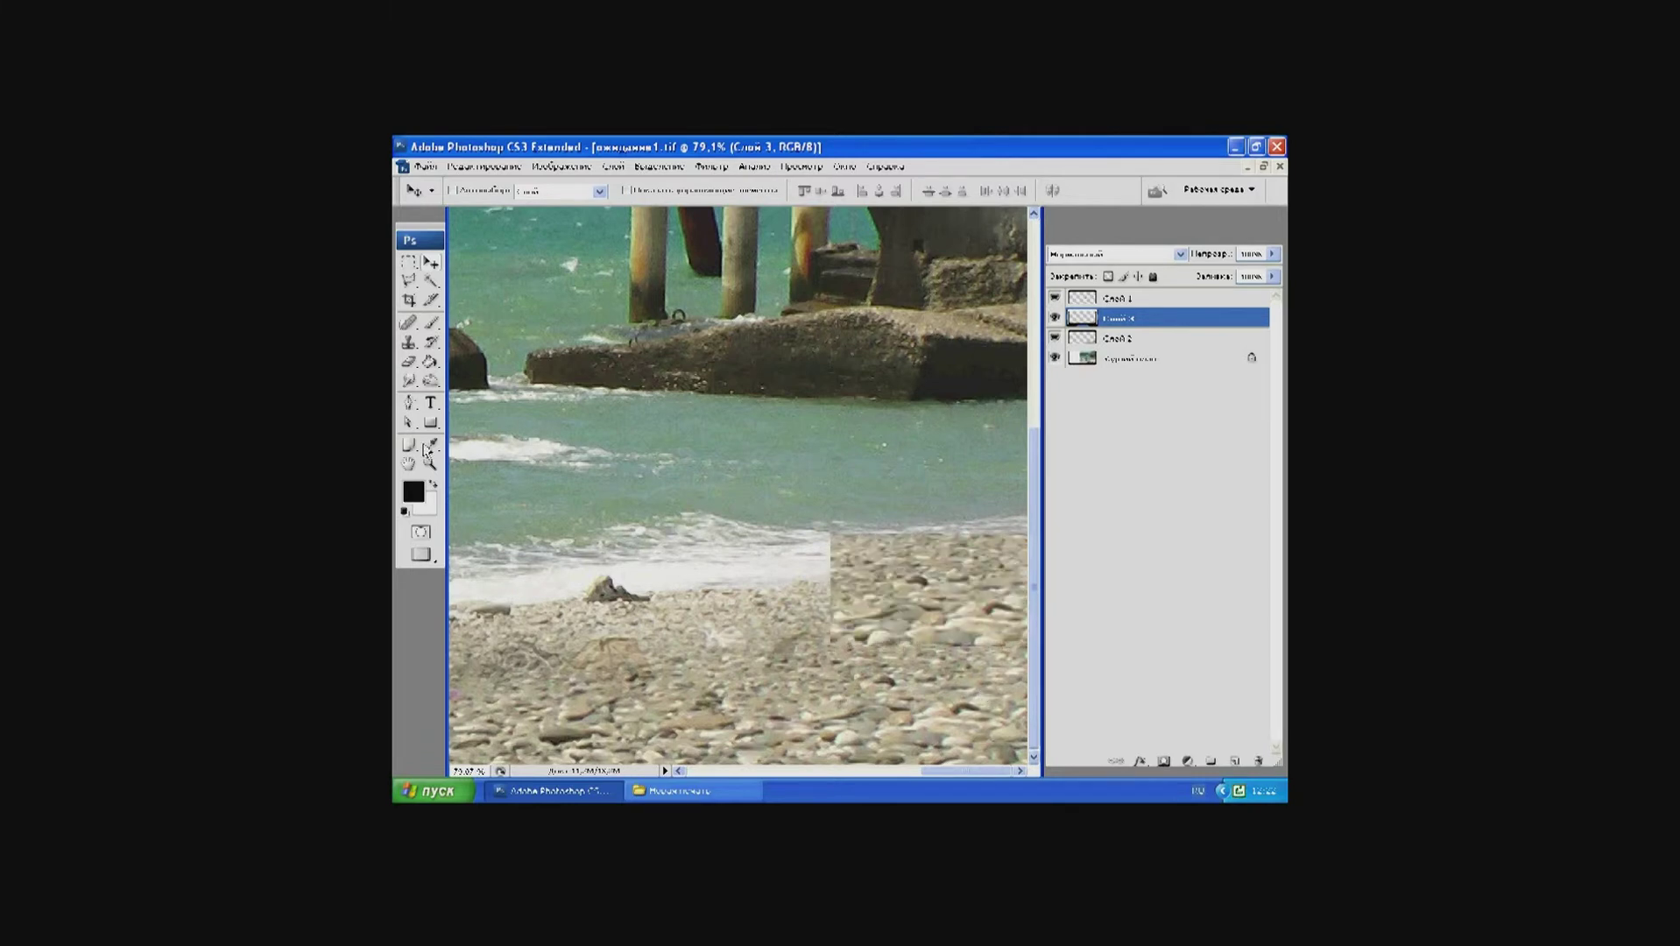
left_click(409, 362)
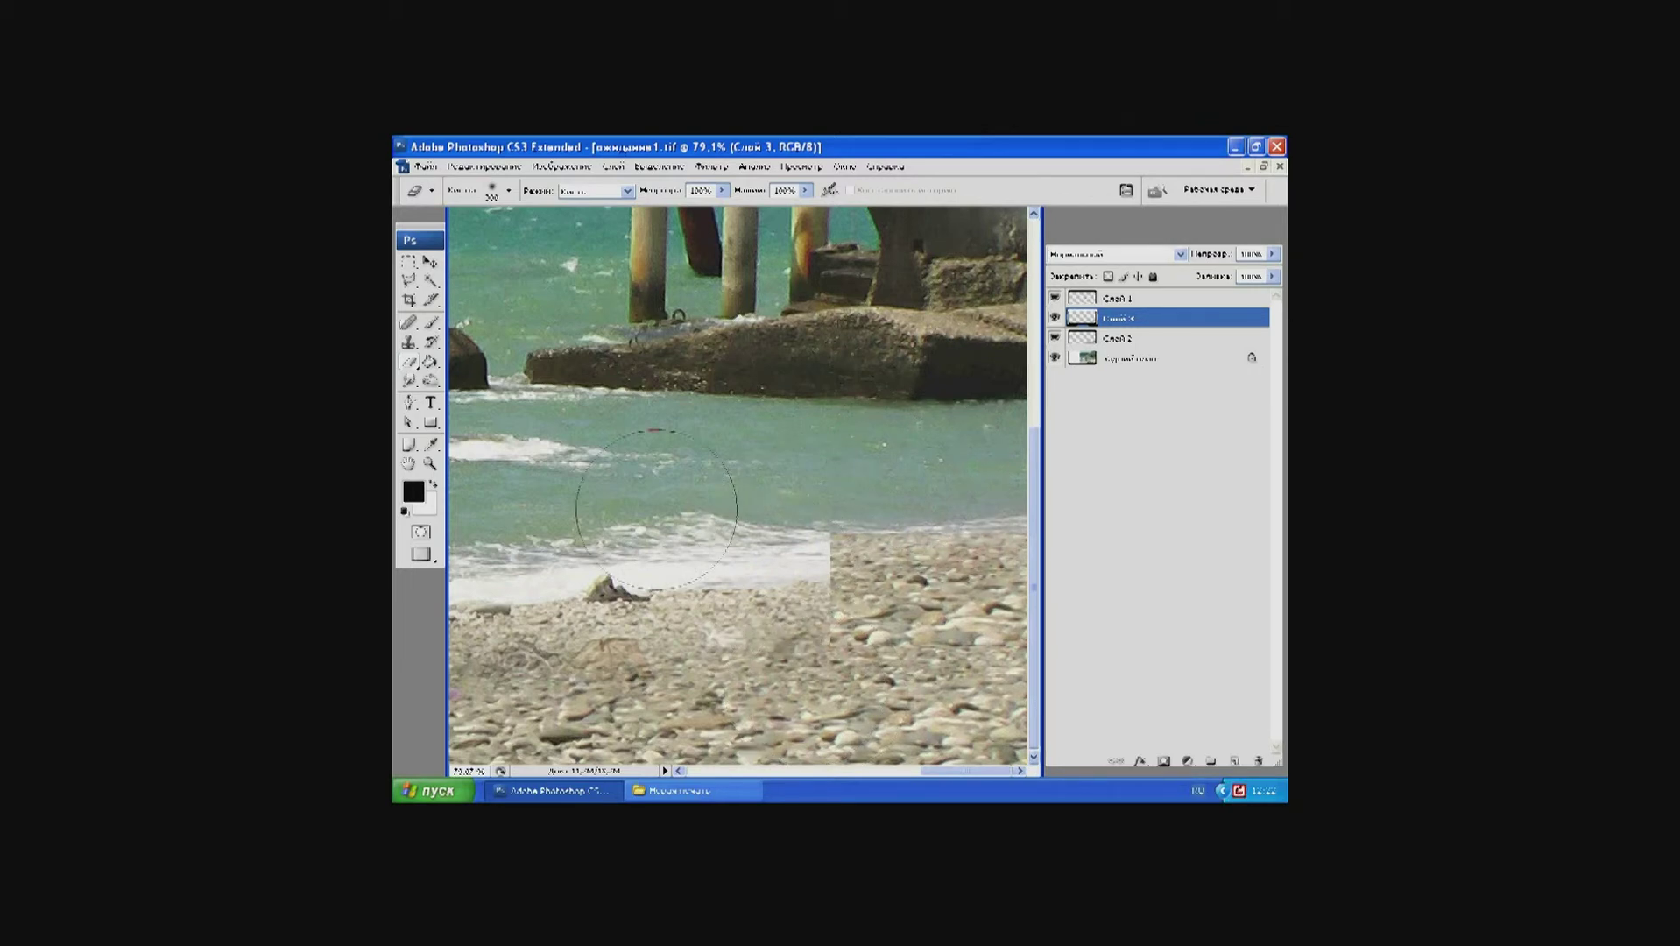
left_click(882, 588)
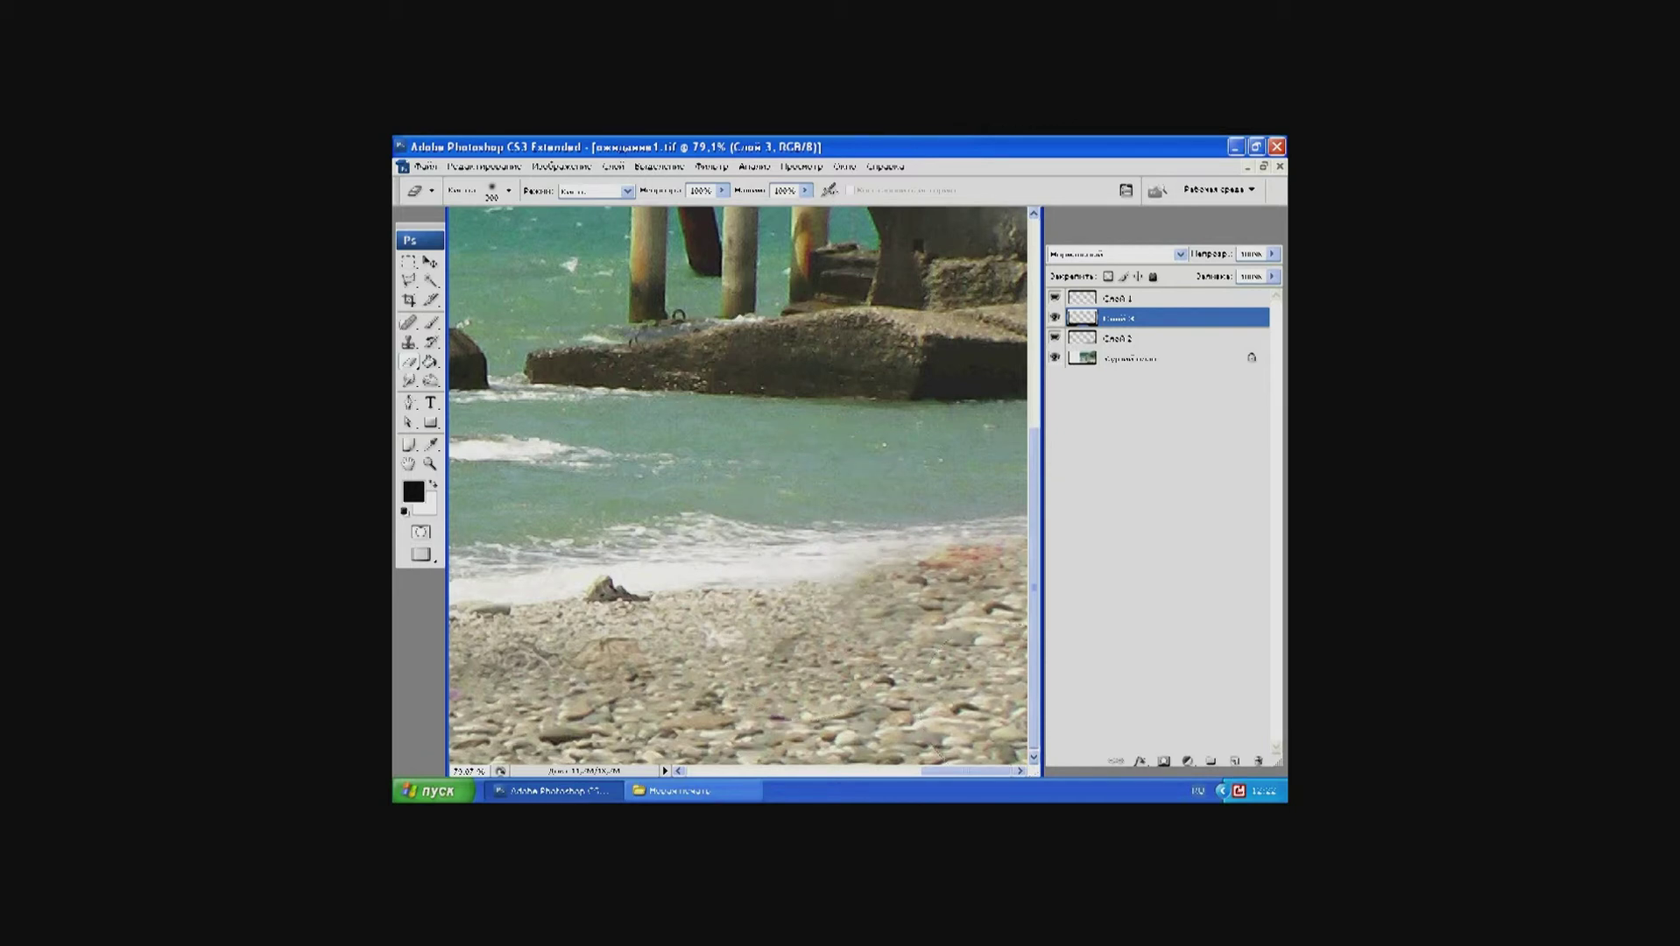
key("ctrl+minus")
Step: Zoom out, draw and clear a test rectangle, then bring ожидание4.tif to the front
key("ctrl+minus")
key("ctrl+minus")
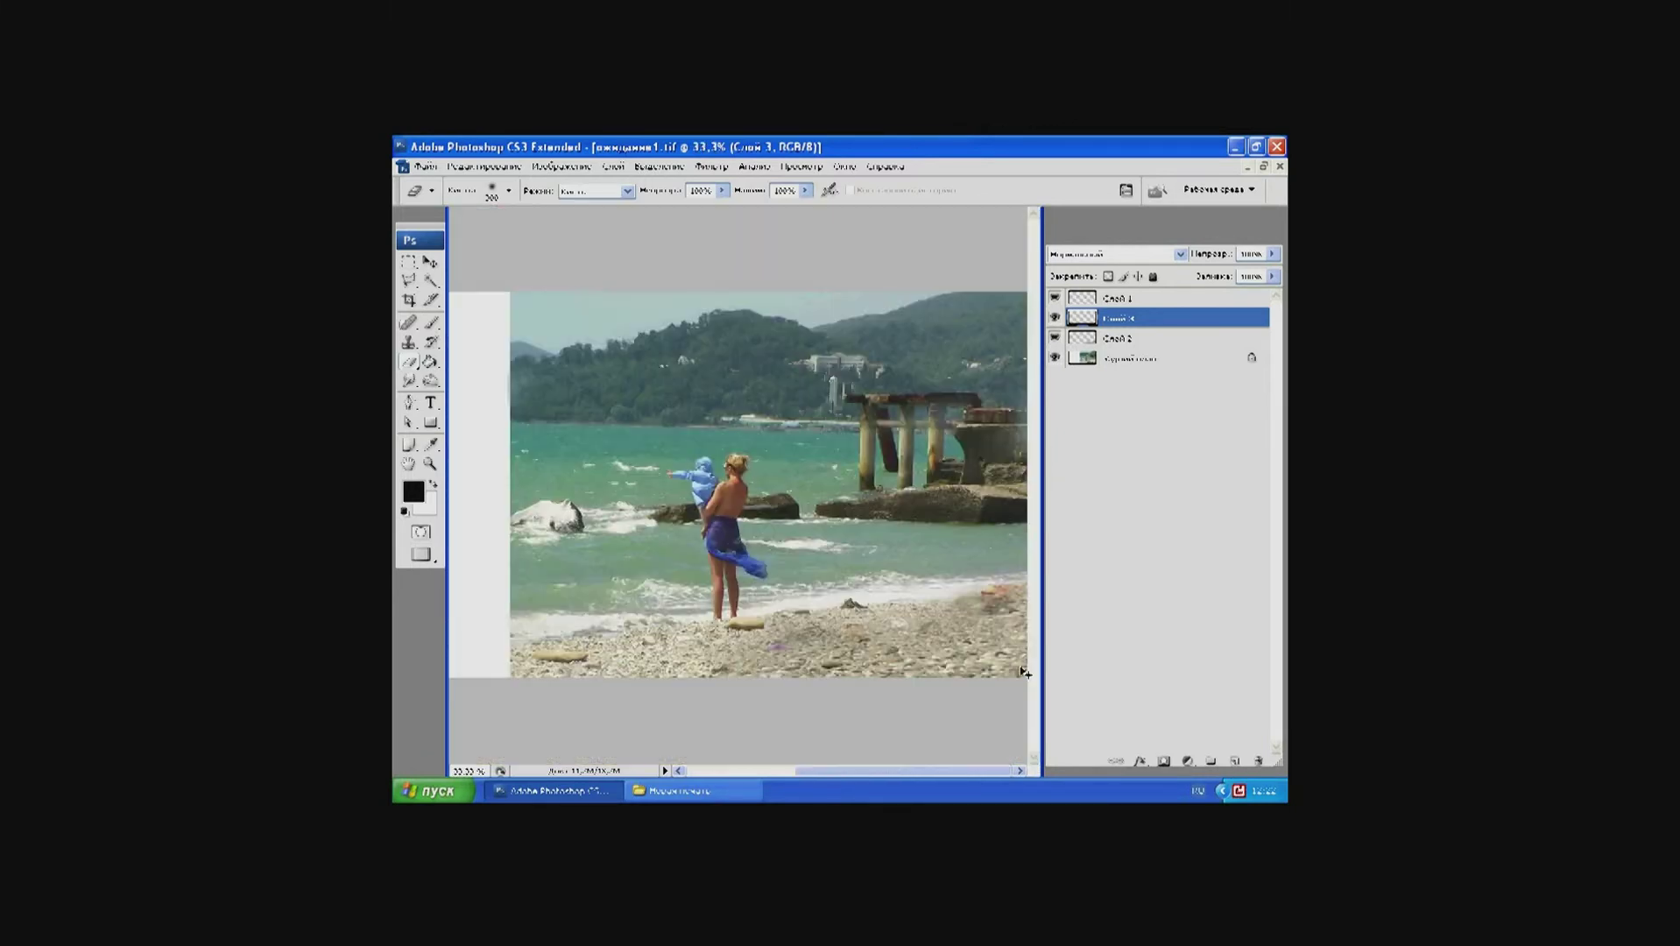
key("ctrl+minus")
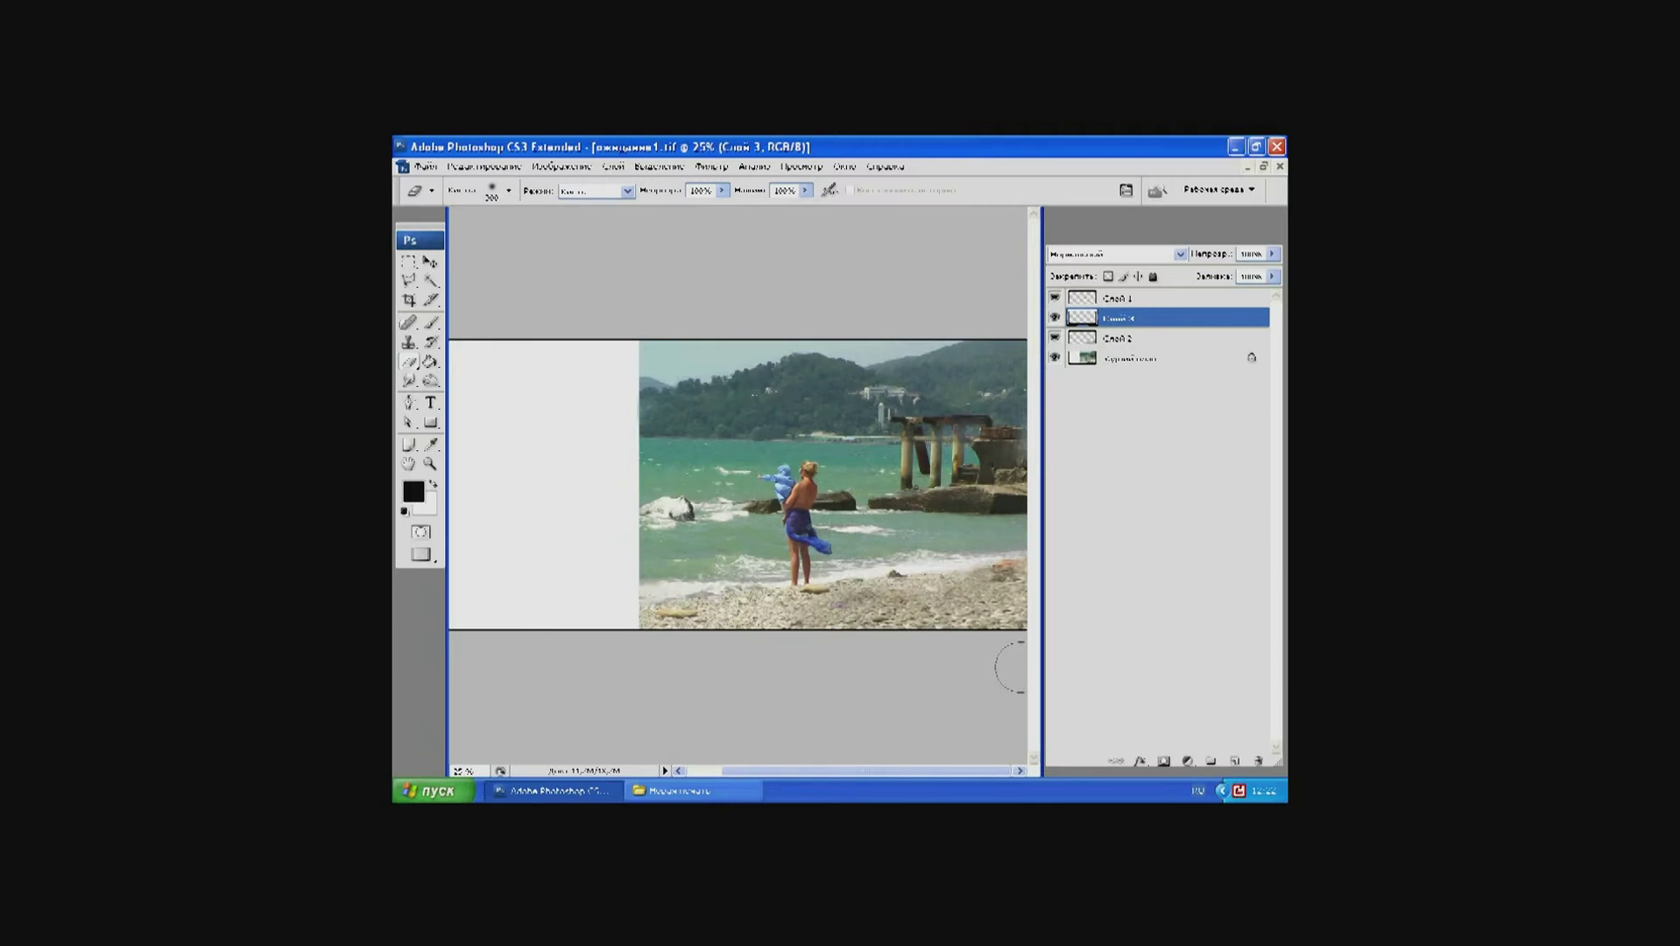
left_click(409, 263)
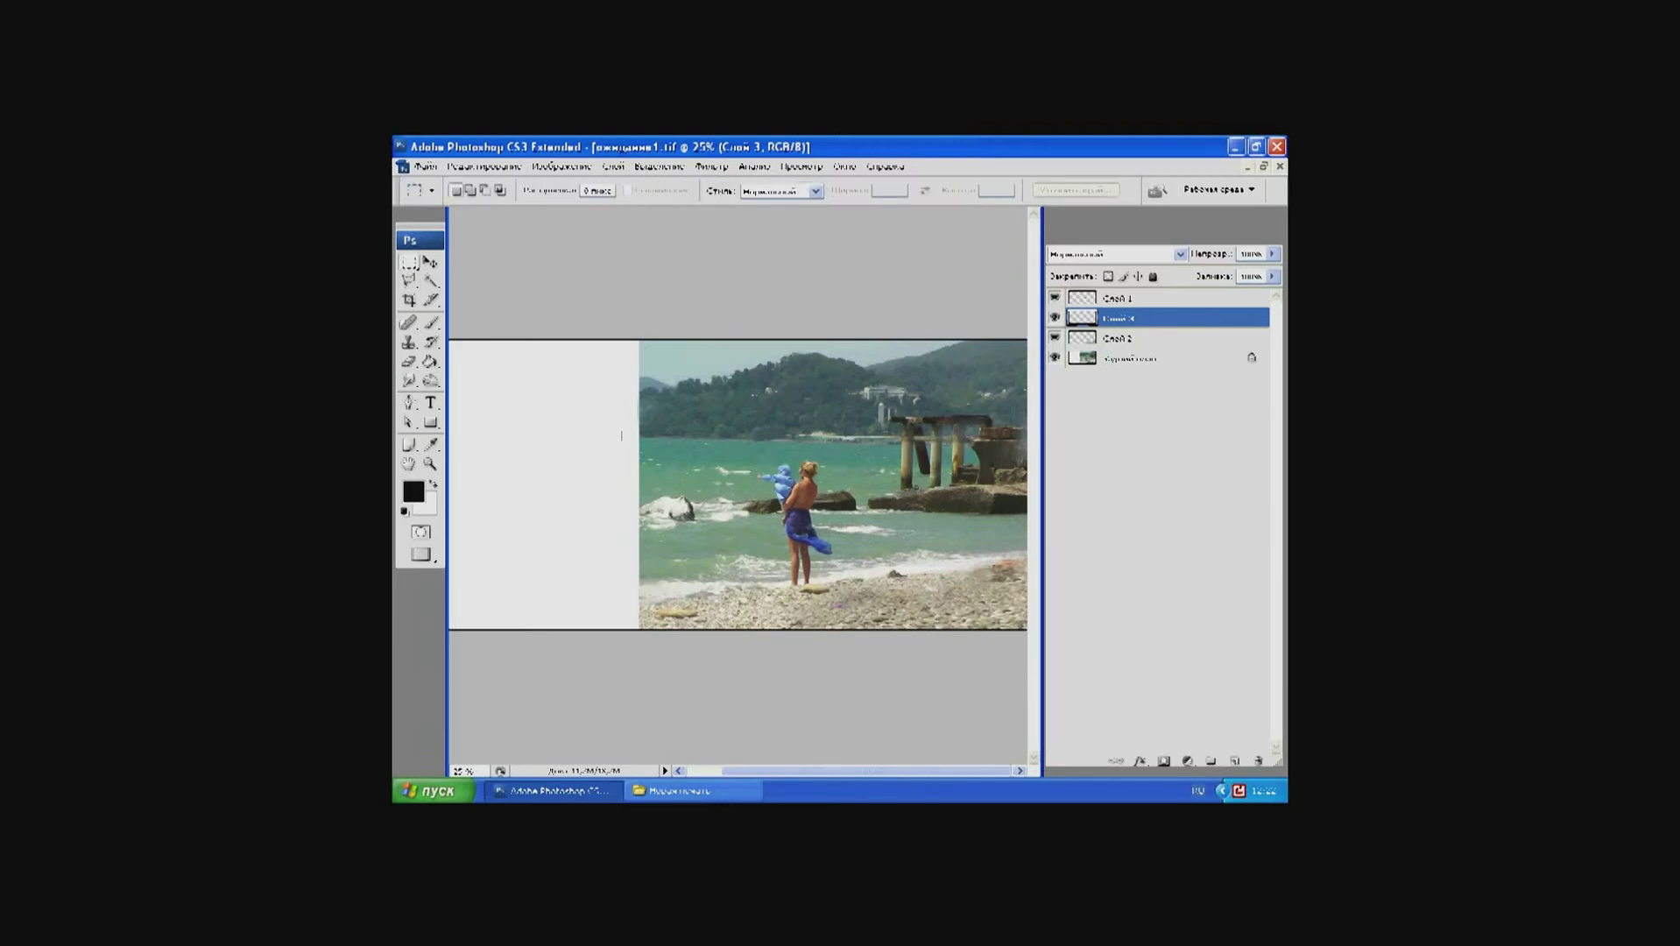
left_click_drag(621, 435, 696, 468)
left_click(607, 674)
left_click(1247, 166)
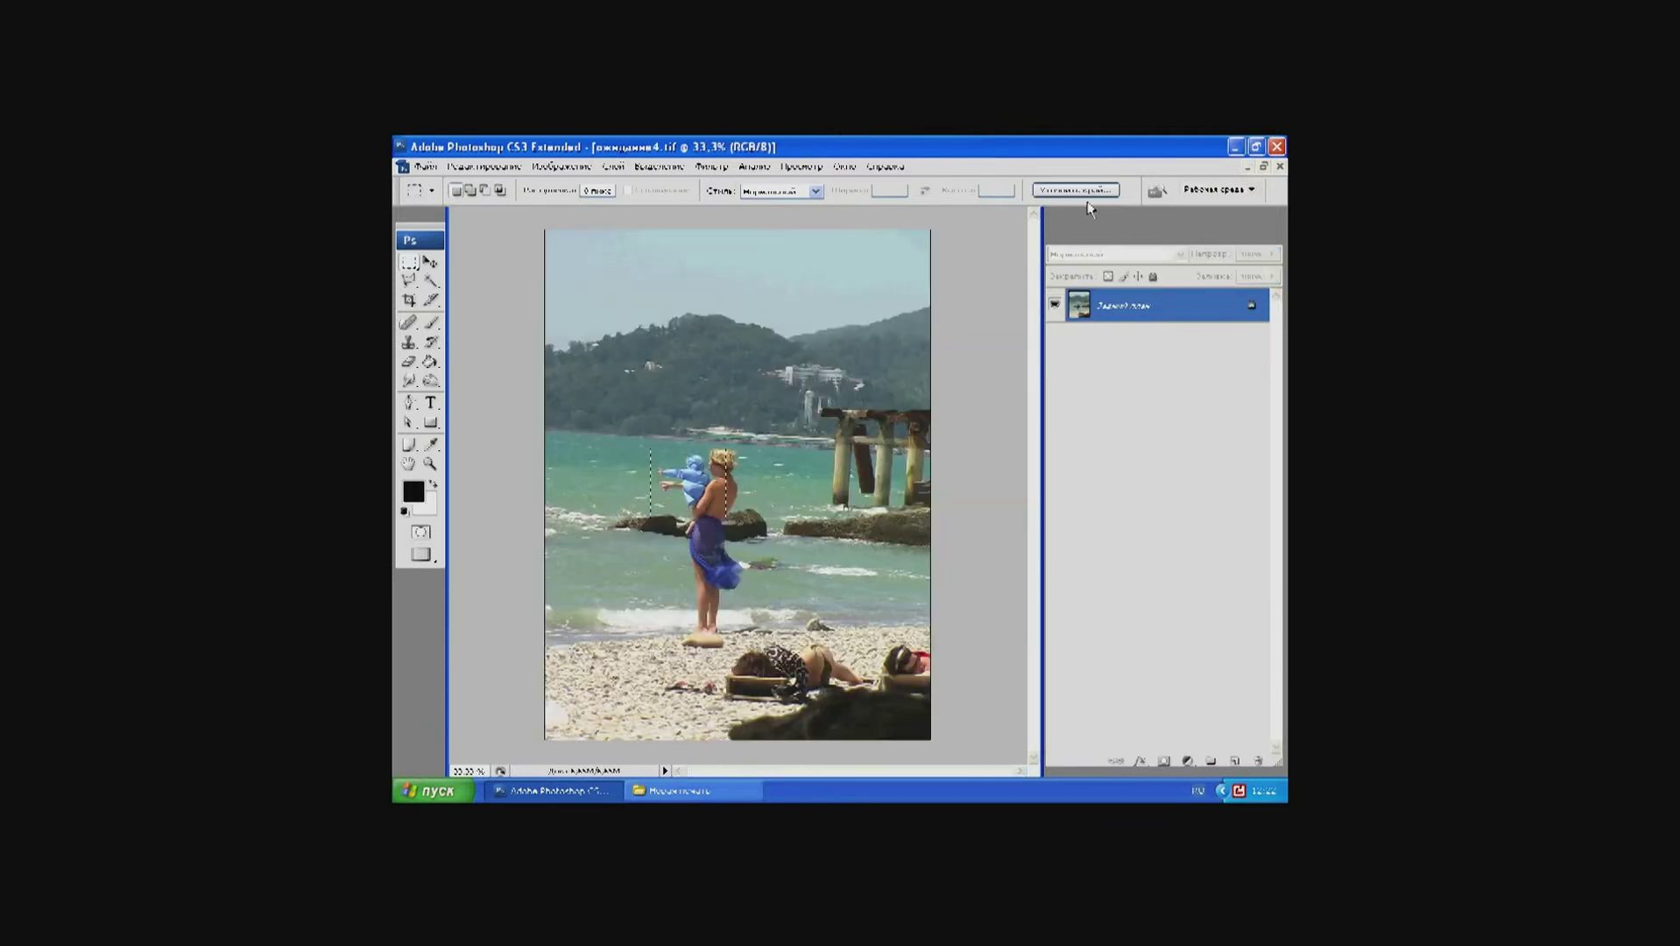
Step: Minimize the woman composite and restore the rotated ожидание3 seascape at 33.3%
left_click(1279, 167)
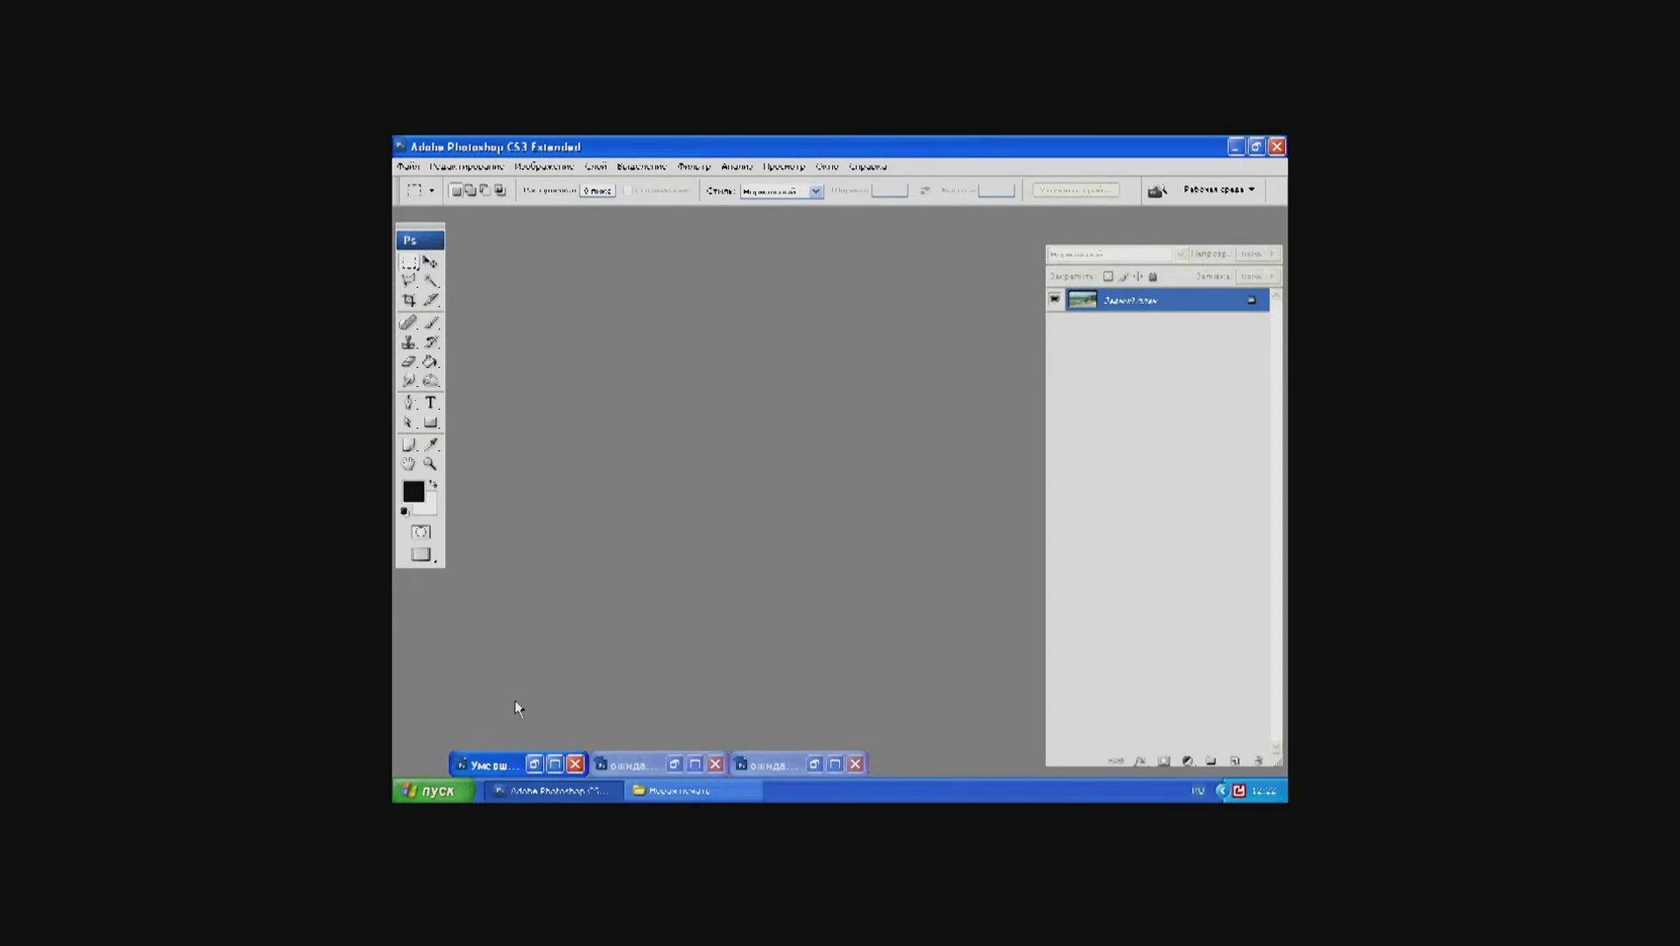
left_click(555, 764)
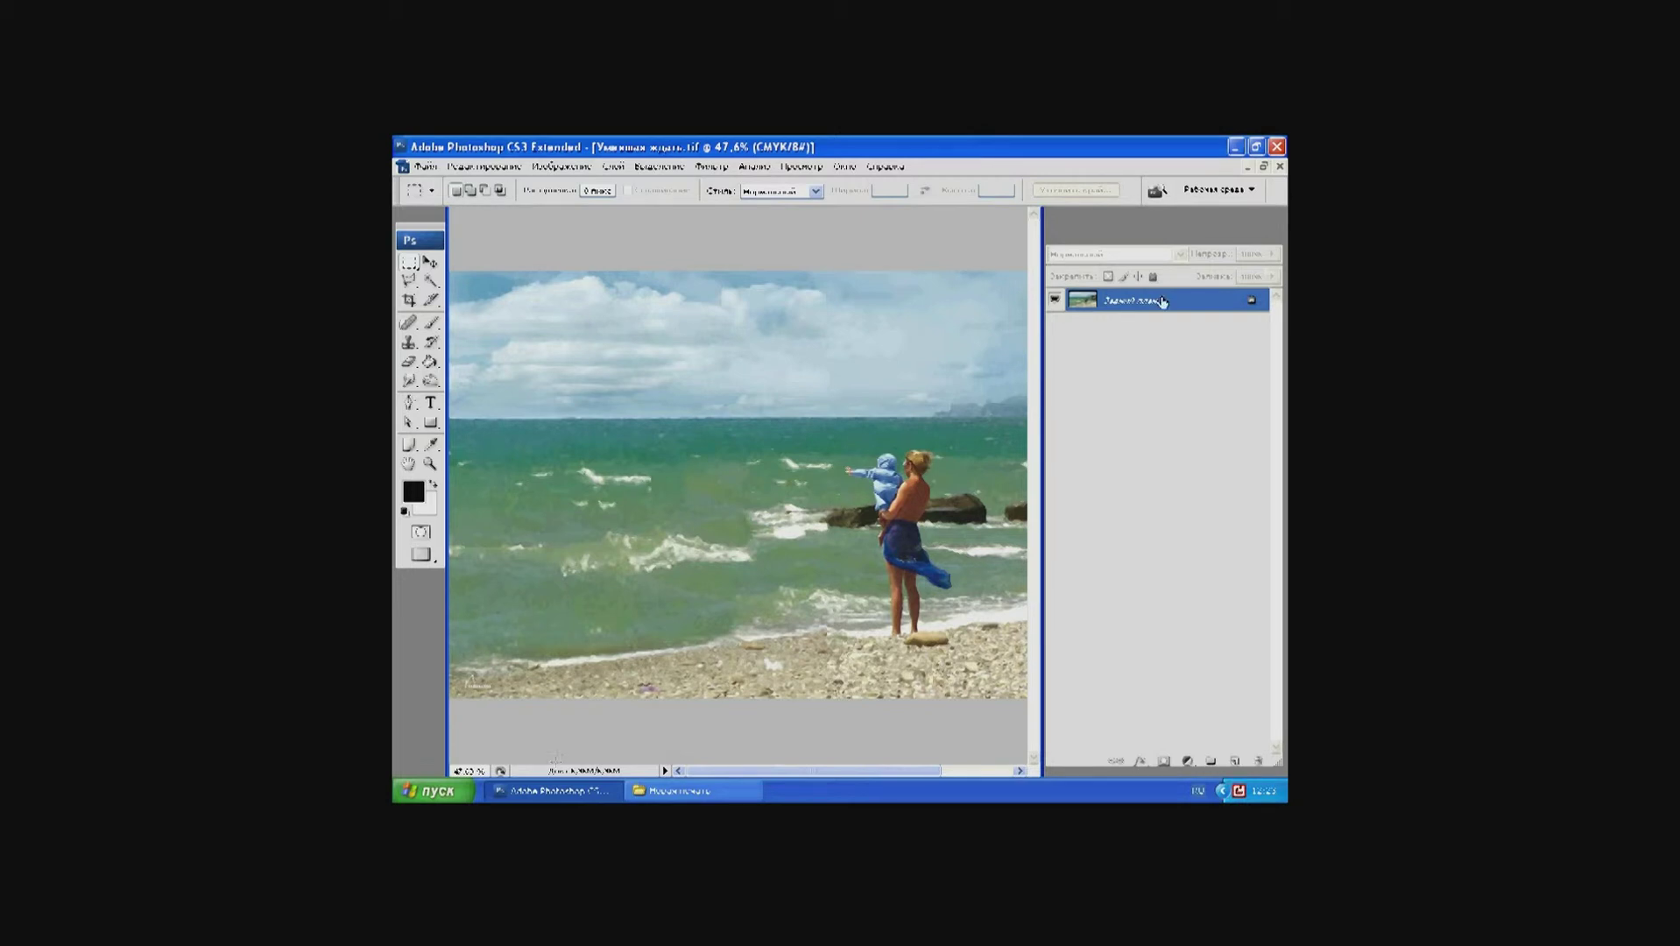
left_click(1248, 167)
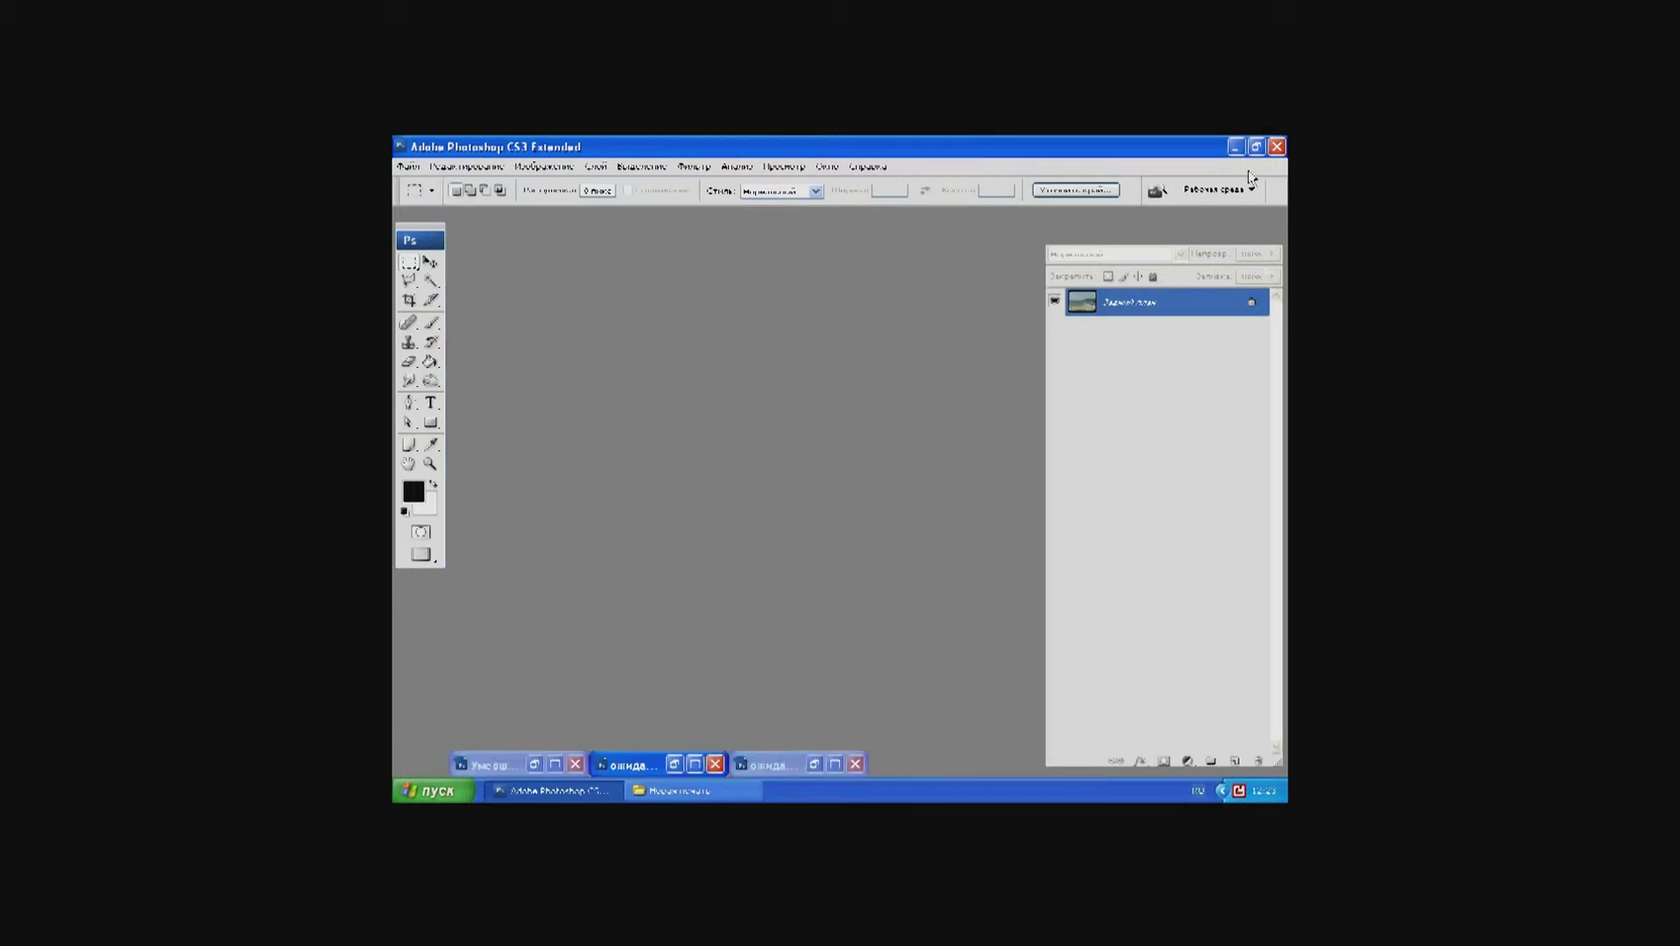
left_click(694, 764)
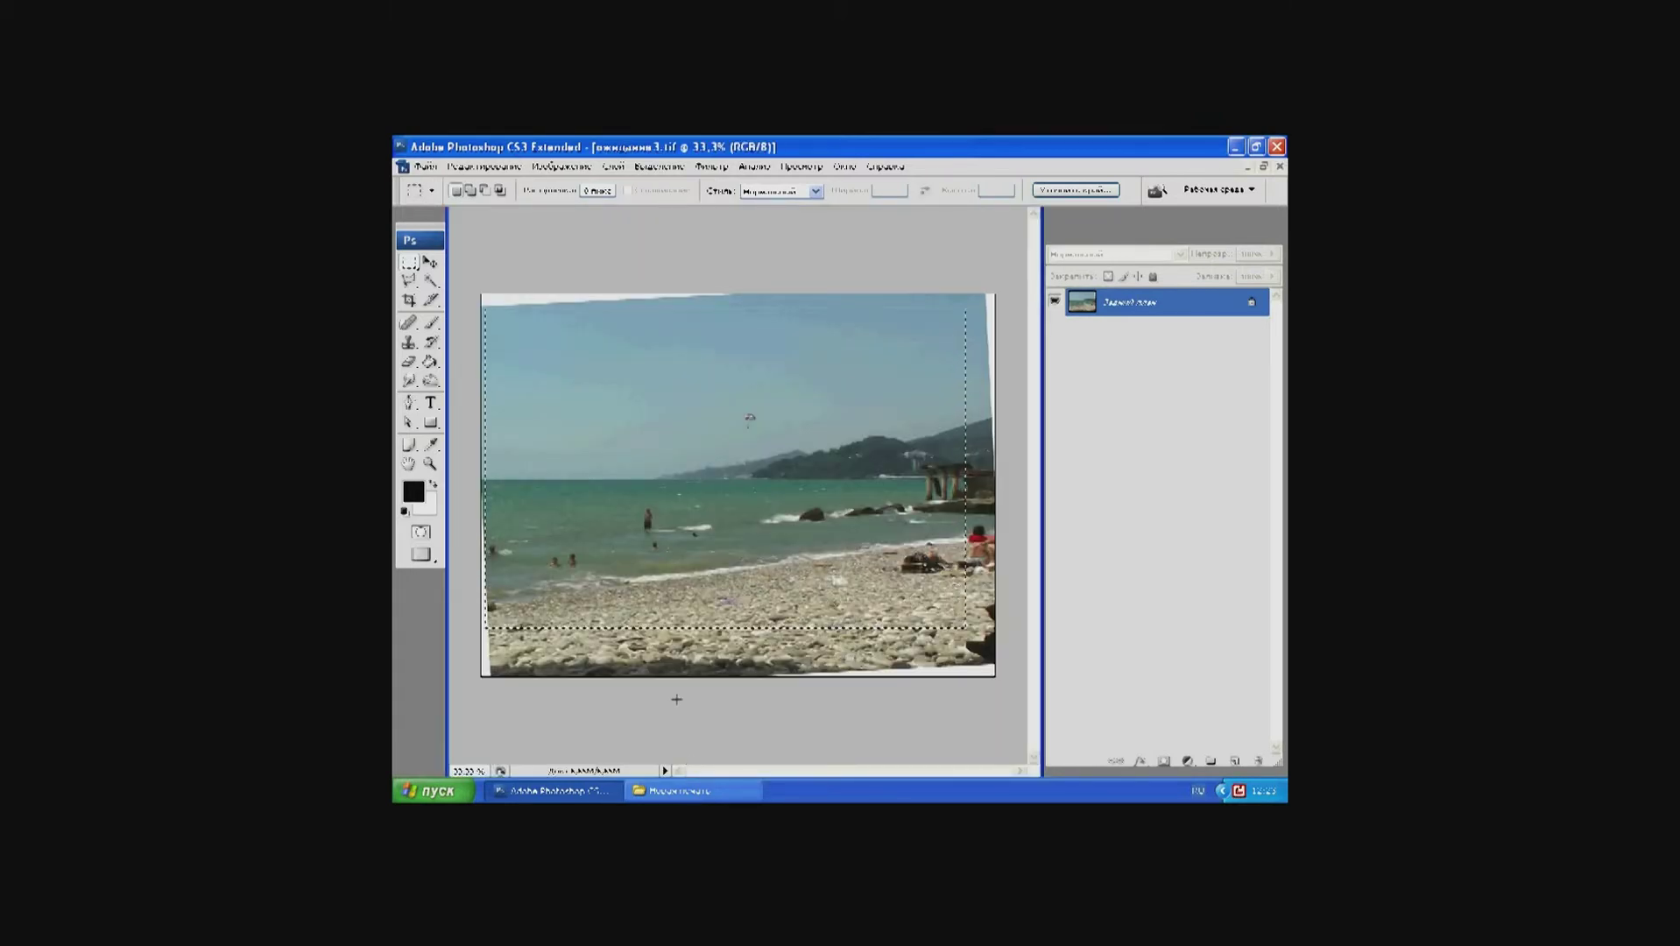
Step: Select a sea-and-shore strip at ожидание3's lower left and copy it
left_click(520, 476)
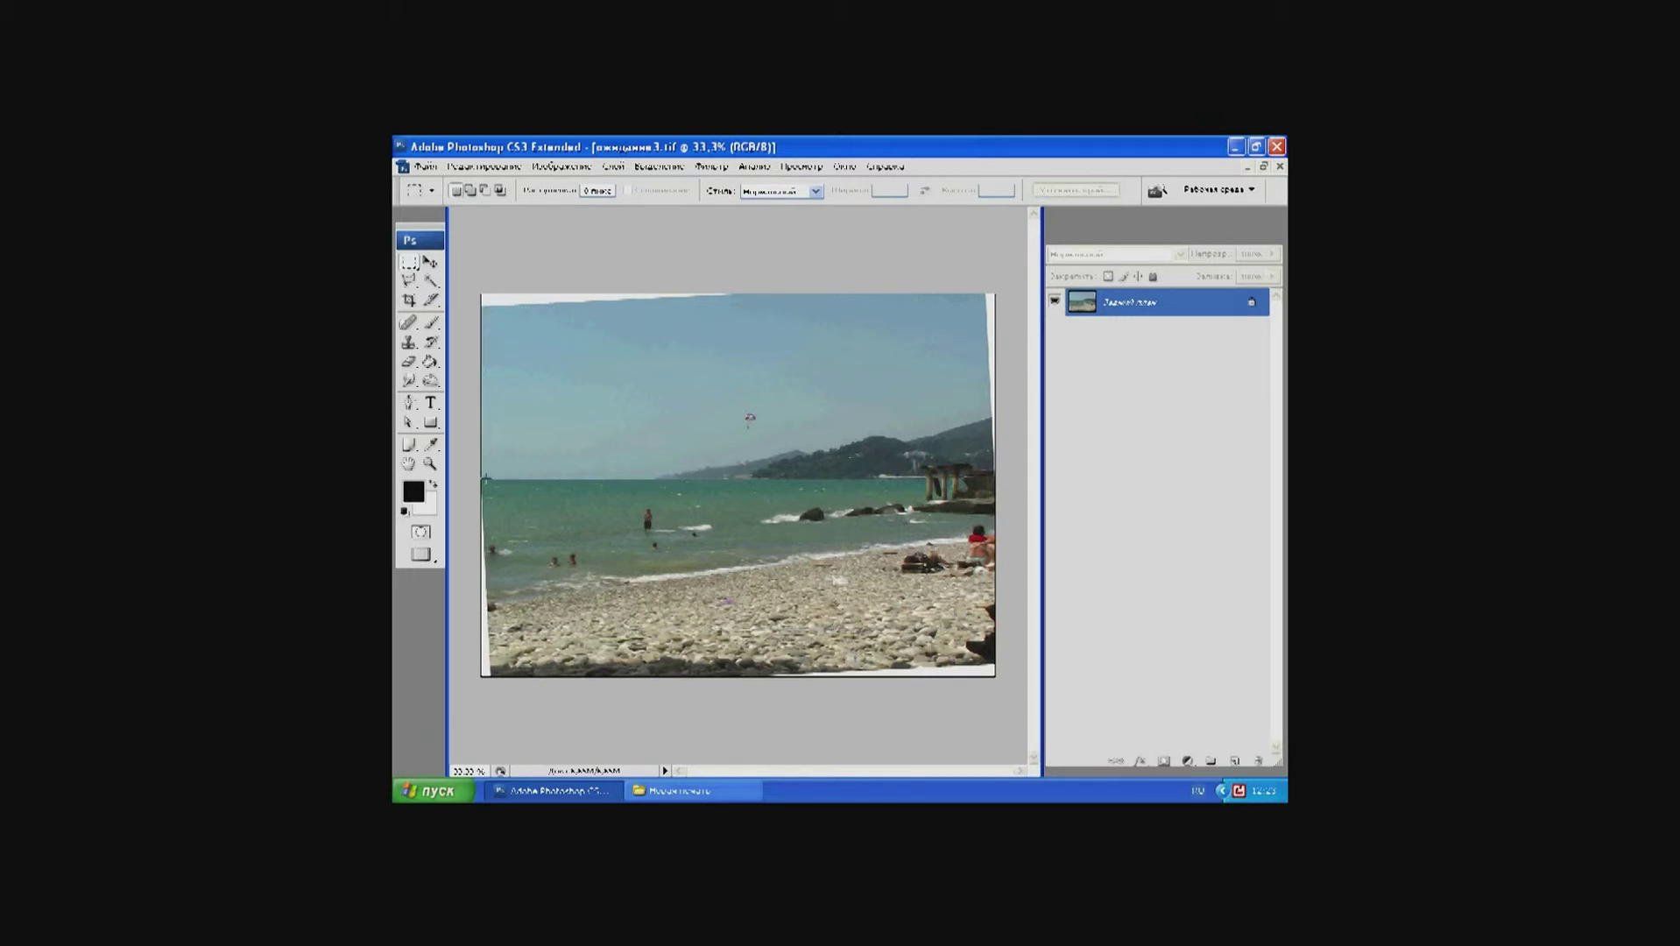
left_click_drag(485, 478, 762, 579)
left_click_drag(794, 603, 794, 604)
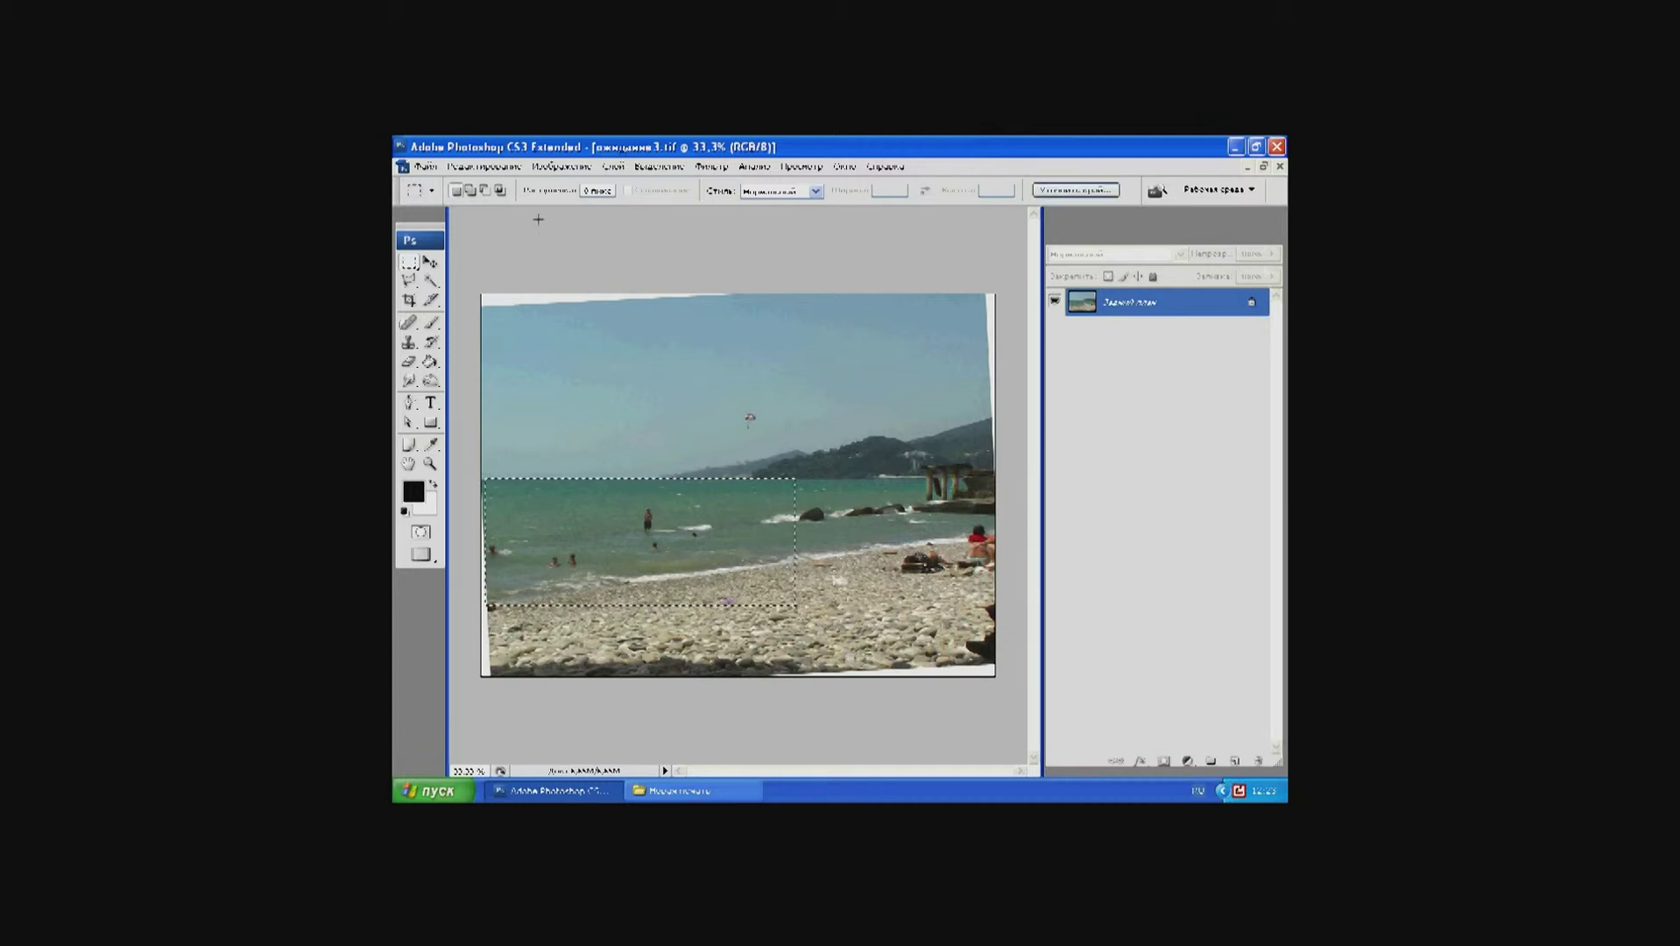
left_click(485, 168)
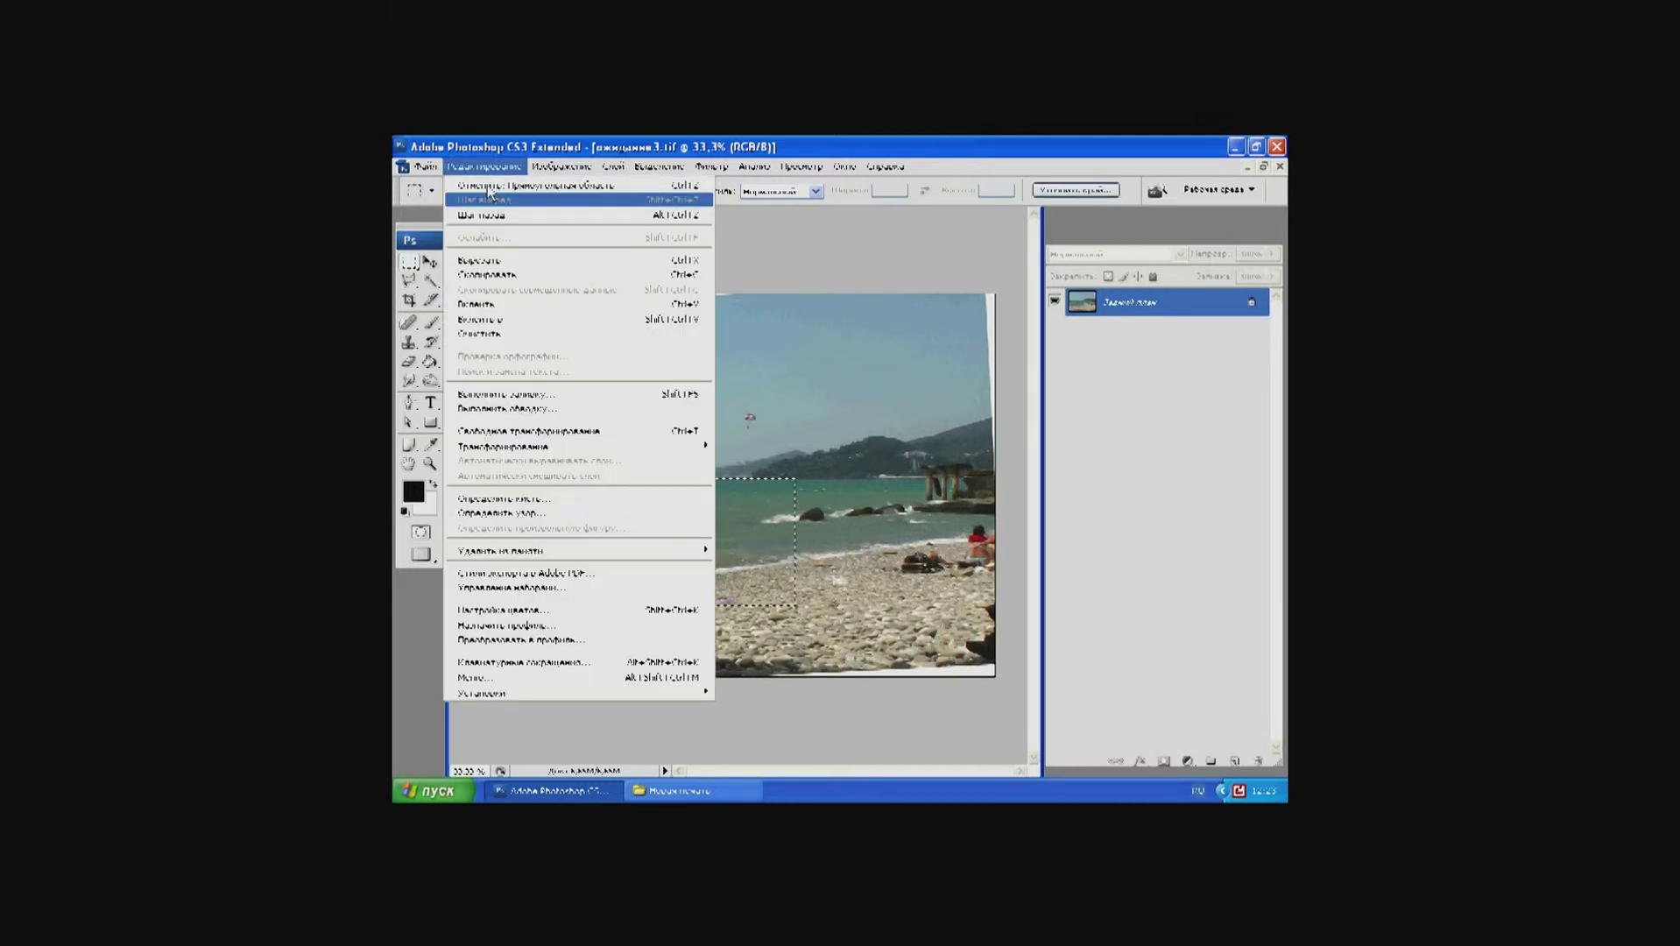
left_click(512, 277)
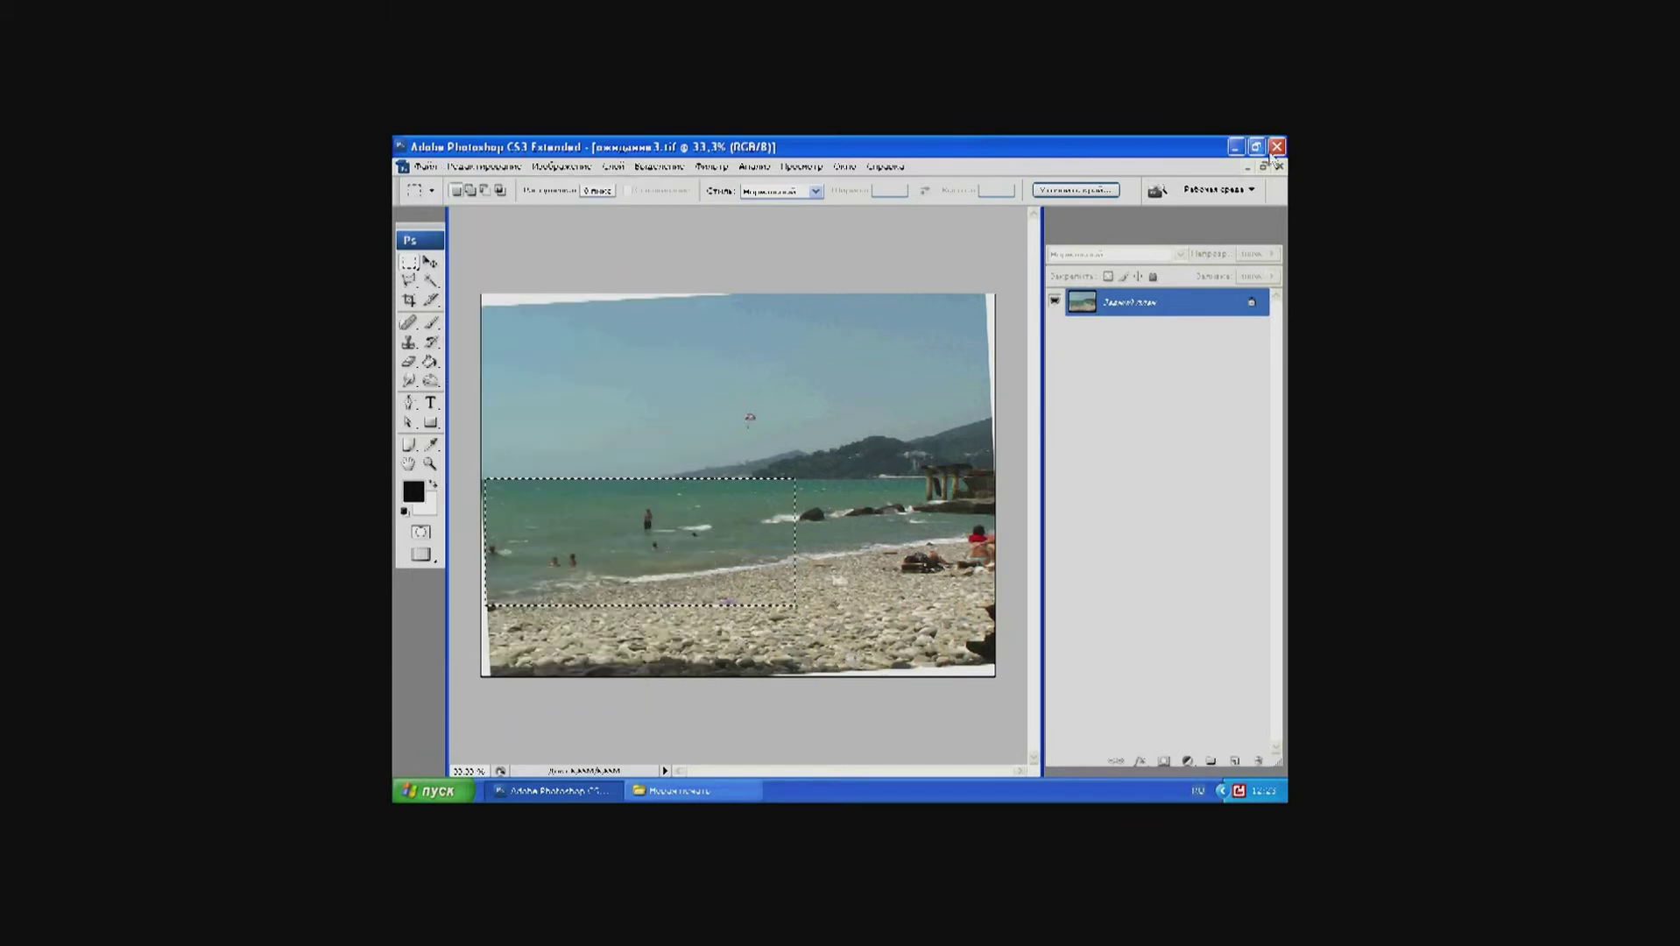
Step: Close the ожидание3 beach photo
left_click(1245, 167)
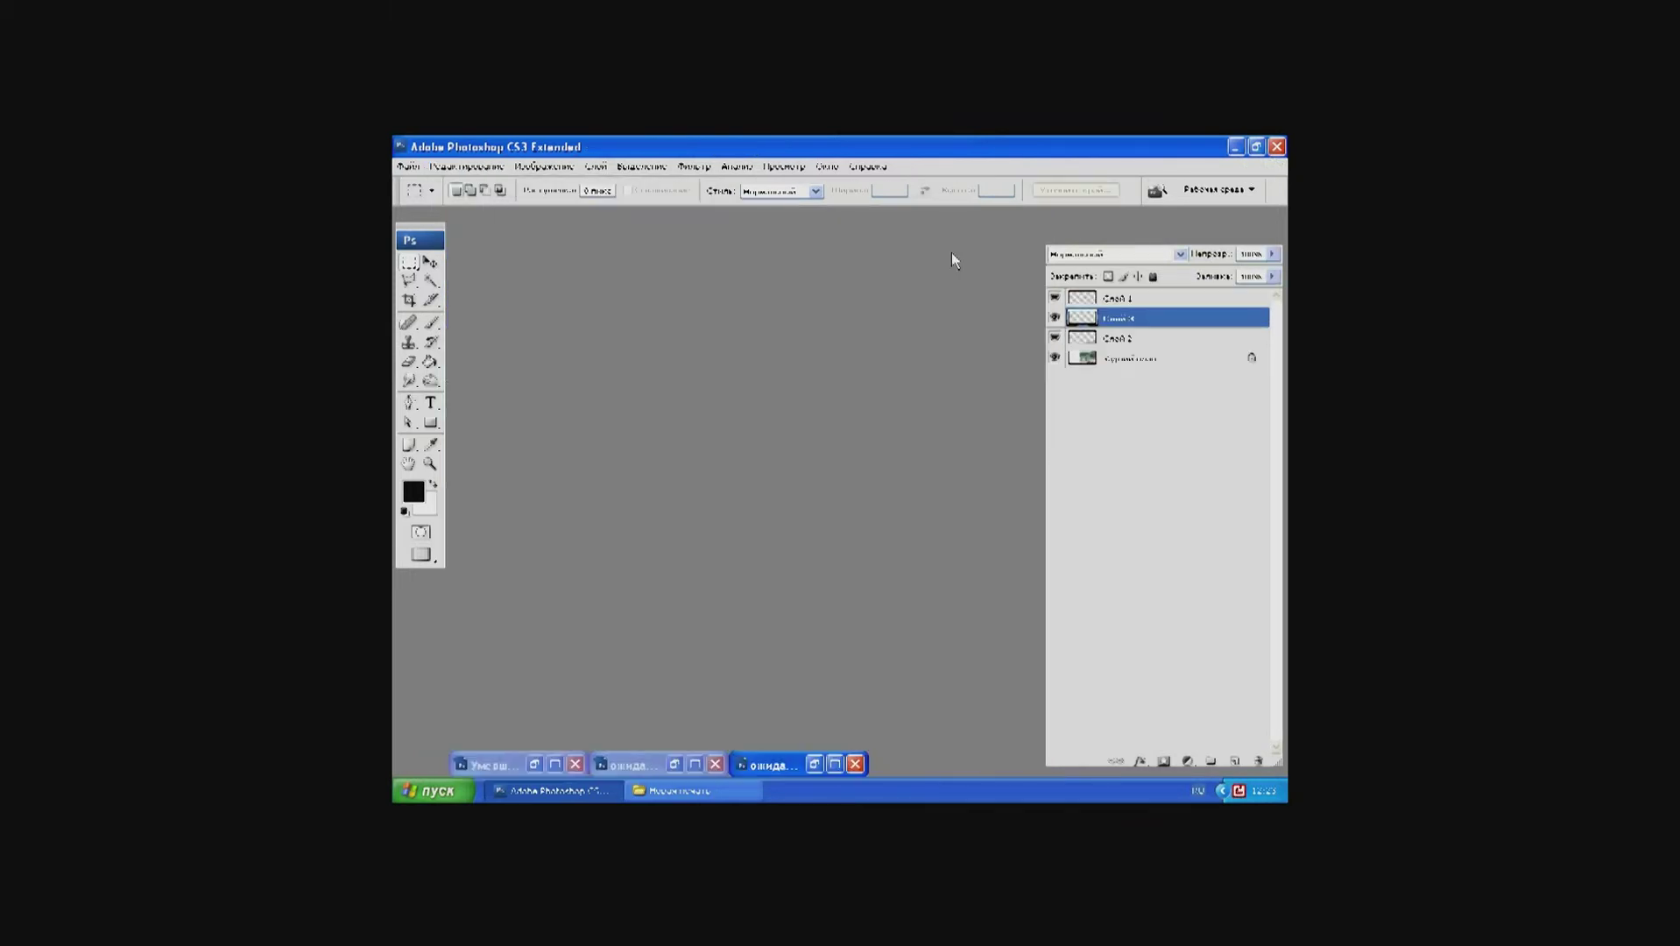
left_click(696, 765)
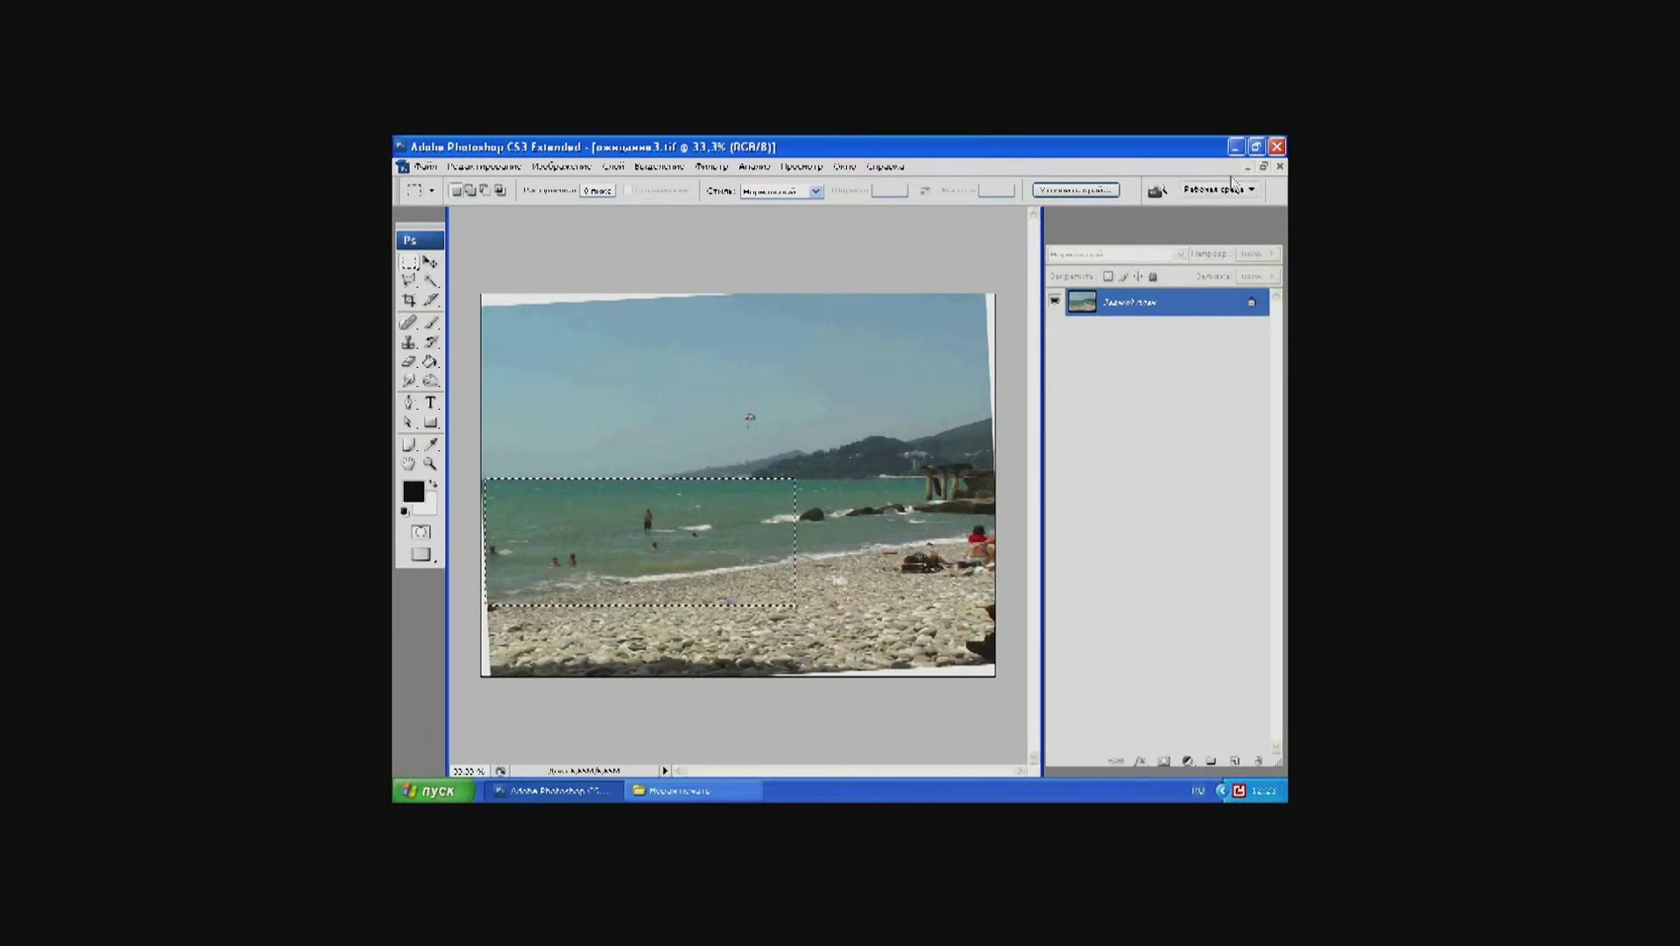
key("ctrl+w")
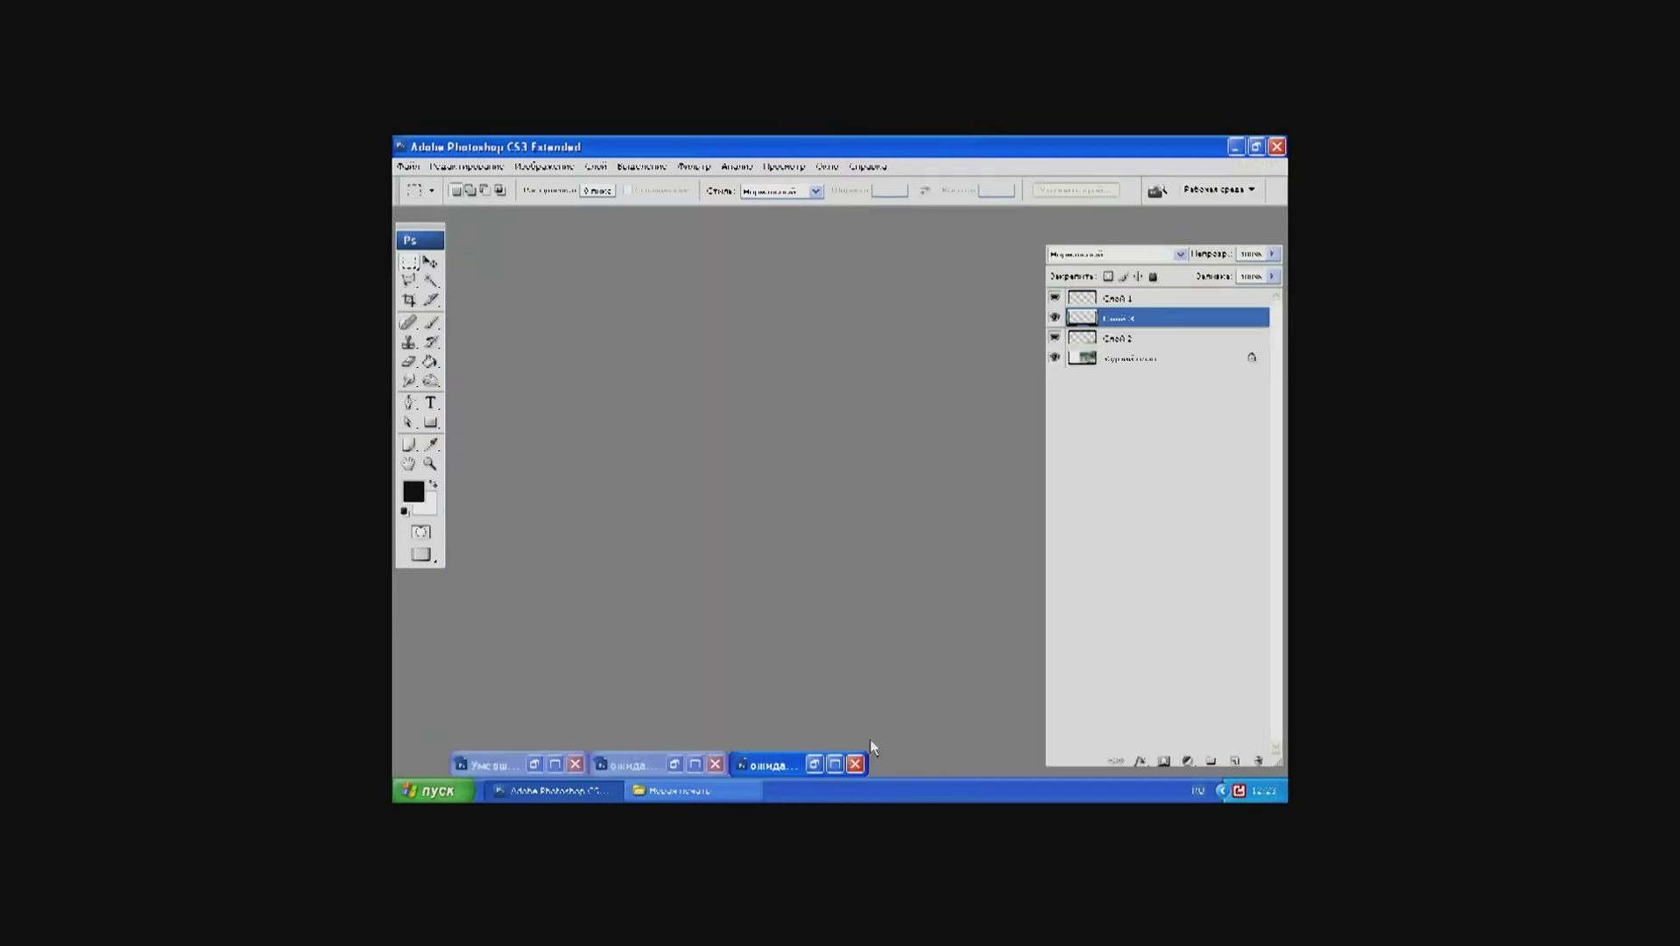
Step: Paste the copied sea strip into the woman composite as Слой 4
left_click(835, 764)
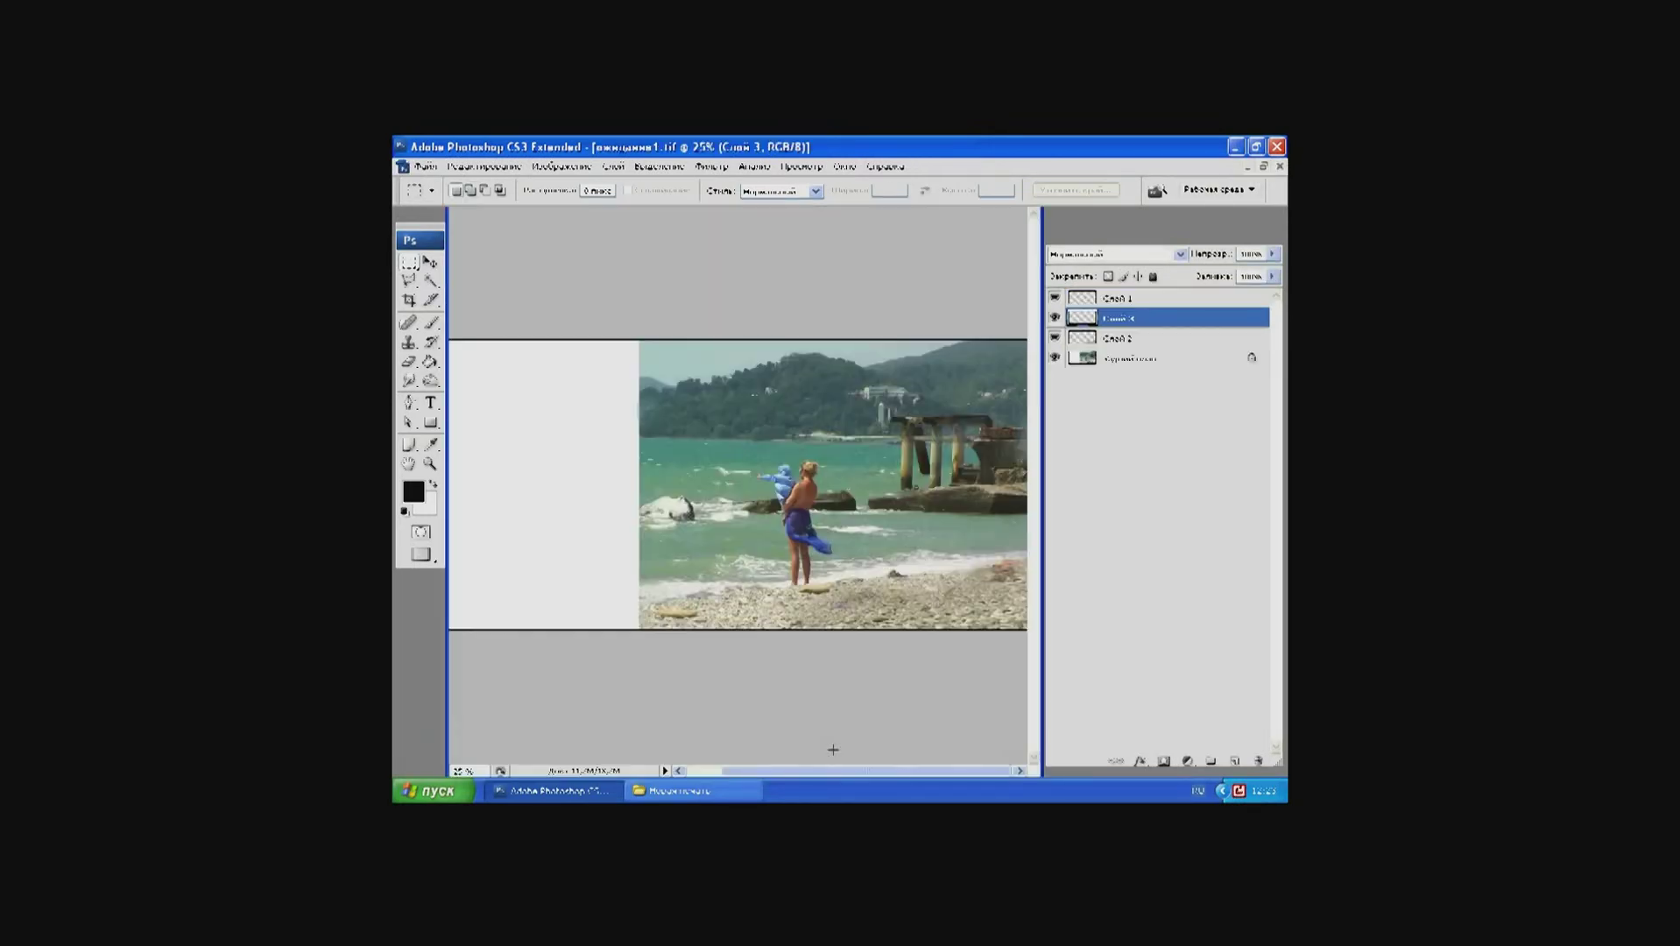
key("ctrl+v")
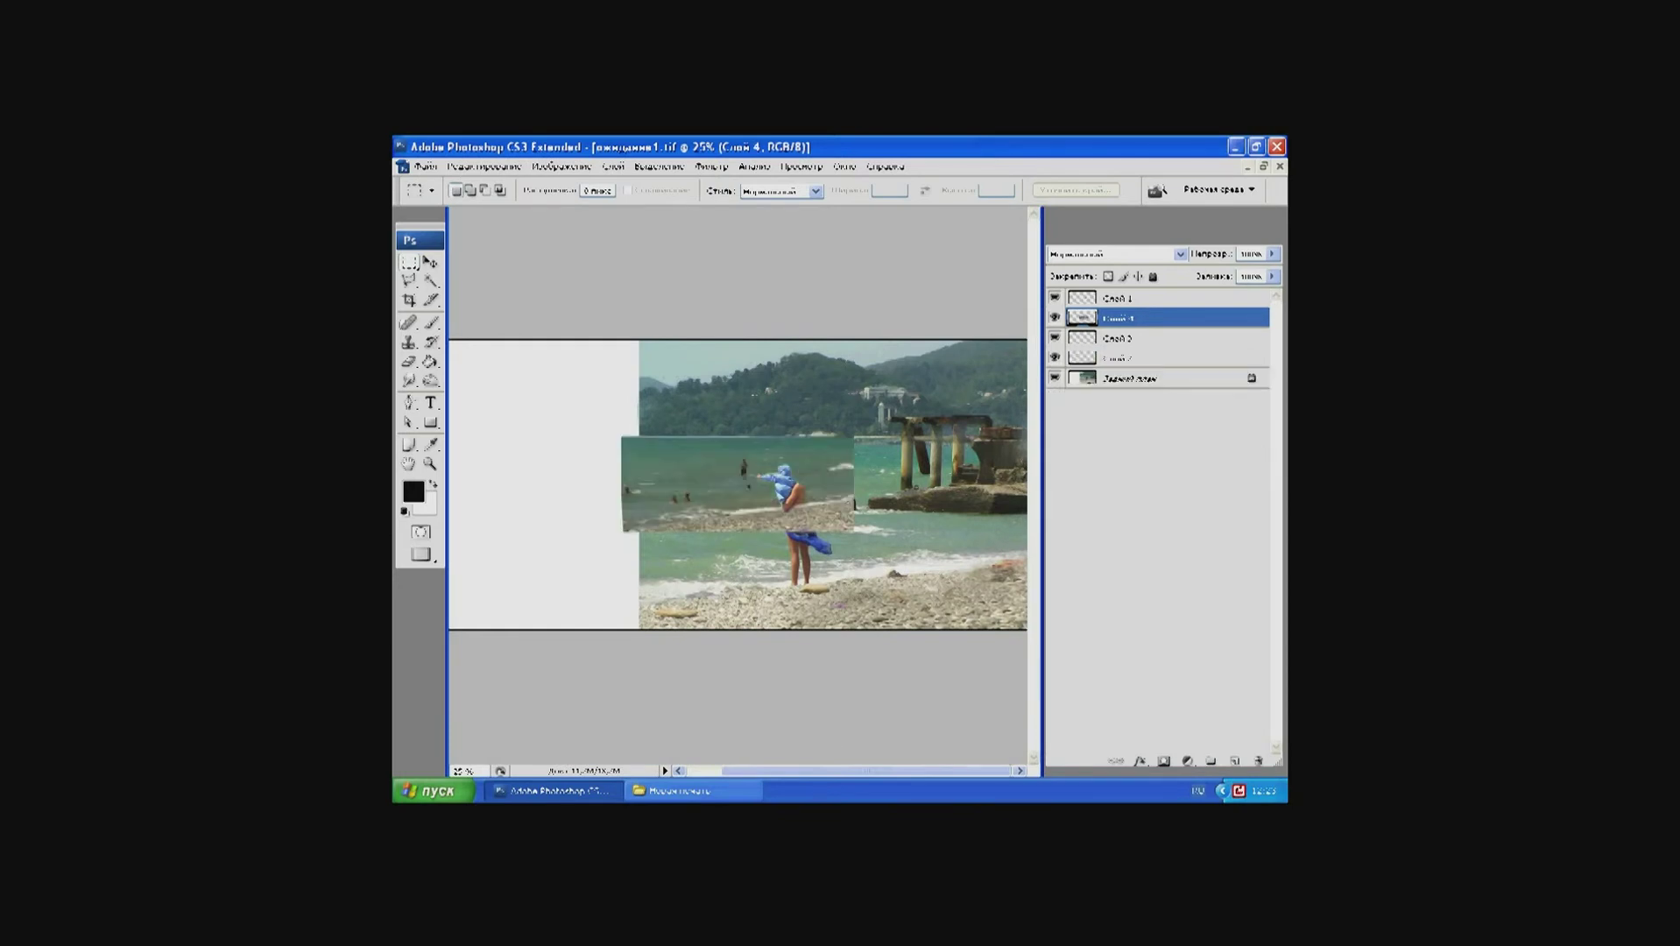
left_click(431, 266)
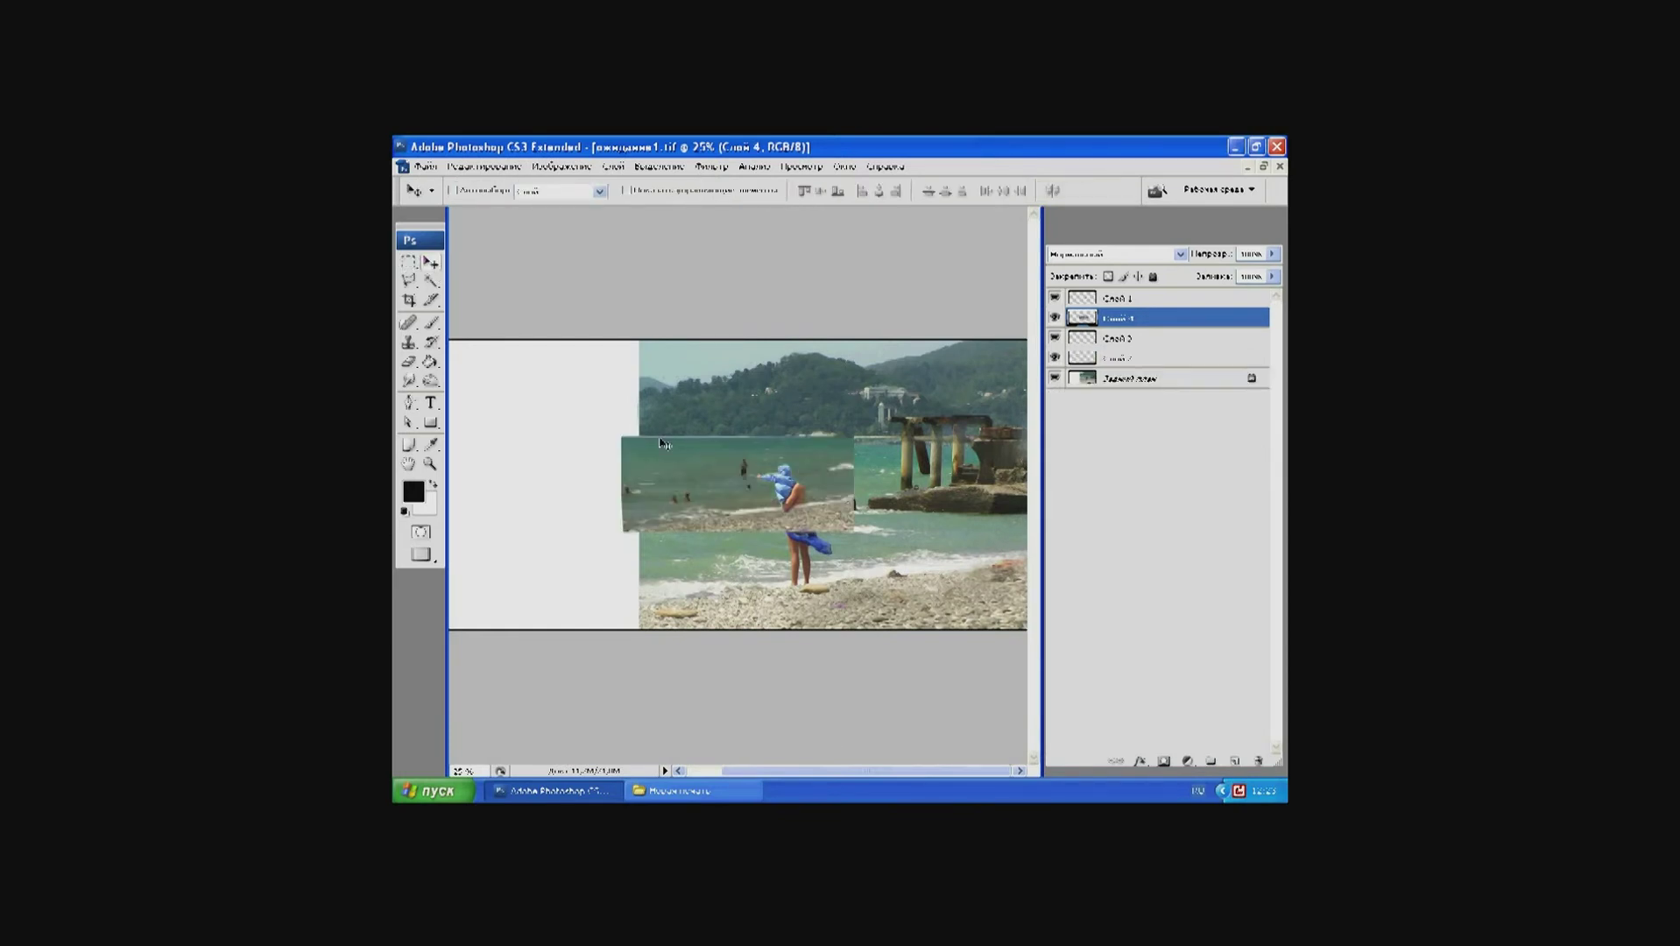
Step: Raise the strip's brightness via Brightness/Contrast and drag it to the canvas's left edge
left_click(565, 168)
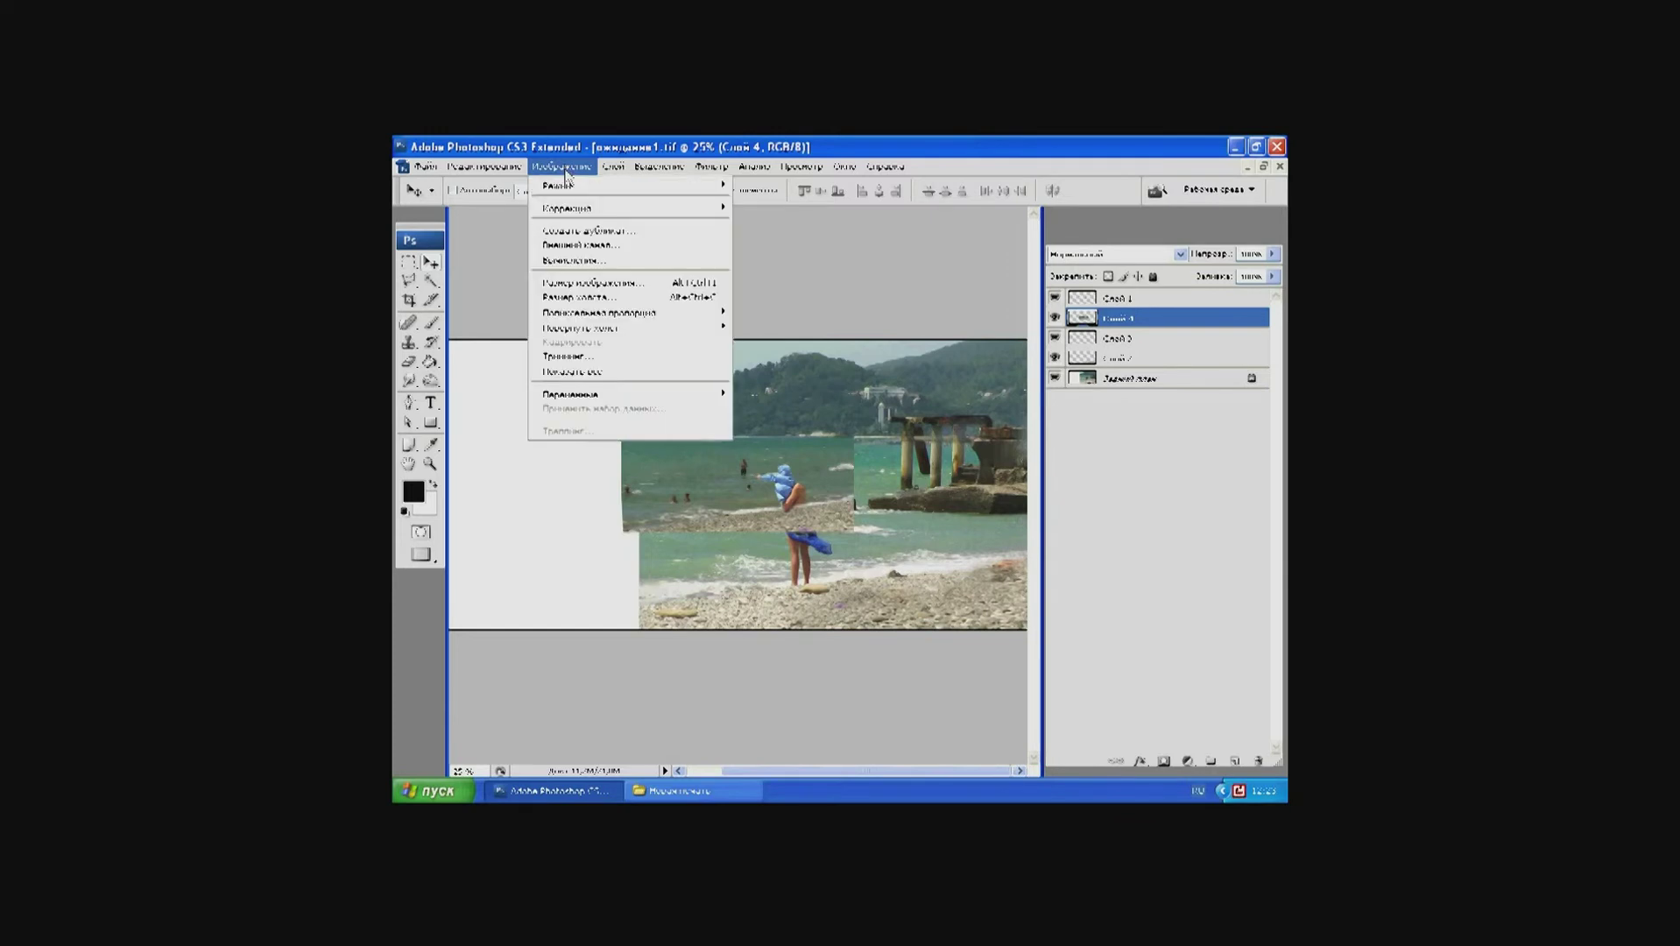
mouse_move(567, 207)
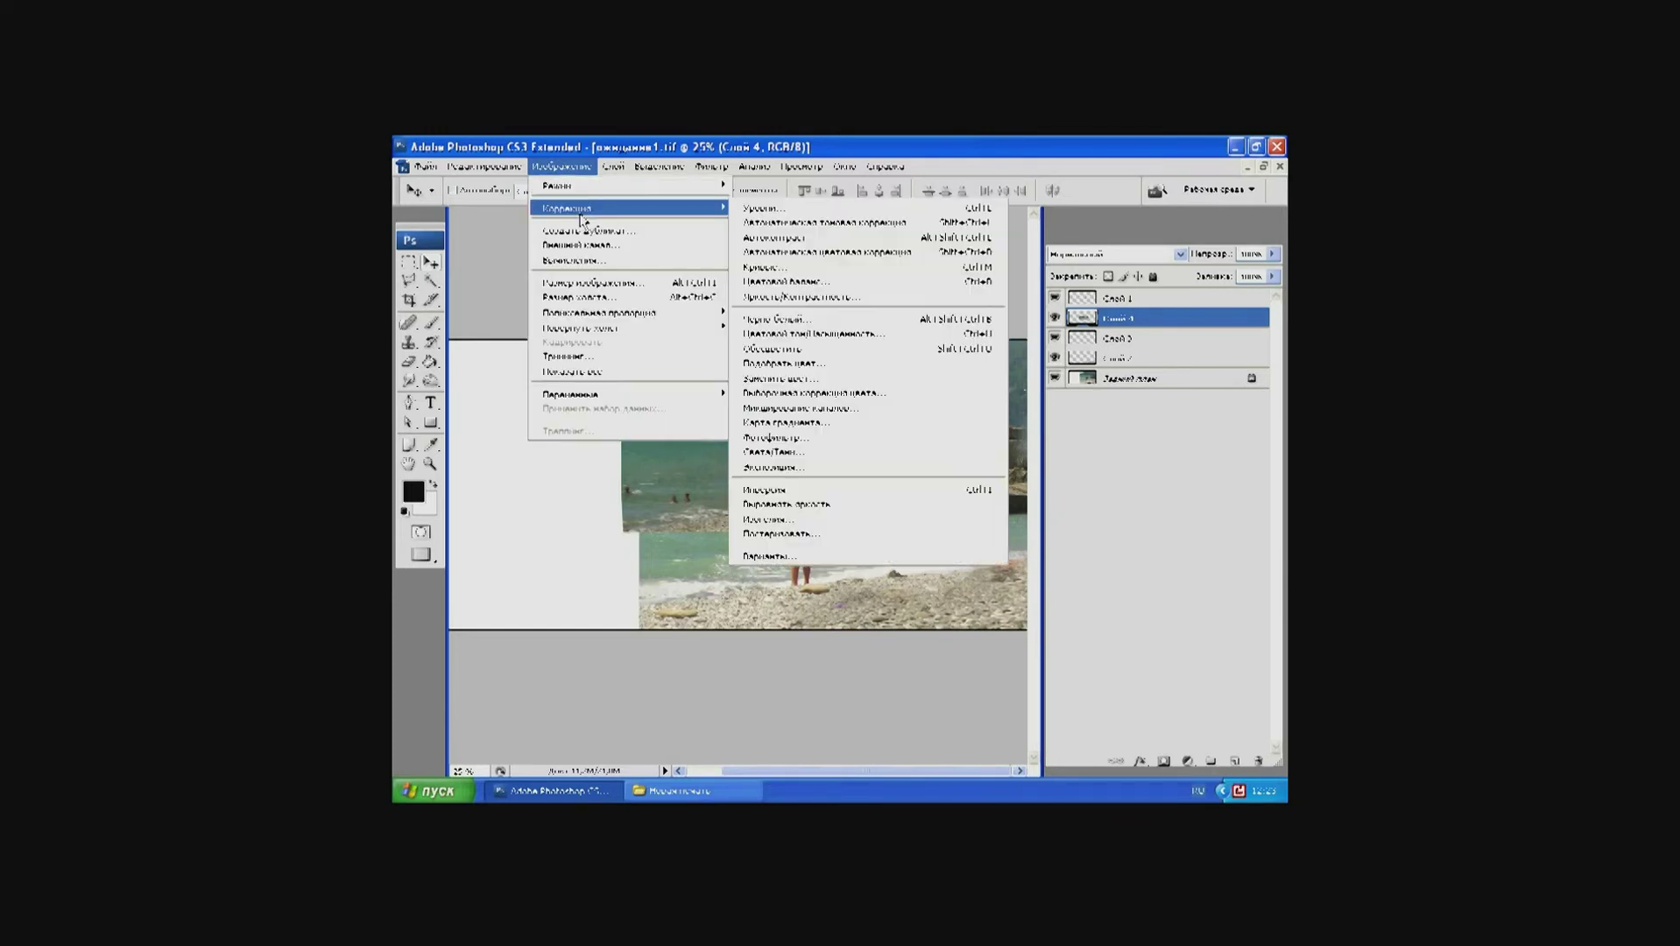
left_click(823, 298)
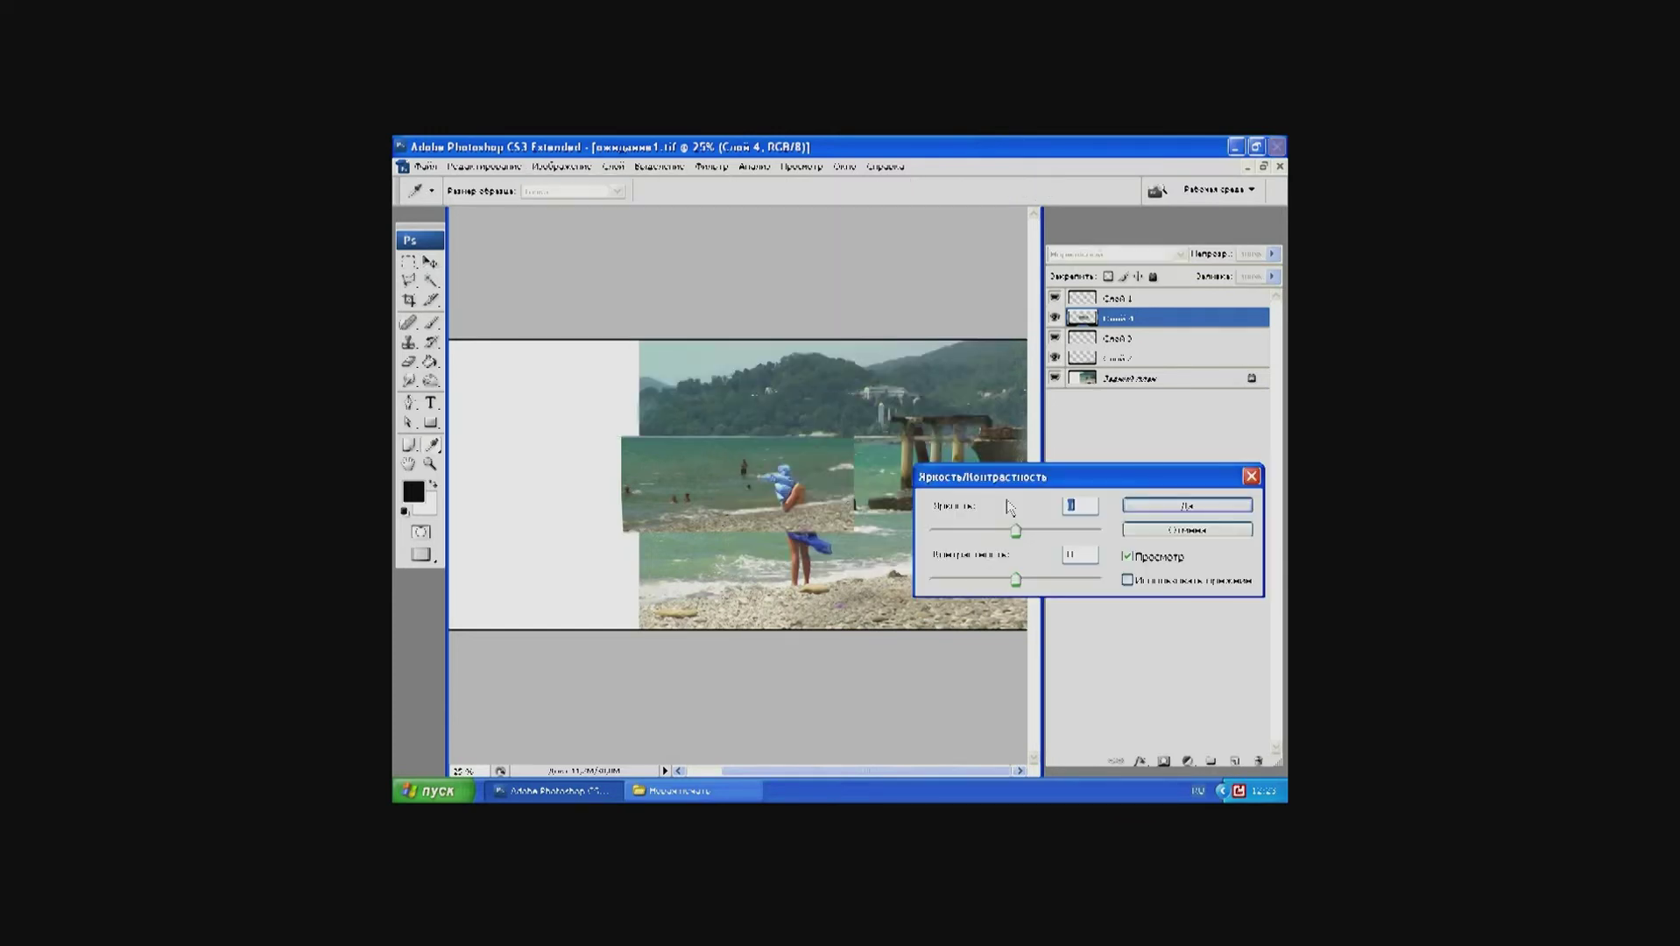
mouse_move(1015, 531)
left_mouse_down()
mouse_move(1060, 530)
mouse_move(1035, 581)
left_mouse_up()
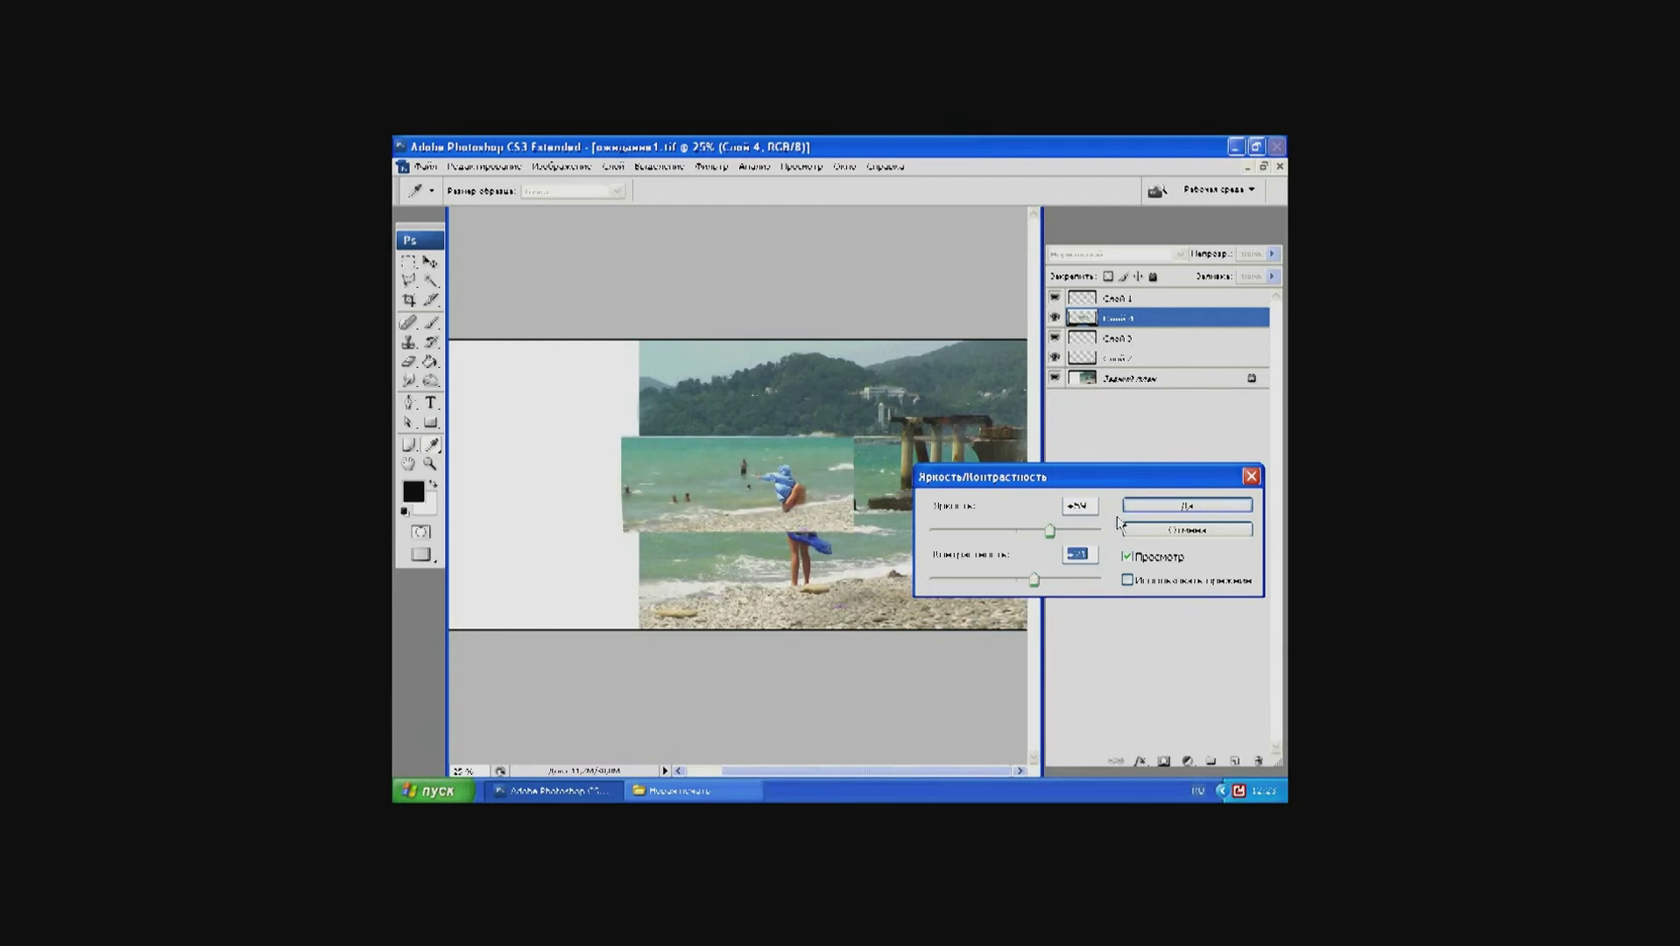
left_click(1141, 508)
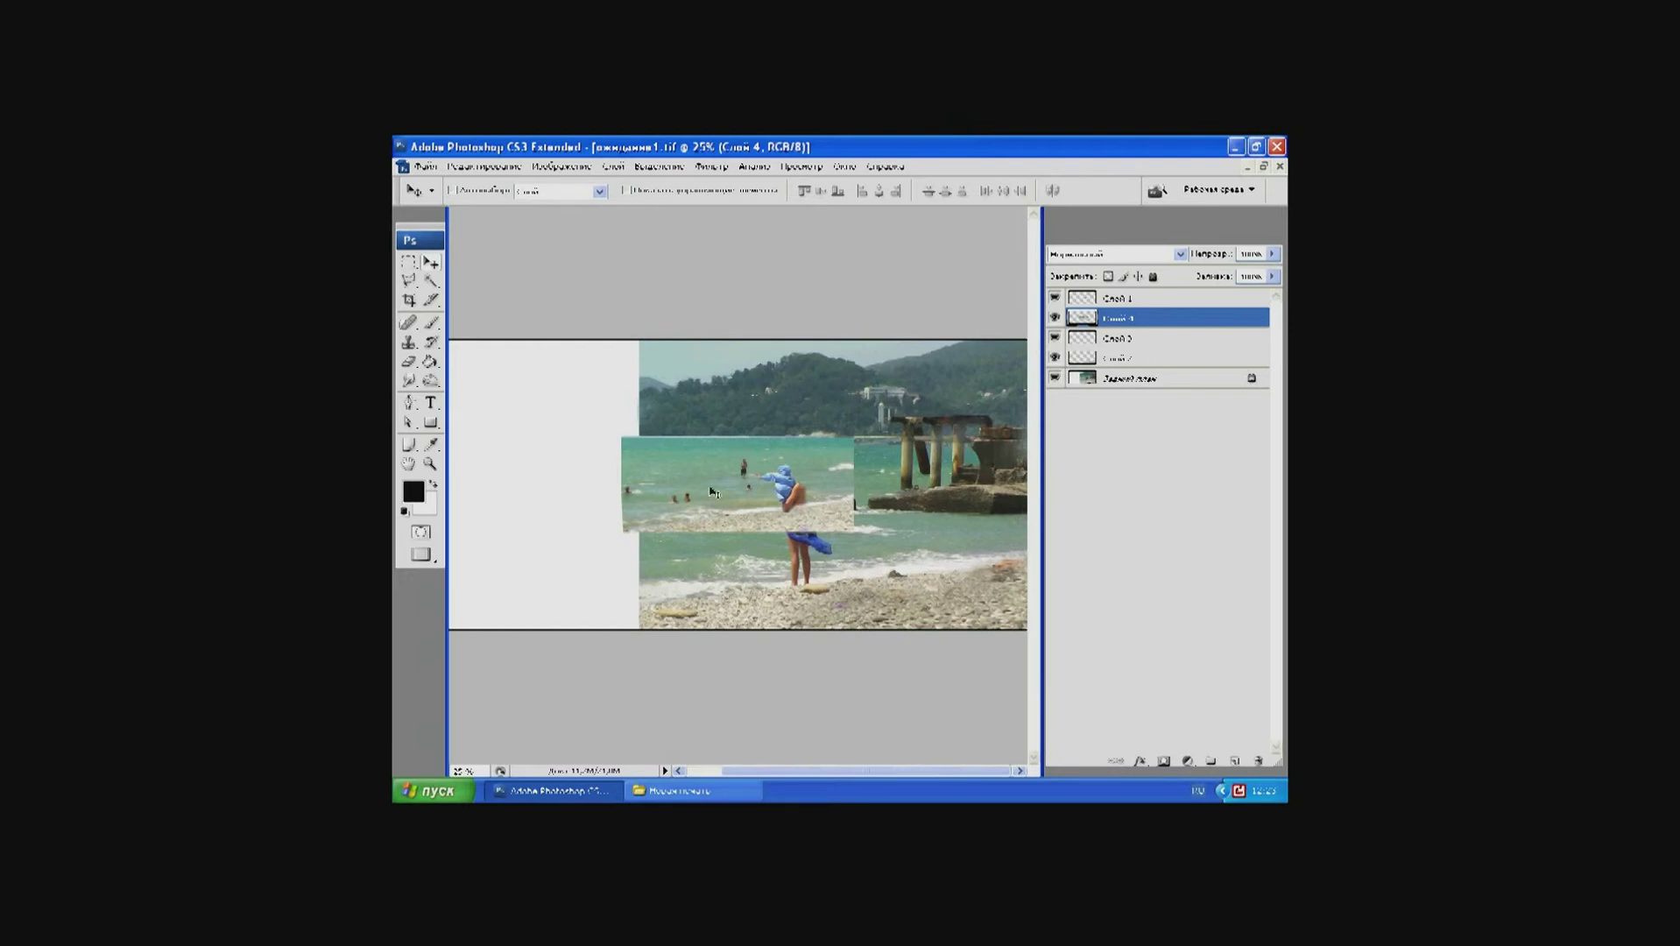
left_click_drag(712, 492, 500, 489)
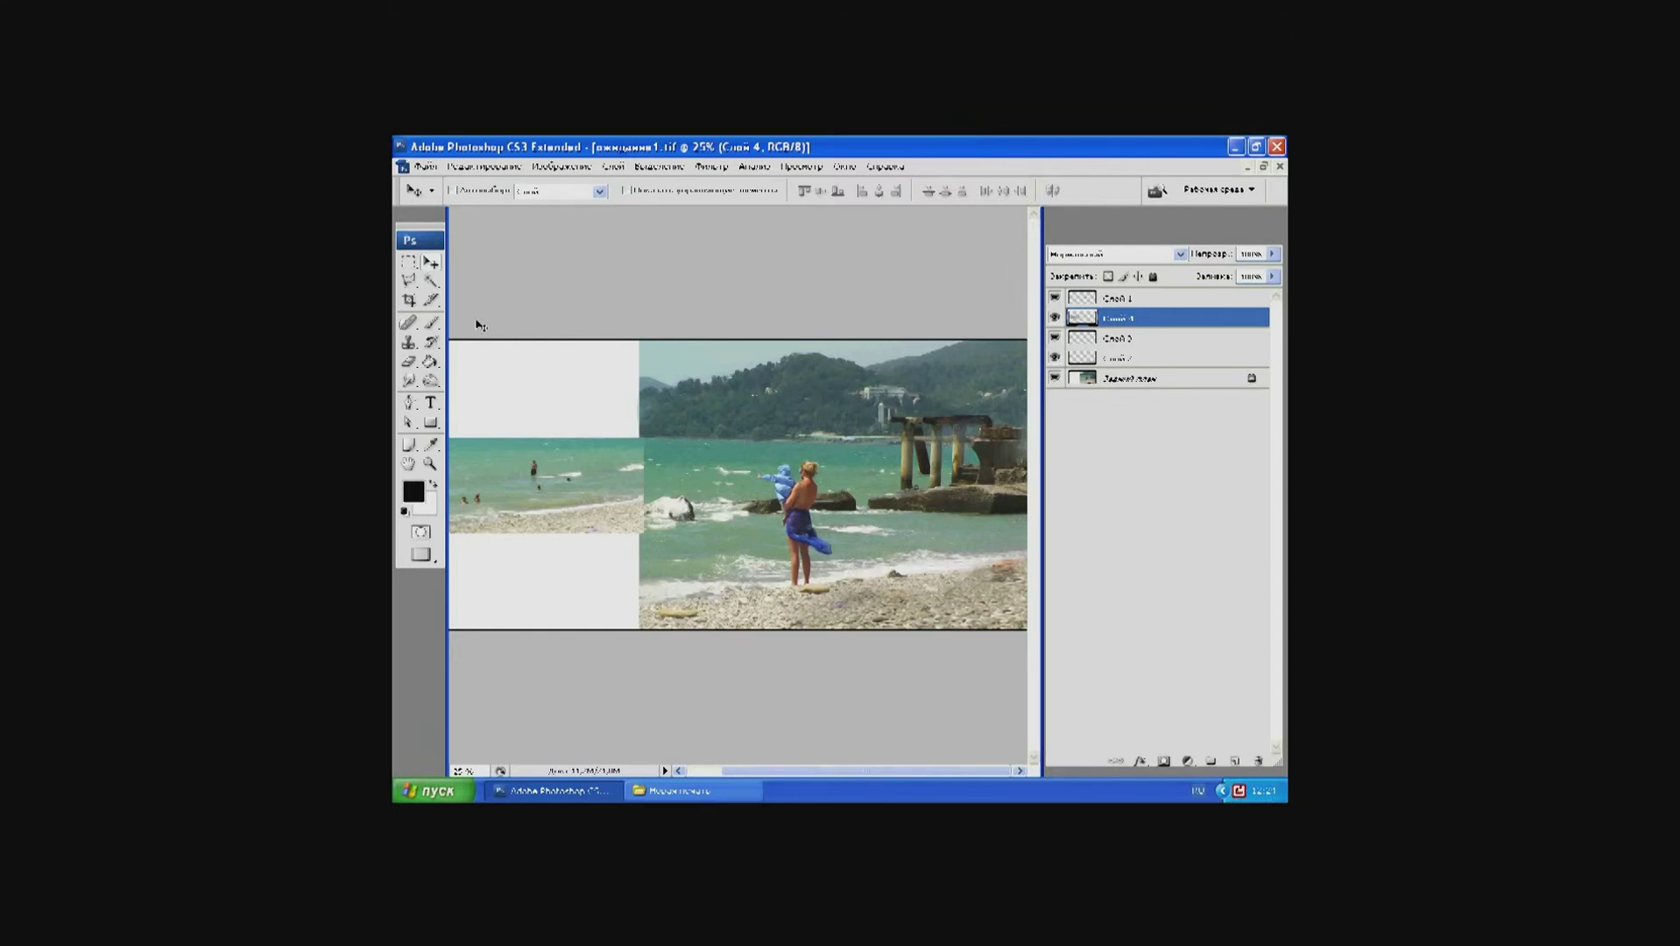
Step: Scale the Слой 4 sea strip to about 157% to fill the canvas's lower left
key("ctrl+minus")
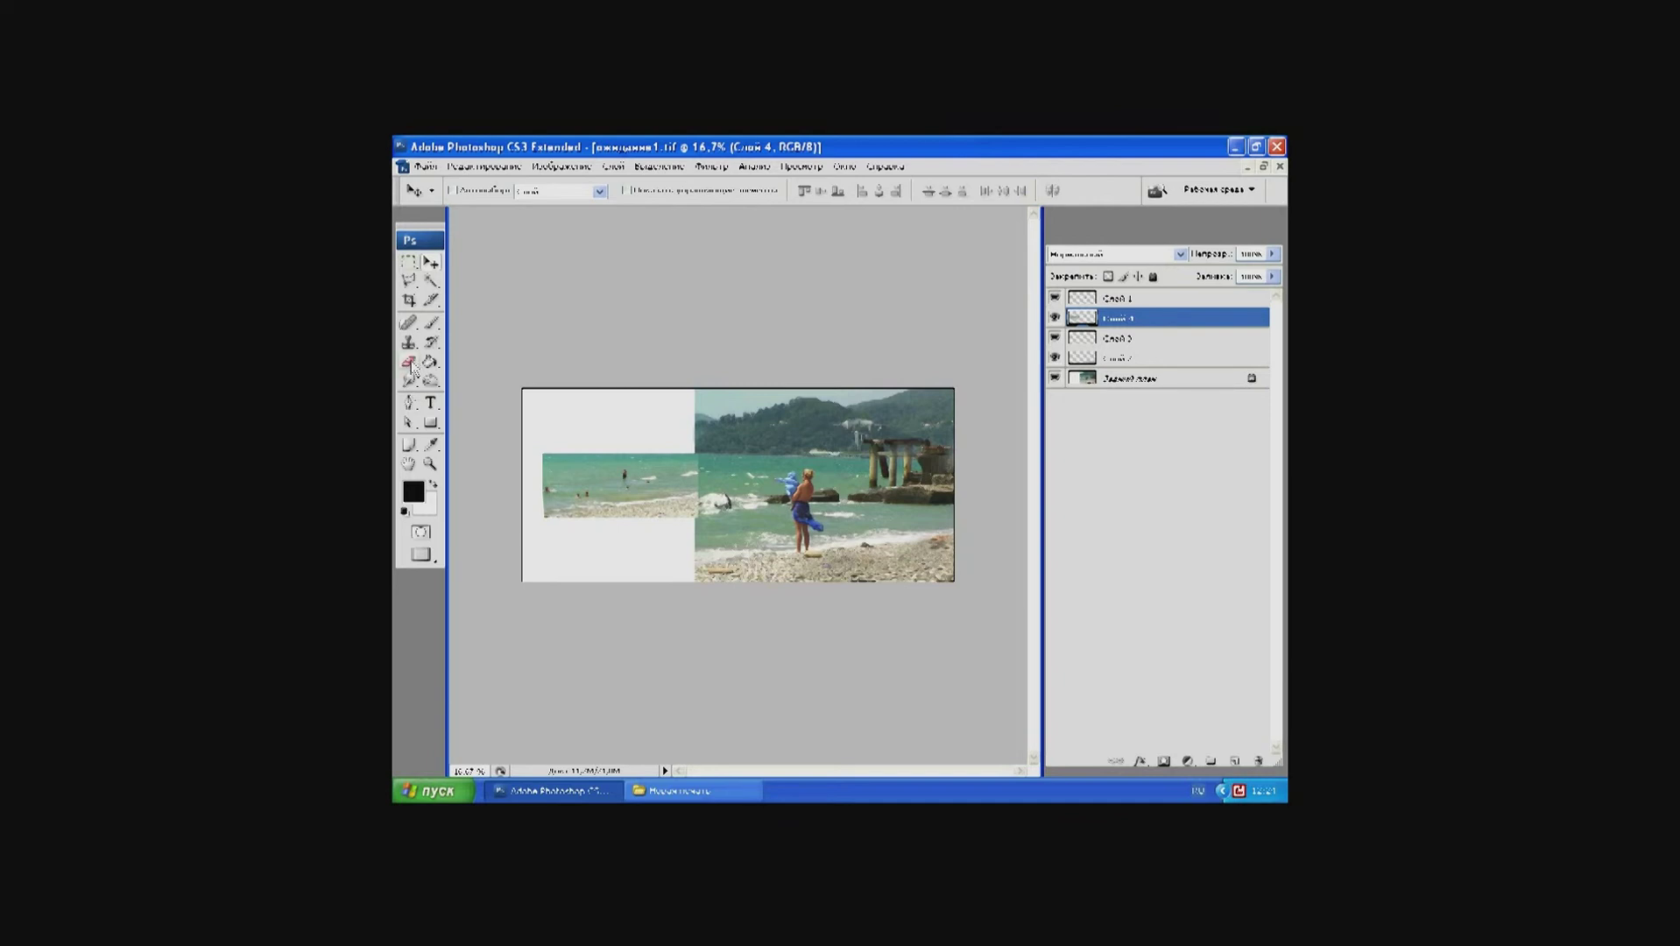
left_click(487, 167)
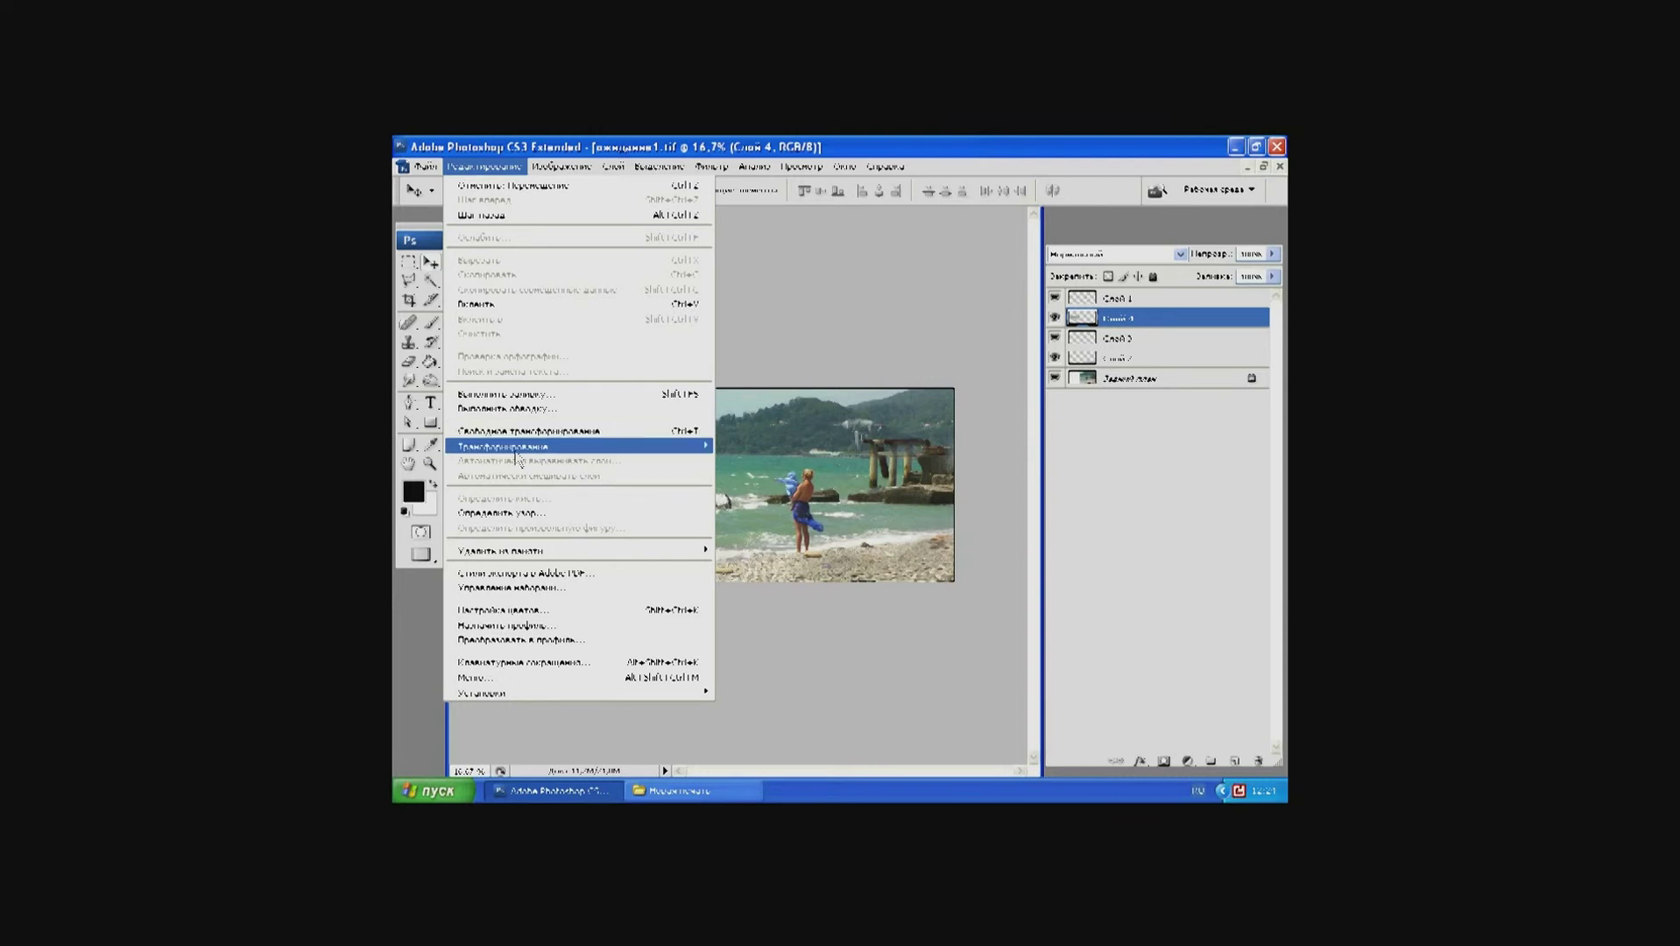
left_click(676, 458)
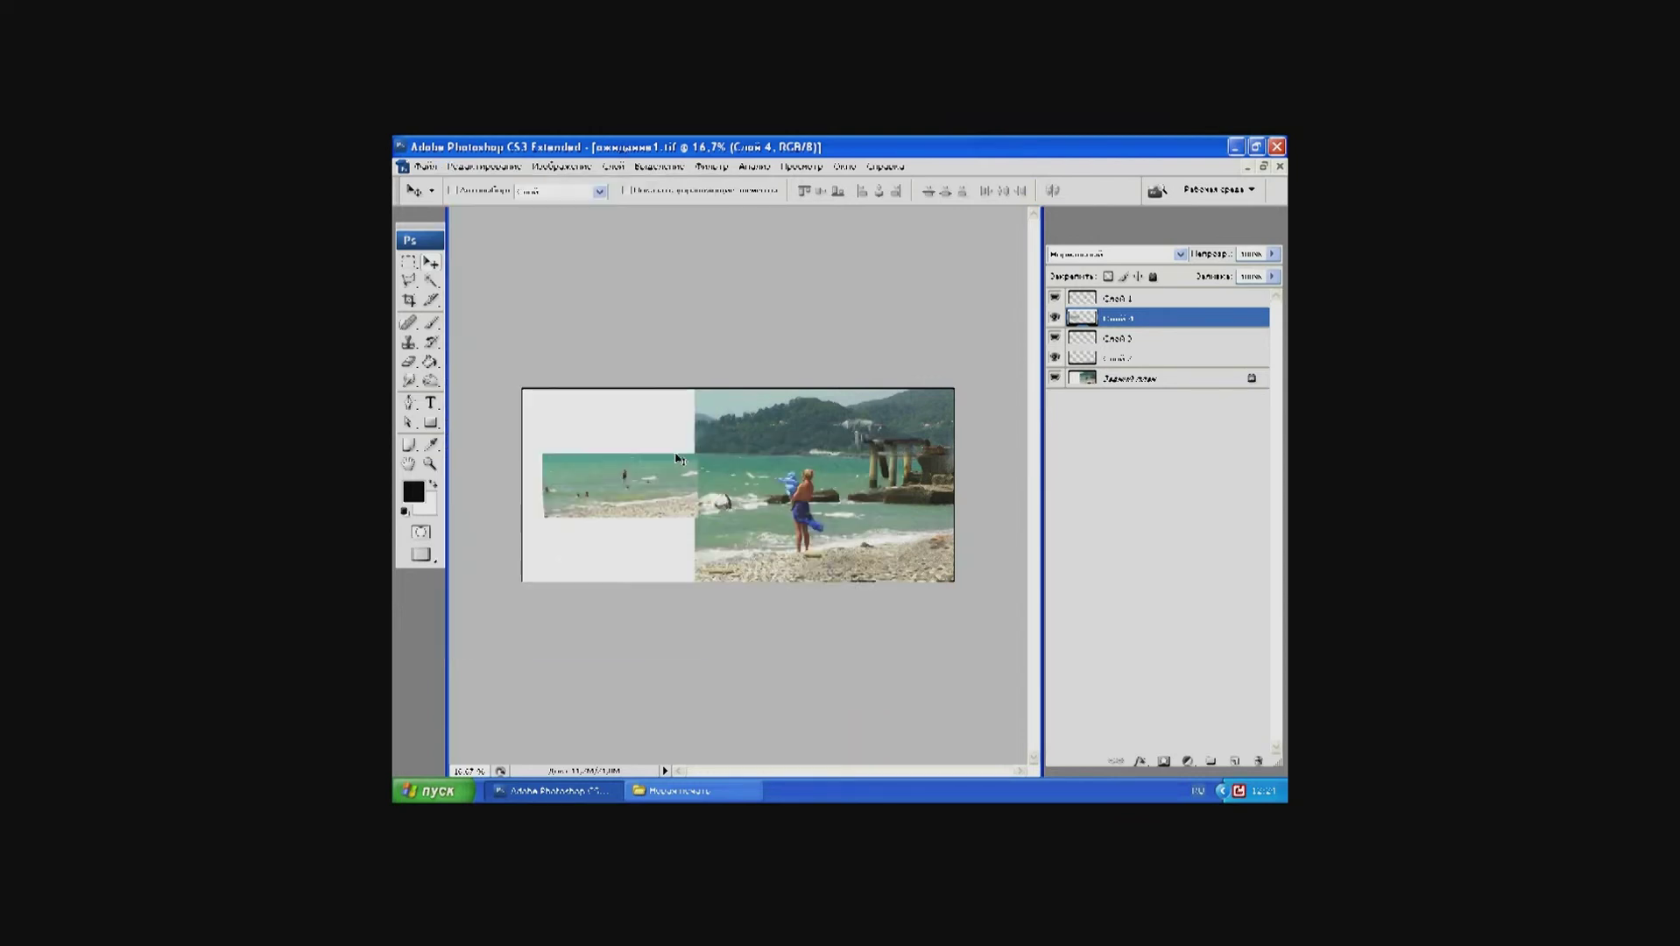
left_click(485, 166)
mouse_move(577, 446)
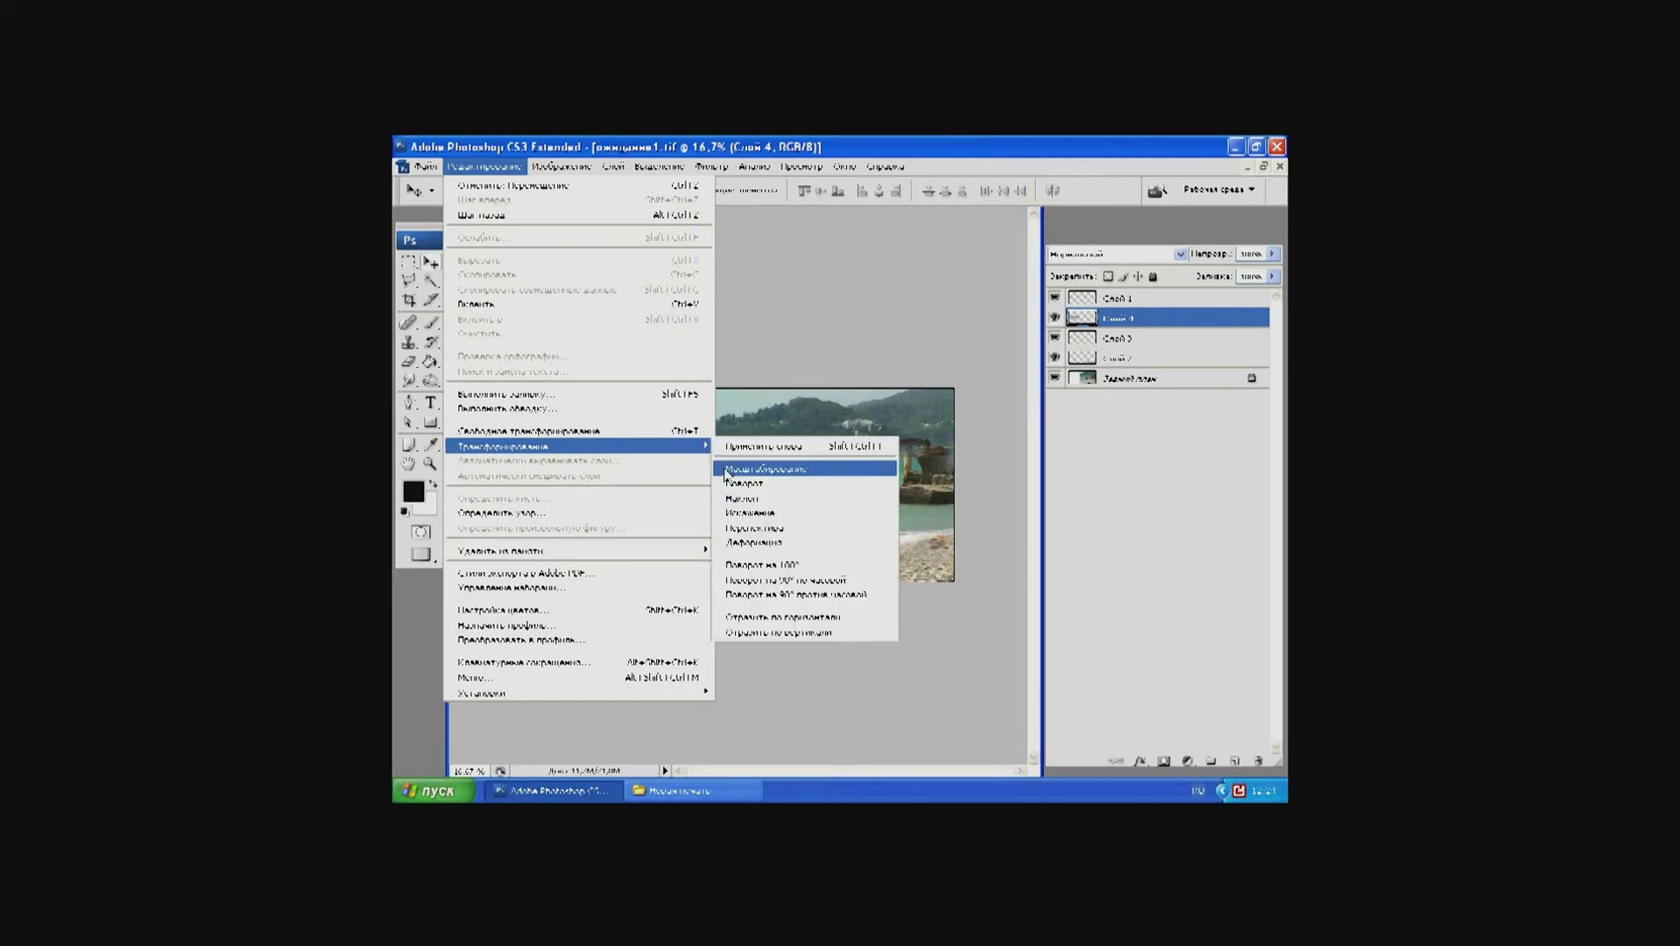
left_click(725, 472)
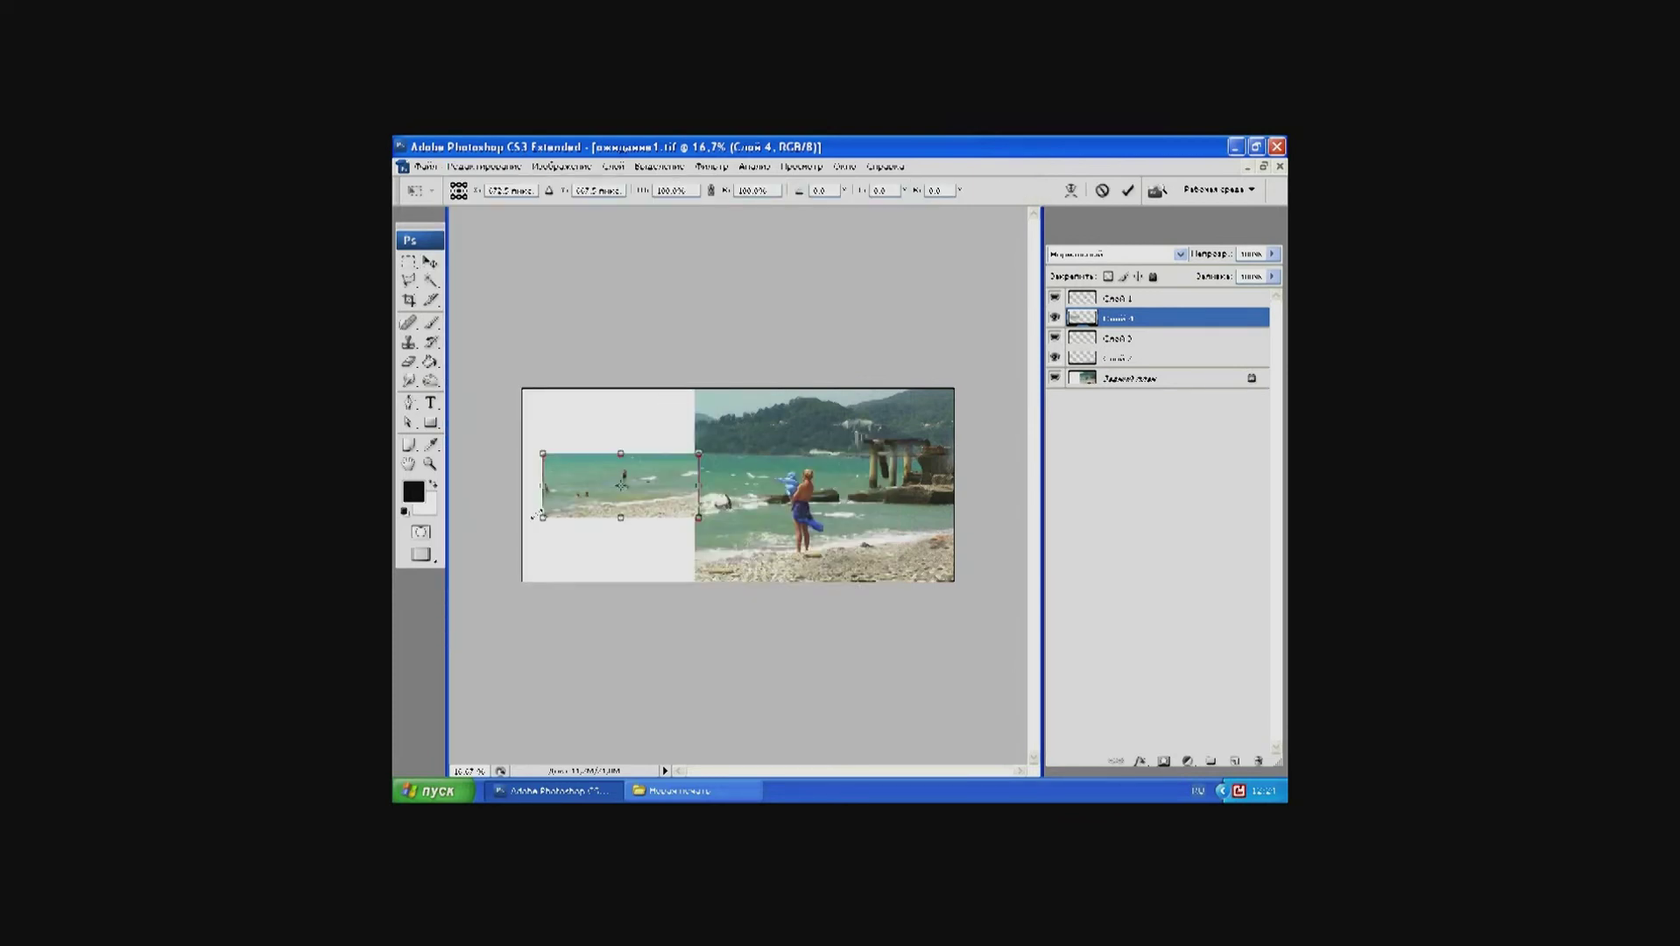
left_click_drag(547, 514, 396, 754)
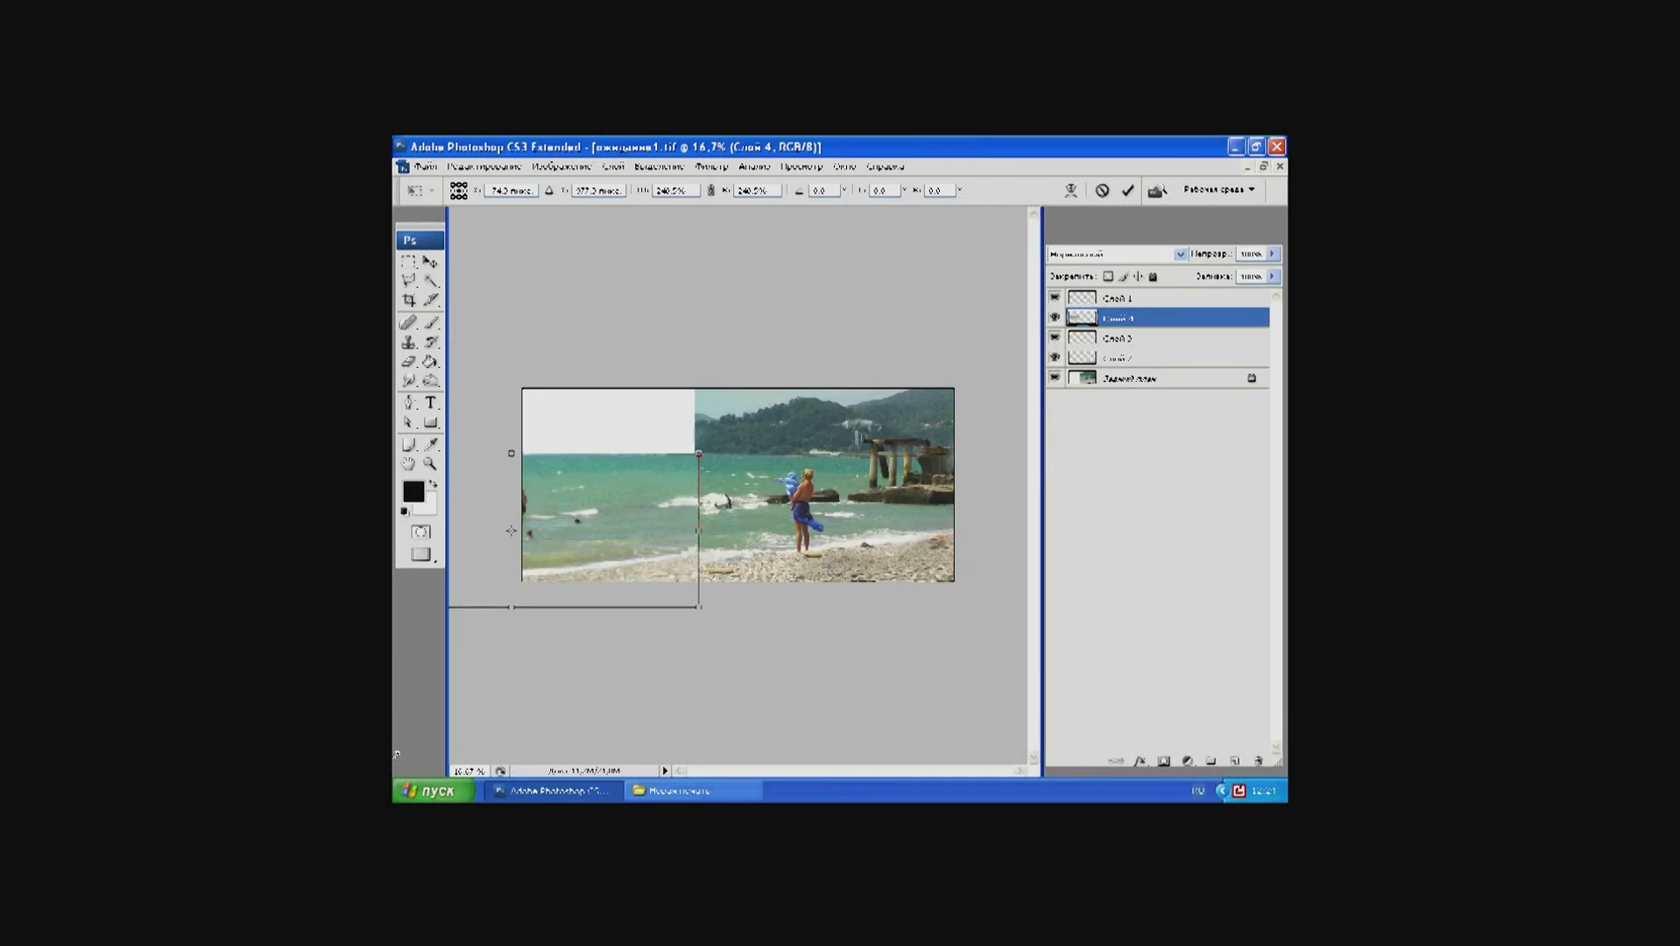
left_click_drag(395, 754, 401, 440)
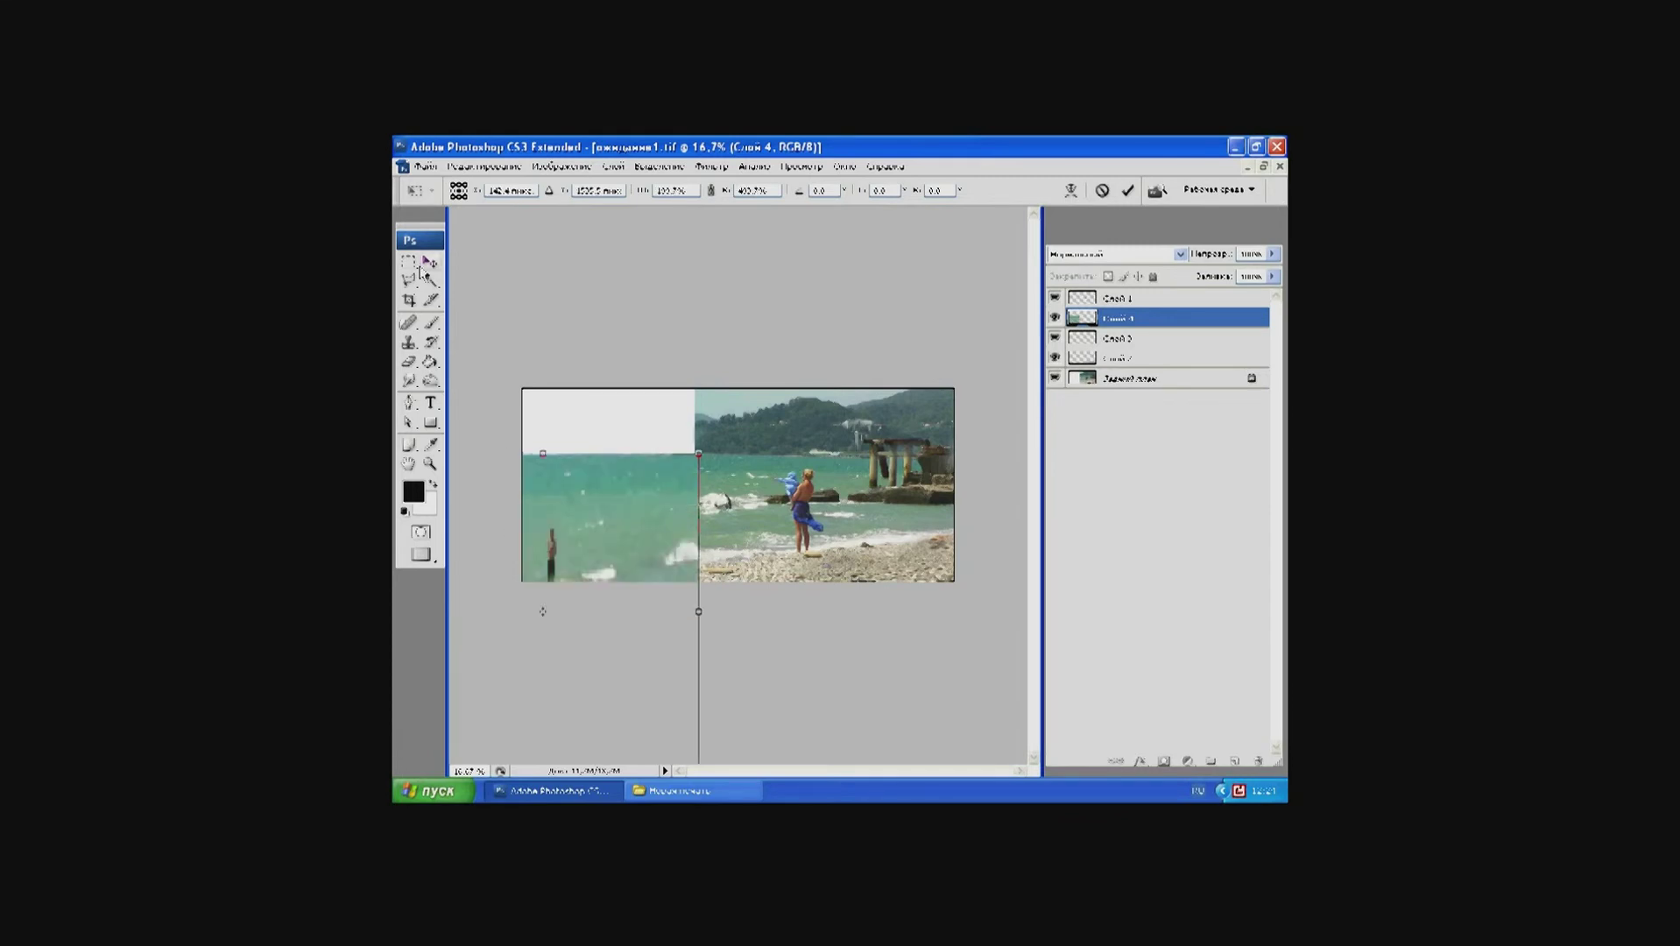
key("ctrl+z")
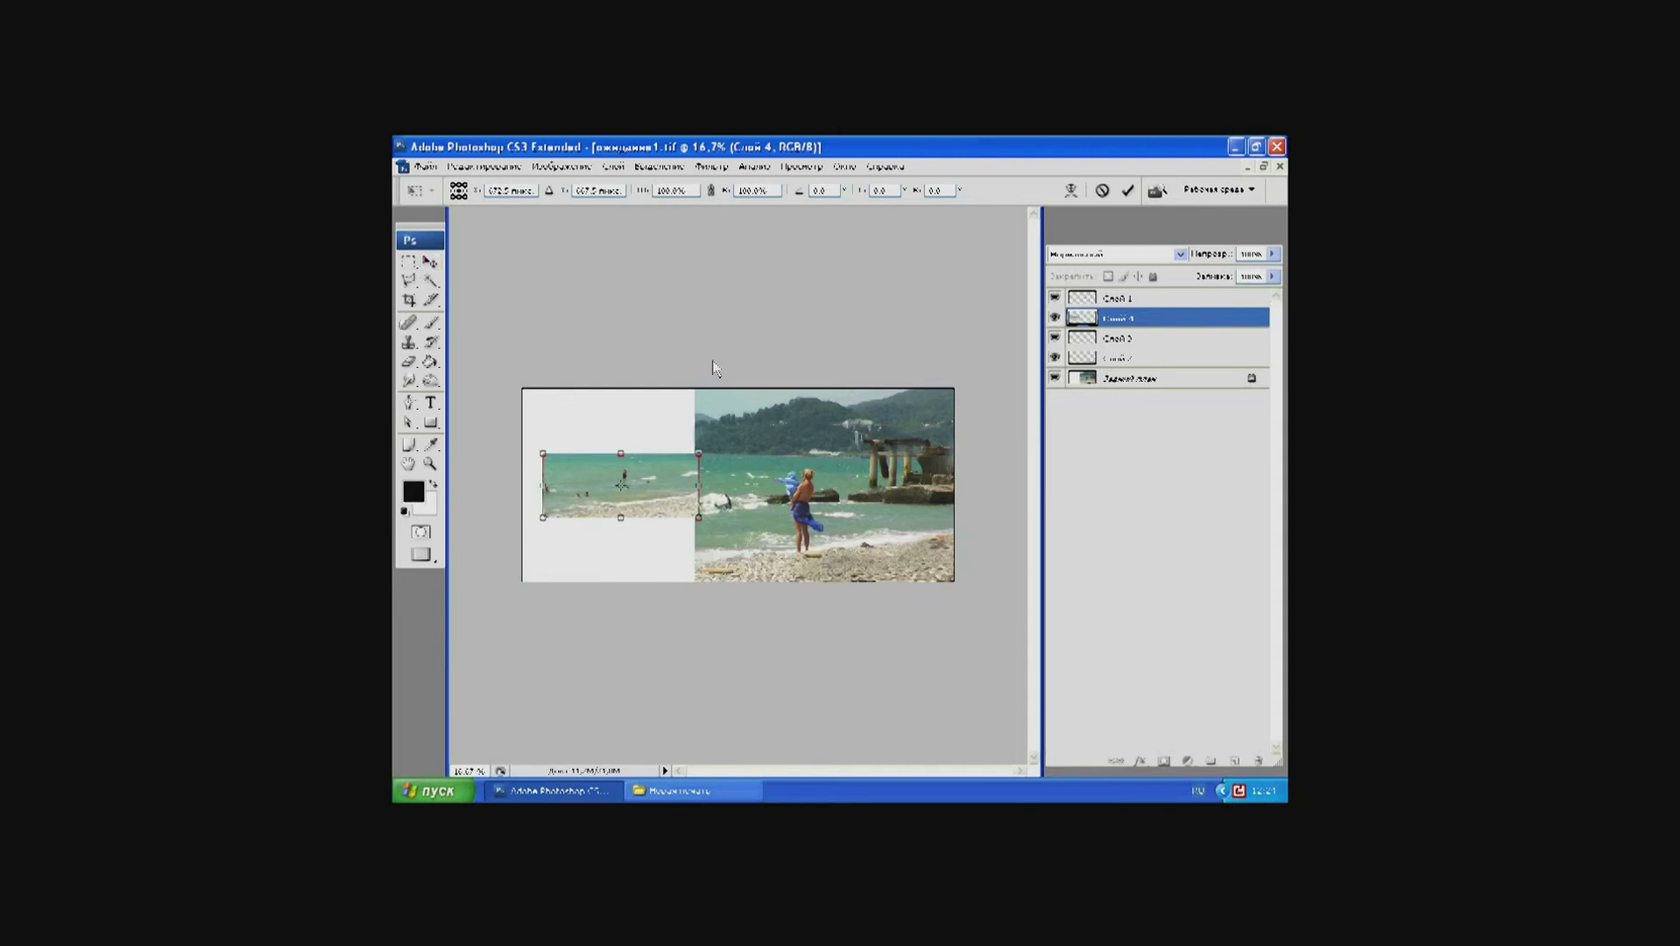
left_click_drag(698, 517, 780, 615)
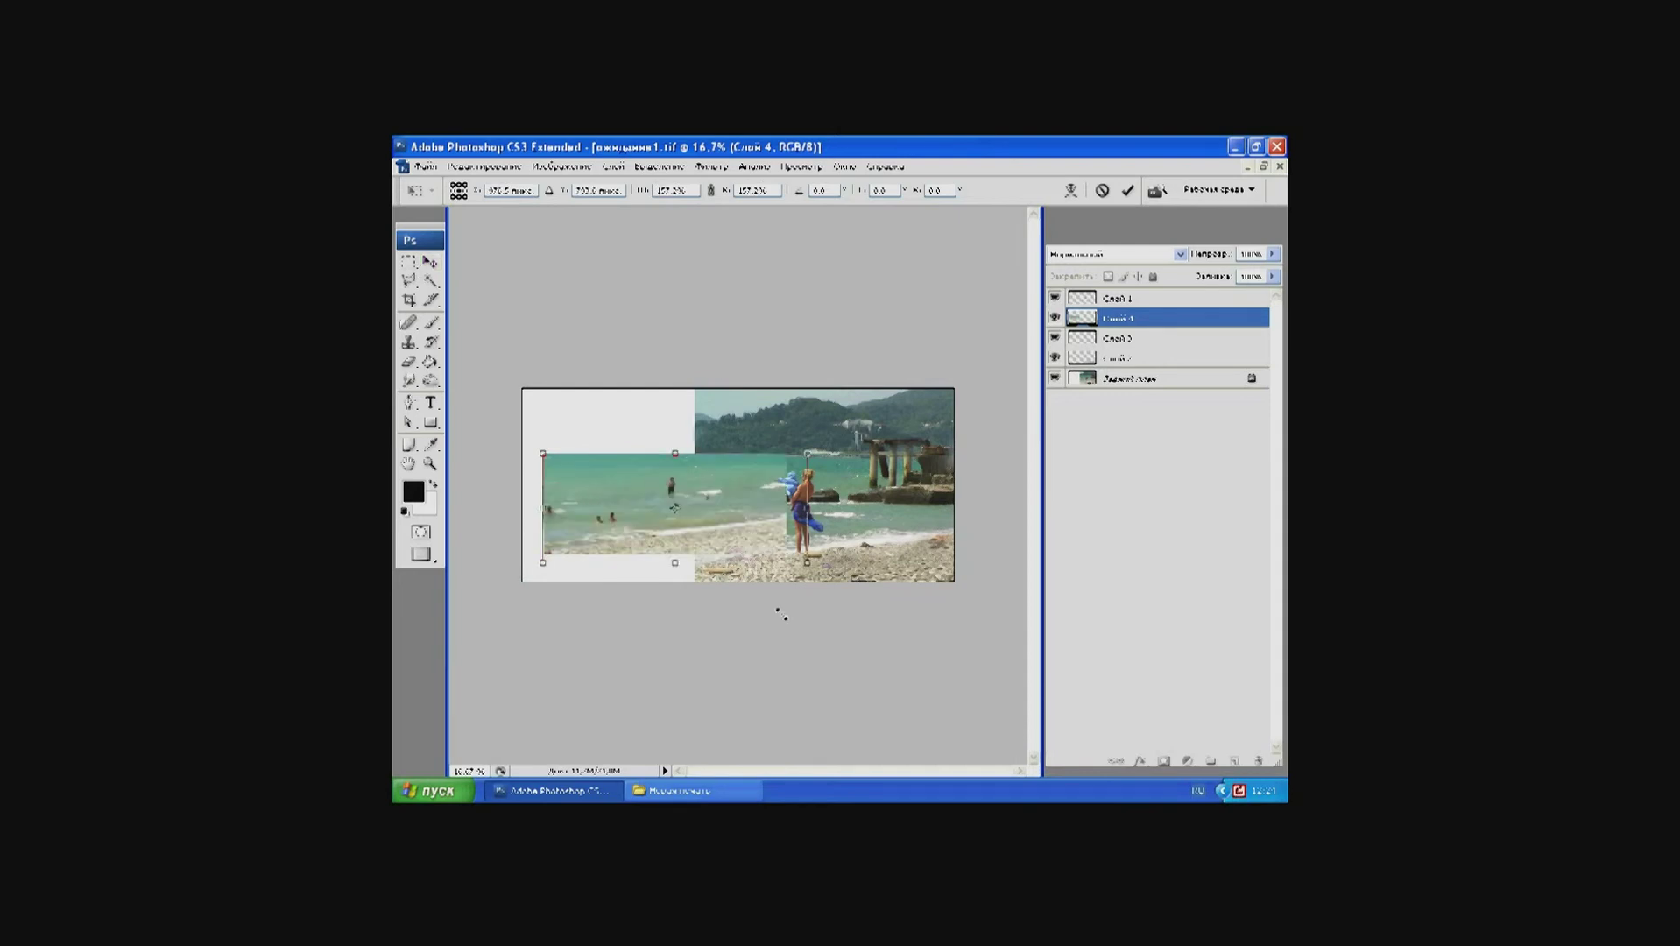
key("Return")
left_click(1125, 361)
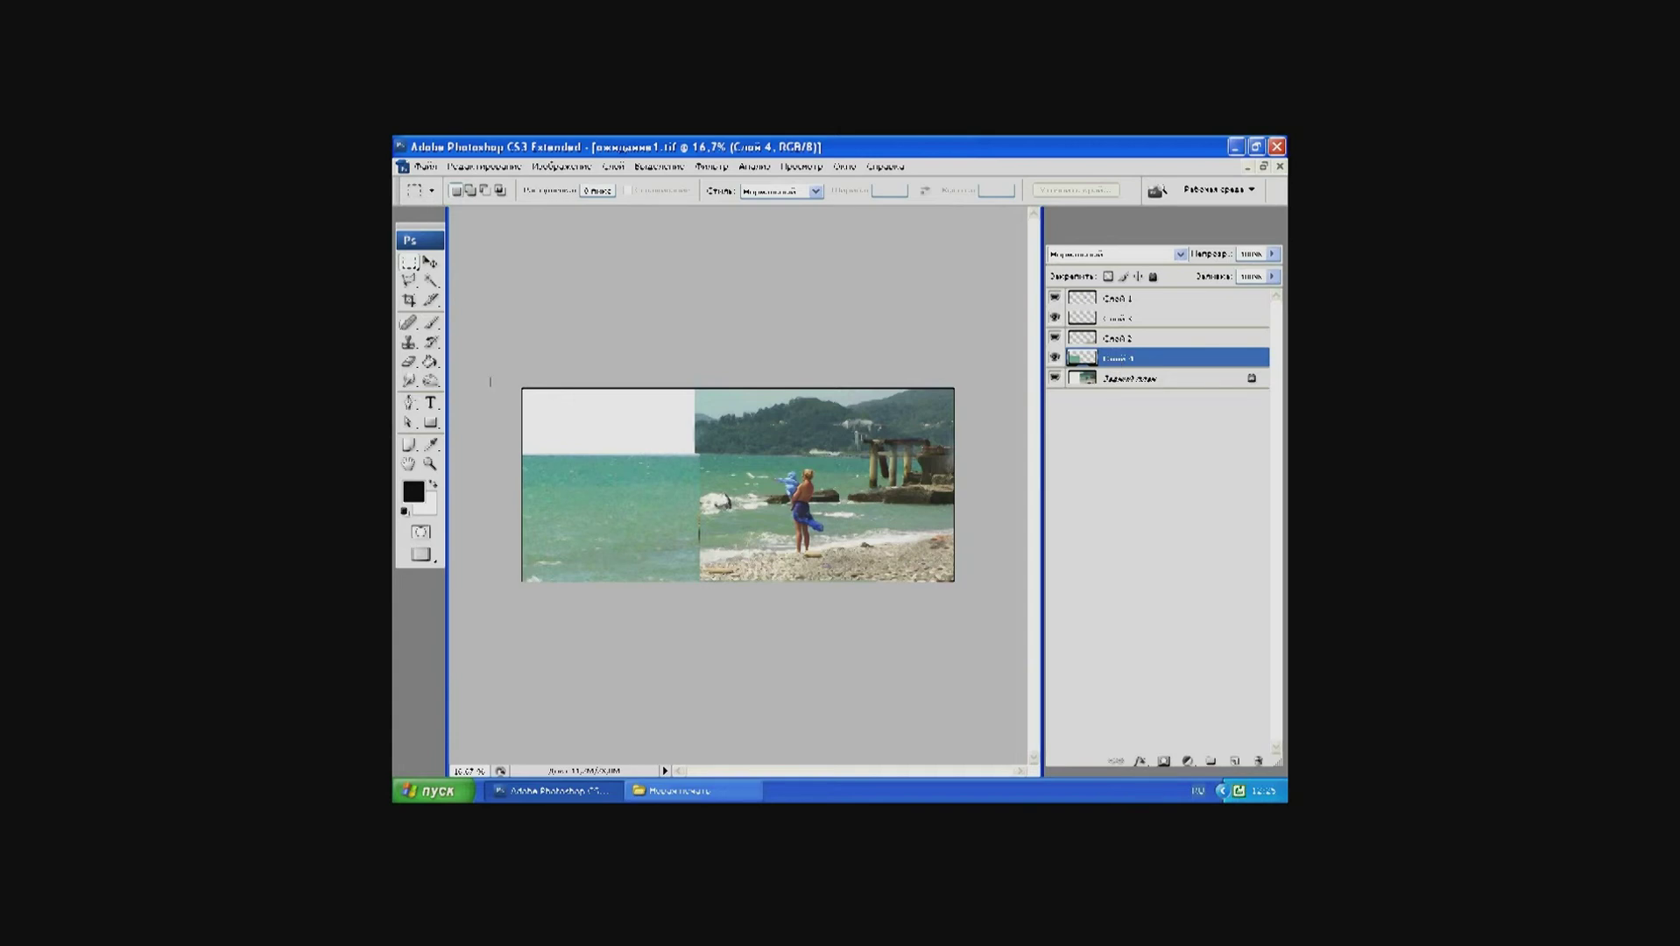
Step: Erase along the strip's right edge, then delete that strip layer
left_click(406, 365)
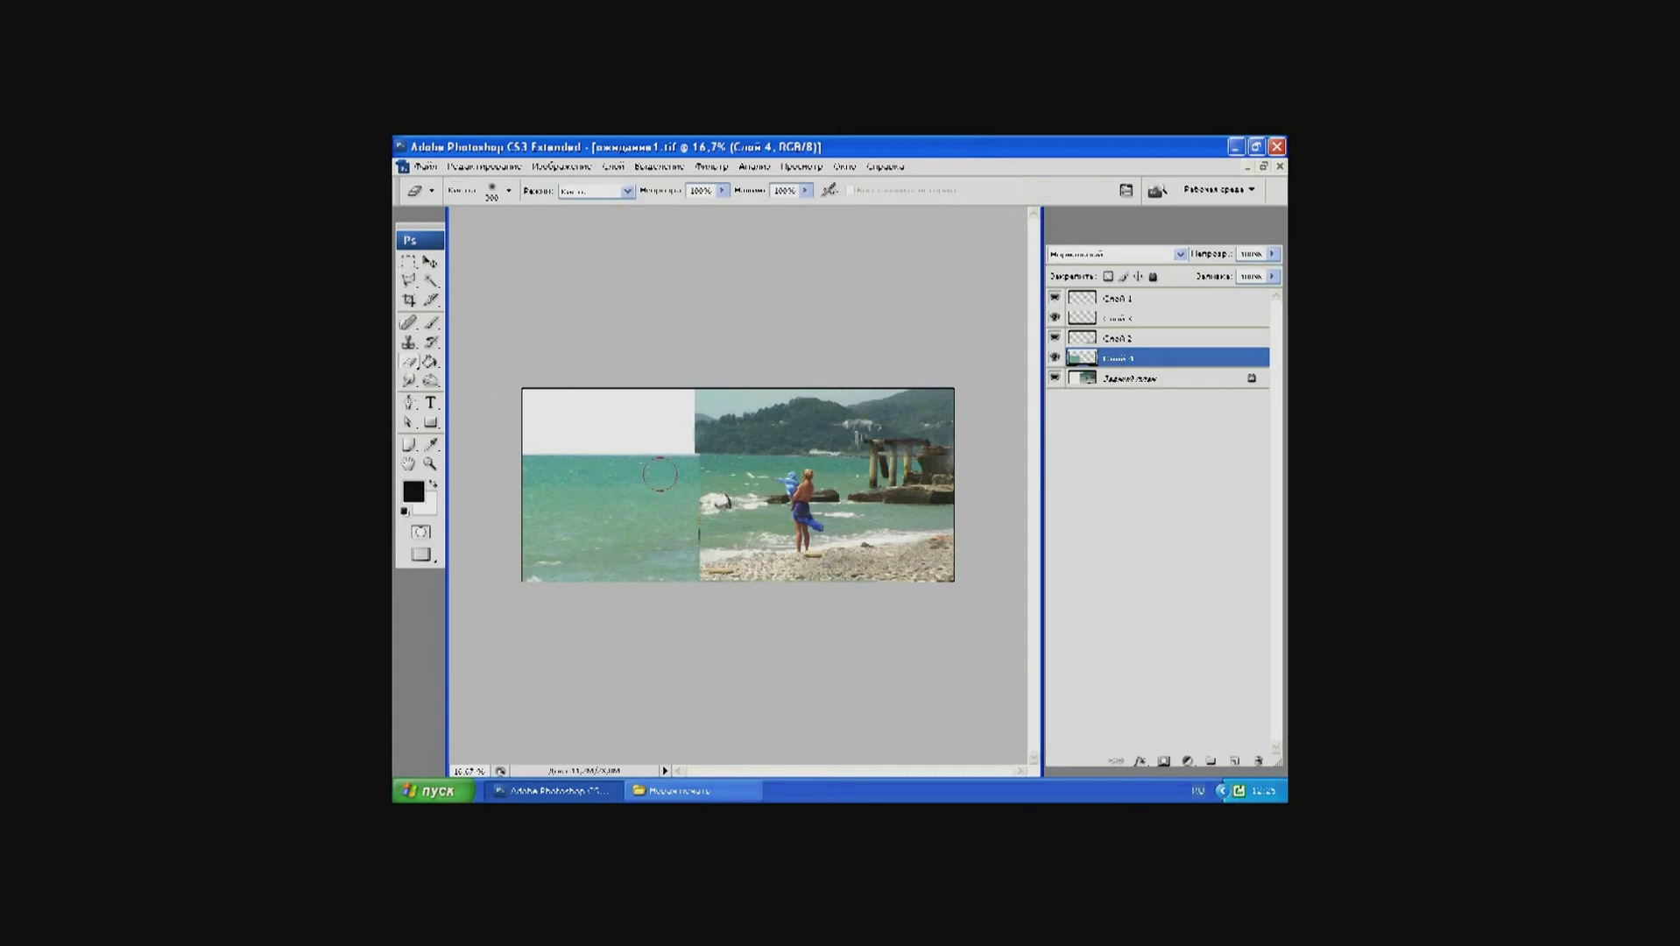
left_click_drag(690, 449, 705, 610)
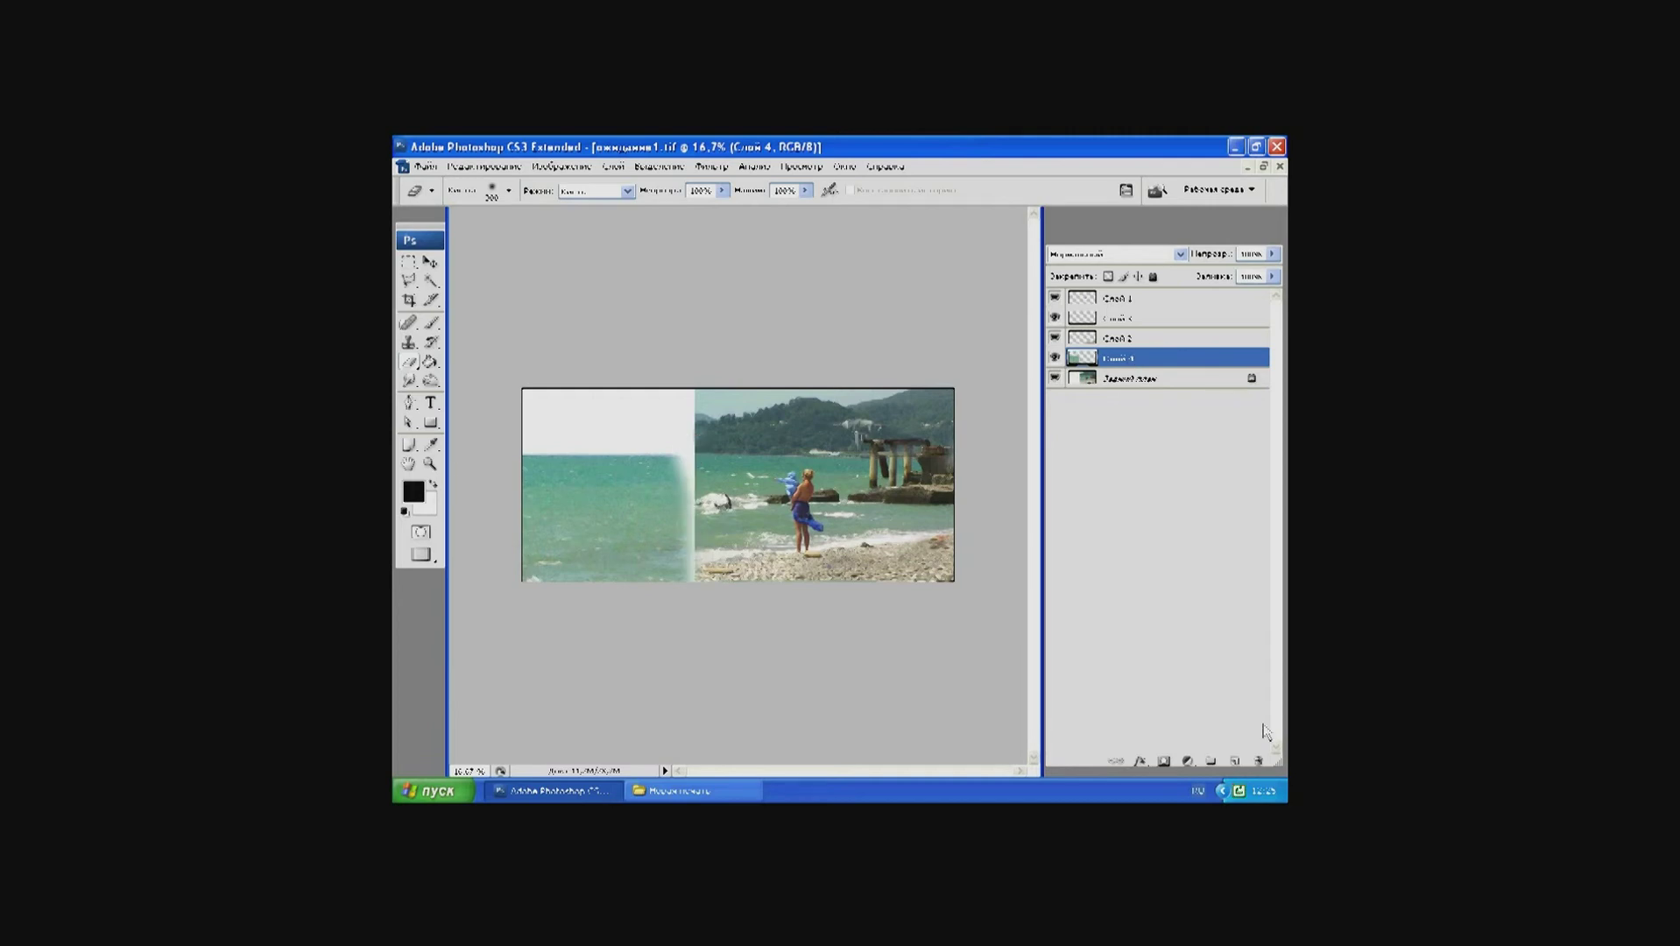
left_click(1255, 762)
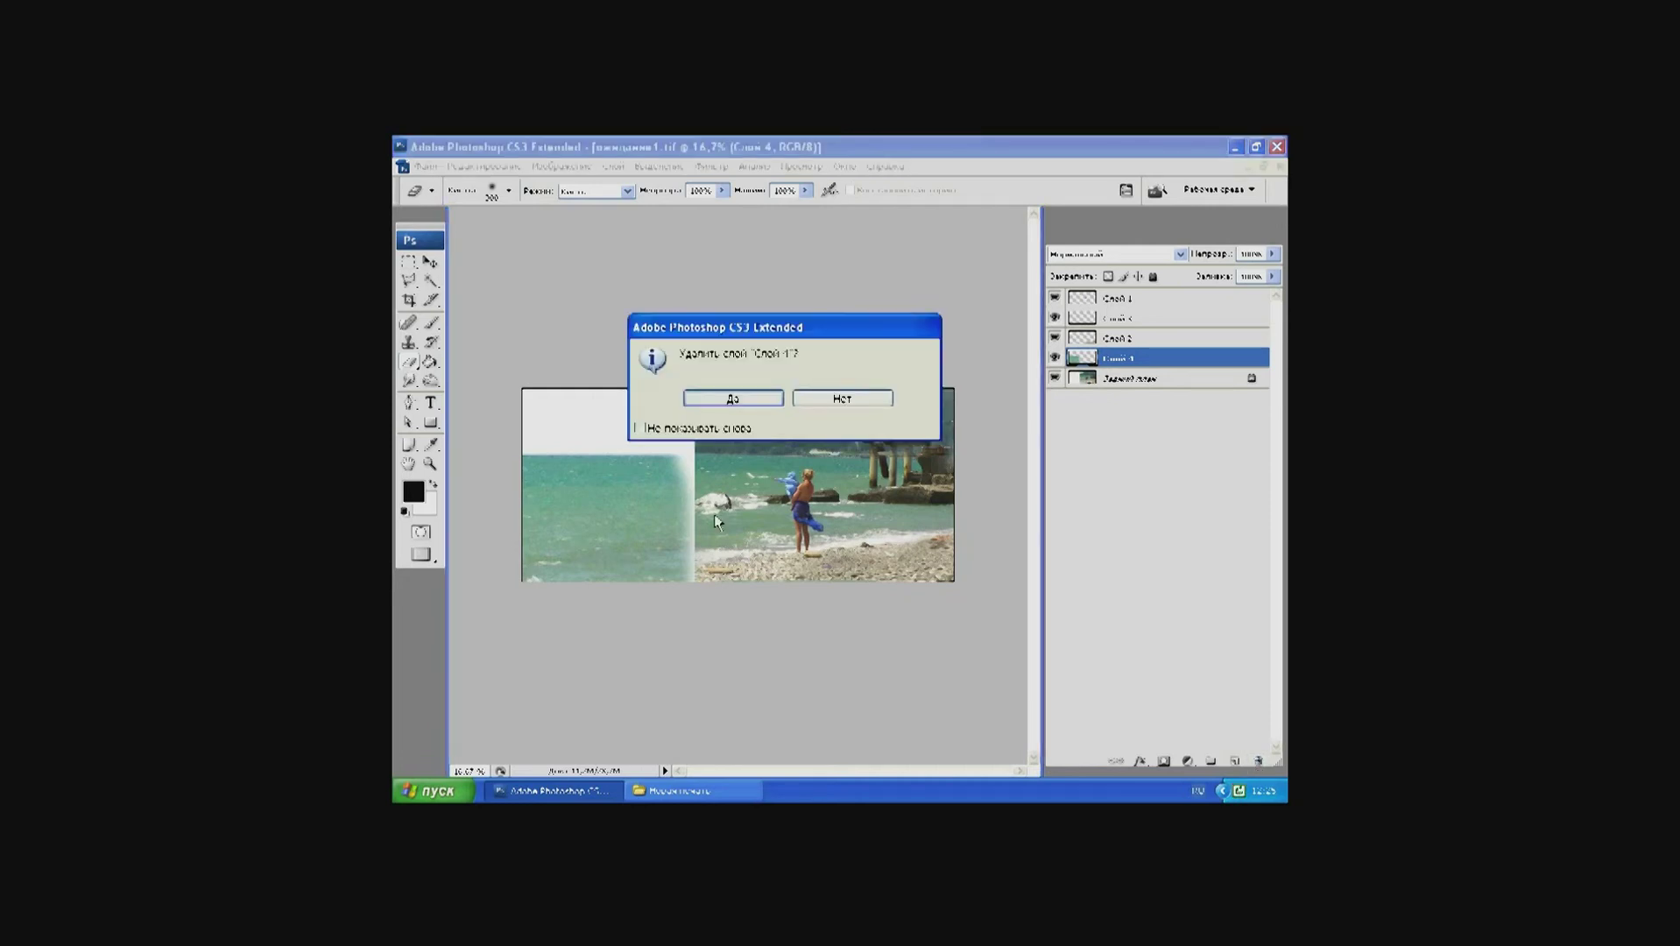
left_click(733, 400)
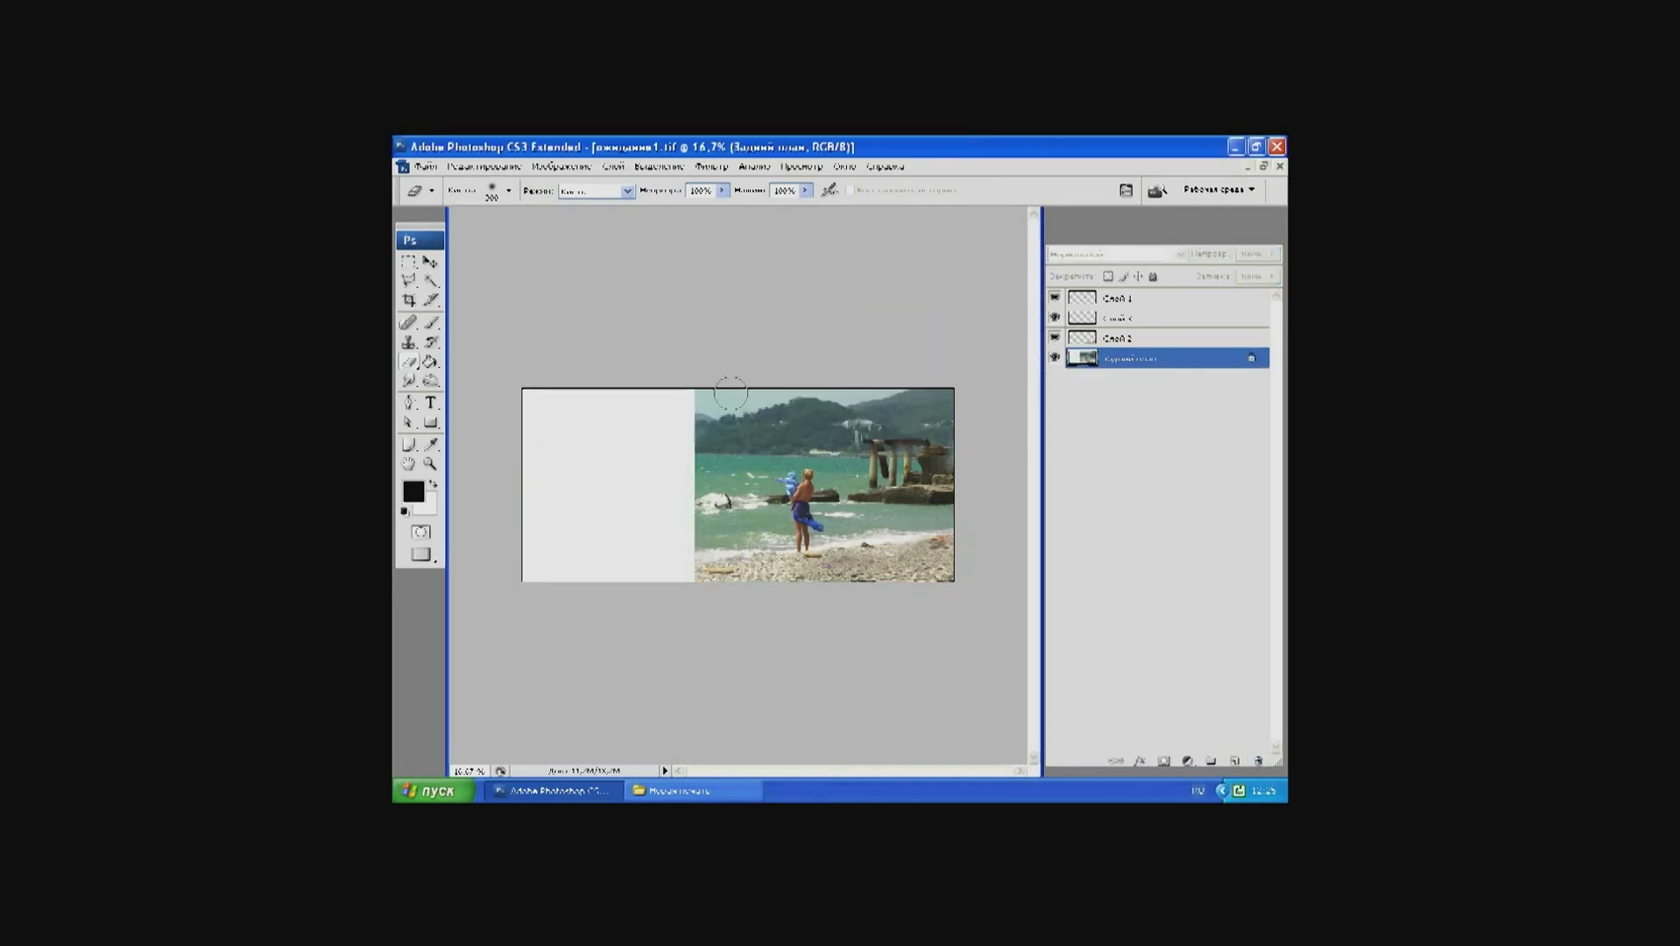
Step: Marquee a sea strip and copy it onto a new layer Слой 4 with Ctrl+J
left_click(403, 264)
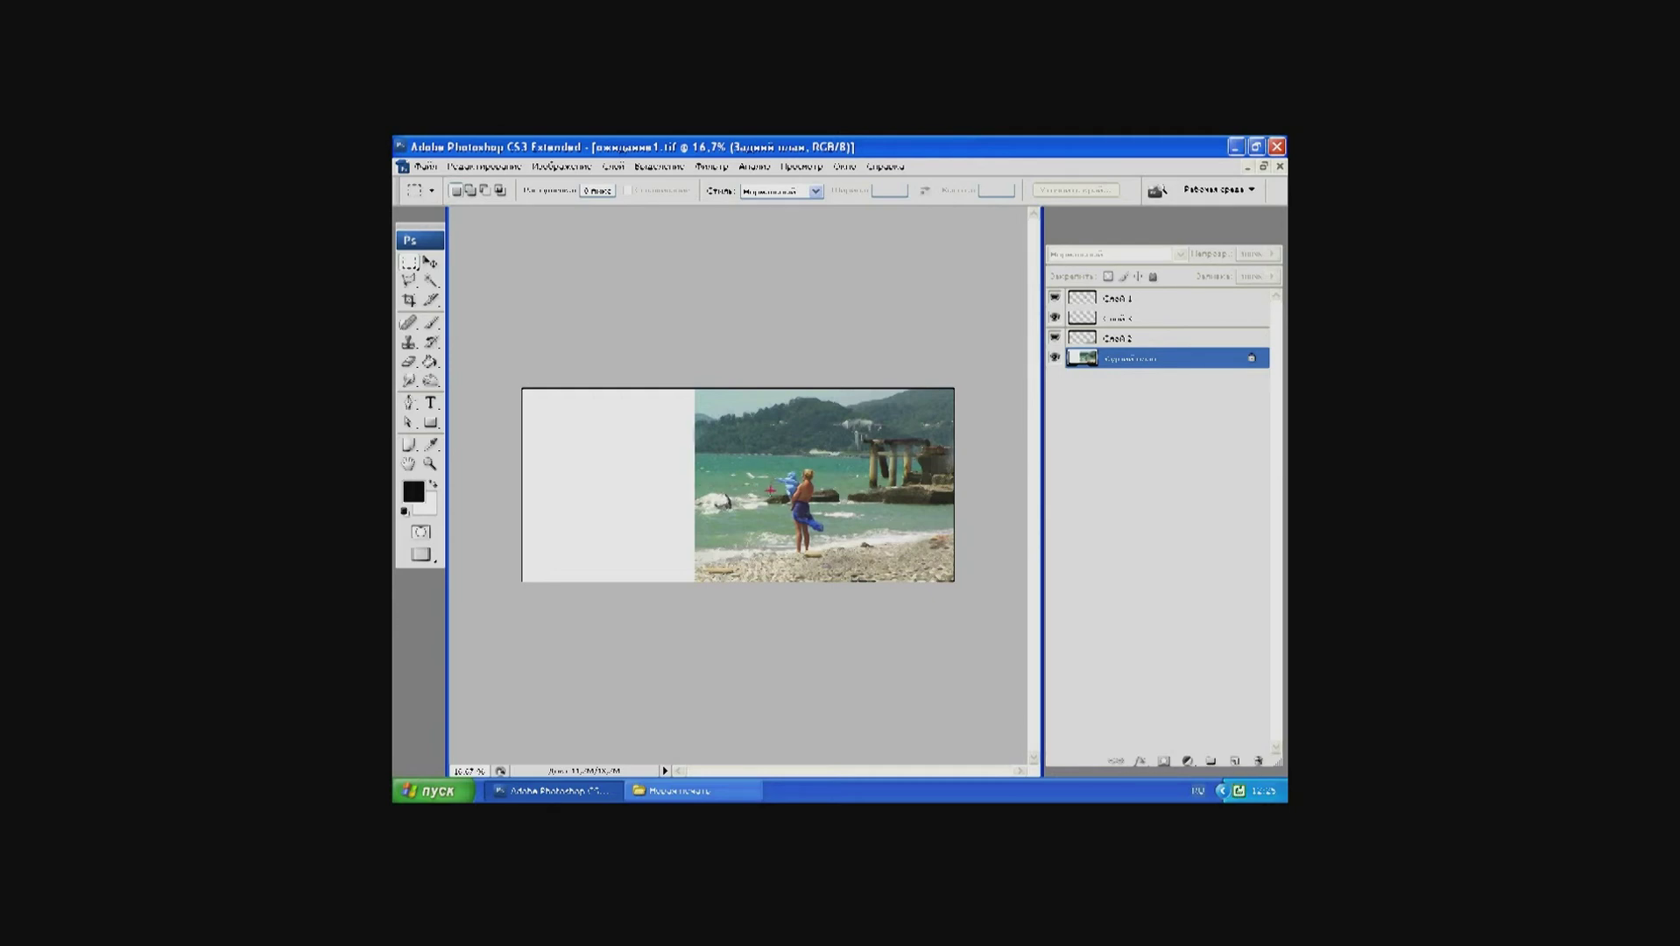
left_click_drag(770, 489, 600, 334)
key("ctrl+j")
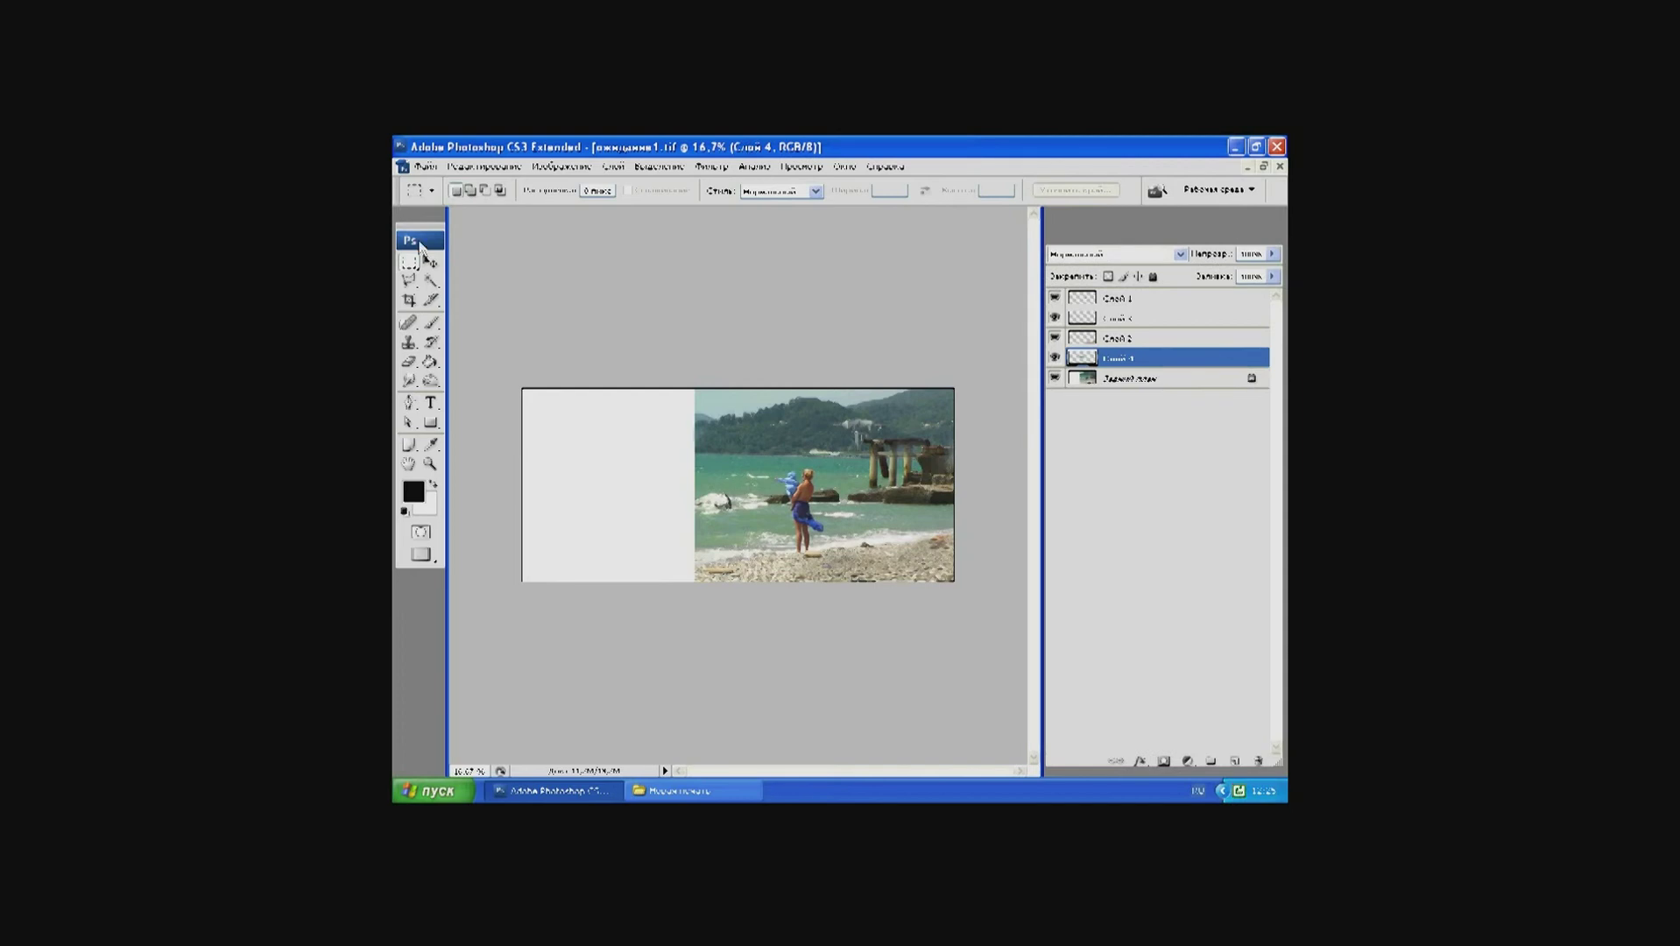
Step: Move the sea strip into the white area and reorder the second strip layer below Слой 1
left_click(430, 261)
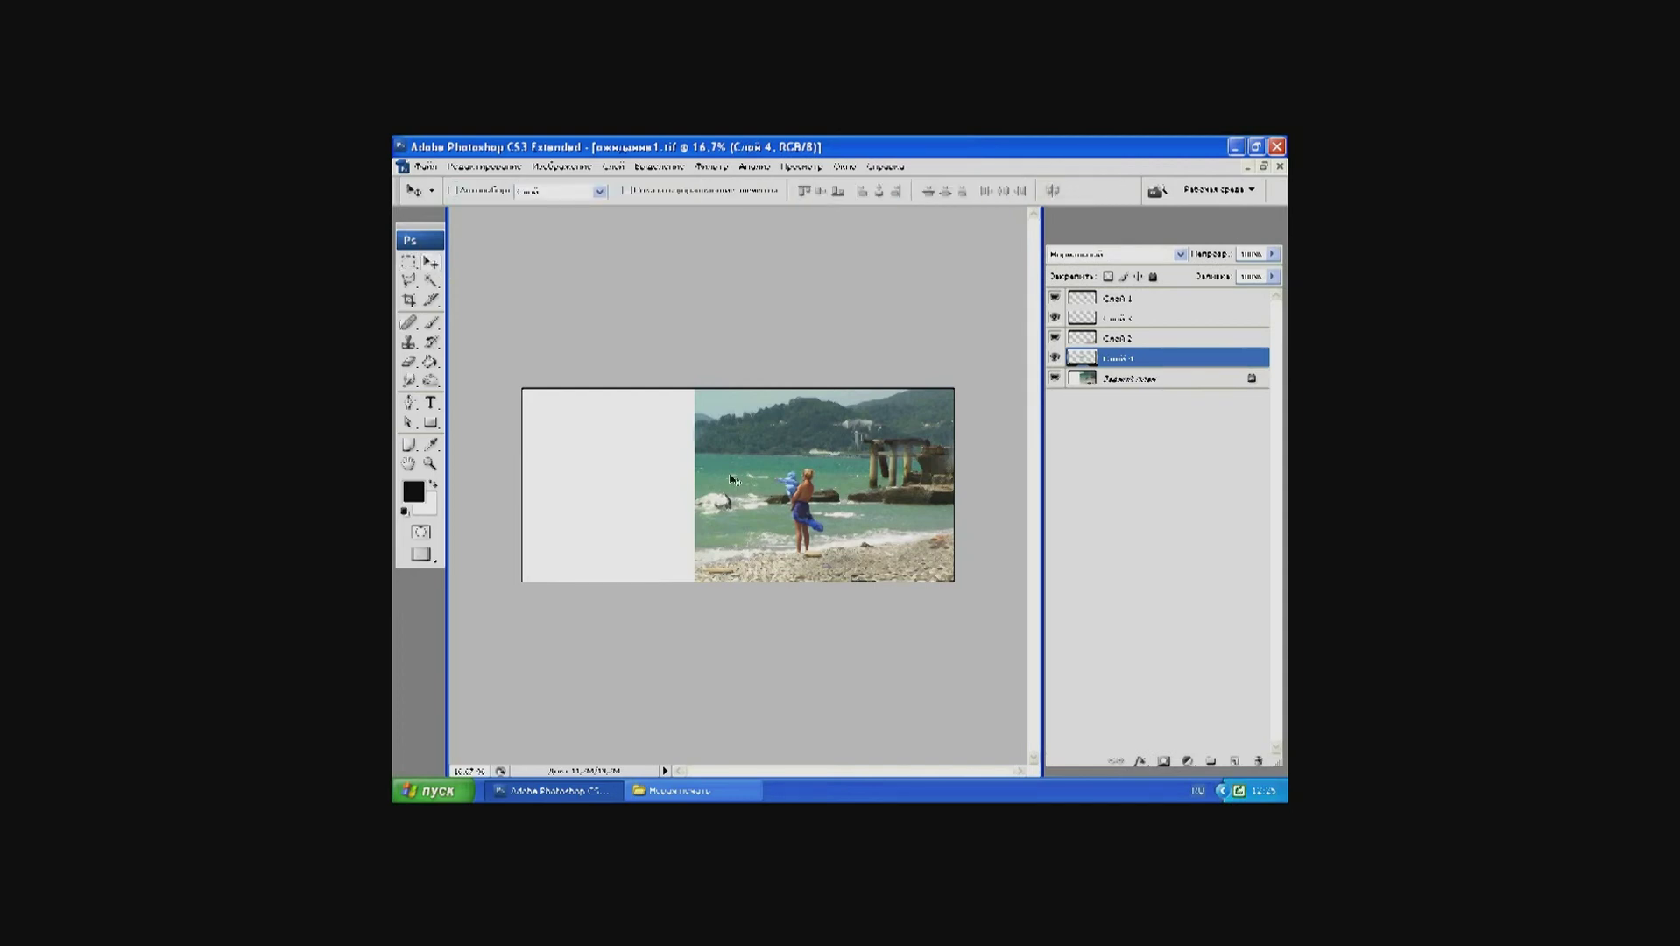
left_click_drag(733, 479, 654, 479)
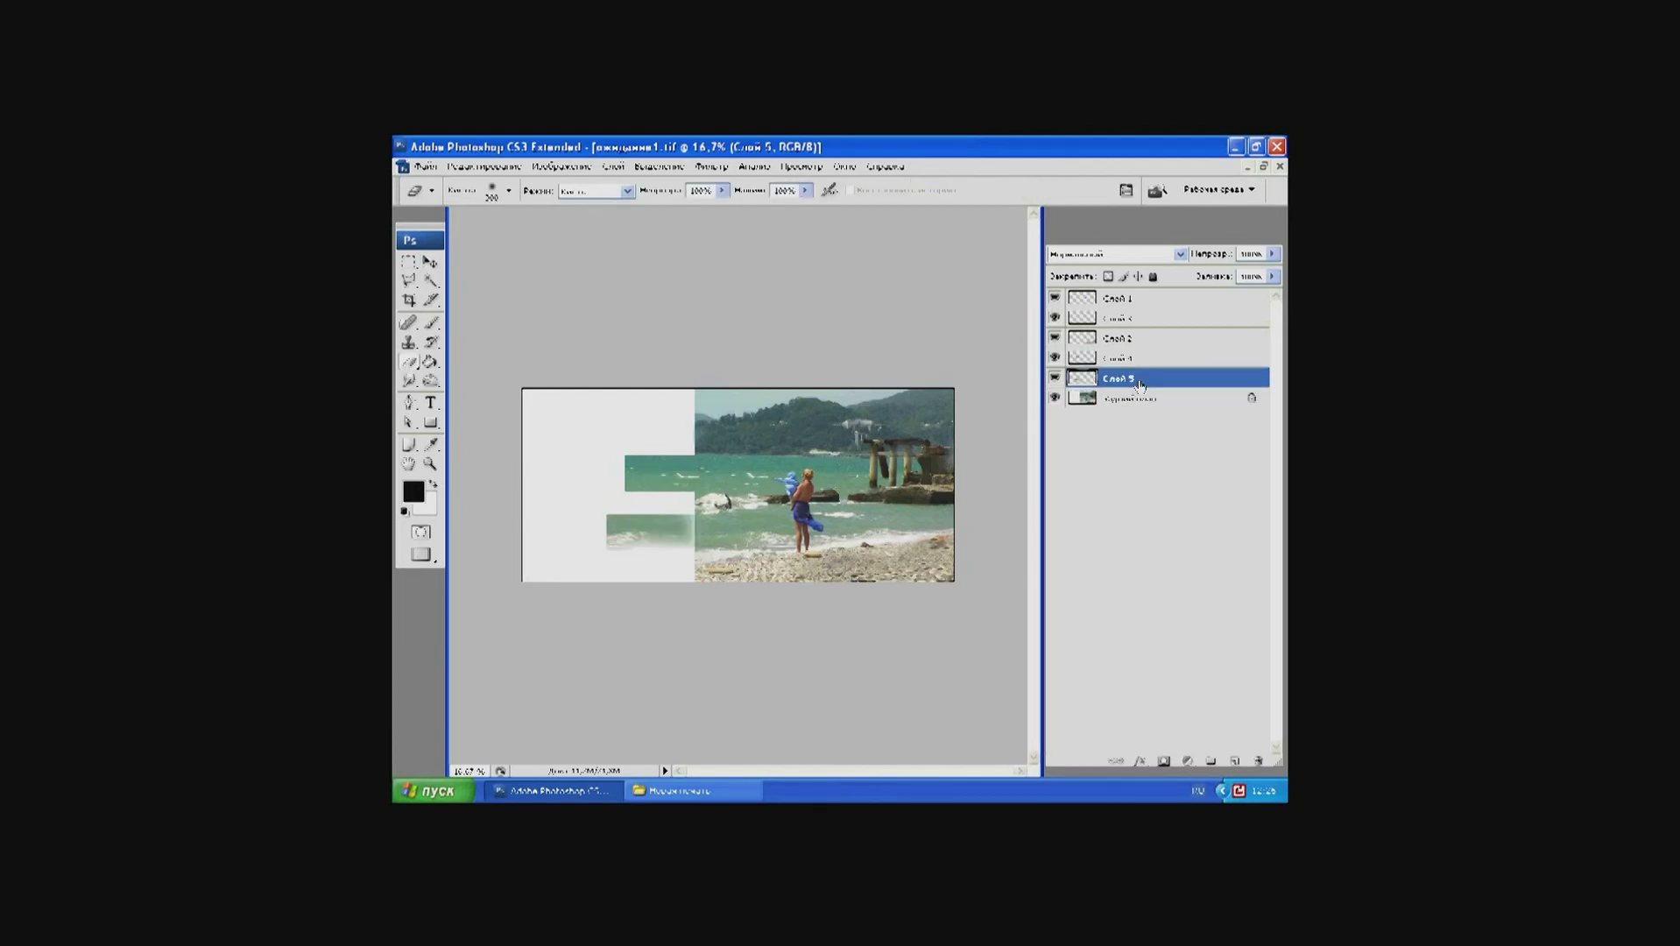
left_click_drag(1139, 385, 1134, 289)
mouse_move(1142, 363)
left_mouse_down()
mouse_move(1145, 316)
mouse_move(1143, 383)
left_mouse_up()
Step: Hide and delete the duplicate Слой 5, then reselect Слой 4
left_click(1055, 378)
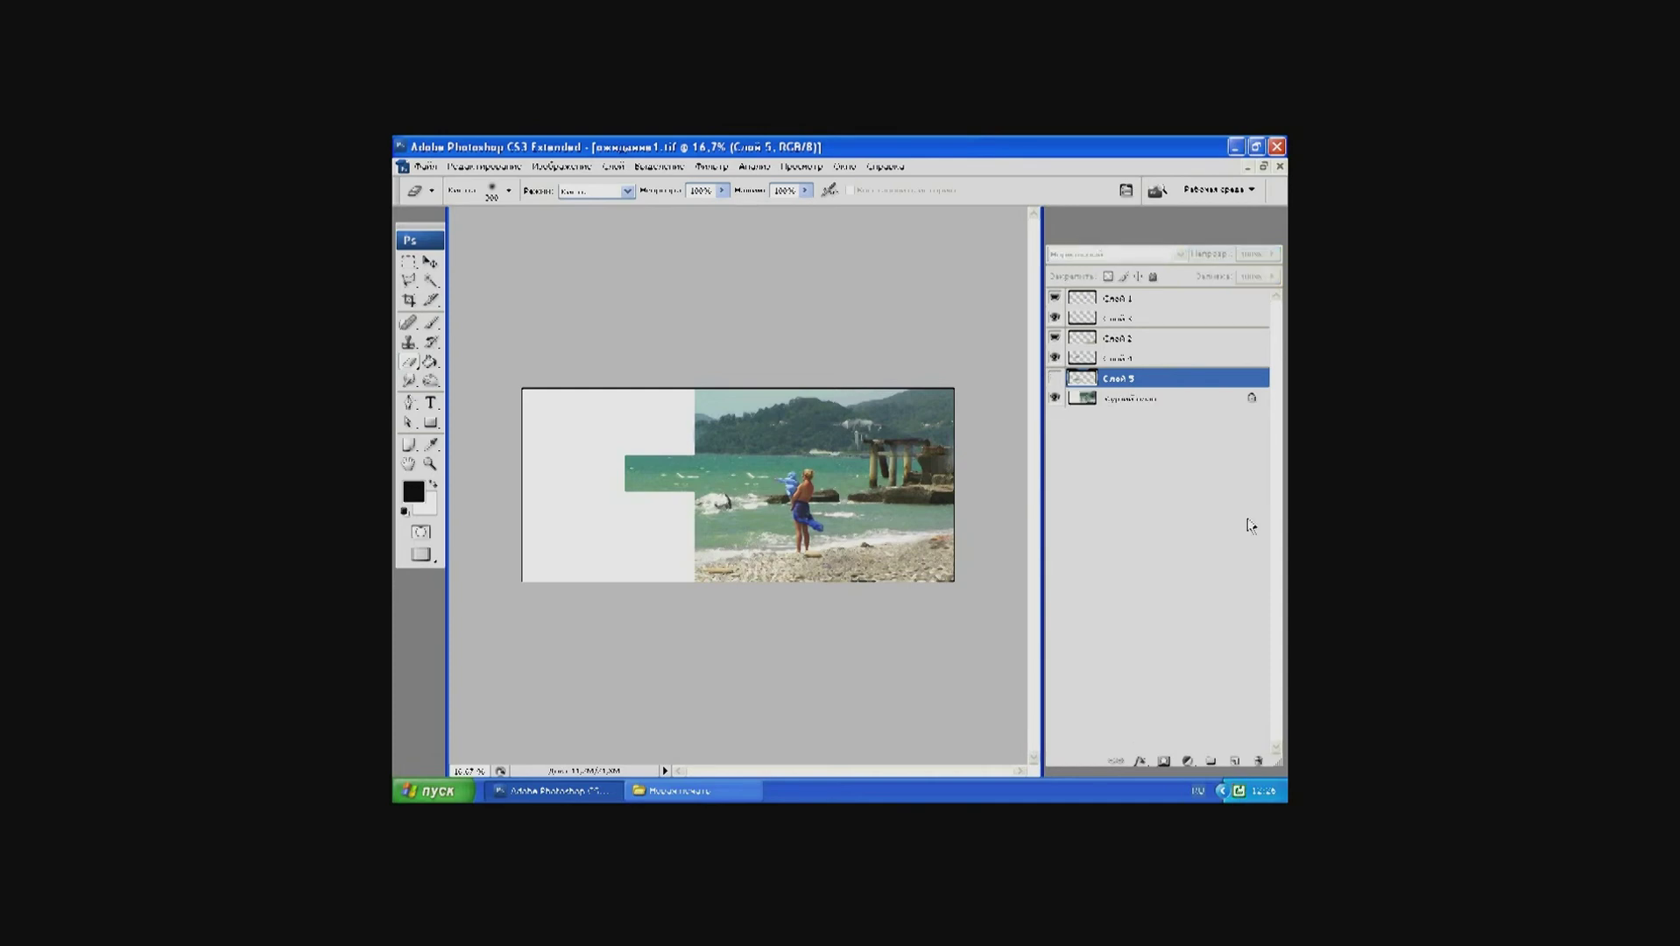
left_click(1257, 762)
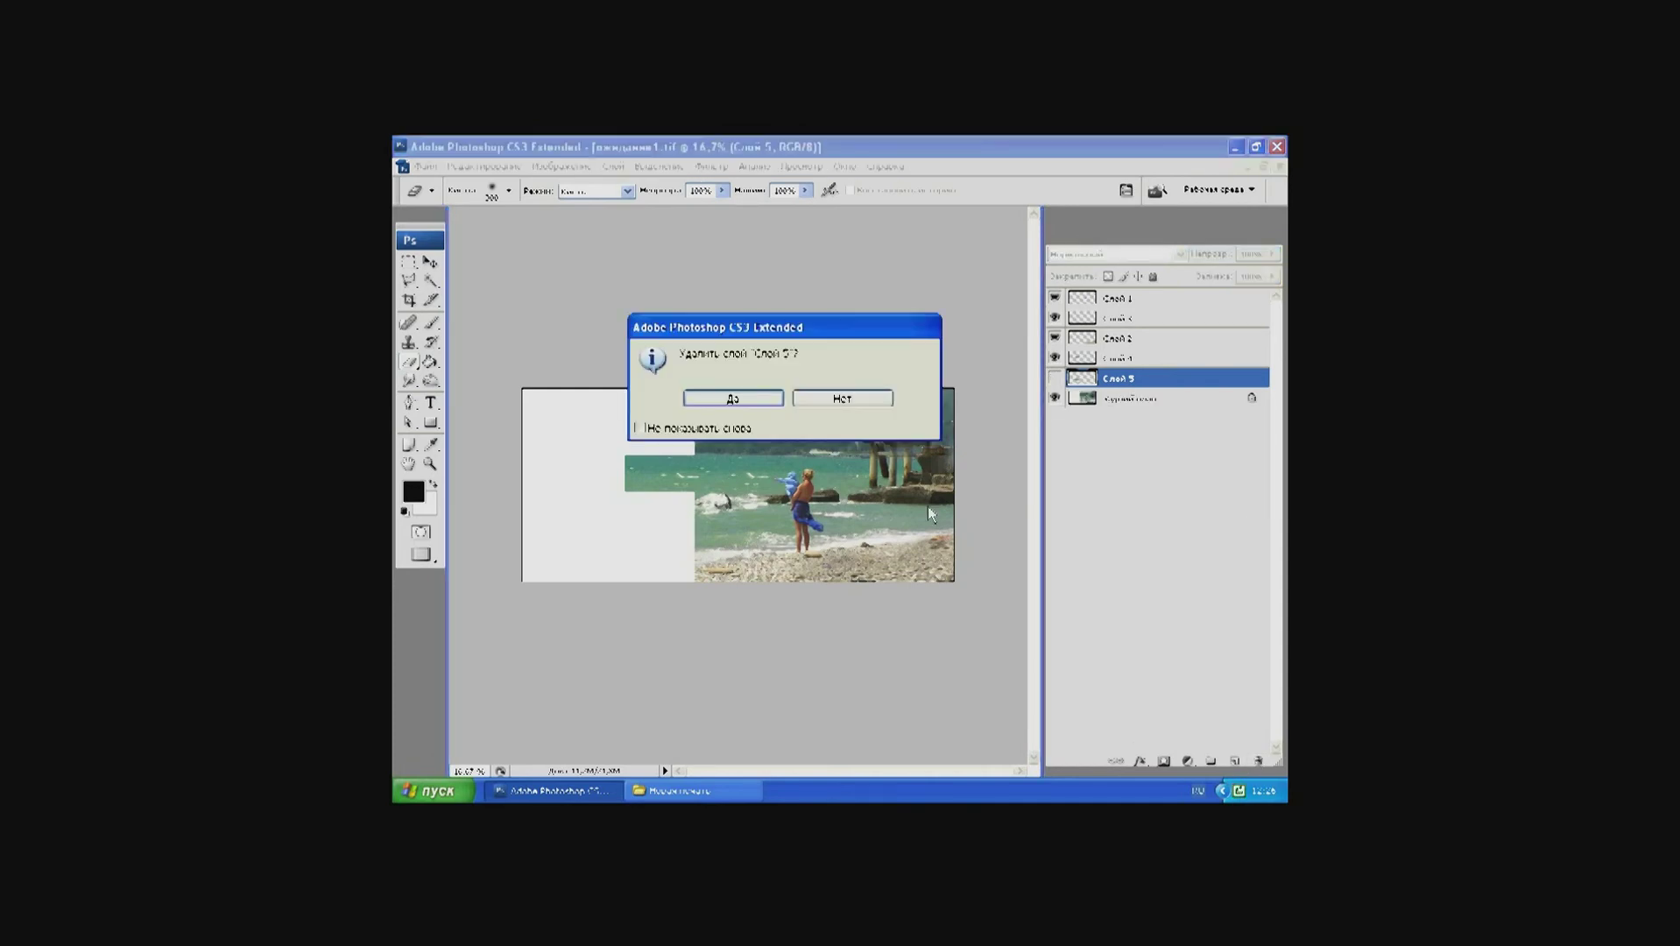
left_click(742, 398)
left_click(742, 398)
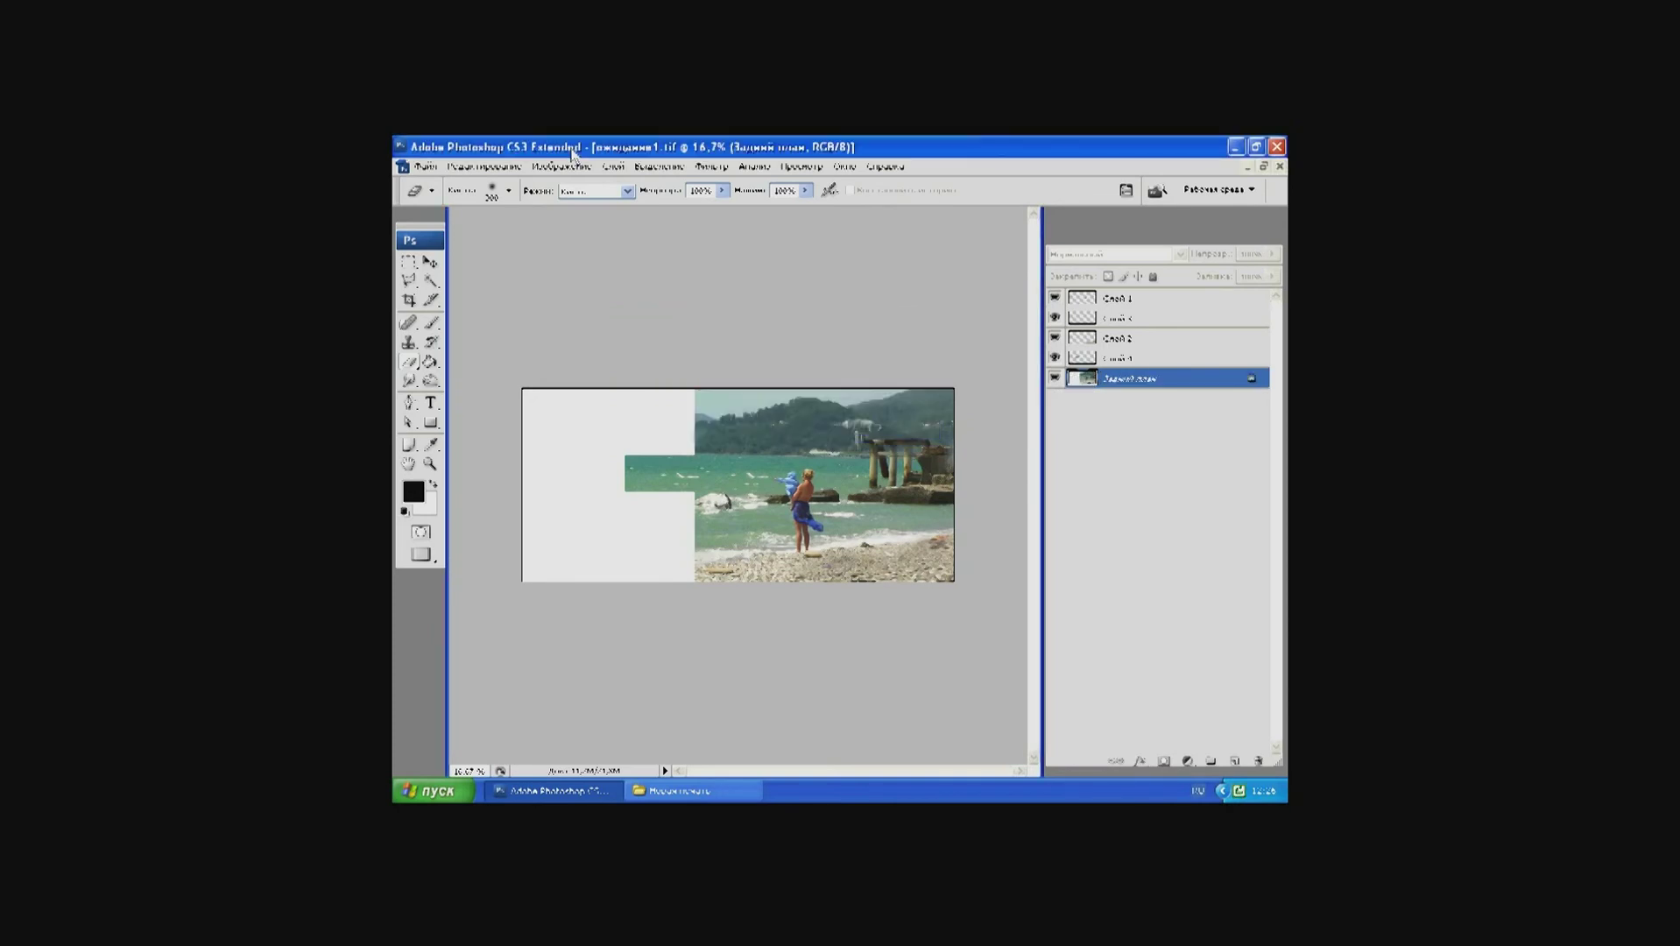
left_click(1108, 360)
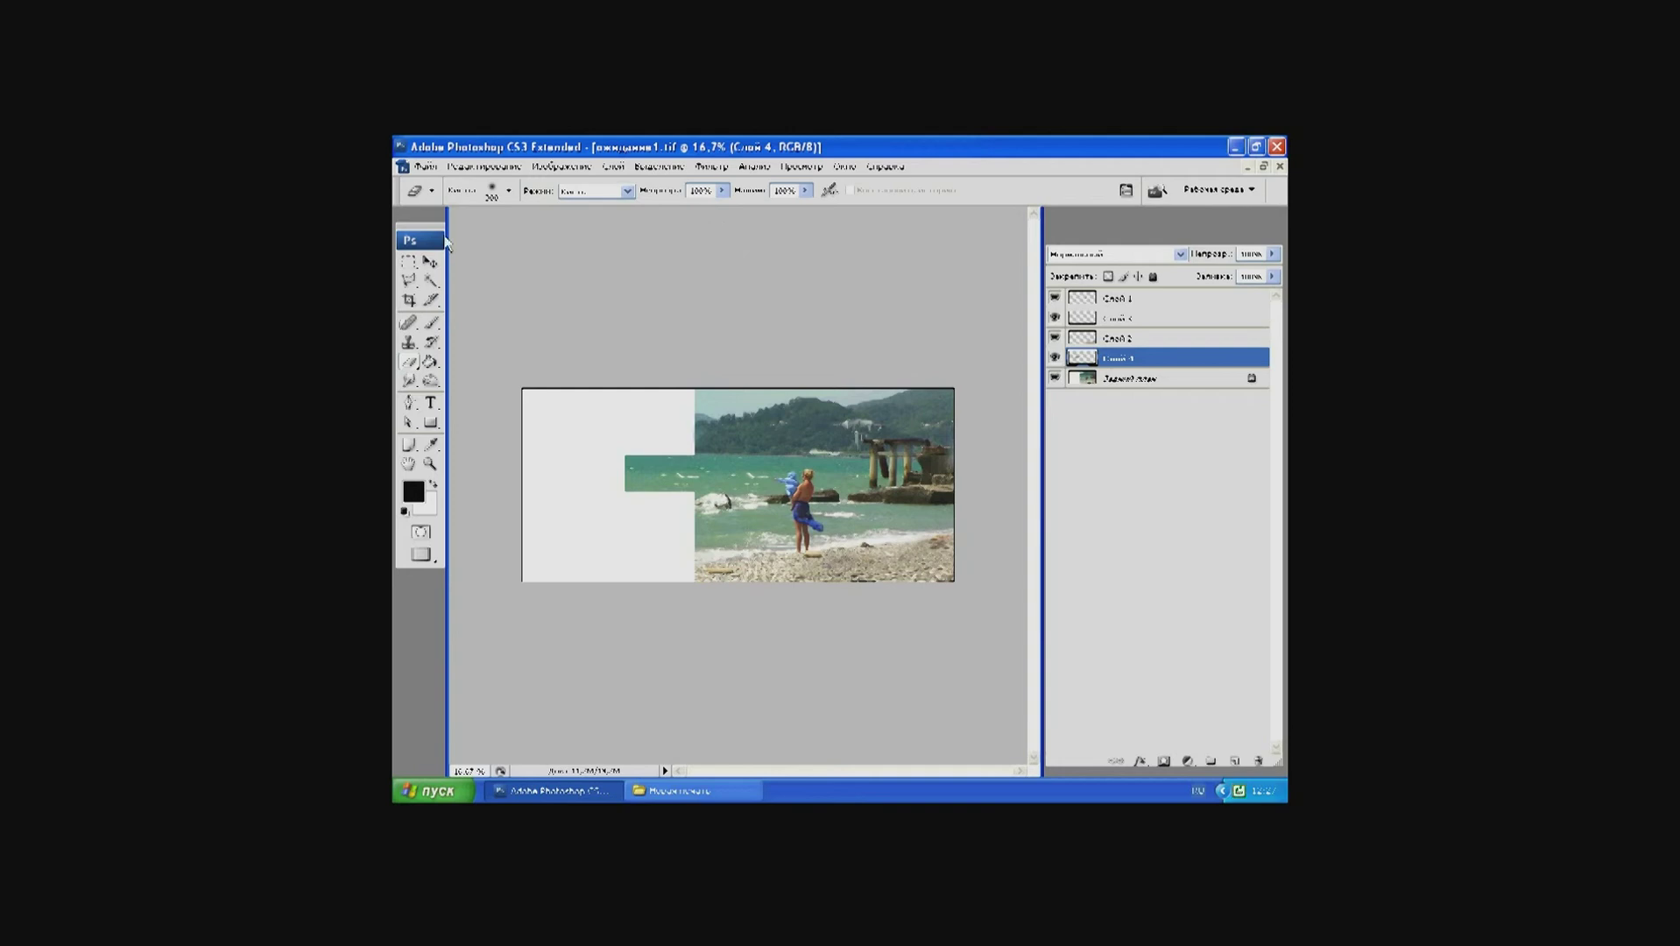
Step: Enlarge the Слой 4 sea strip across the white area's lower left and make the background layer active
left_click(432, 264)
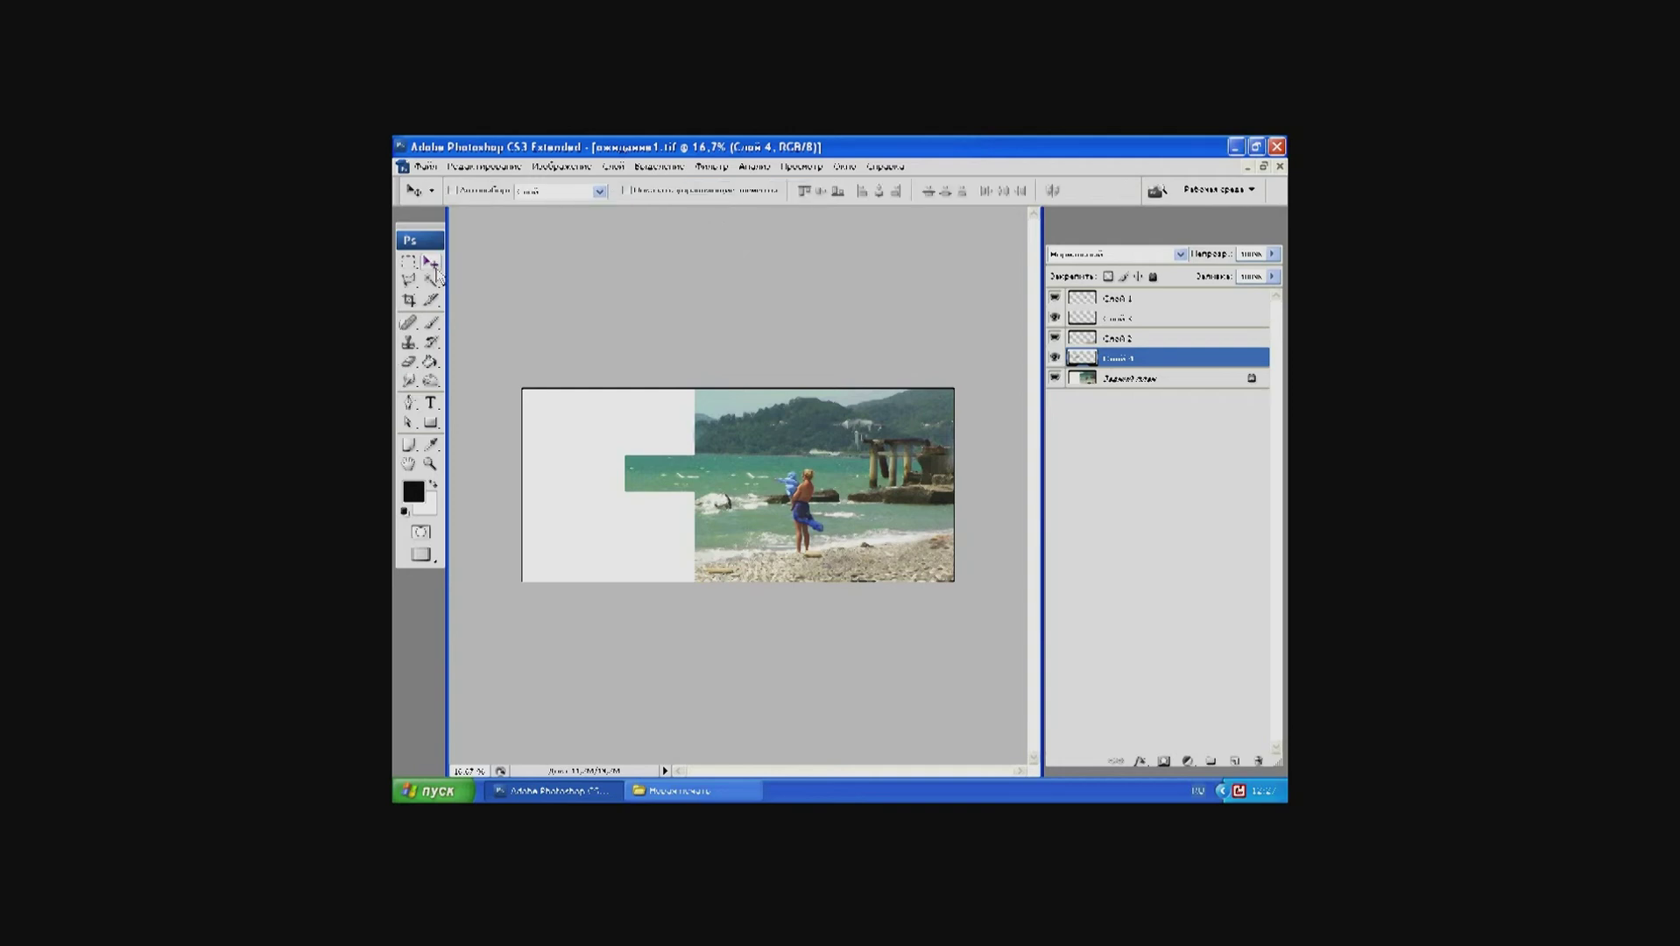
left_click(478, 170)
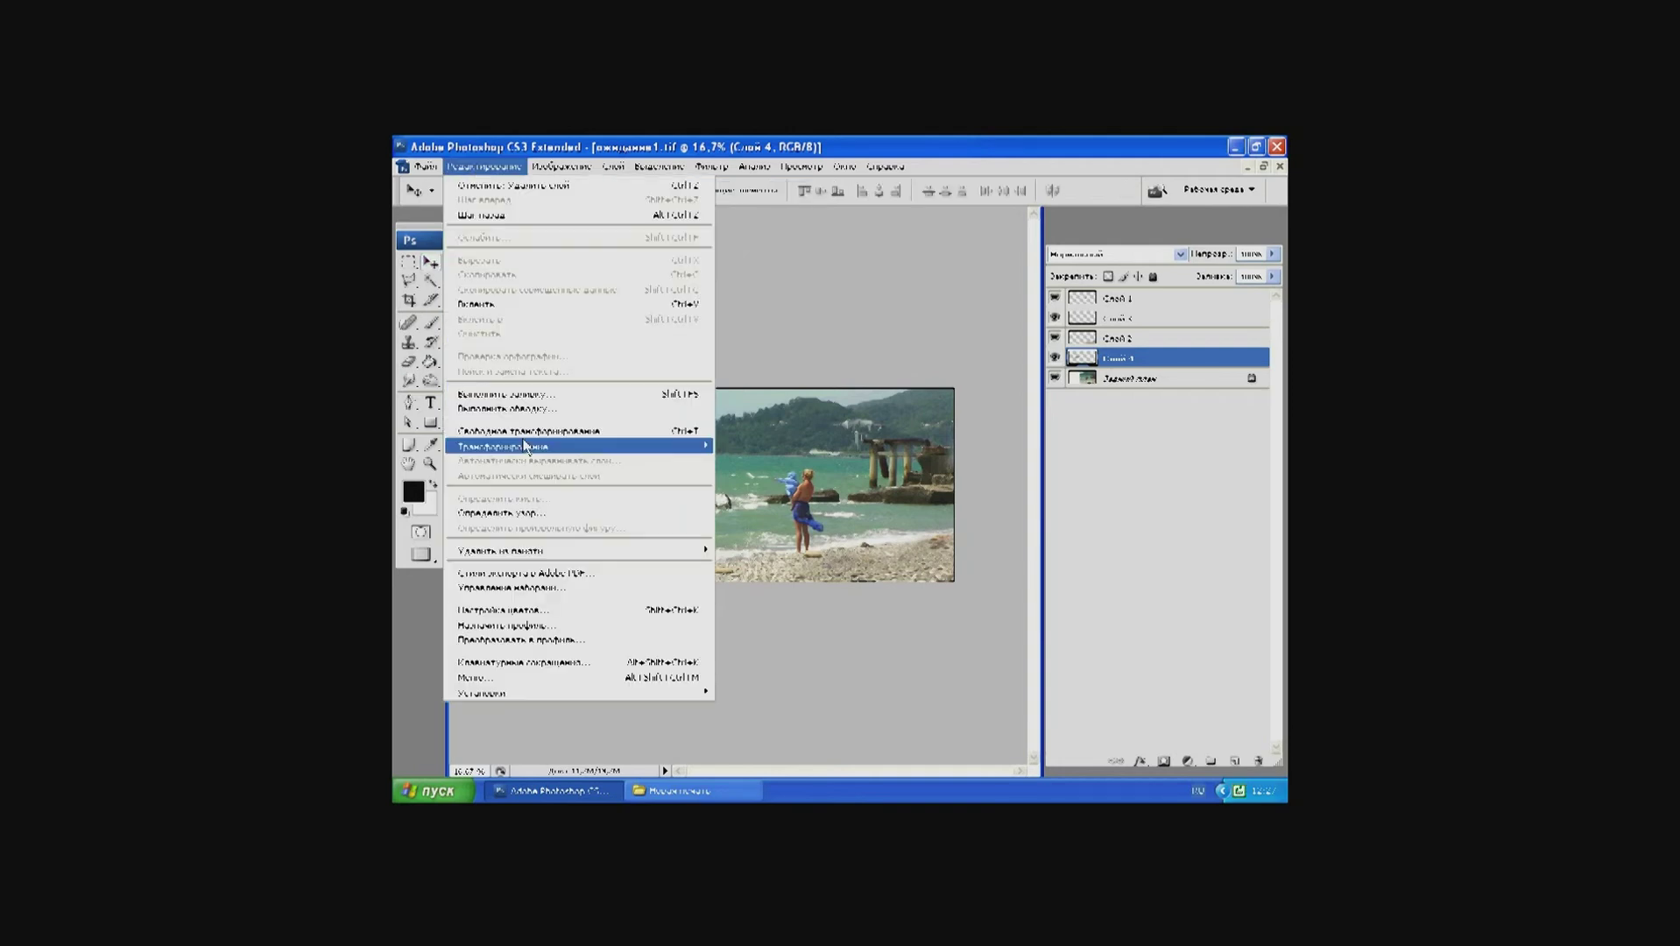
mouse_move(525, 446)
left_click(741, 470)
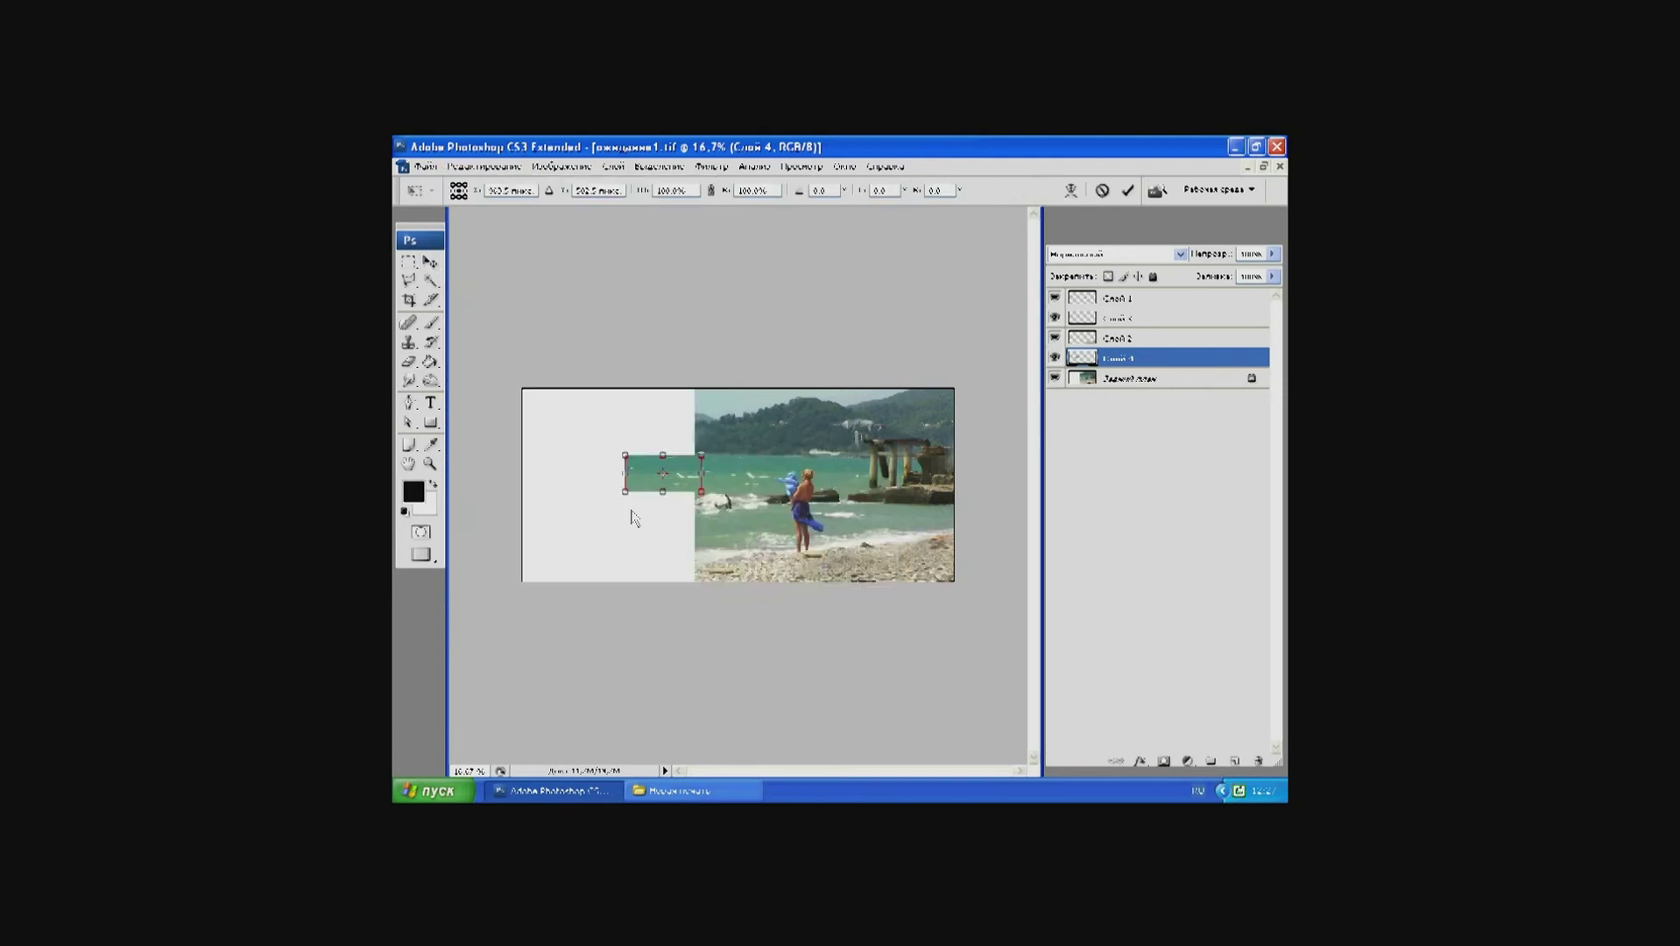
left_click_drag(625, 491, 543, 557)
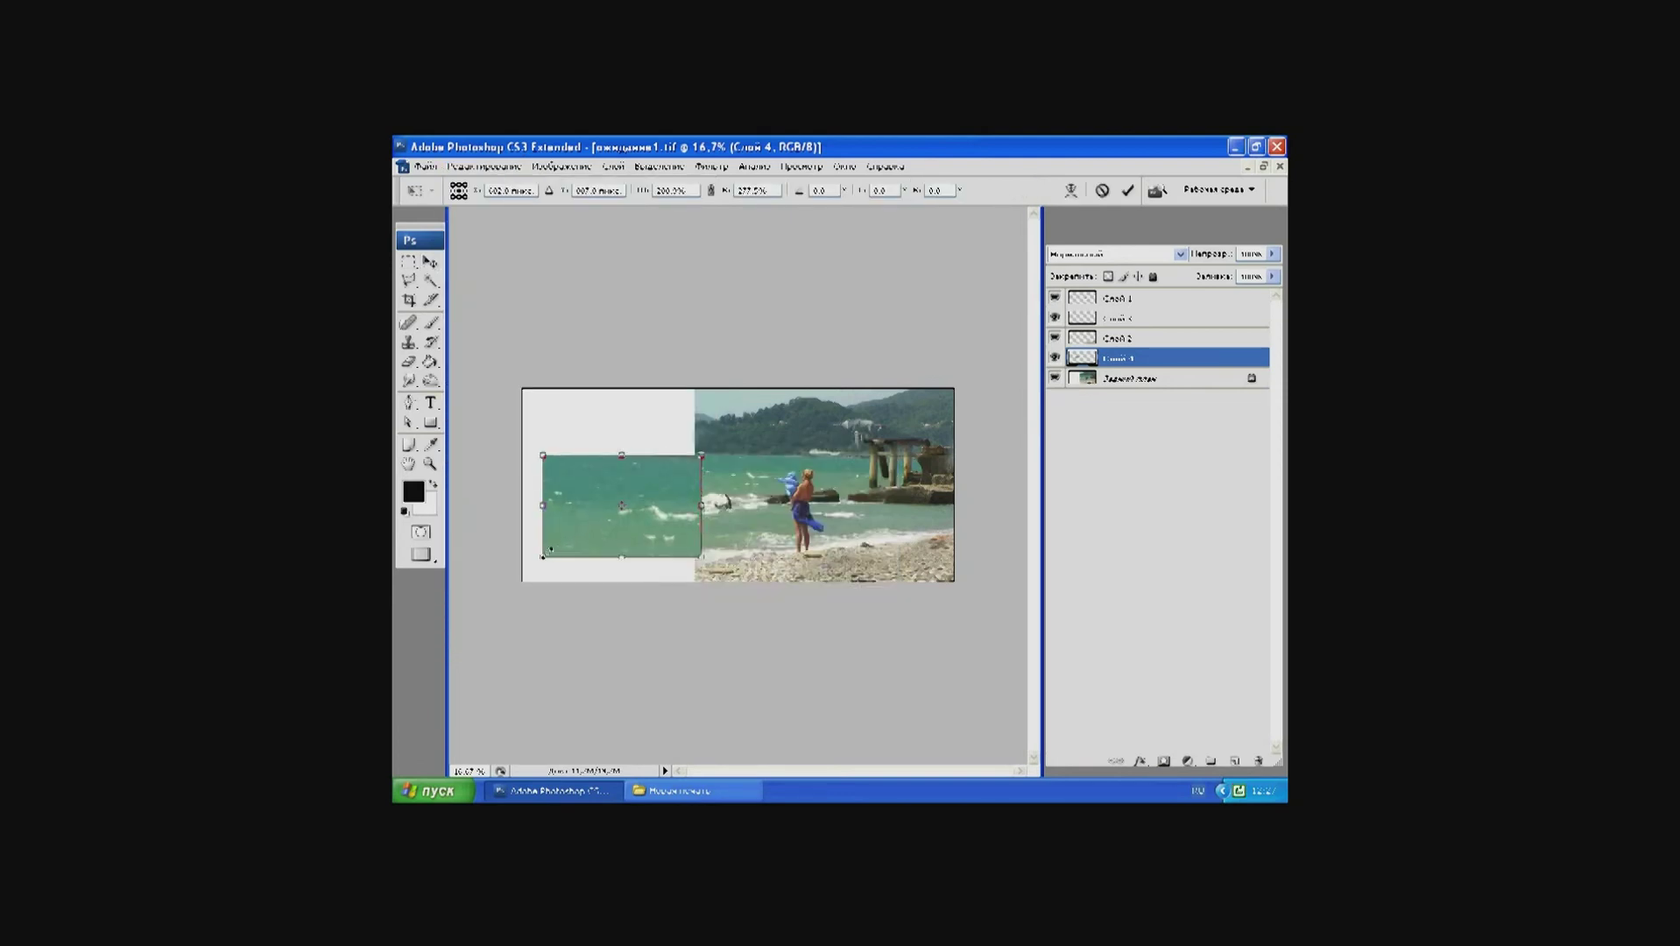
left_click(437, 267)
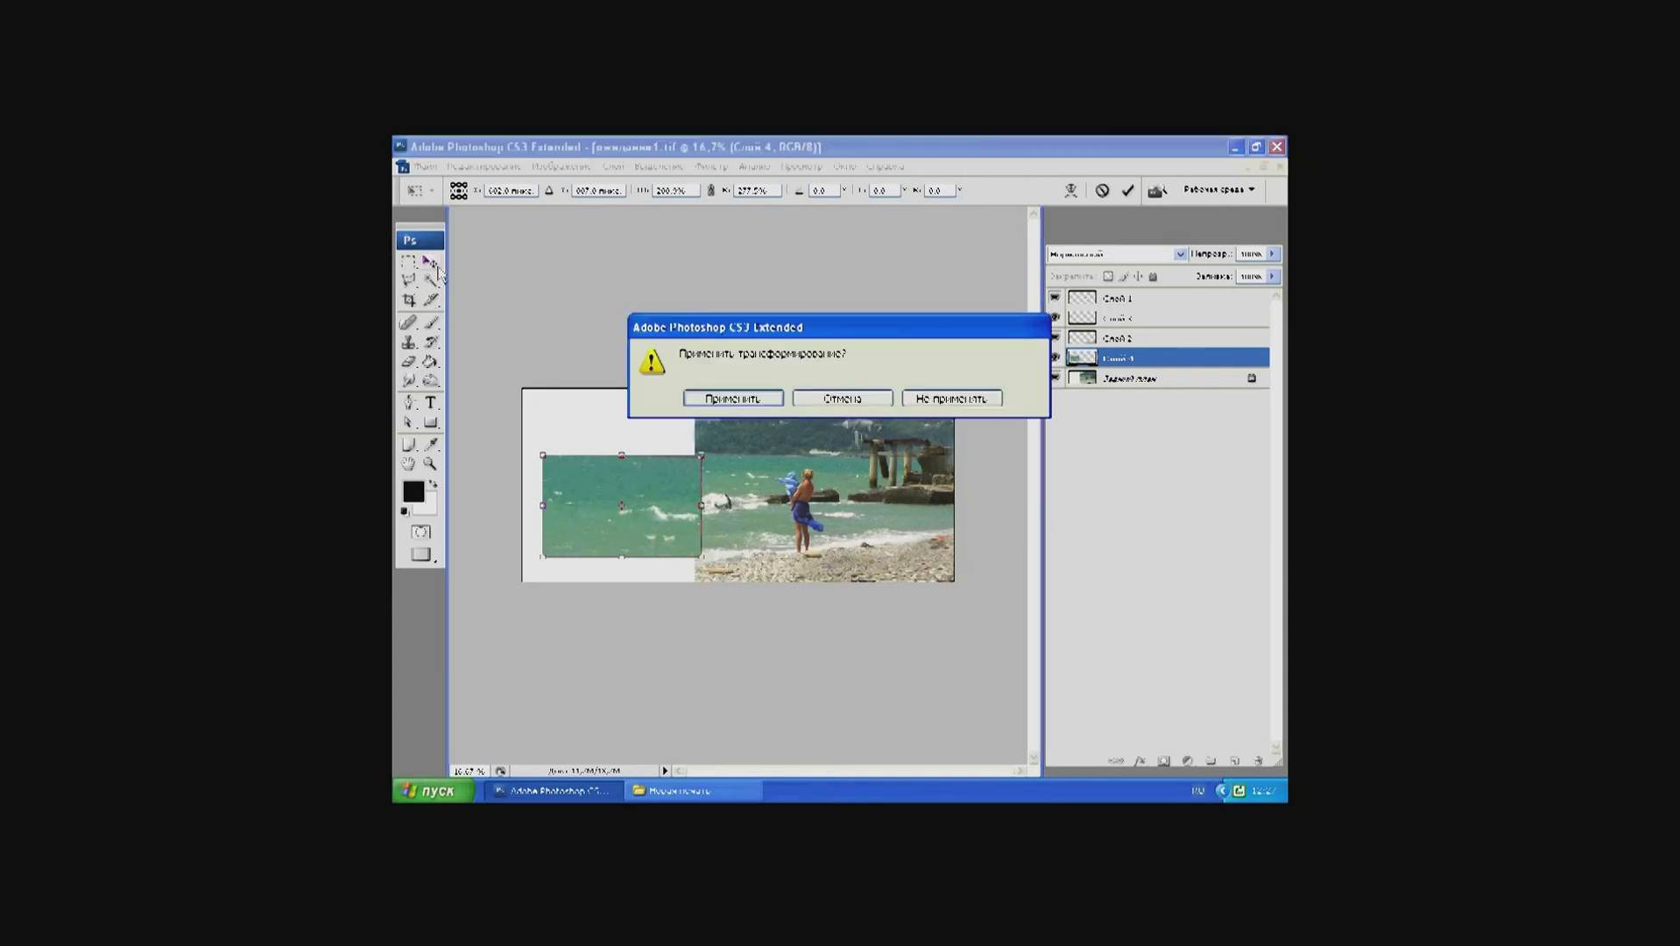
left_click(717, 402)
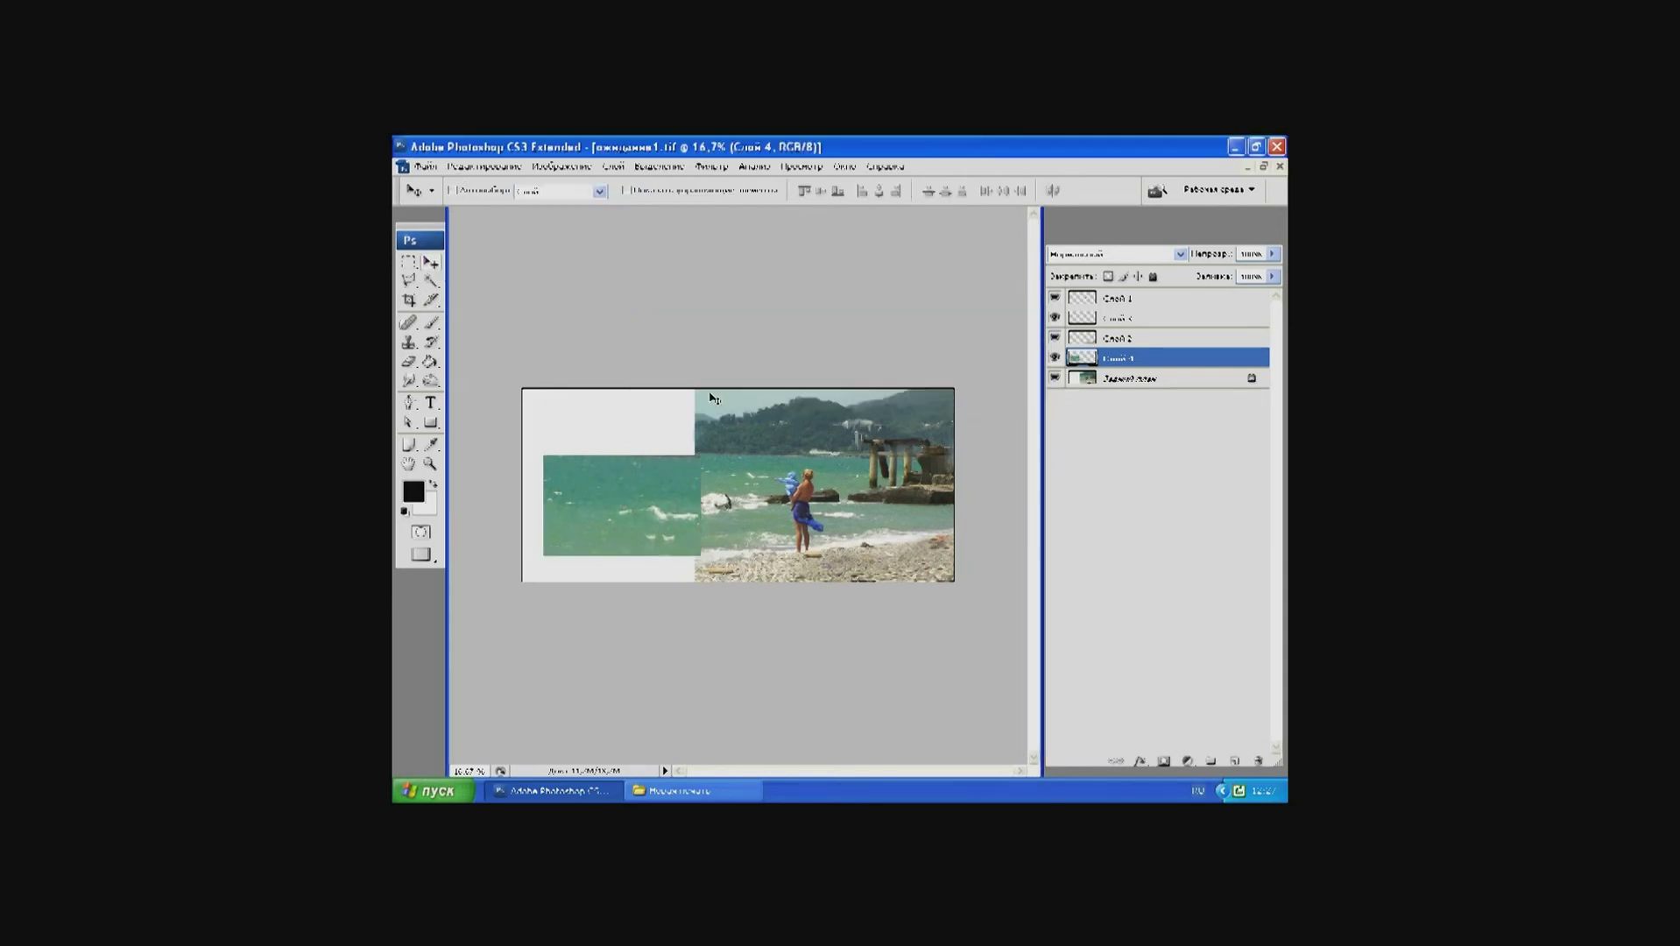
left_click(1127, 380)
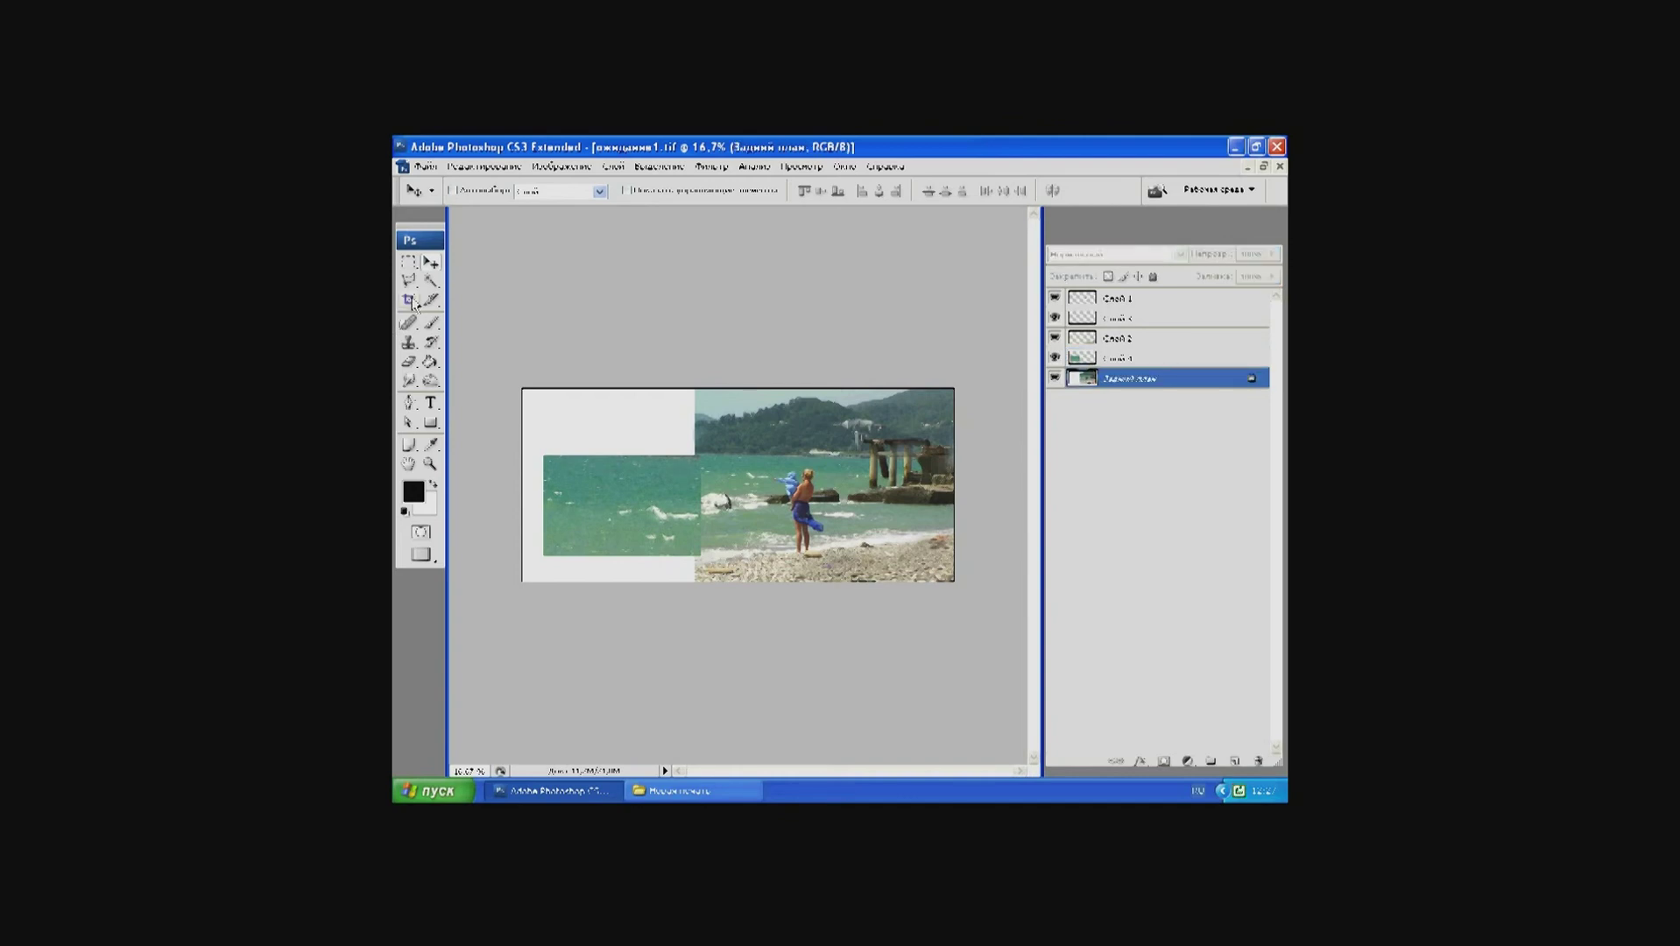
left_click(410, 300)
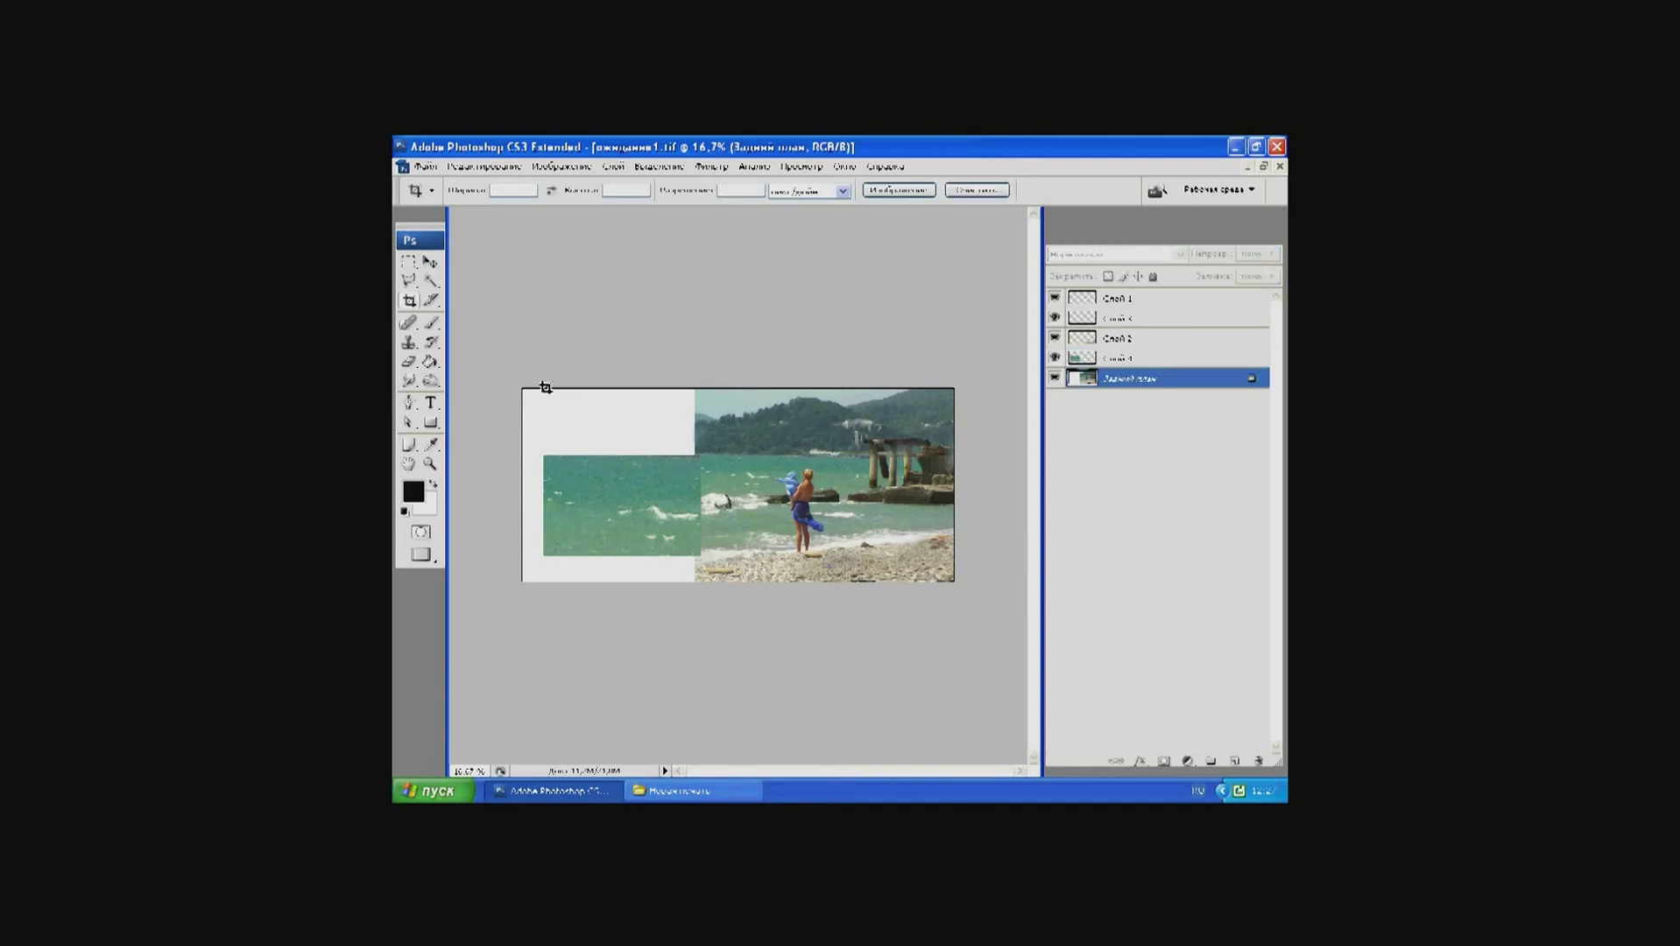
Step: Crop ожидание1 to trim the narrow left margin so the sea reaches the edge
mouse_move(545, 387)
left_mouse_down()
mouse_move(911, 574)
mouse_move(979, 588)
left_mouse_up()
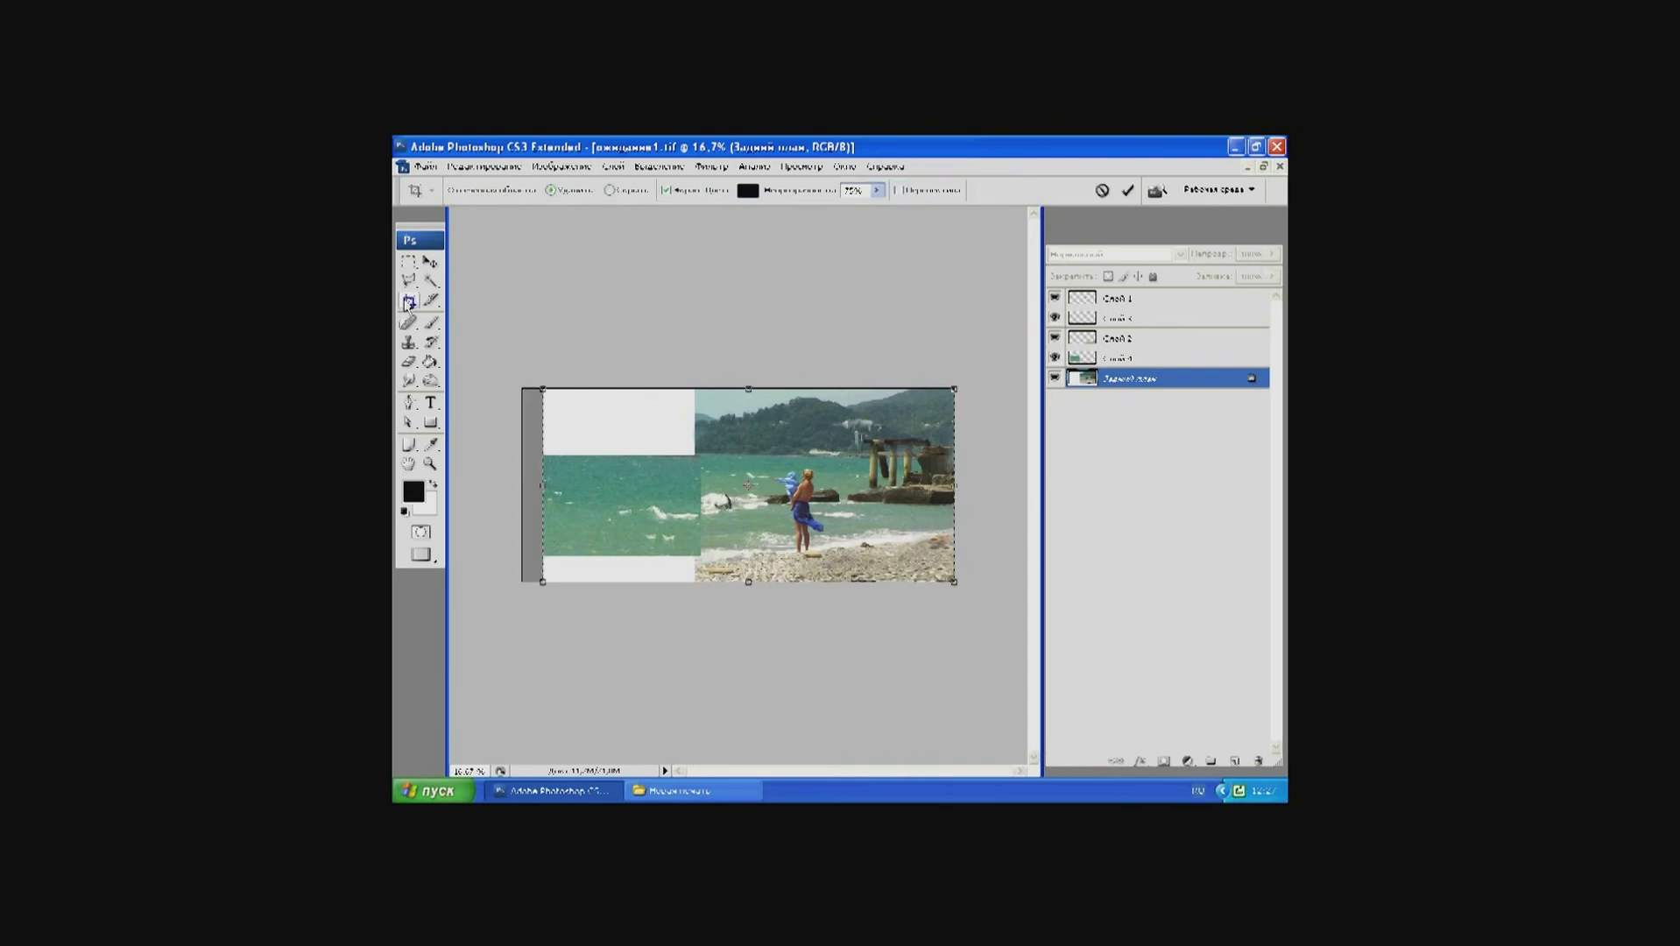
left_click(408, 301)
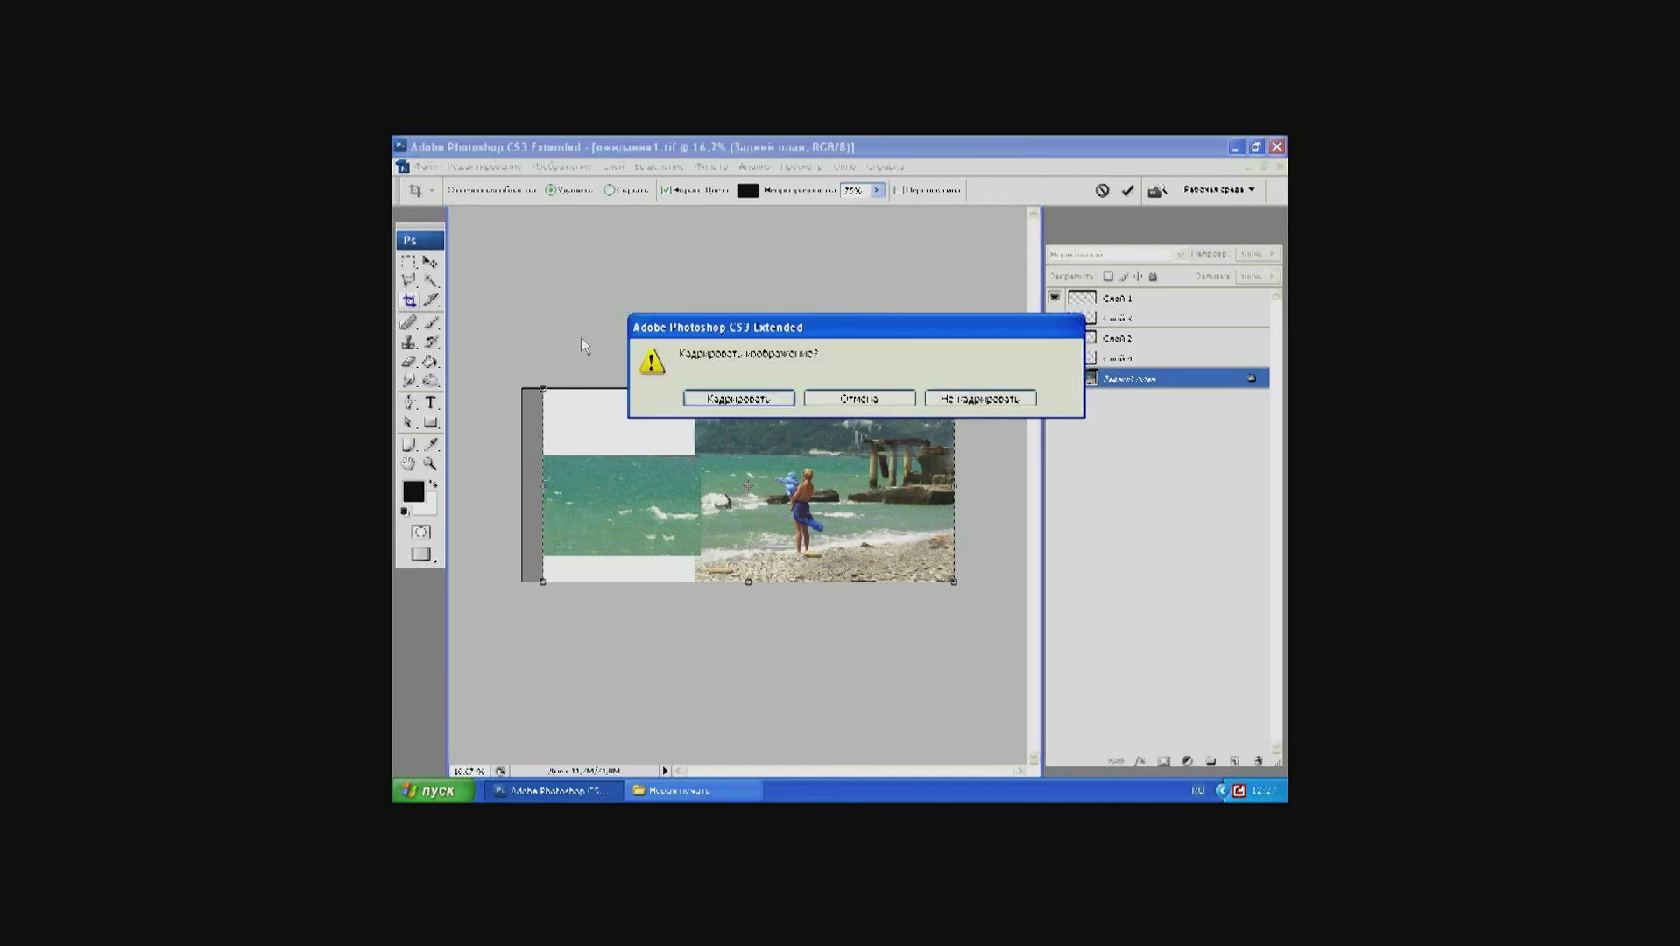
left_click(736, 399)
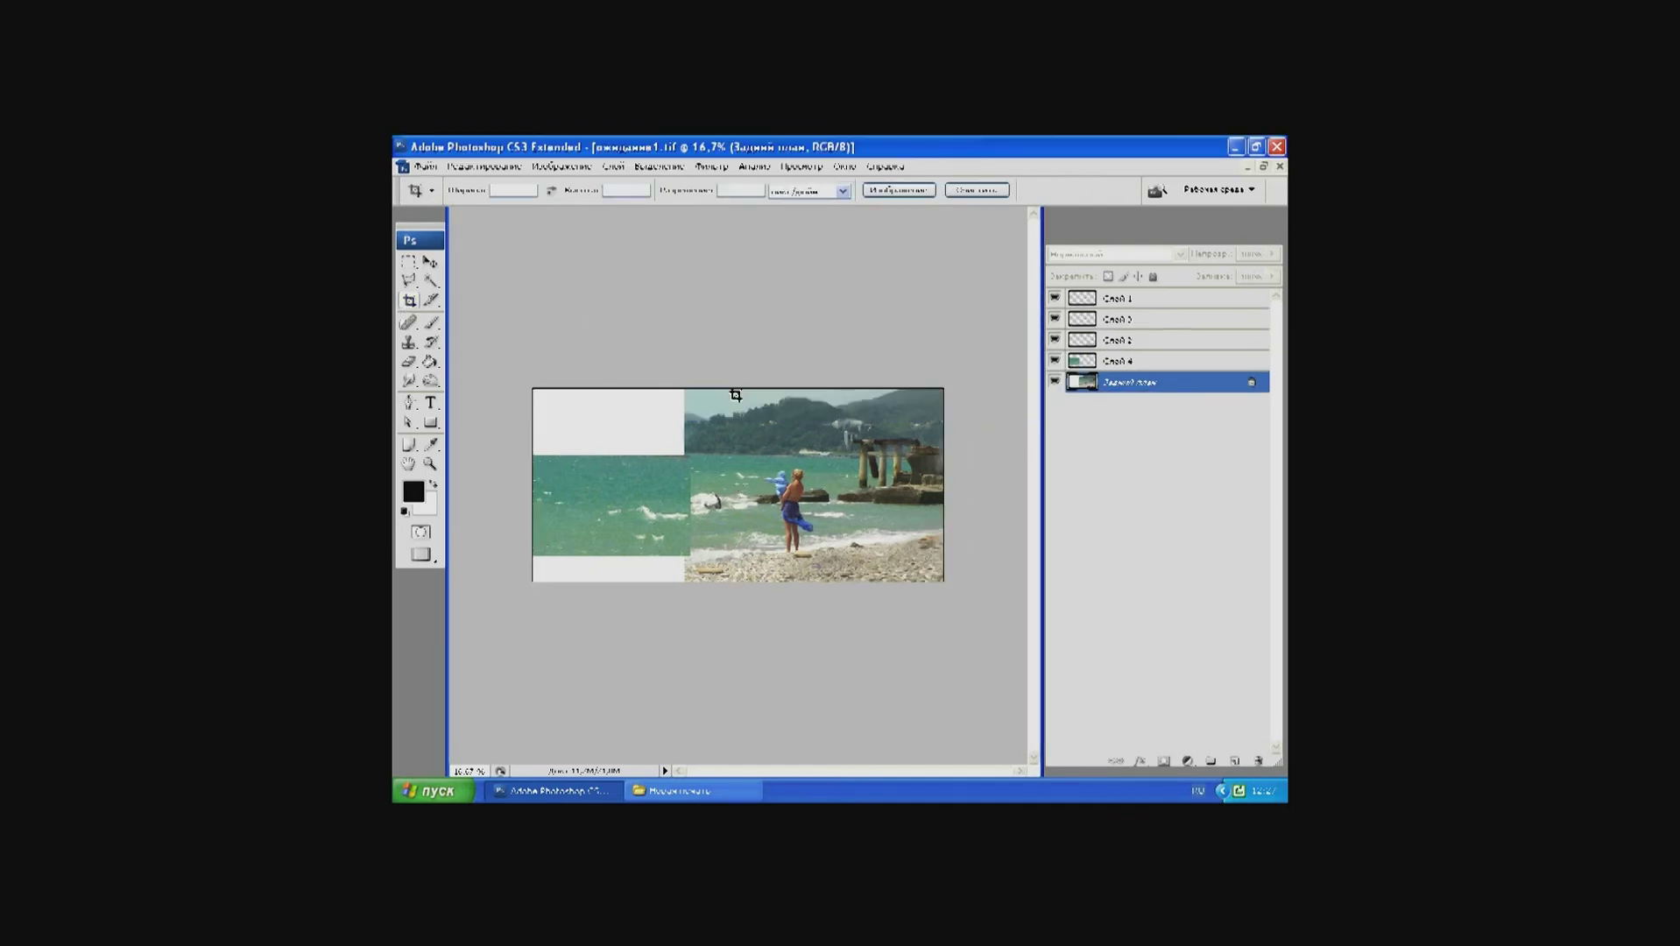
Step: Open the cloud photos Облака 1 and Облака 2 together
left_click(421, 166)
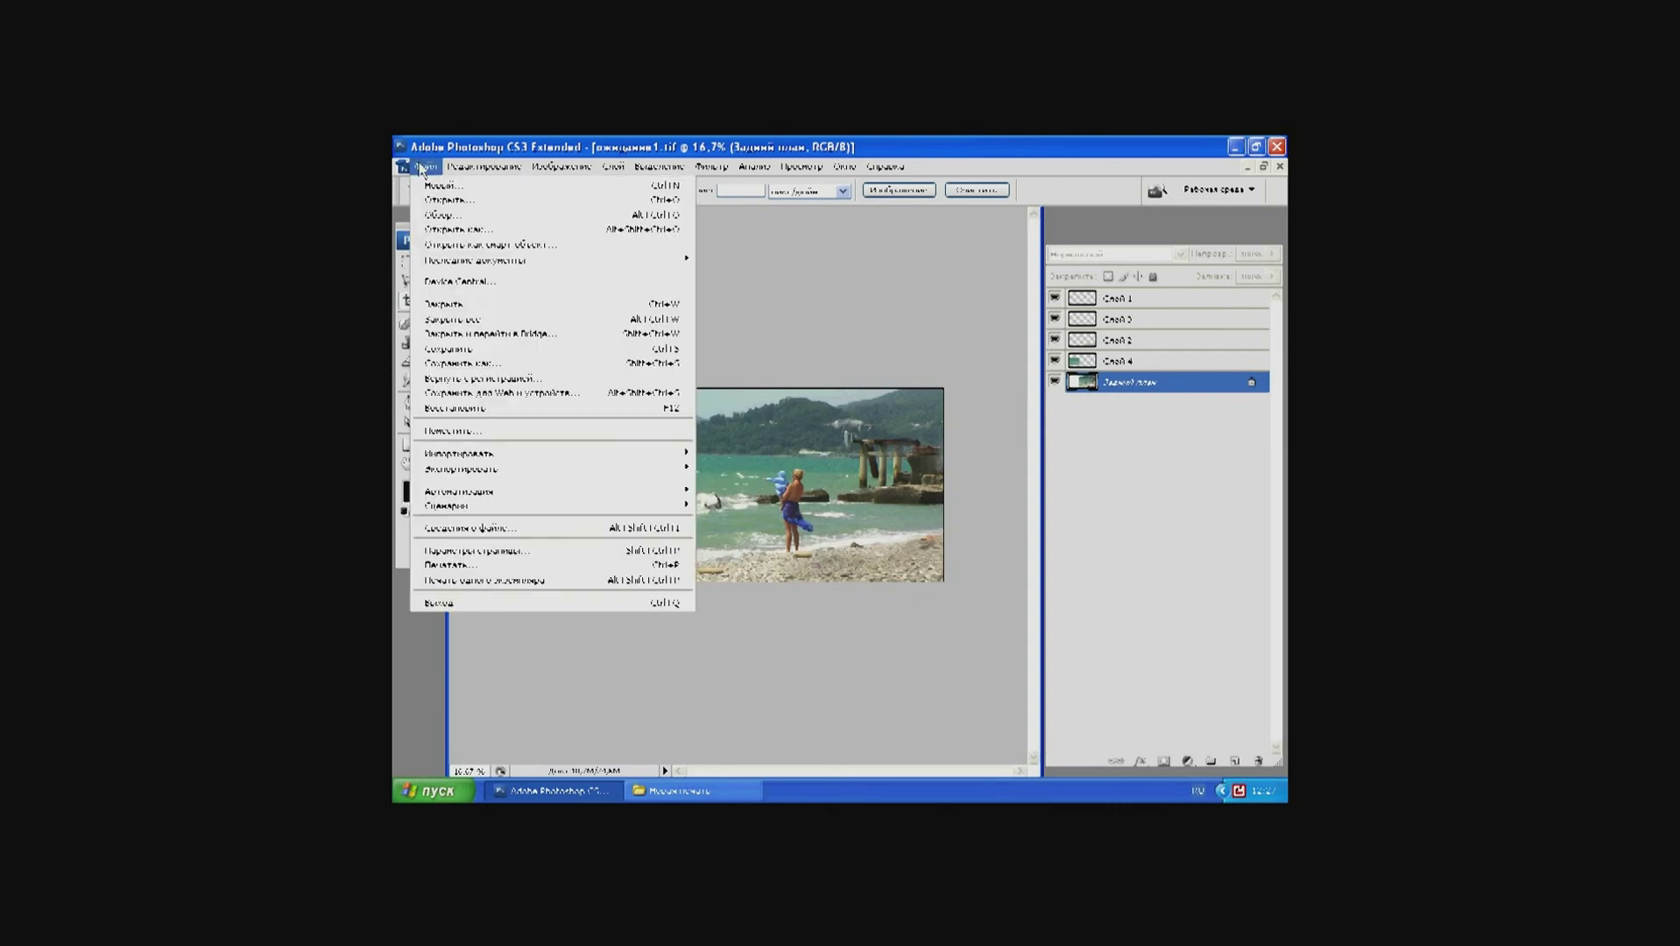
left_click(451, 202)
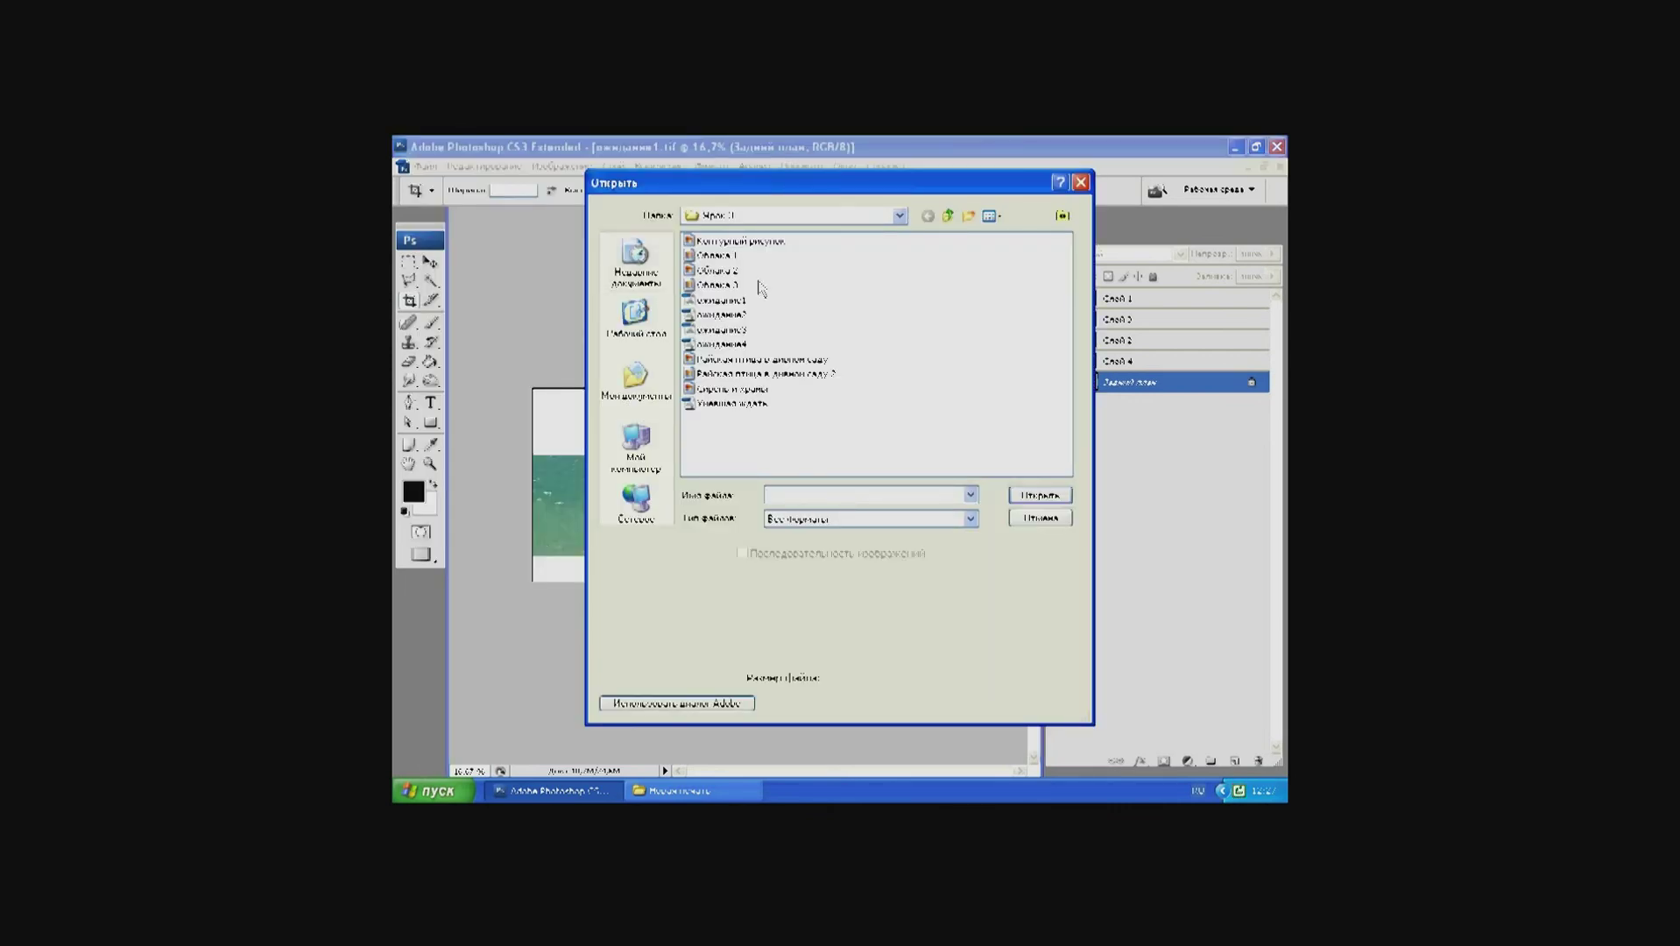
left_click_drag(755, 263, 732, 277)
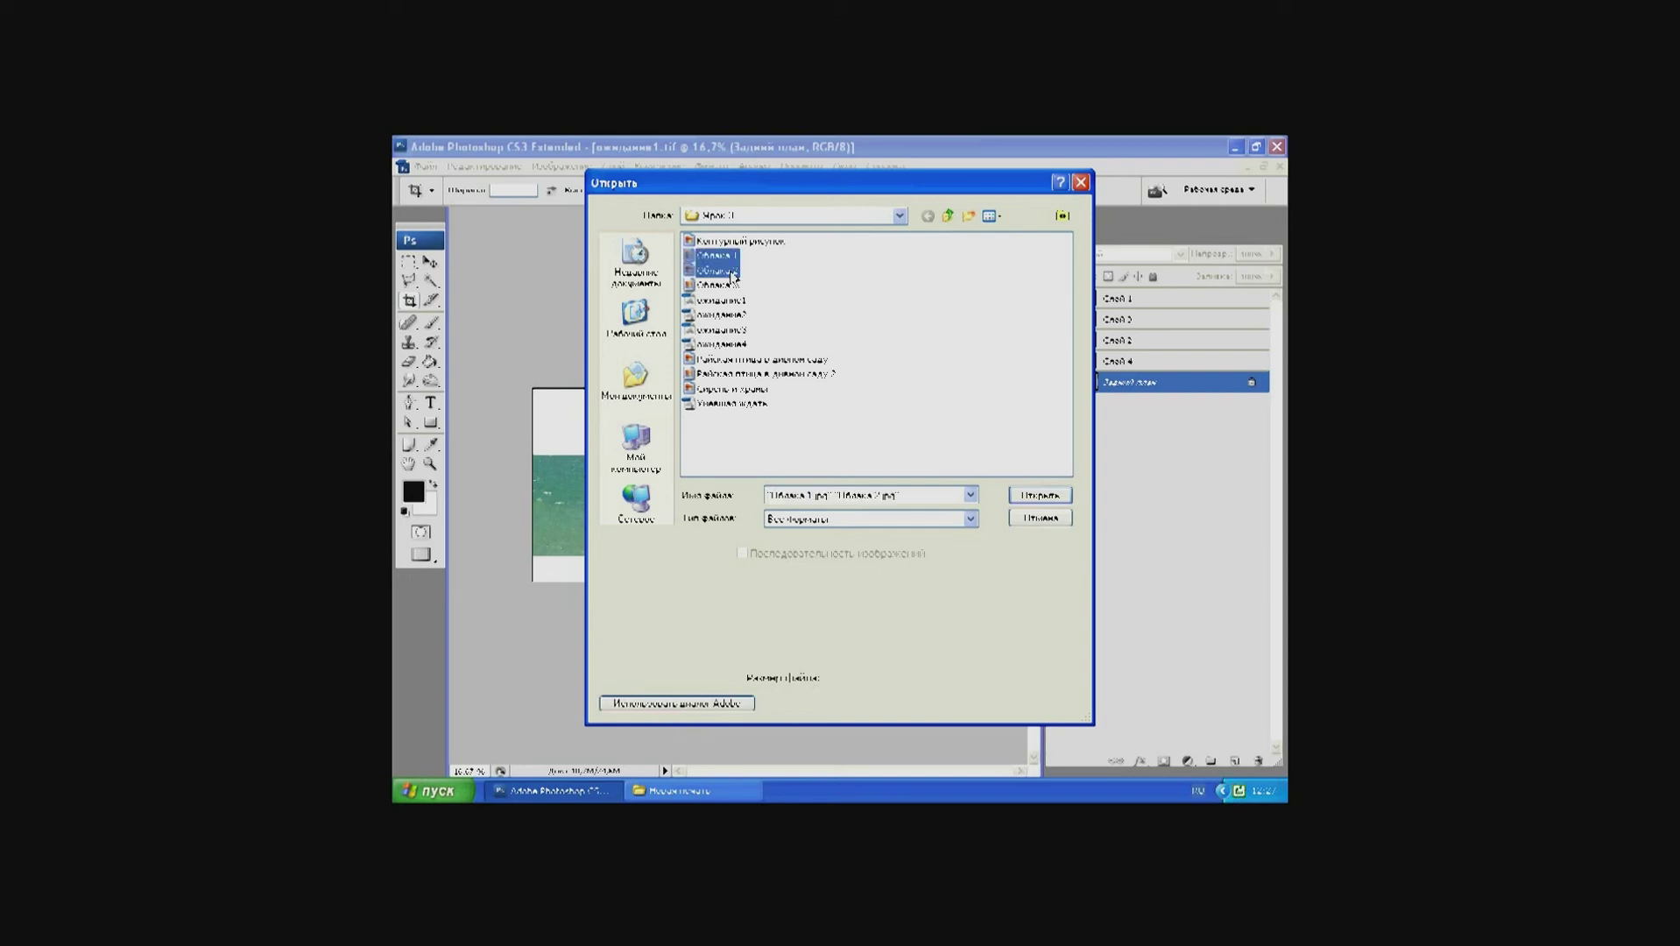
left_click(1036, 504)
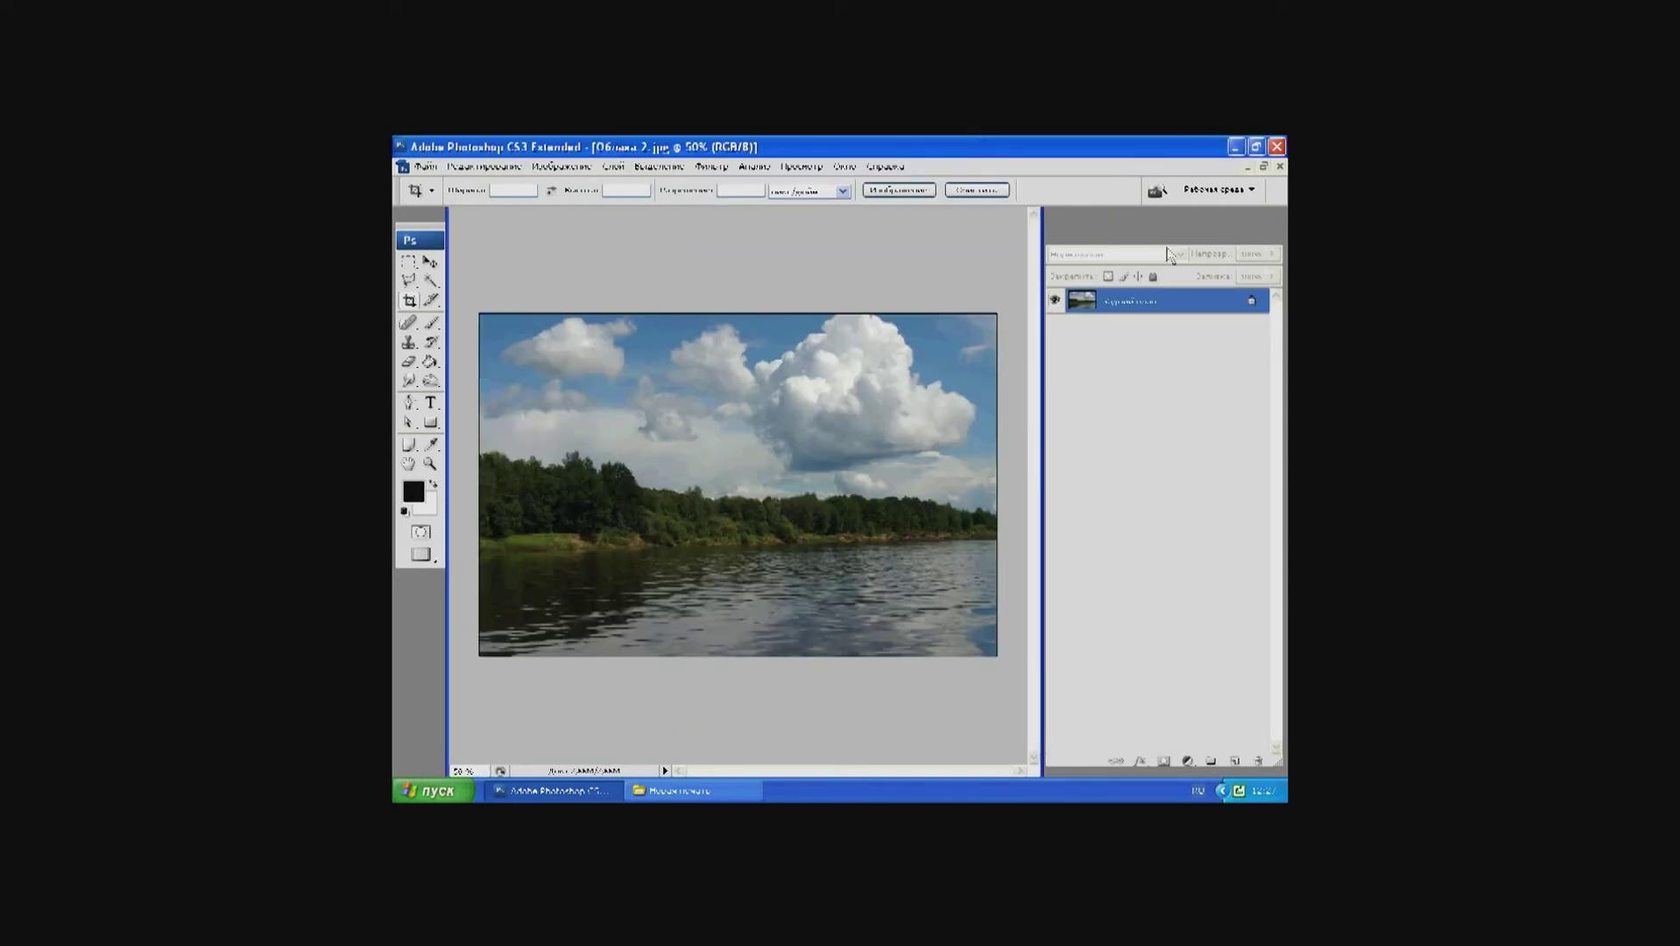
Step: Select the sky above the horizon in Облака 1
left_click(1248, 167)
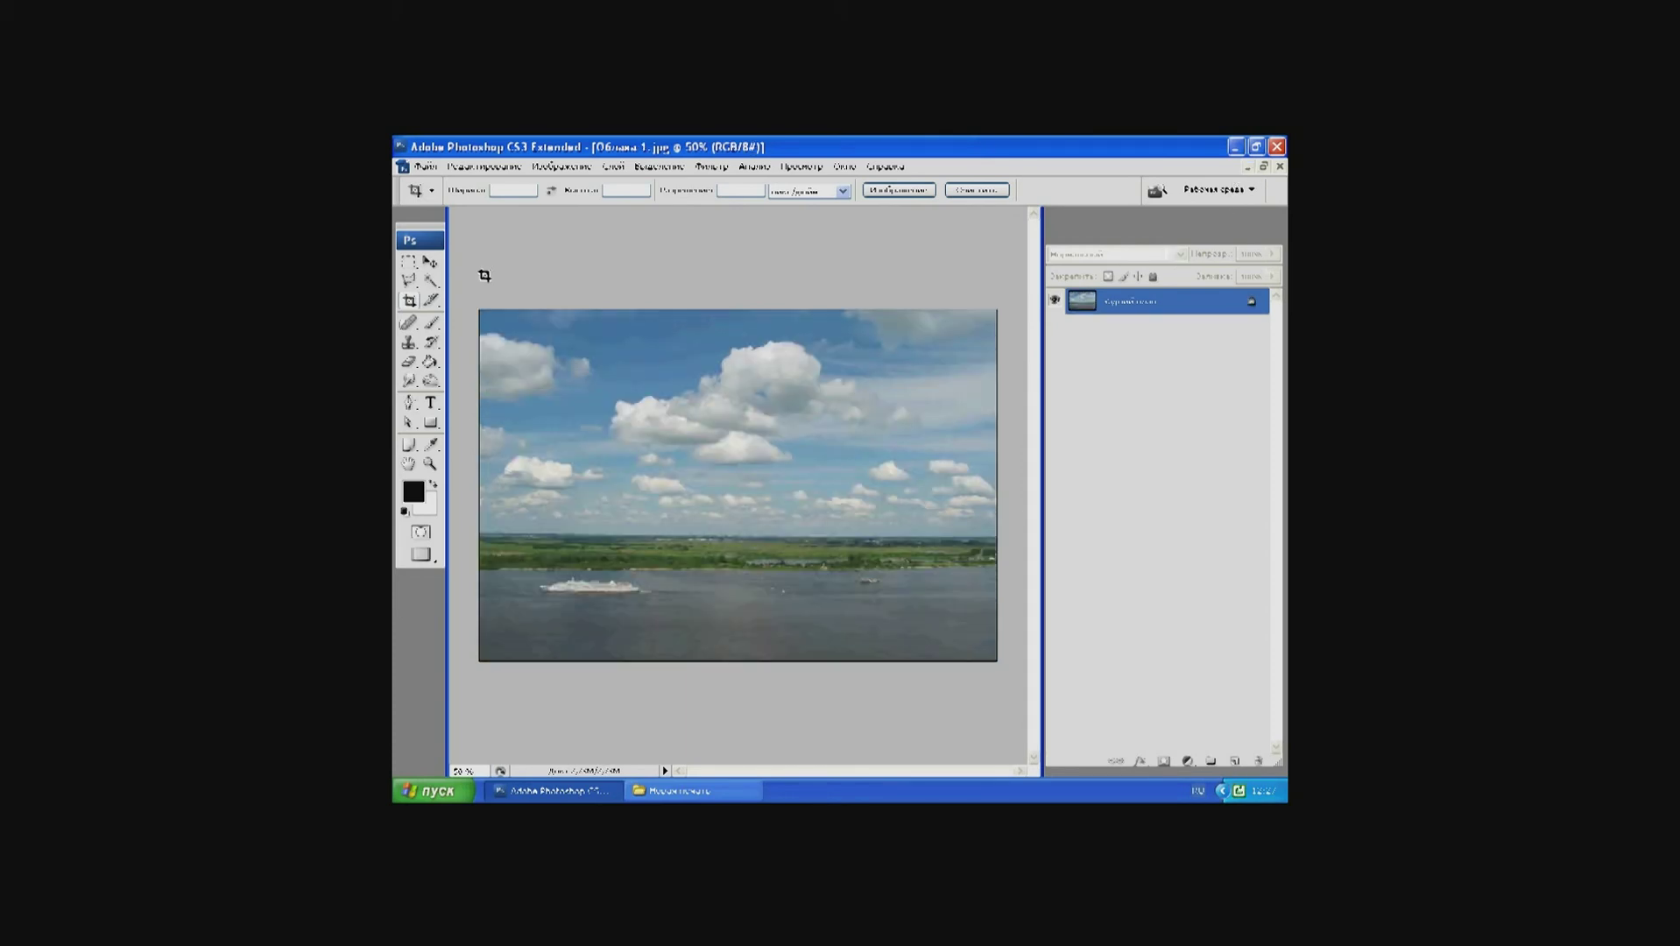
left_click(409, 265)
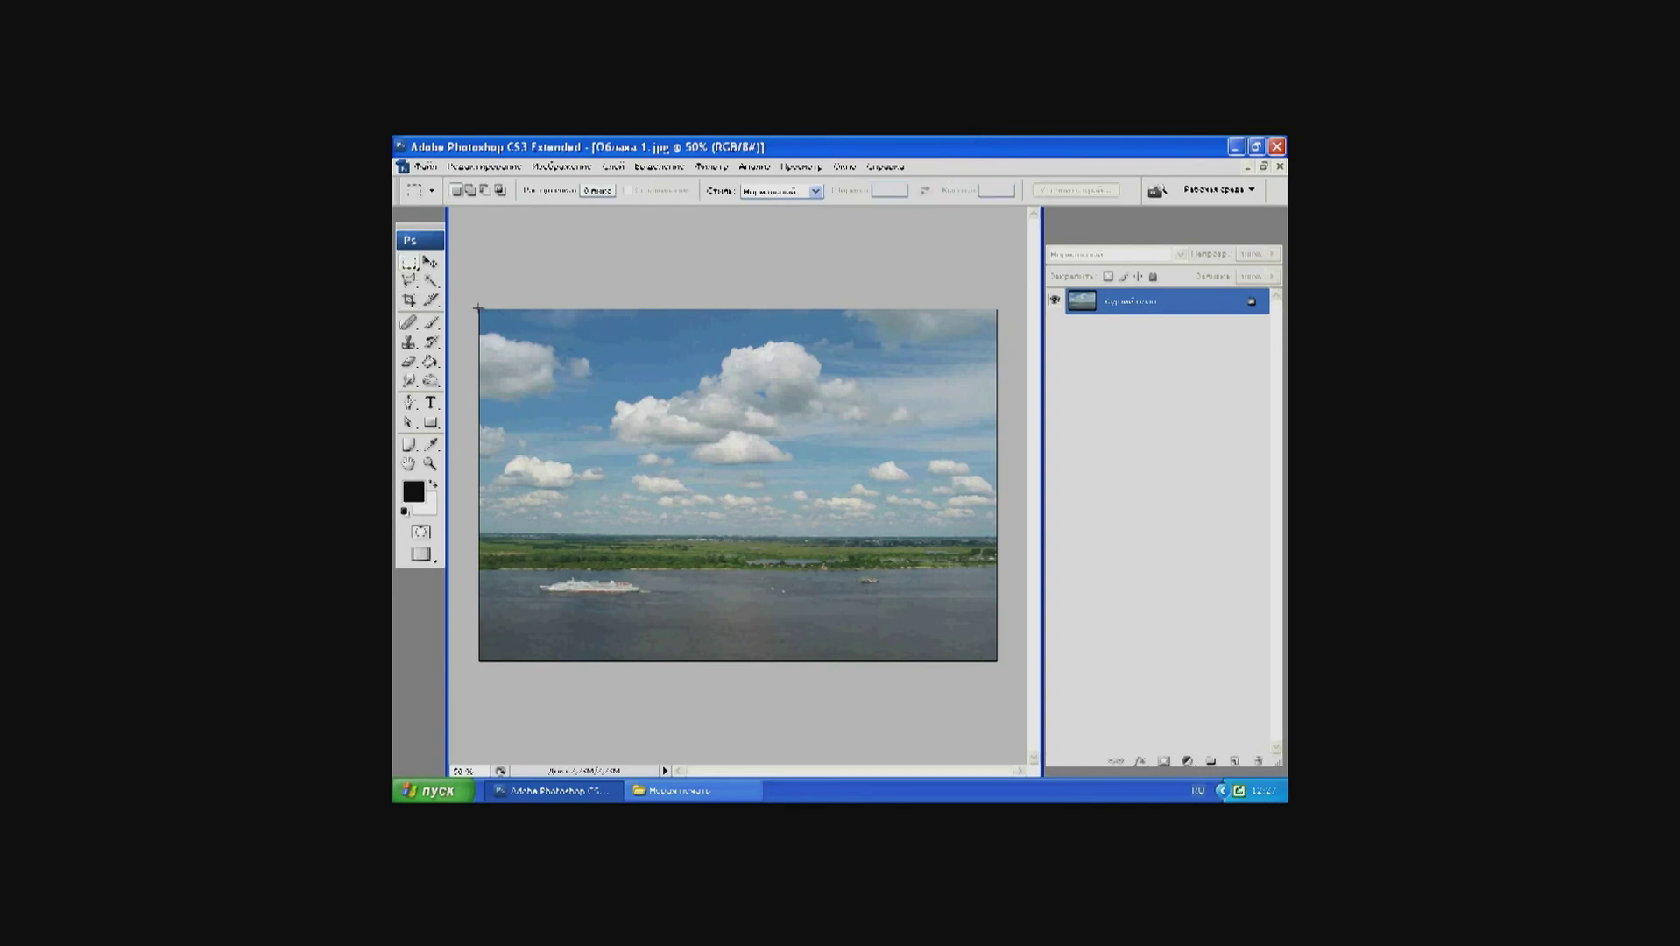
mouse_move(477, 308)
left_mouse_down()
mouse_move(930, 517)
mouse_move(1011, 526)
left_mouse_up()
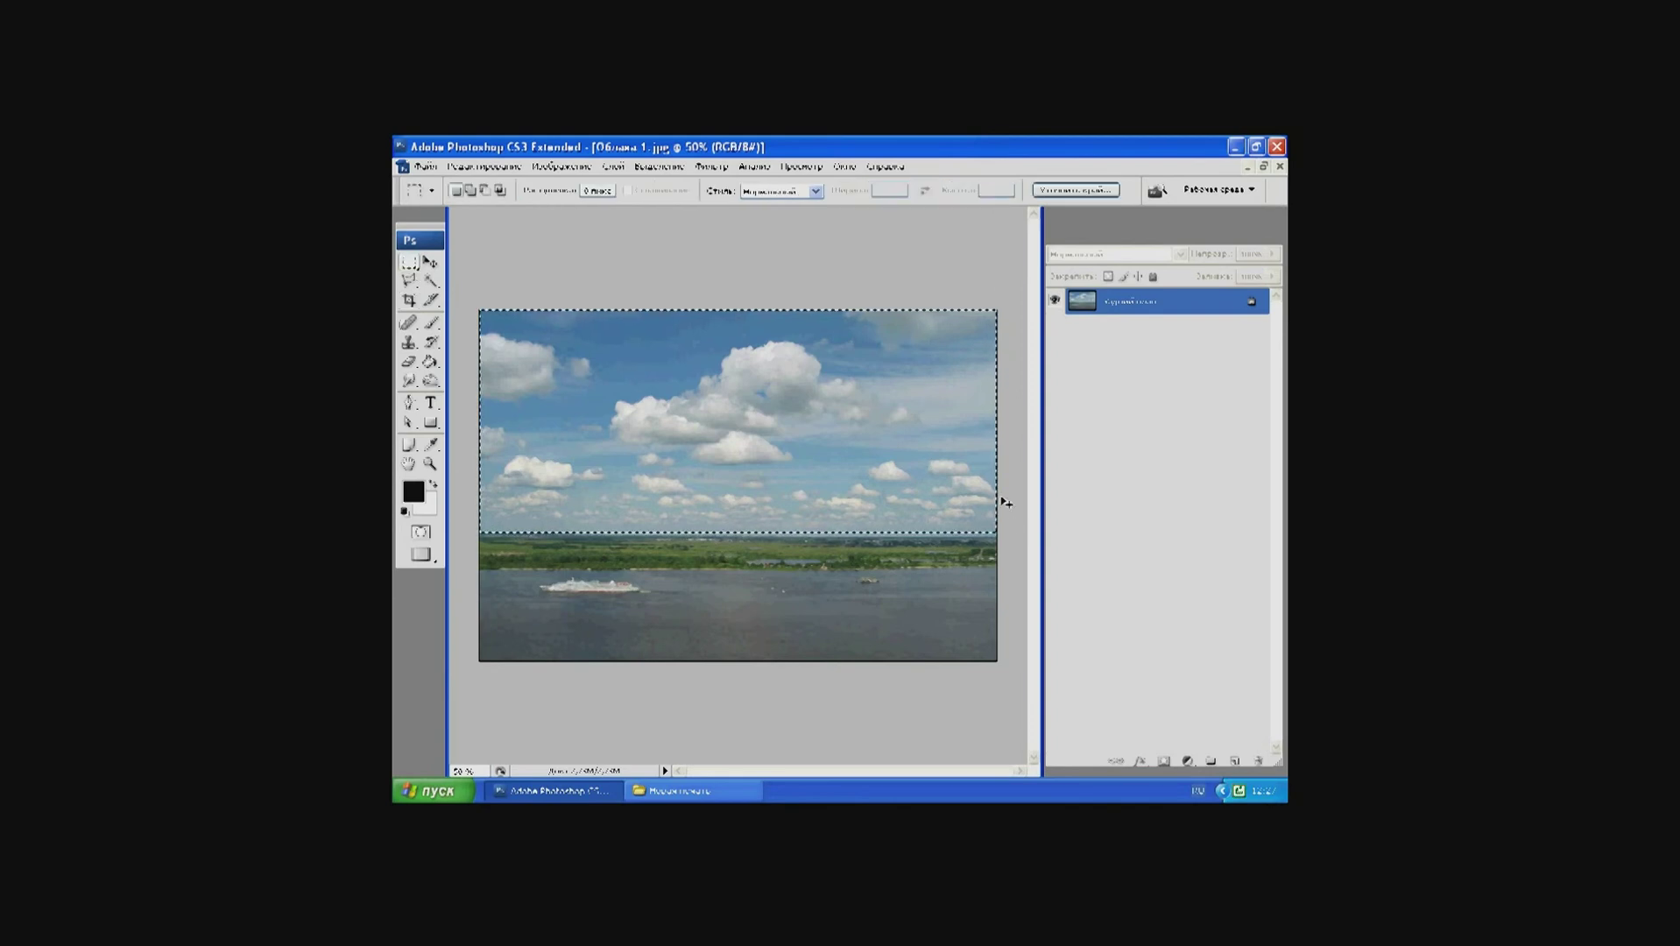
Step: Paste the copied cloud sky into the beach composite as a new layer and nudge it up-left
left_click(1246, 168)
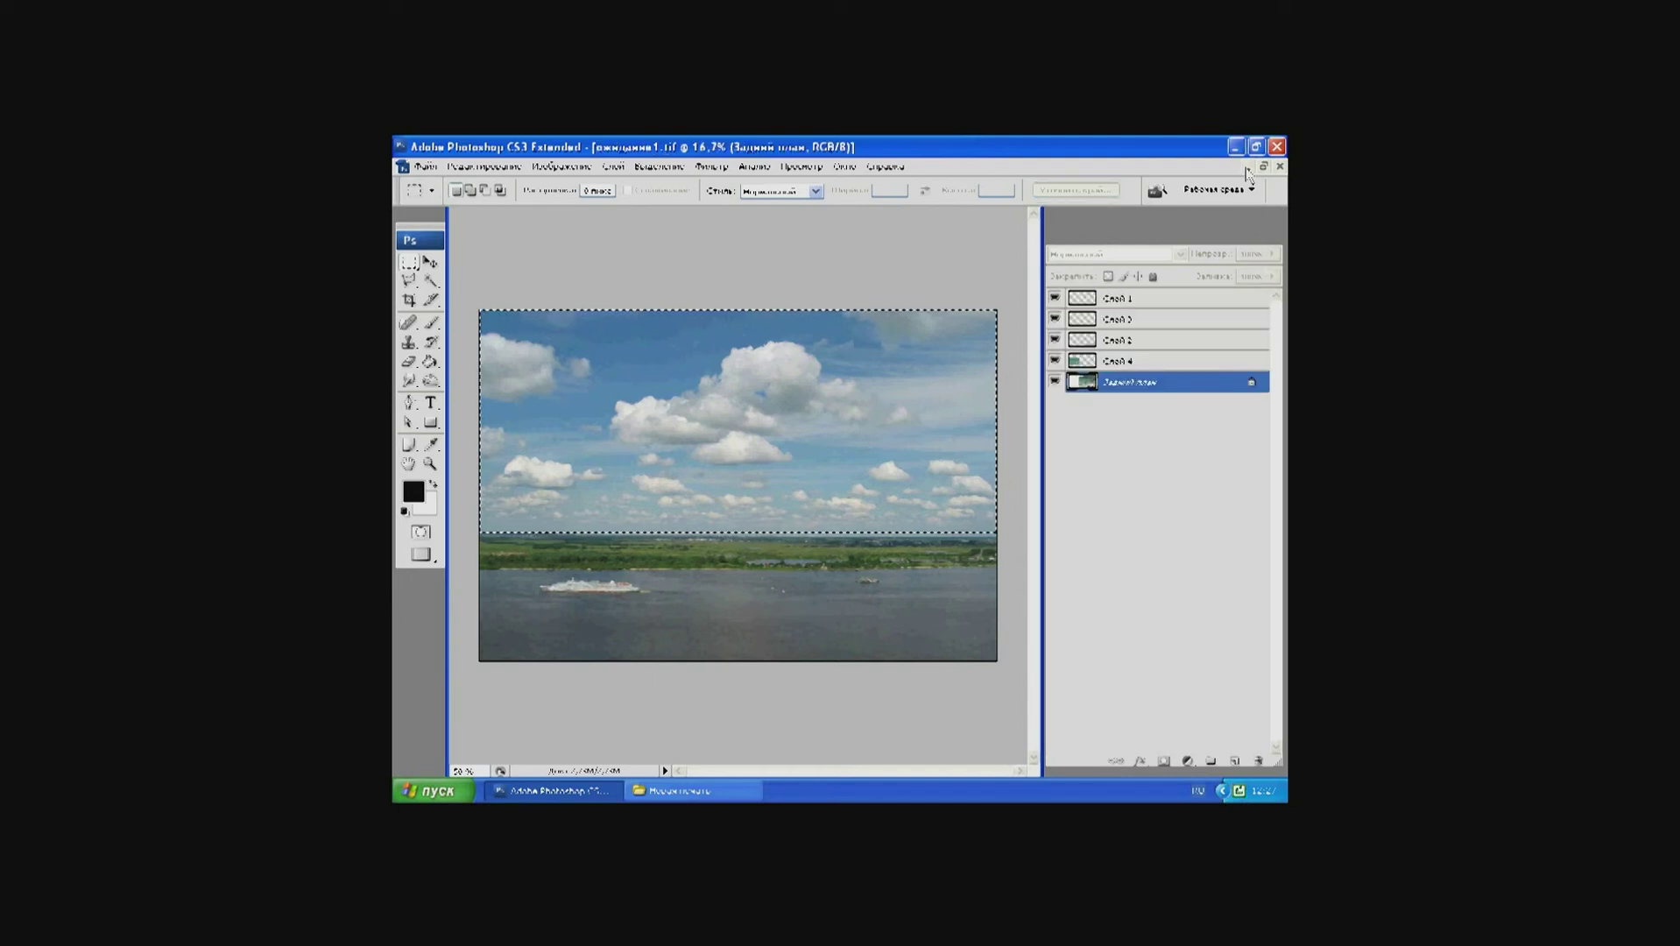
key("ctrl+v")
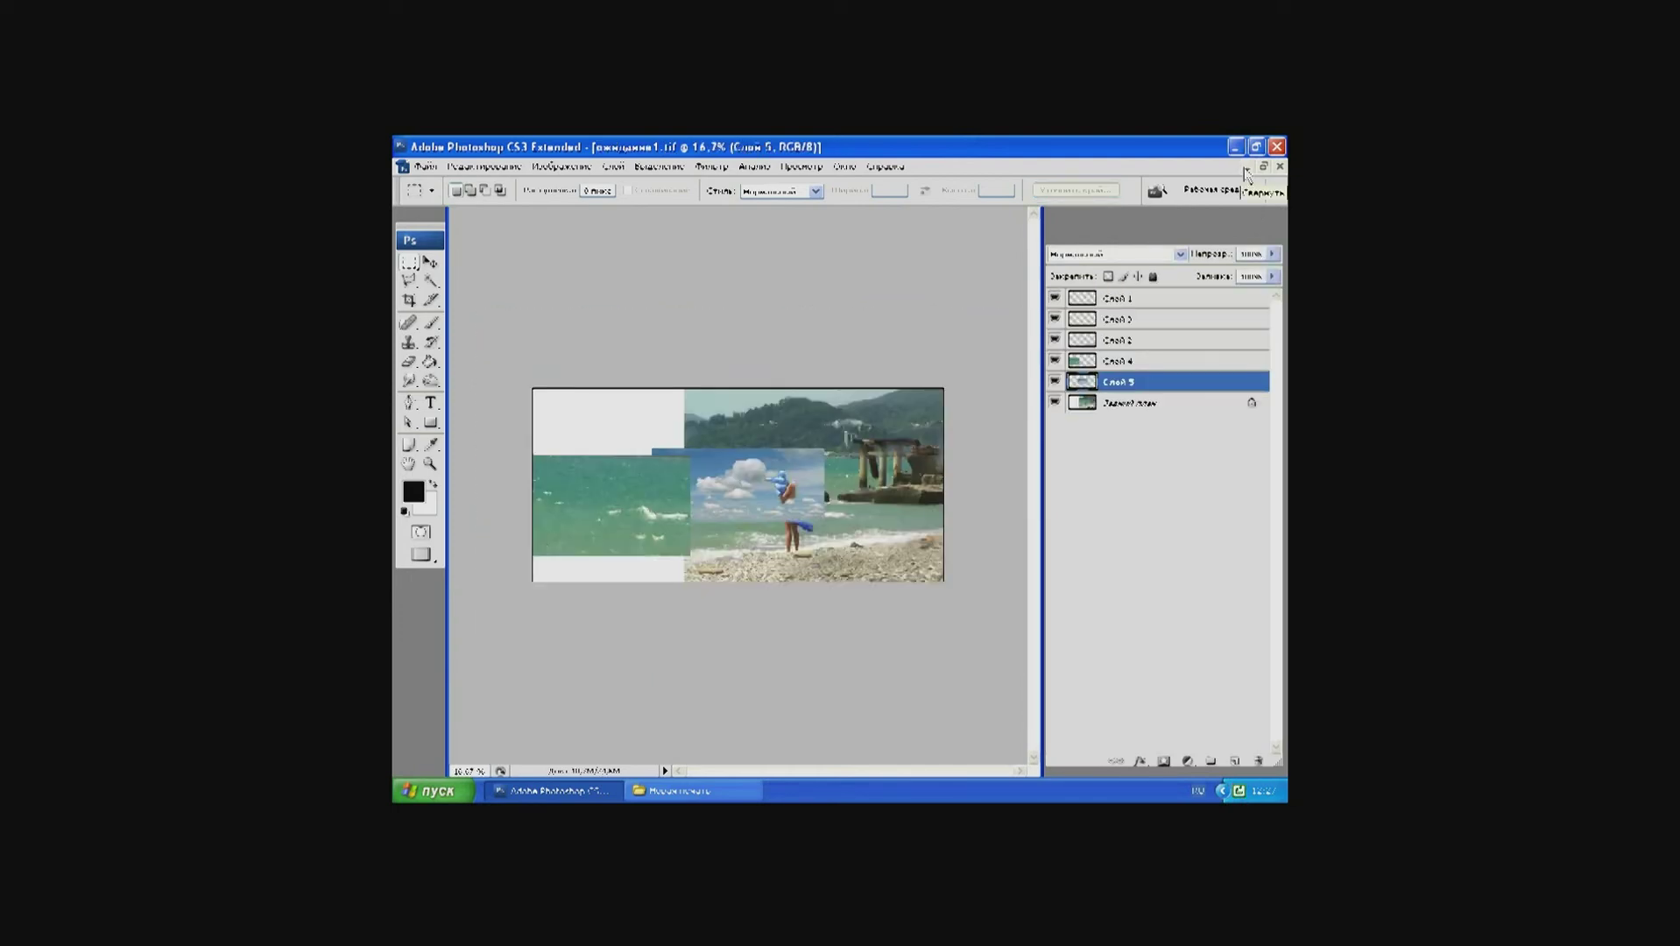
left_click(429, 262)
left_click_drag(720, 497, 707, 469)
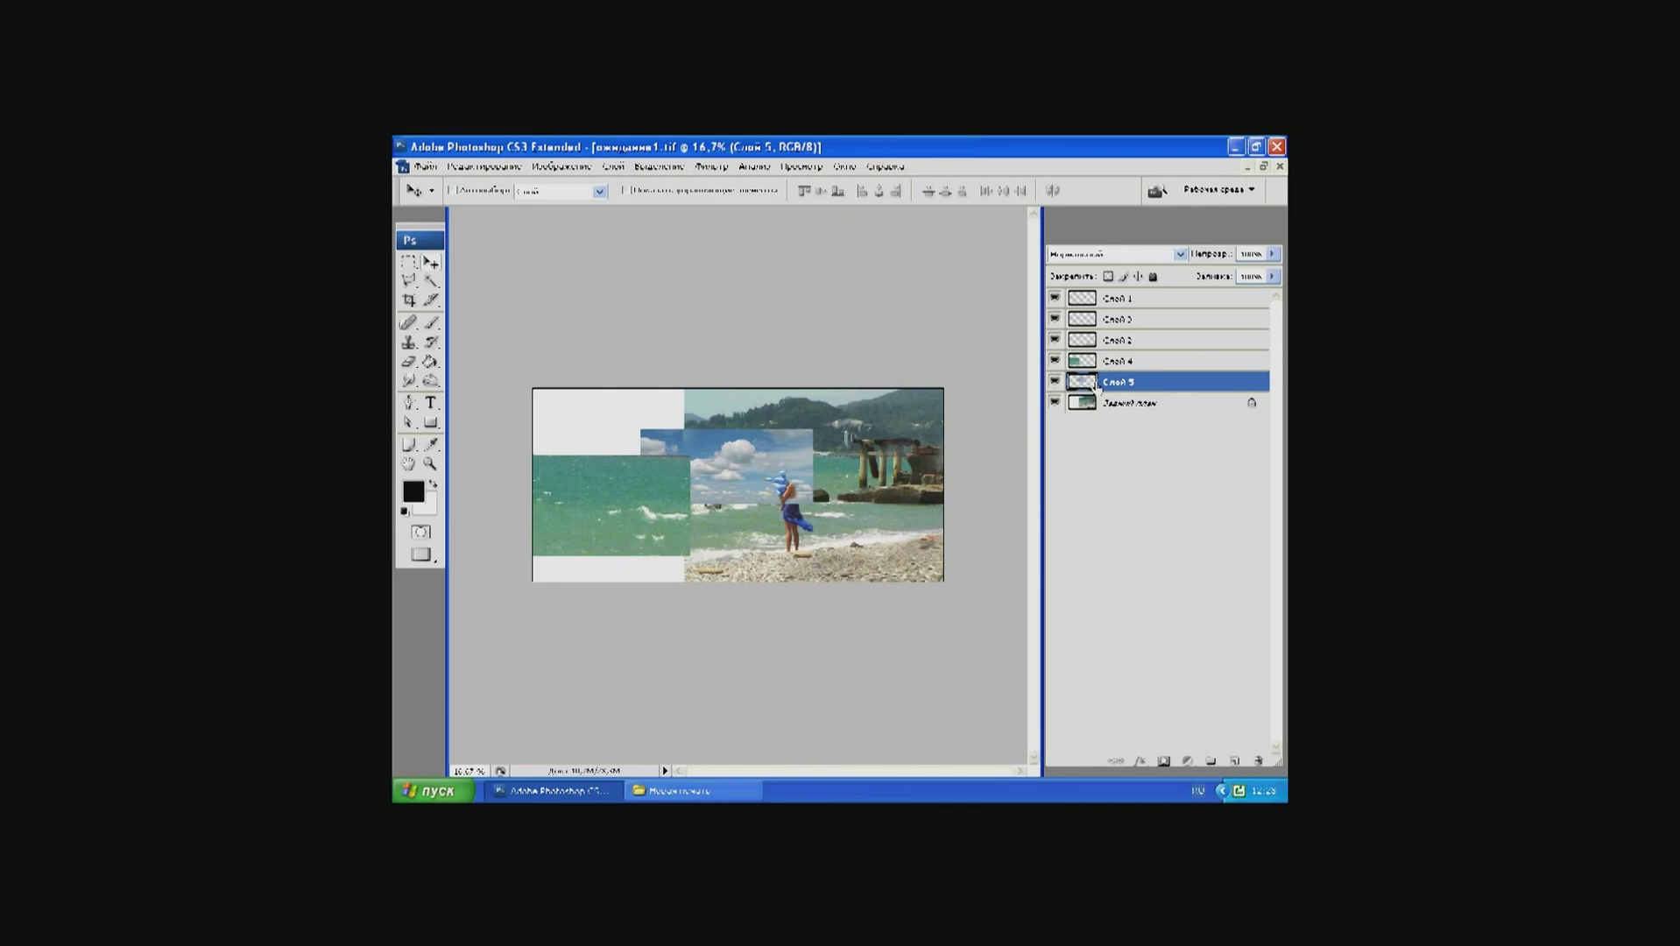
Step: Bring the Слой 5 sky layer to the top of the stack and move it to the image's top edge
left_click_drag(1094, 300, 1090, 324)
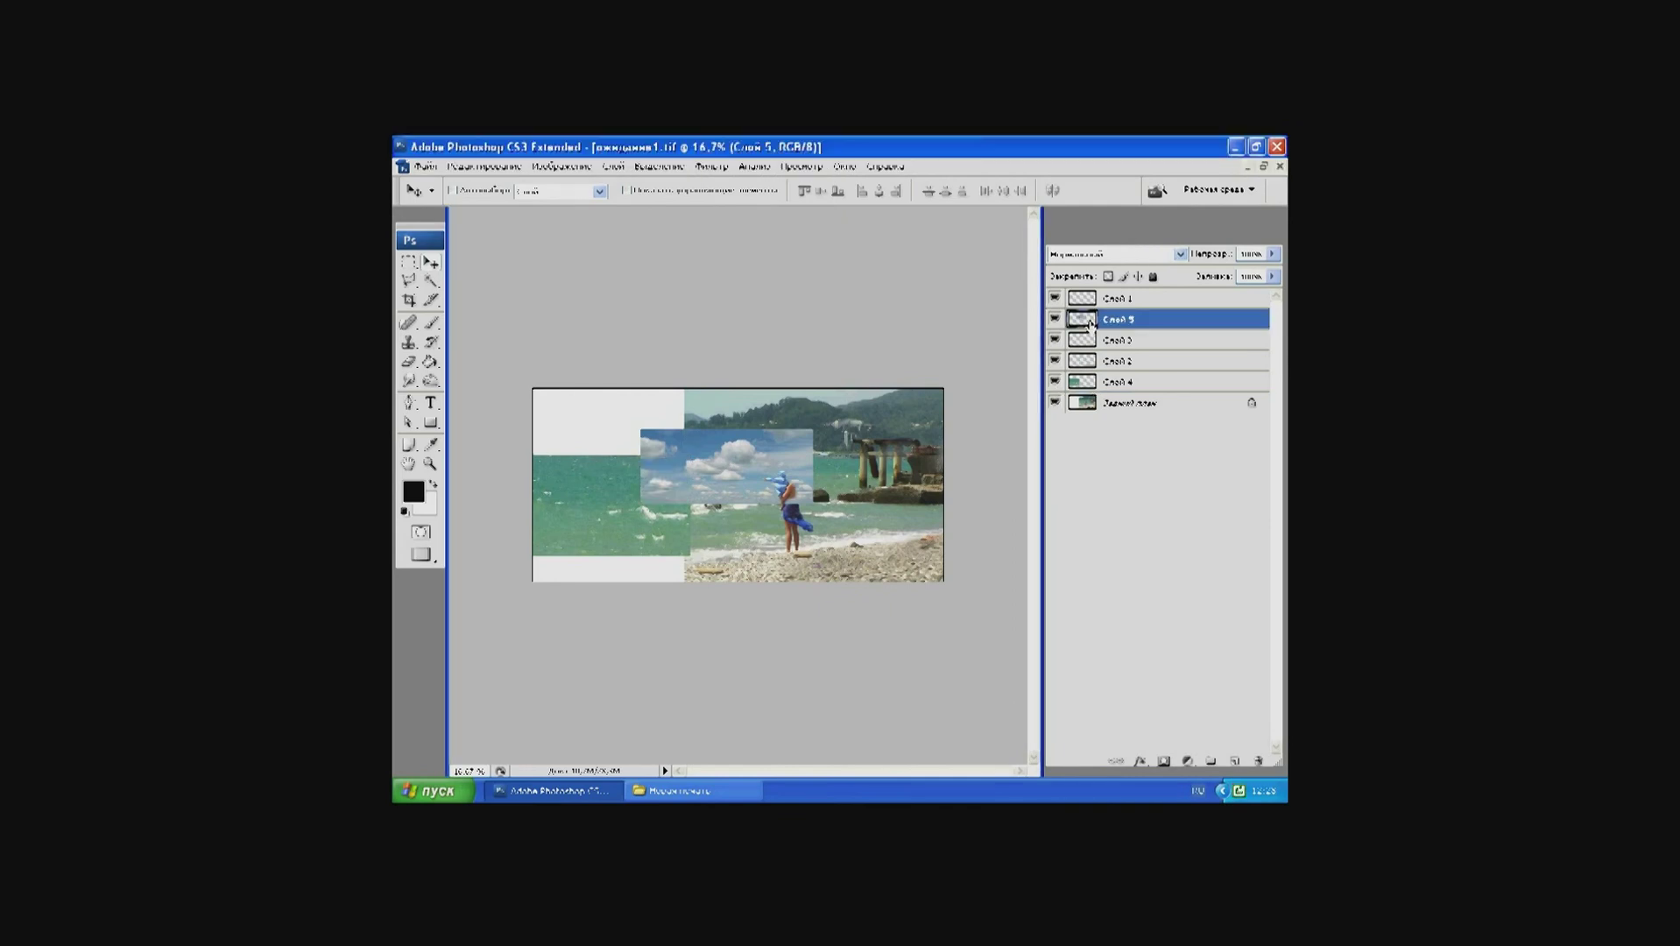
key("ctrl+bracketright")
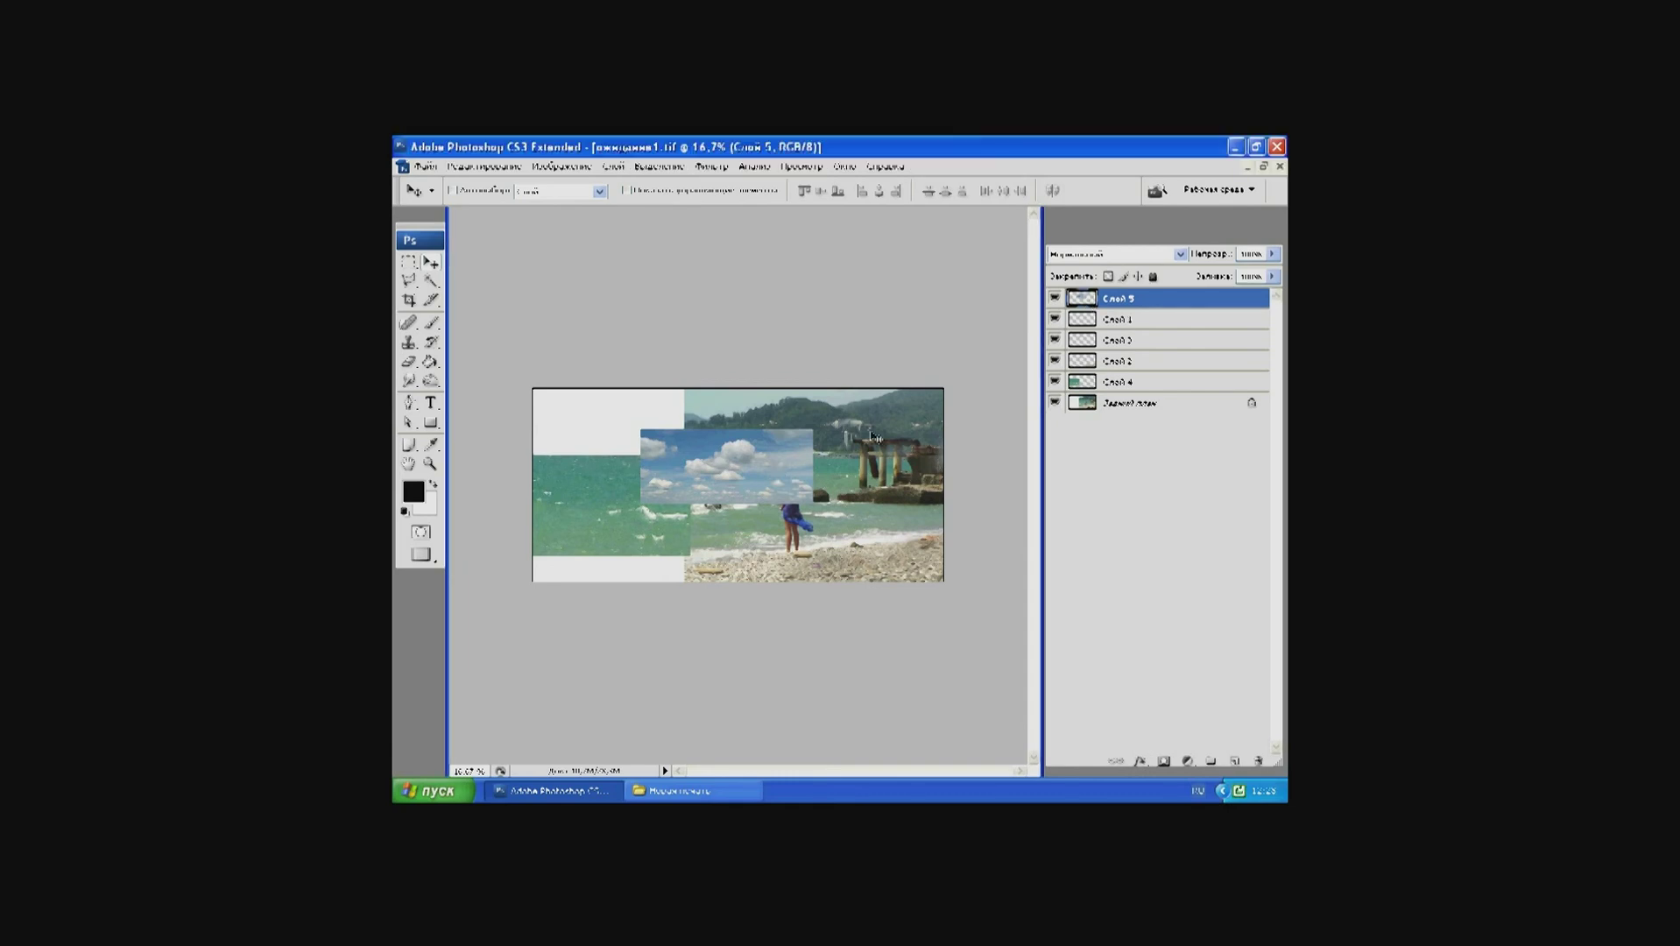
mouse_move(723, 481)
left_mouse_down()
mouse_move(619, 444)
mouse_move(707, 432)
left_mouse_up()
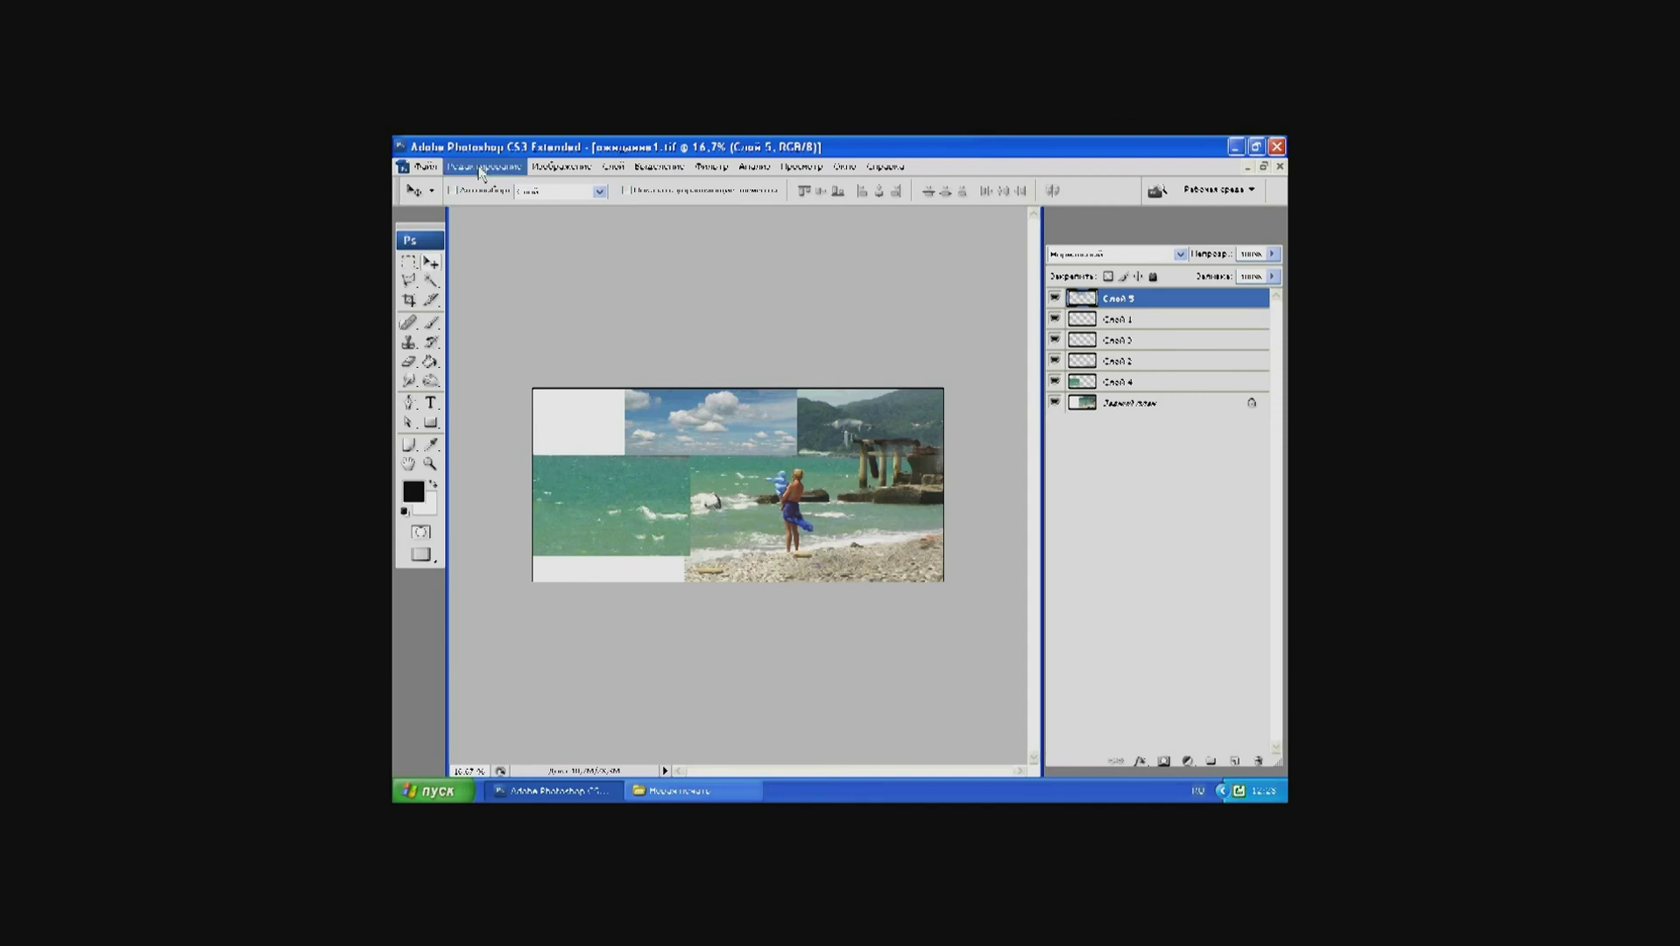
Step: Scale the Слой 5 sky wider to the right edge and slightly taller, then apply the transformation
left_click(480, 168)
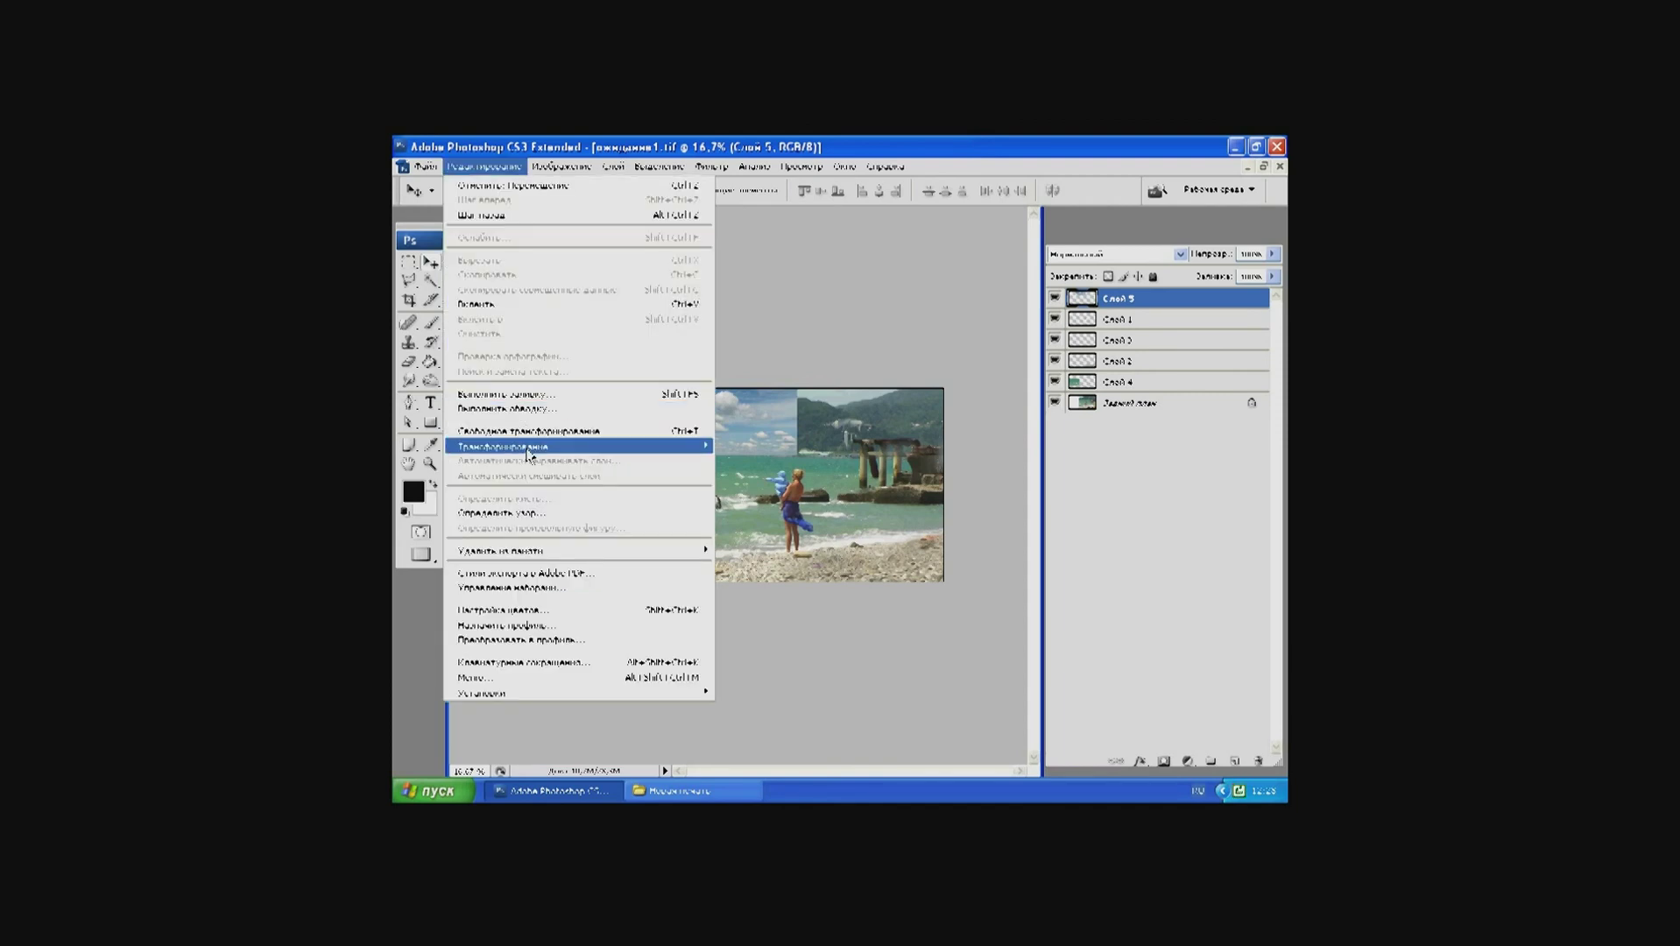
mouse_move(524, 446)
left_click(736, 469)
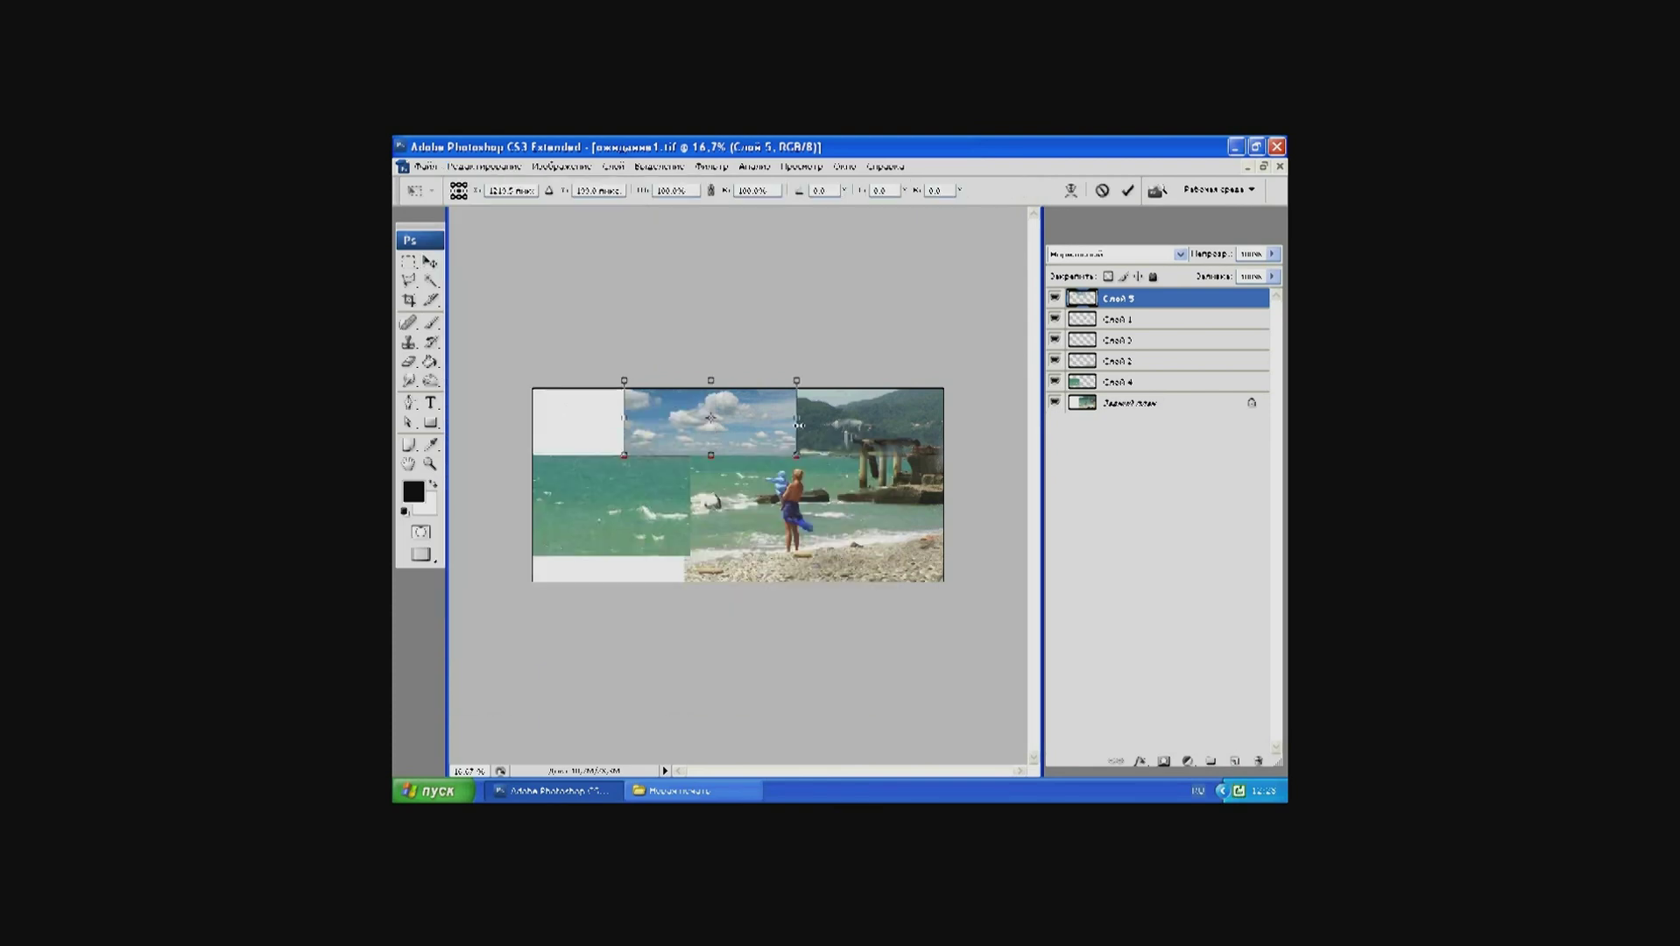
left_click_drag(798, 424, 945, 404)
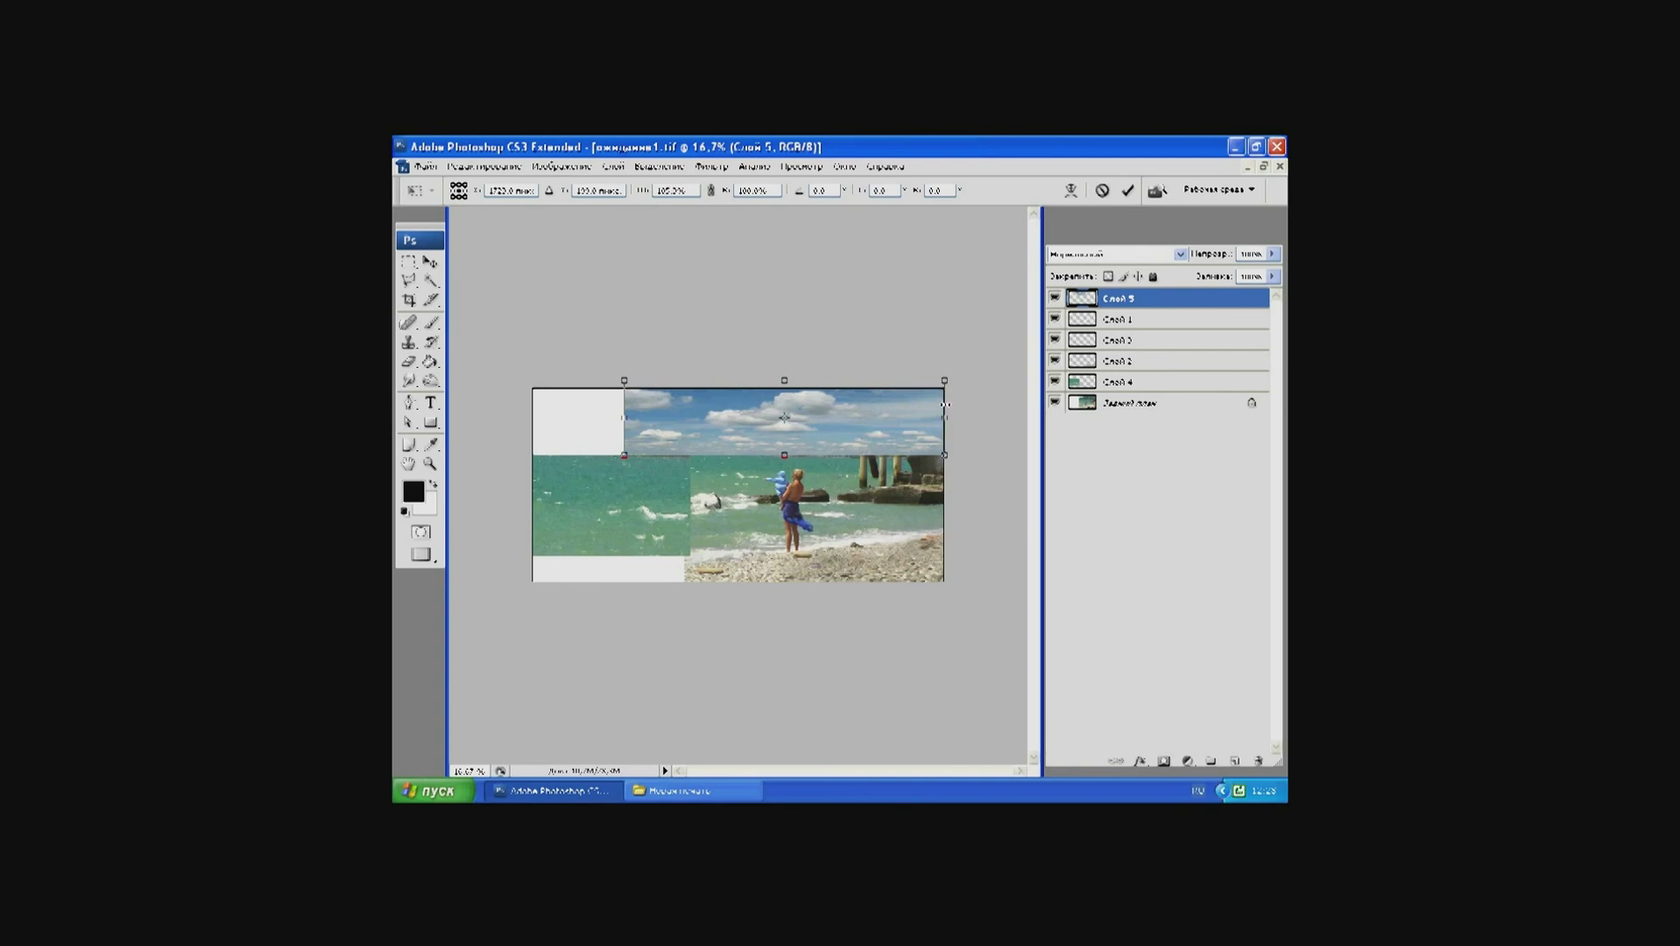
left_click_drag(784, 373, 784, 379)
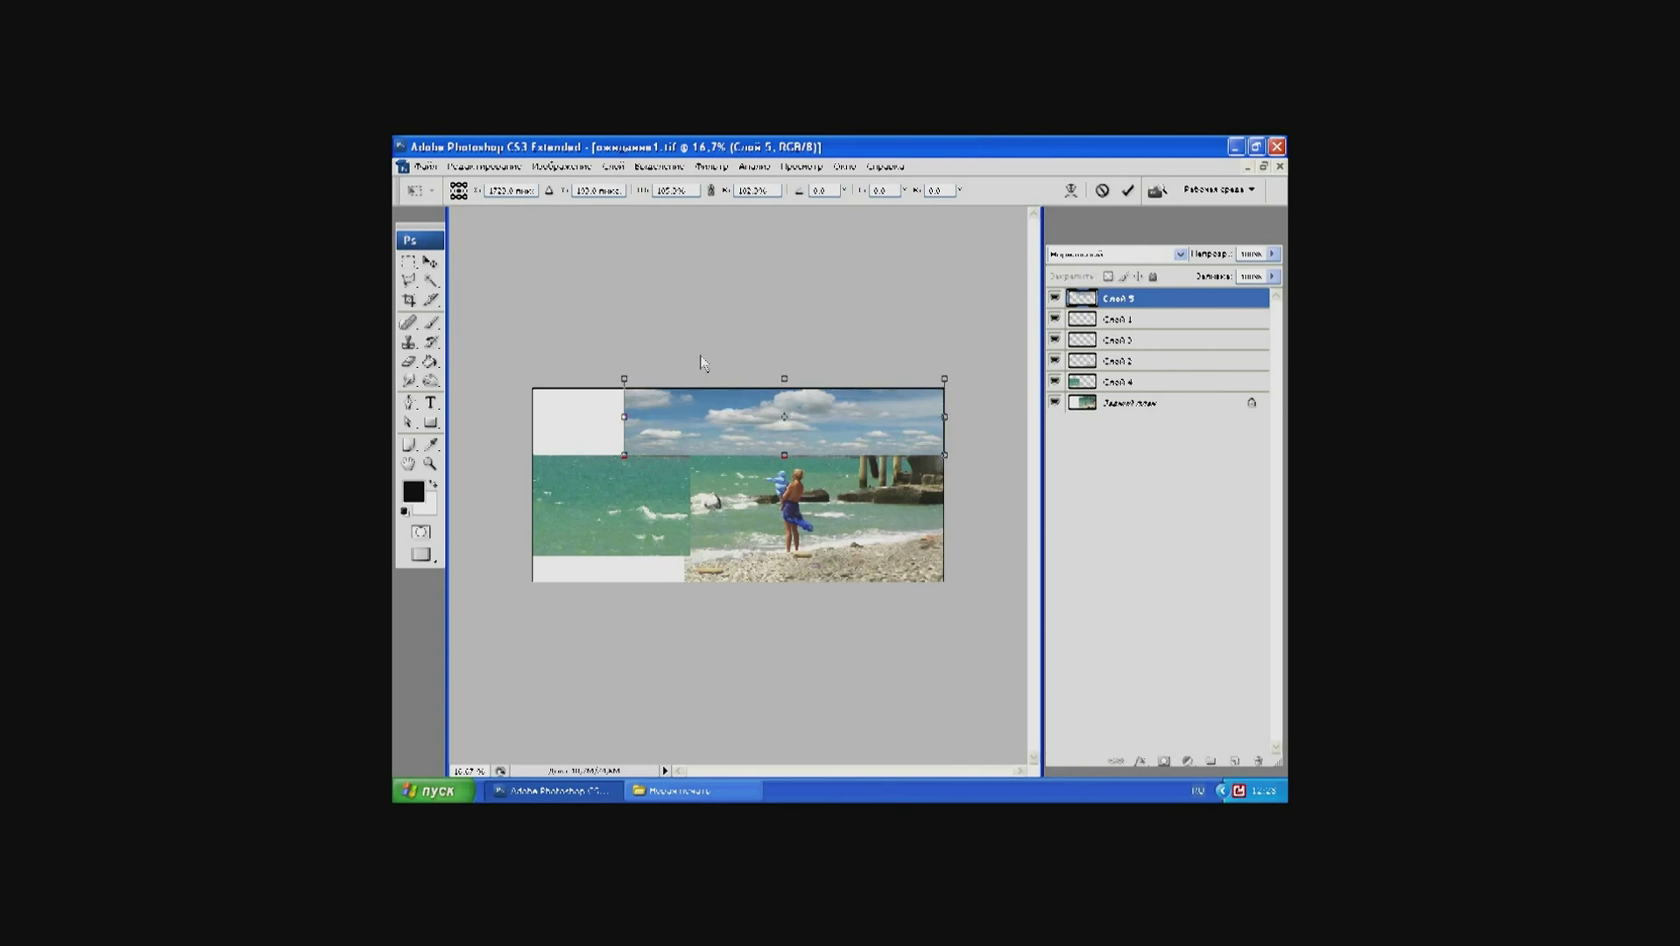
left_click(428, 261)
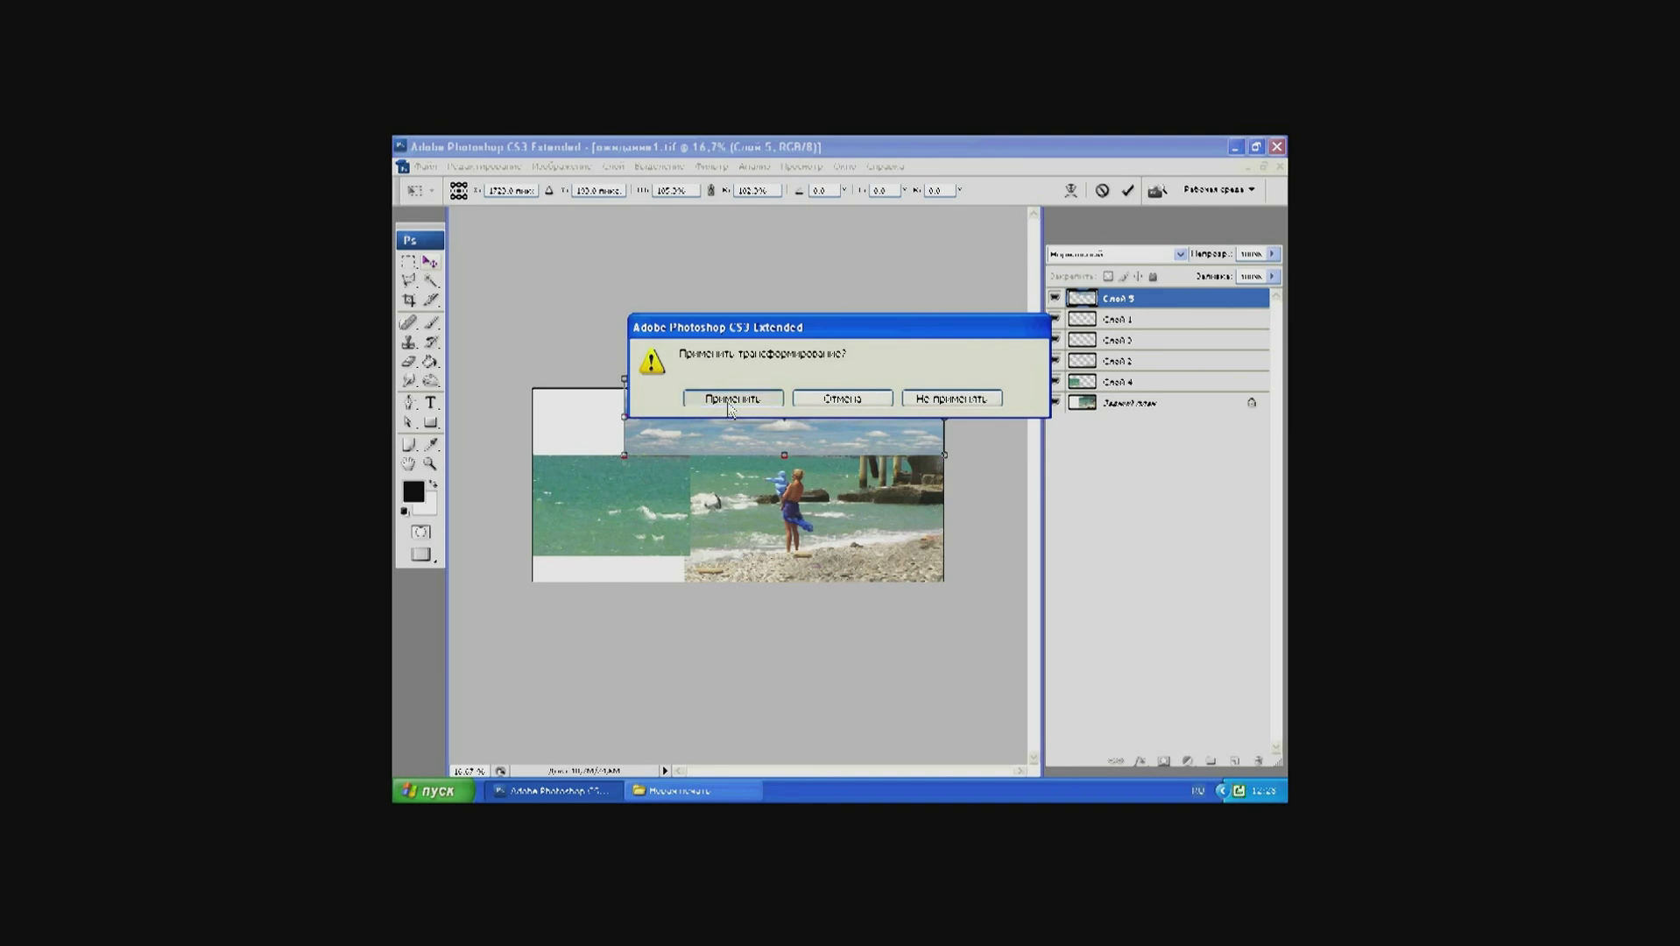
left_click(729, 401)
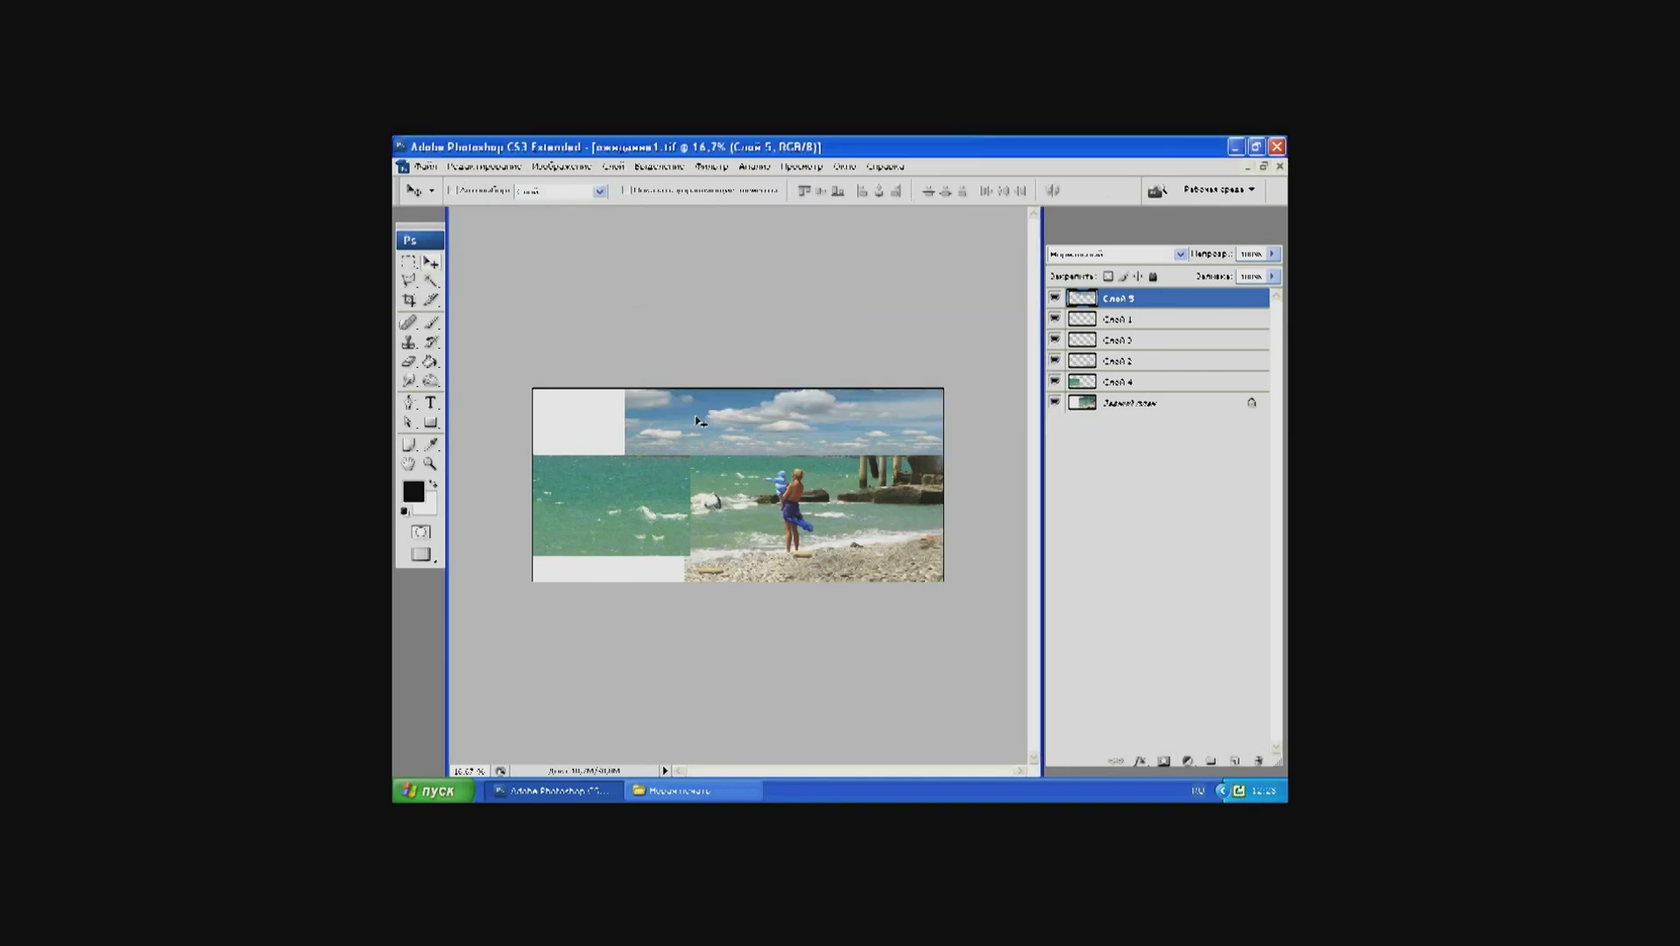
Step: Crop the image from the sky's left edge to the bottom right, removing the blank left strip
left_click(408, 301)
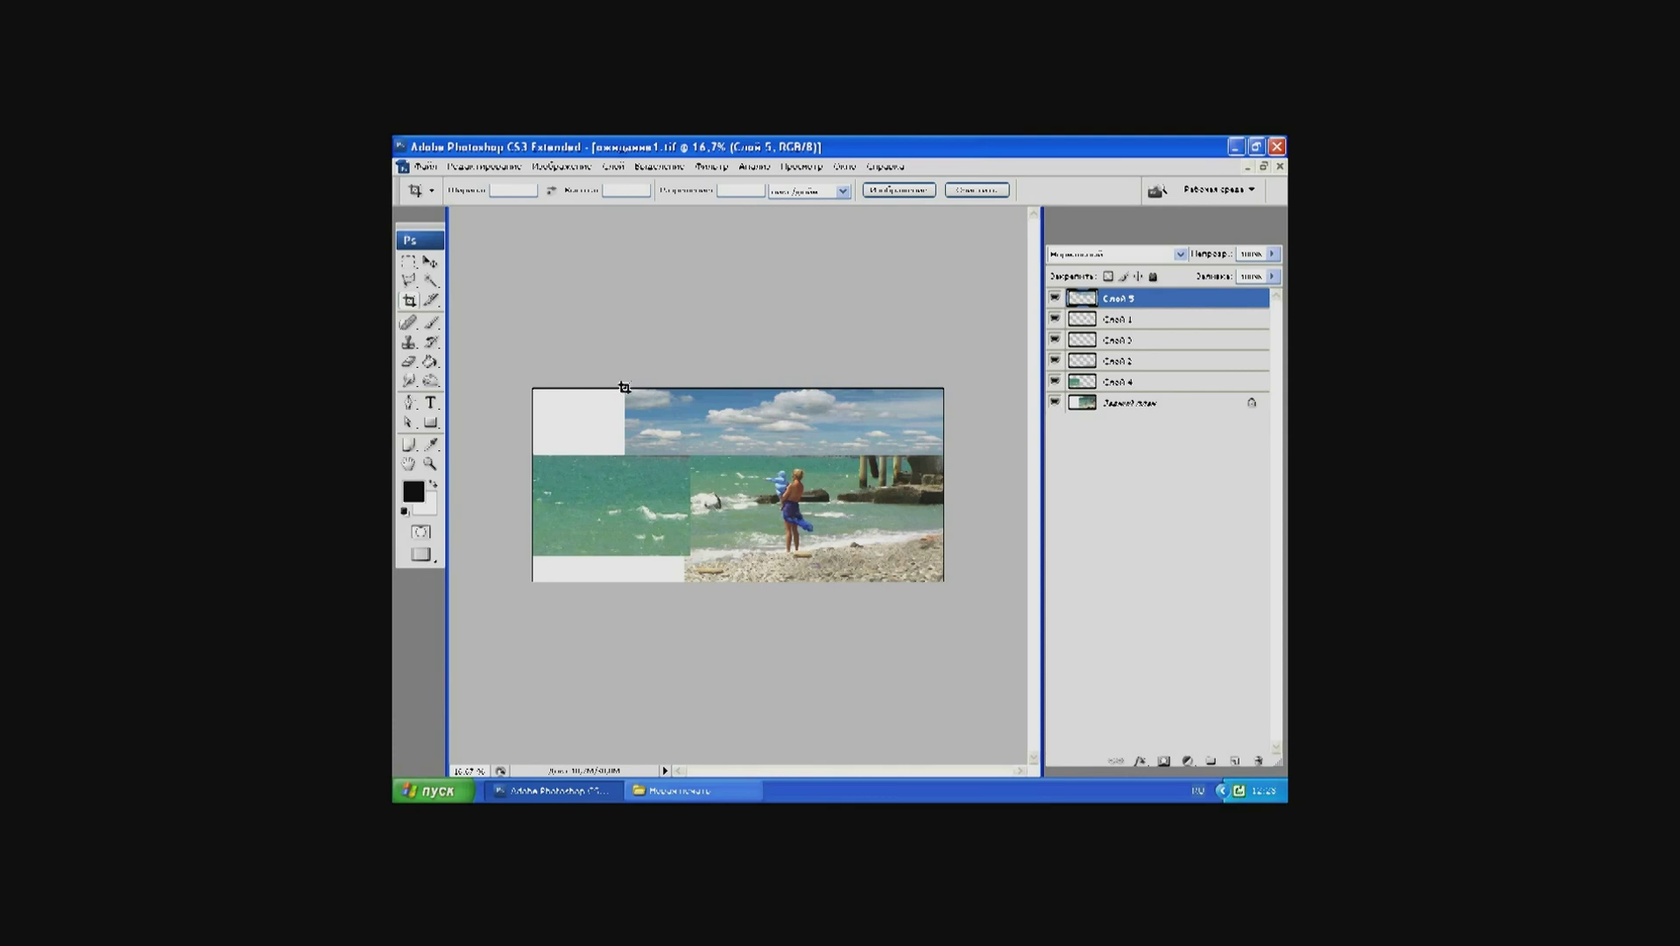
mouse_move(623, 388)
left_mouse_down()
mouse_move(904, 532)
mouse_move(961, 627)
left_mouse_up()
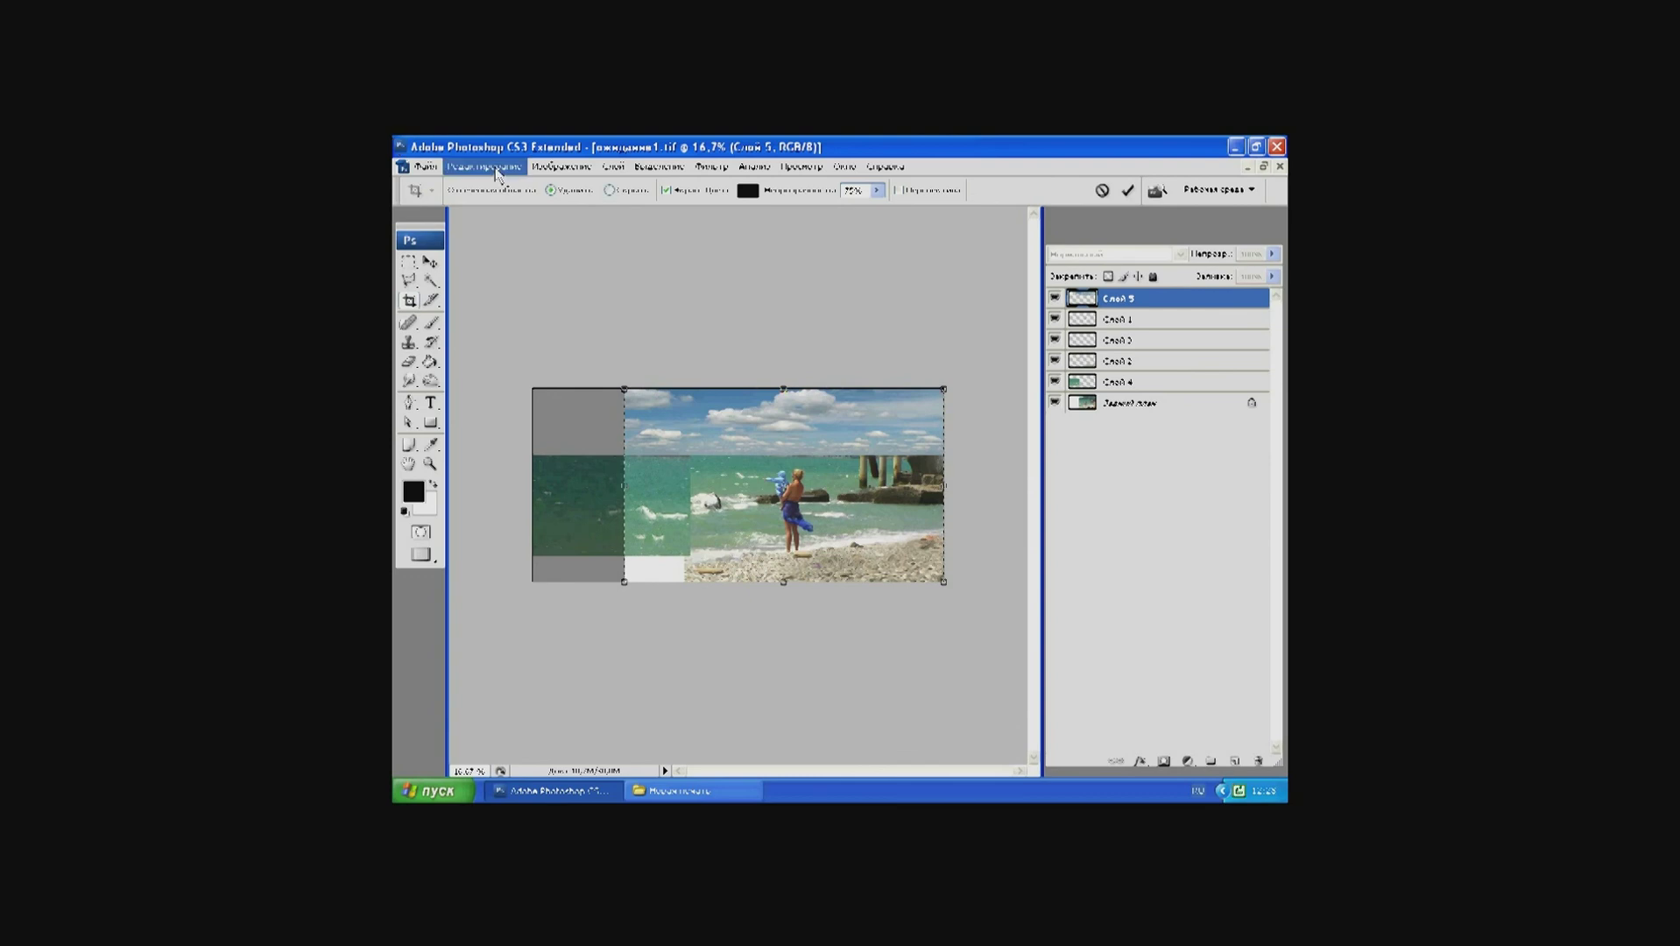
left_click(410, 302)
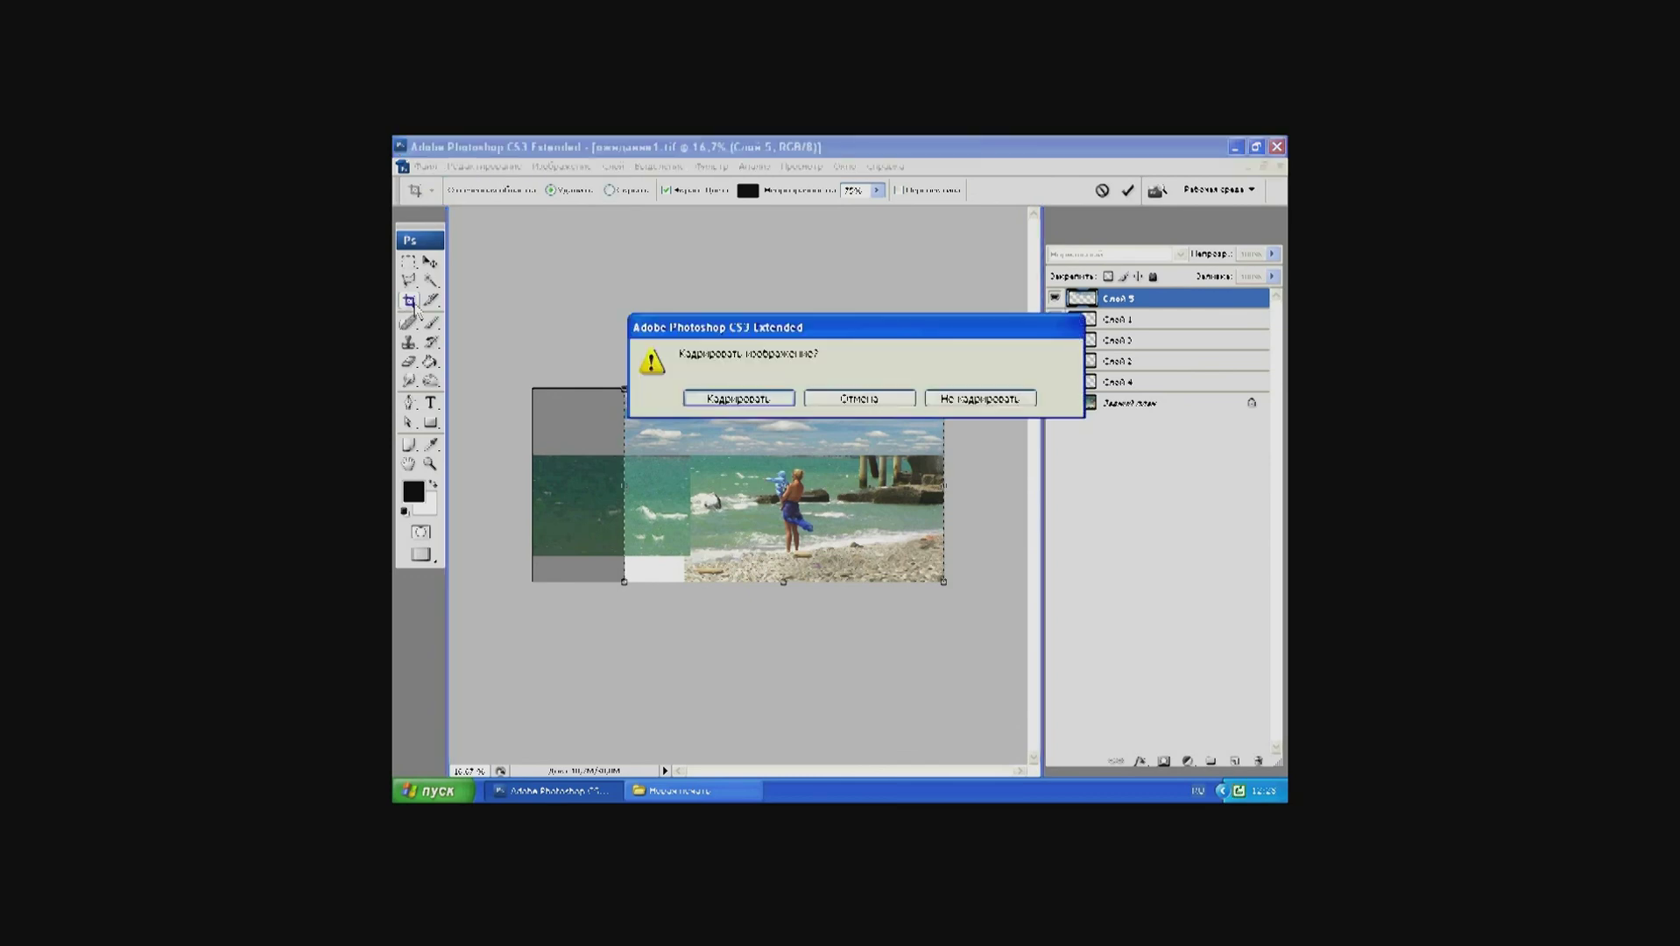
key("Return")
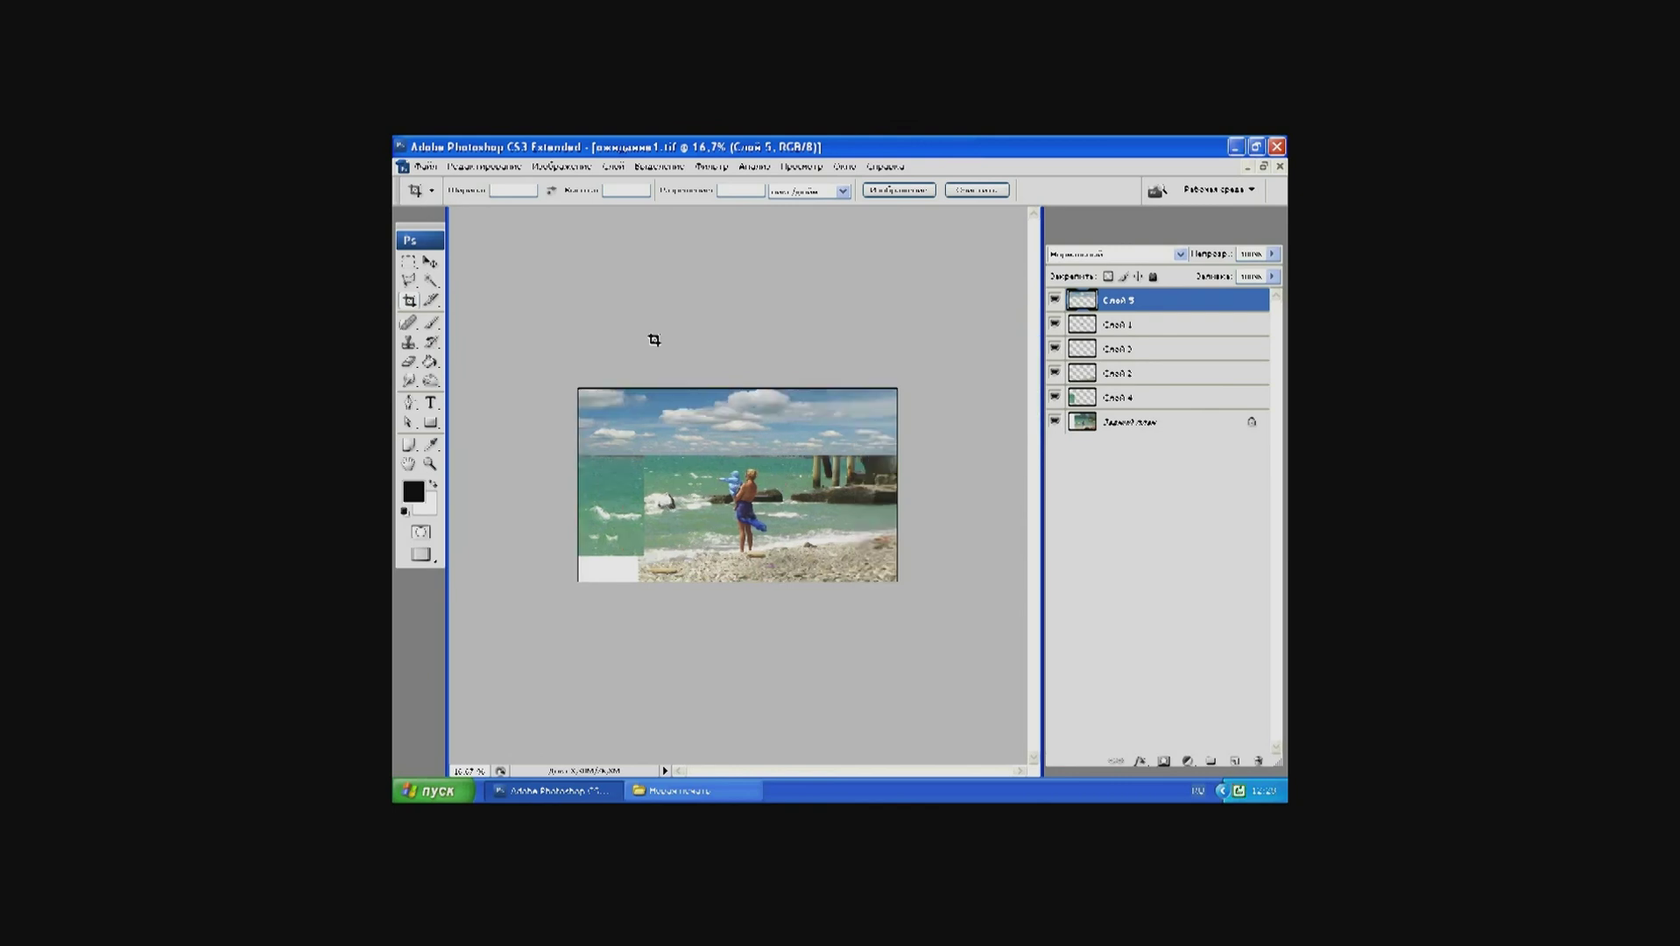
left_click(438, 266)
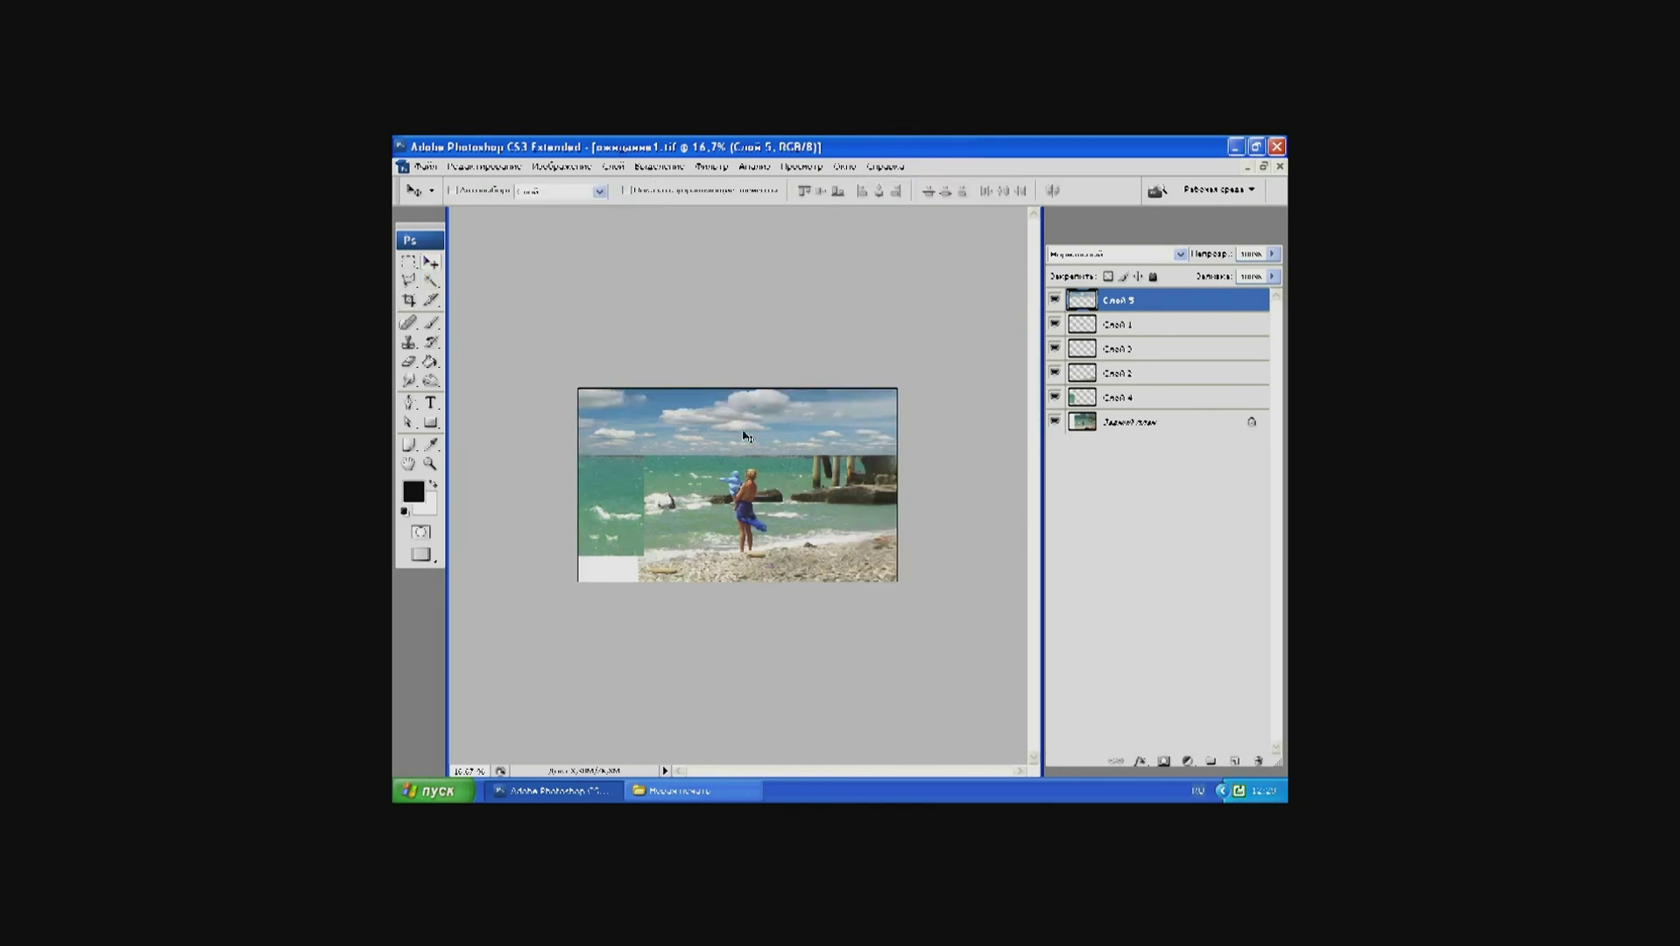
Step: Hide the green patch layer Слой 4 so the sea fills the left side
left_click(404, 265)
left_click(406, 267)
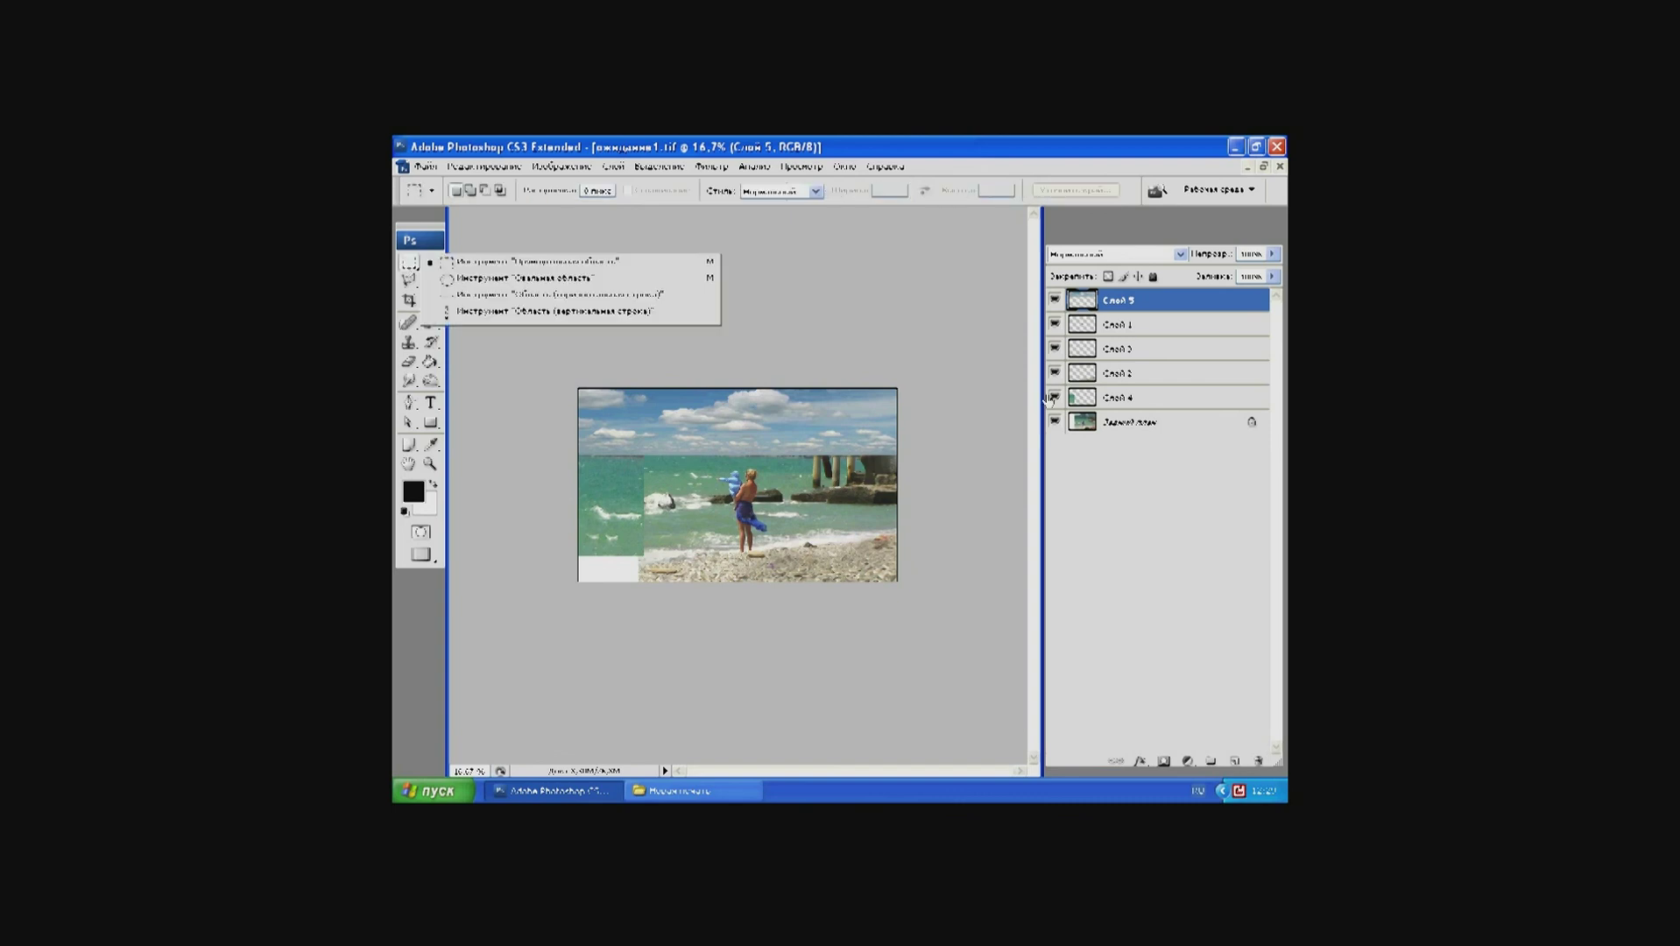
left_click(1055, 400)
left_click(1054, 399)
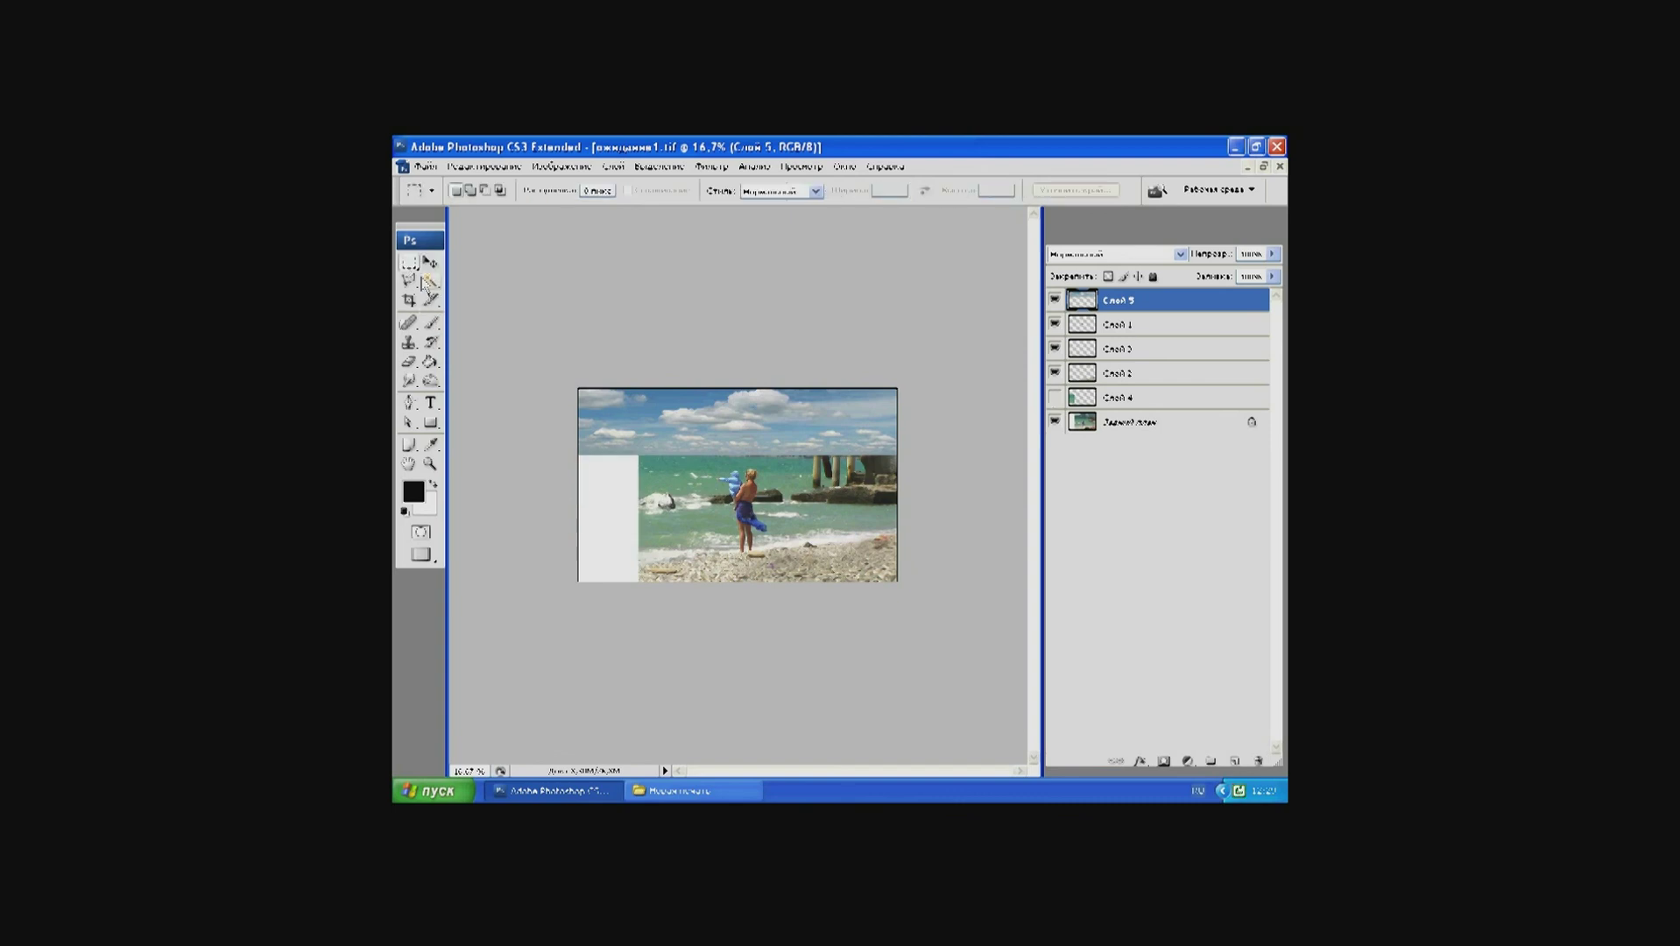
left_click(428, 263)
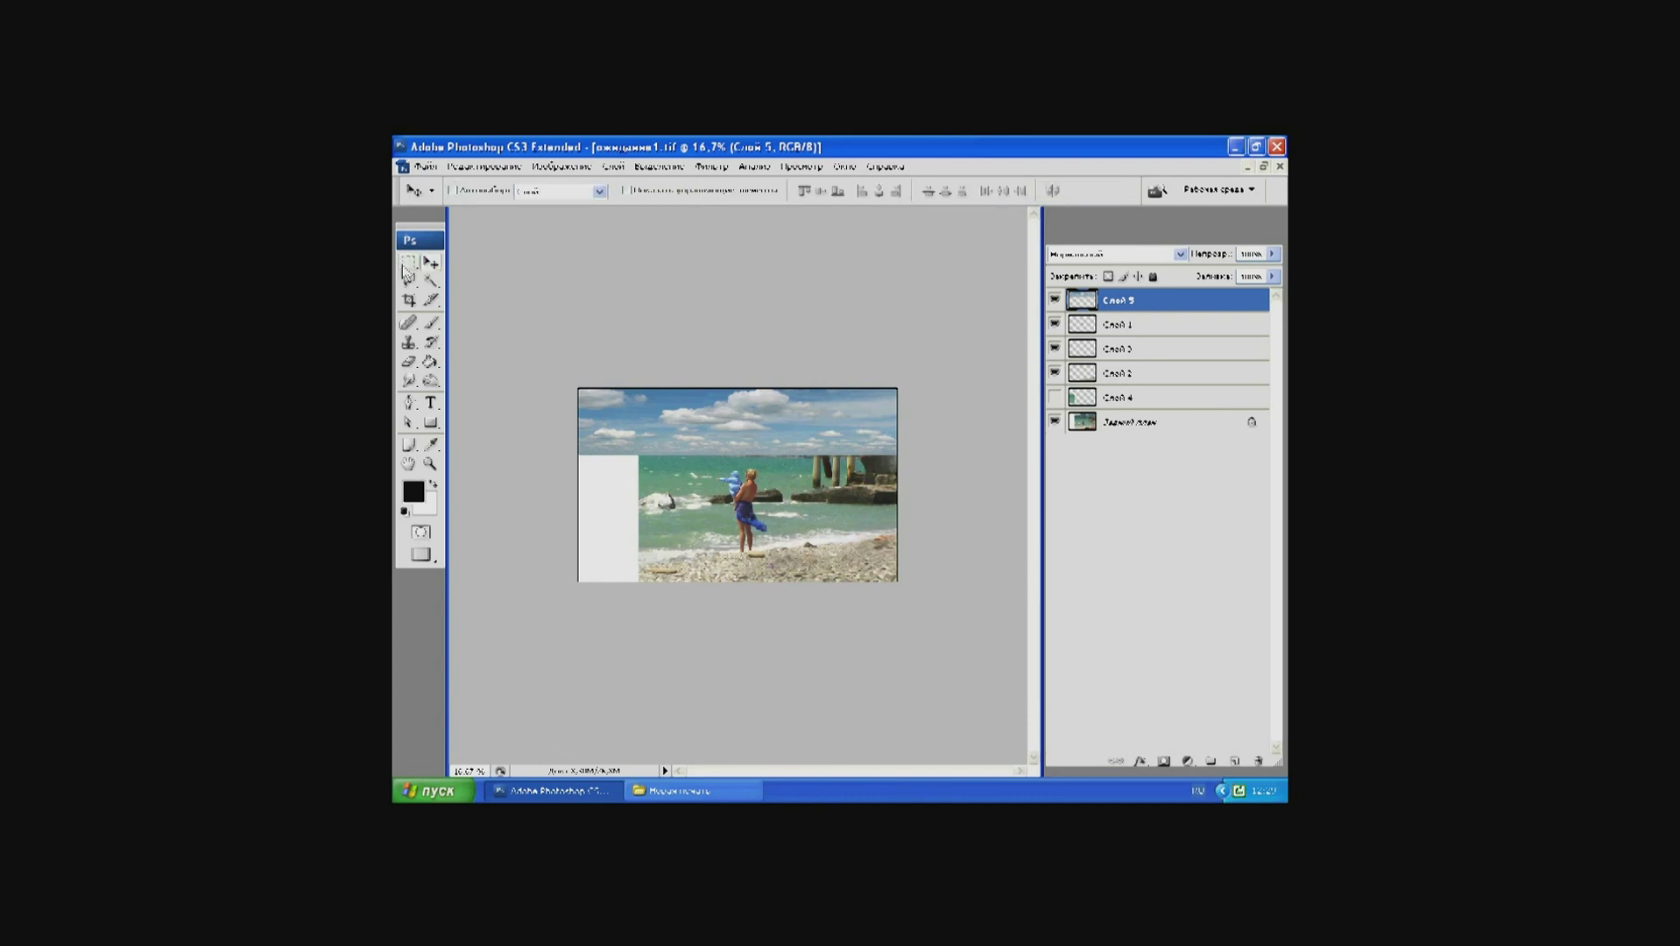
Step: Erase a trial strip of the hazy sky, then undo the stroke
left_click(408, 262)
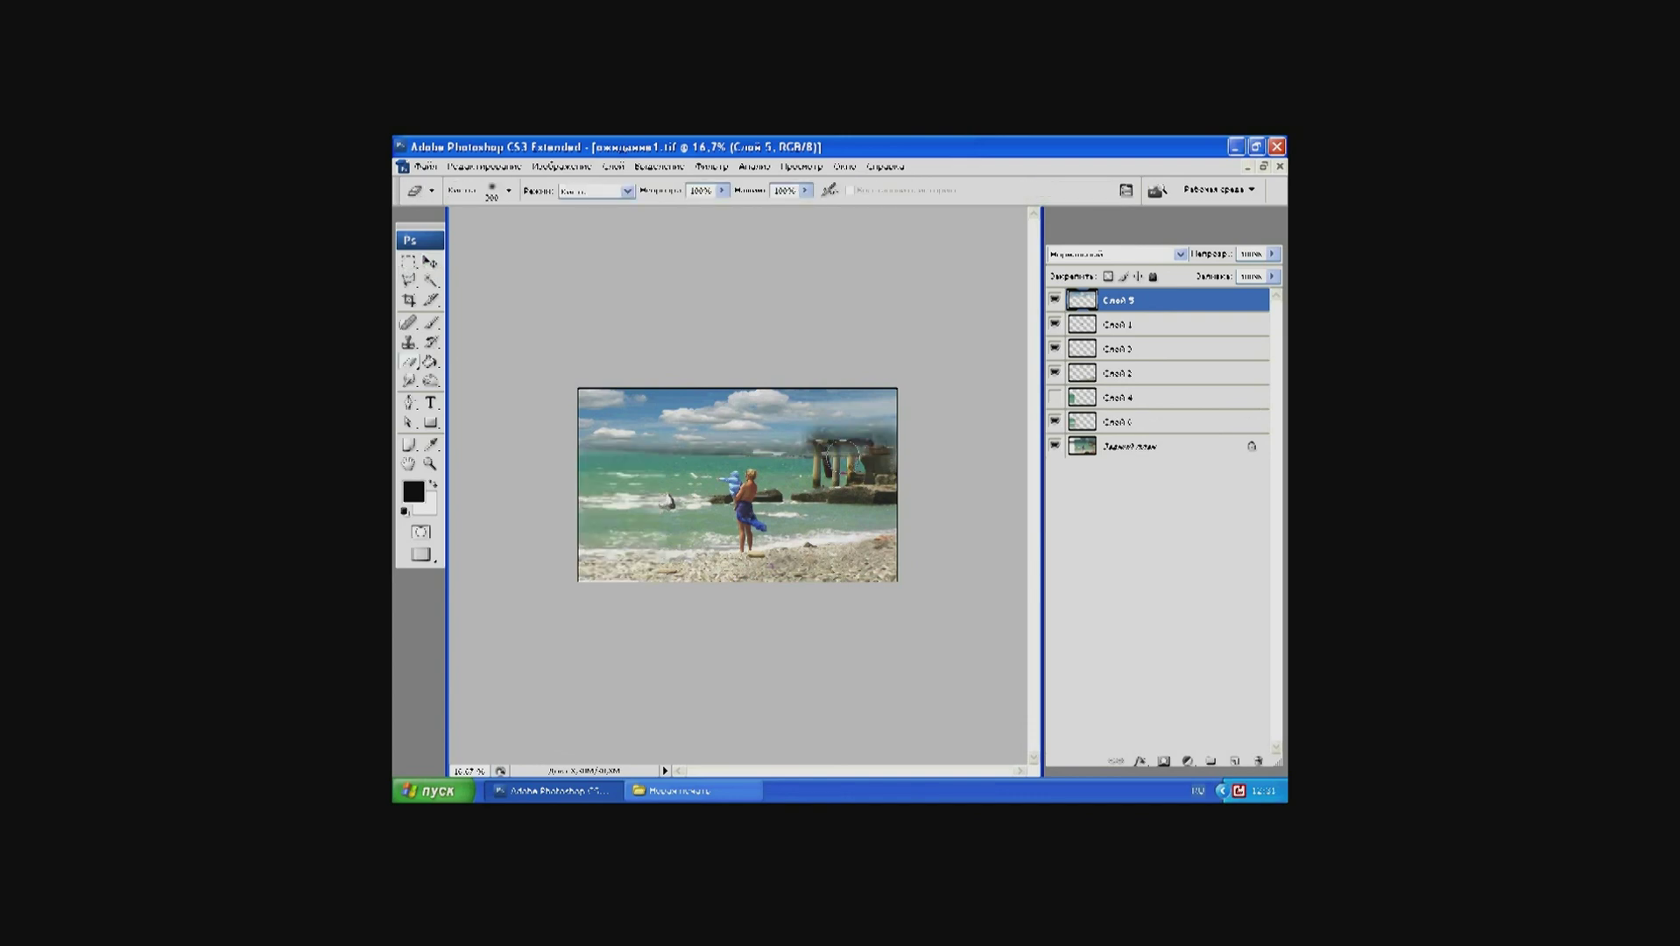
left_click_drag(809, 439, 555, 459)
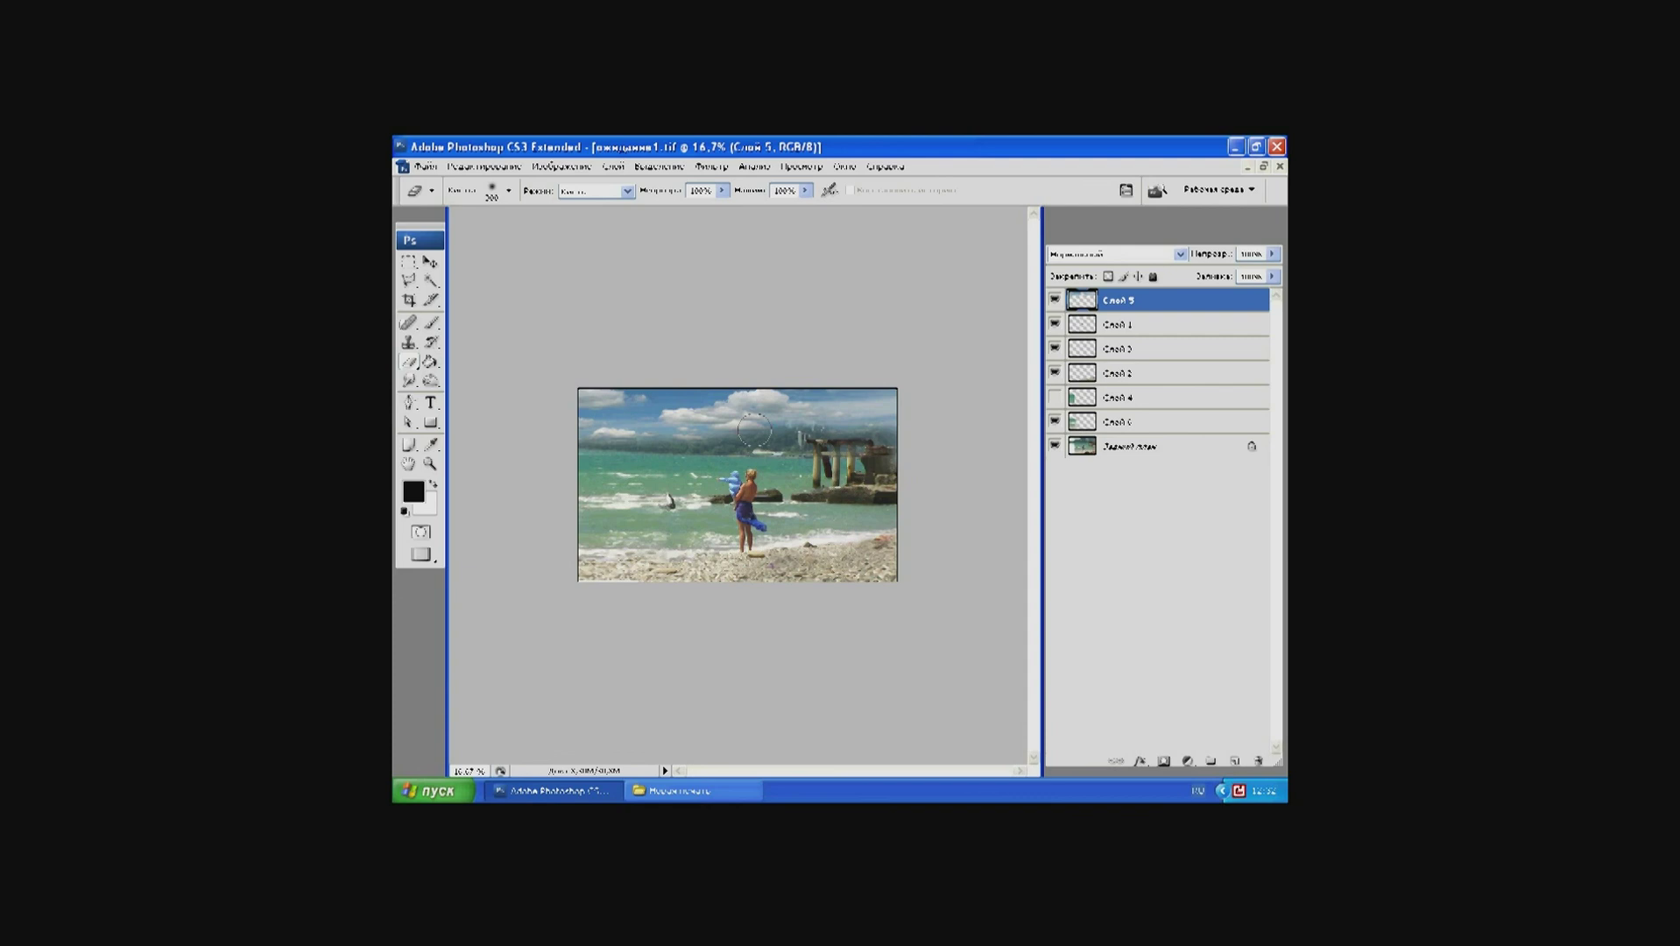
key("ctrl+z")
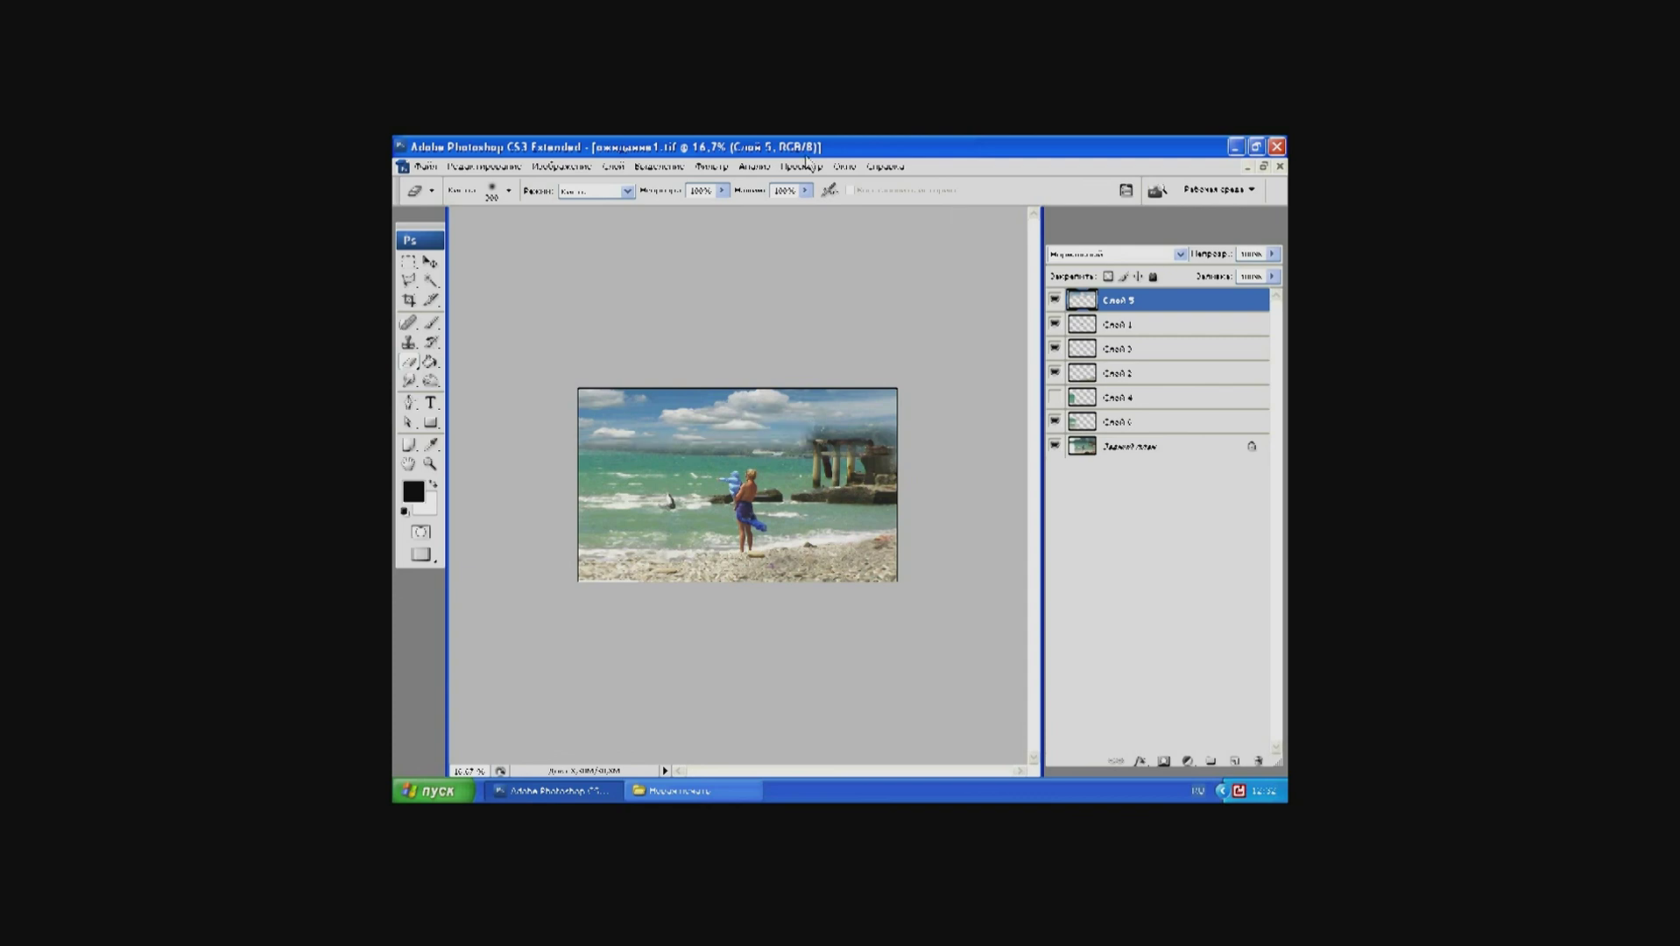
Step: Revert to an earlier Штамп (clone stamp) history state and erase the haze above the pillar tops
left_click(845, 168)
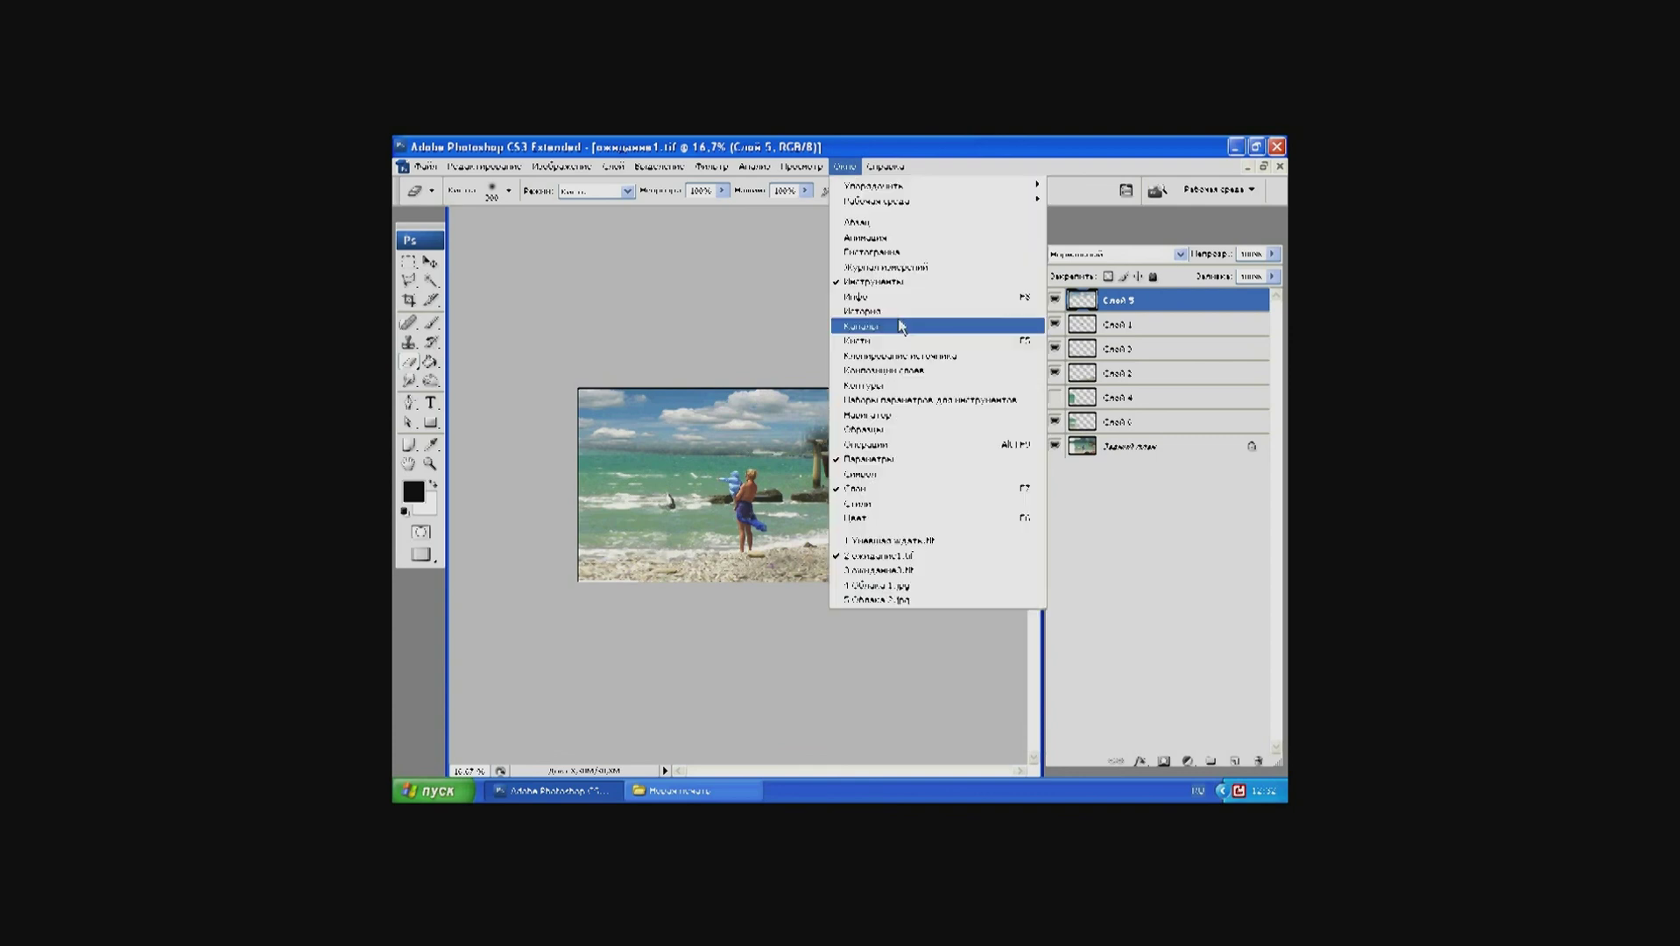
left_click(895, 311)
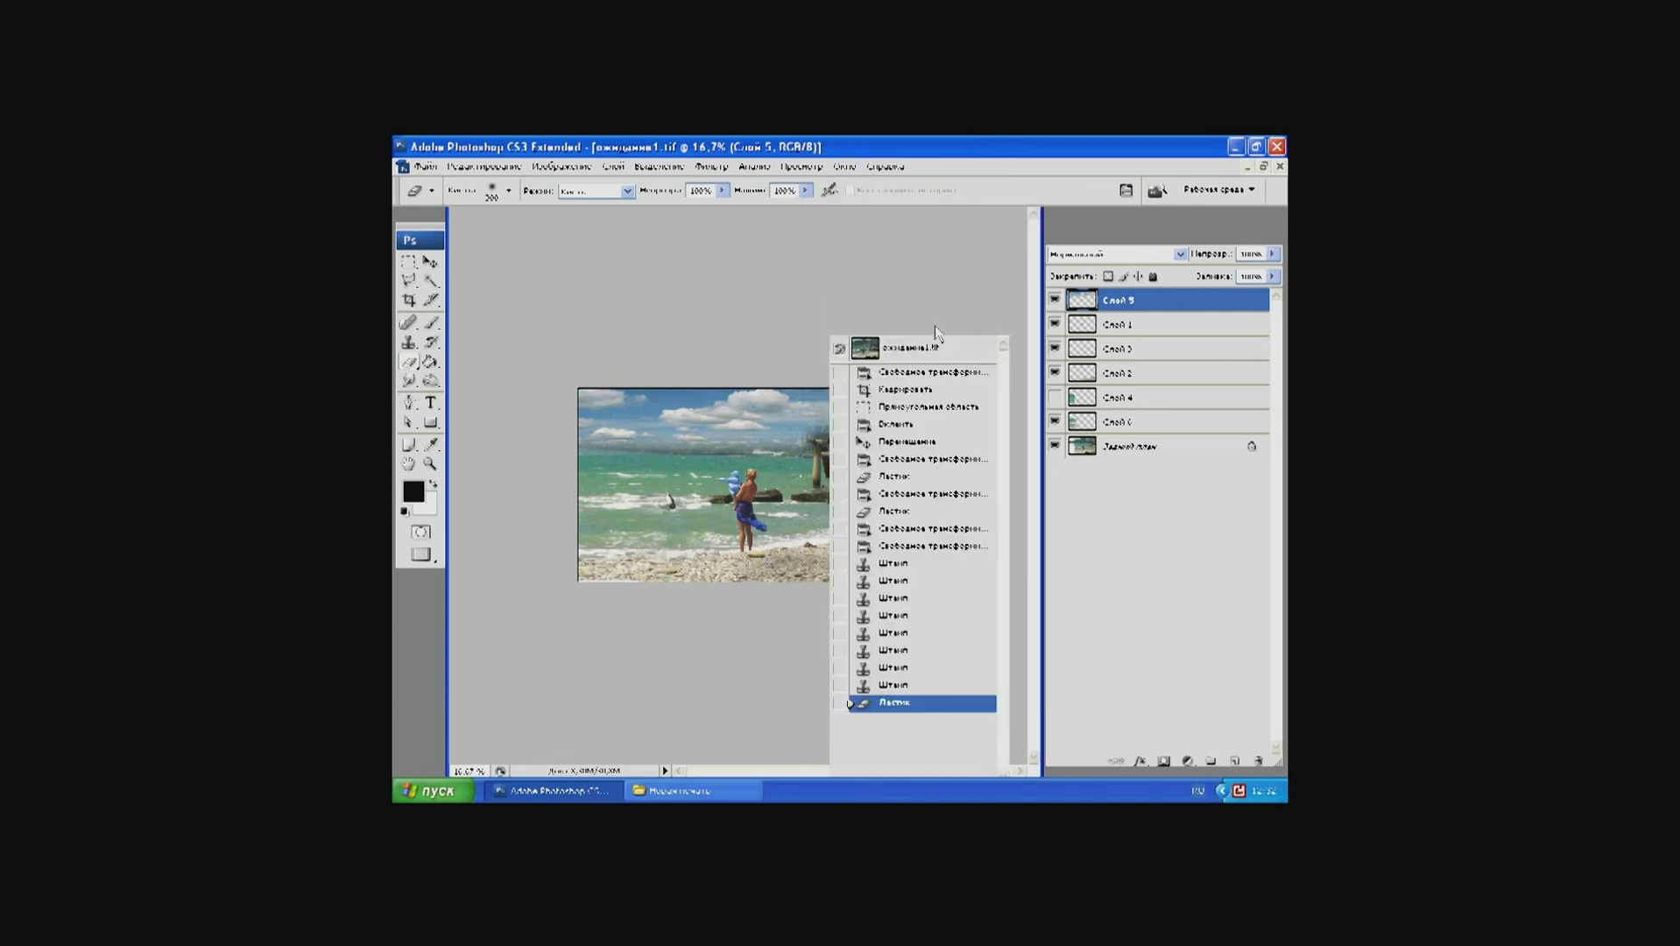
left_click(1002, 339)
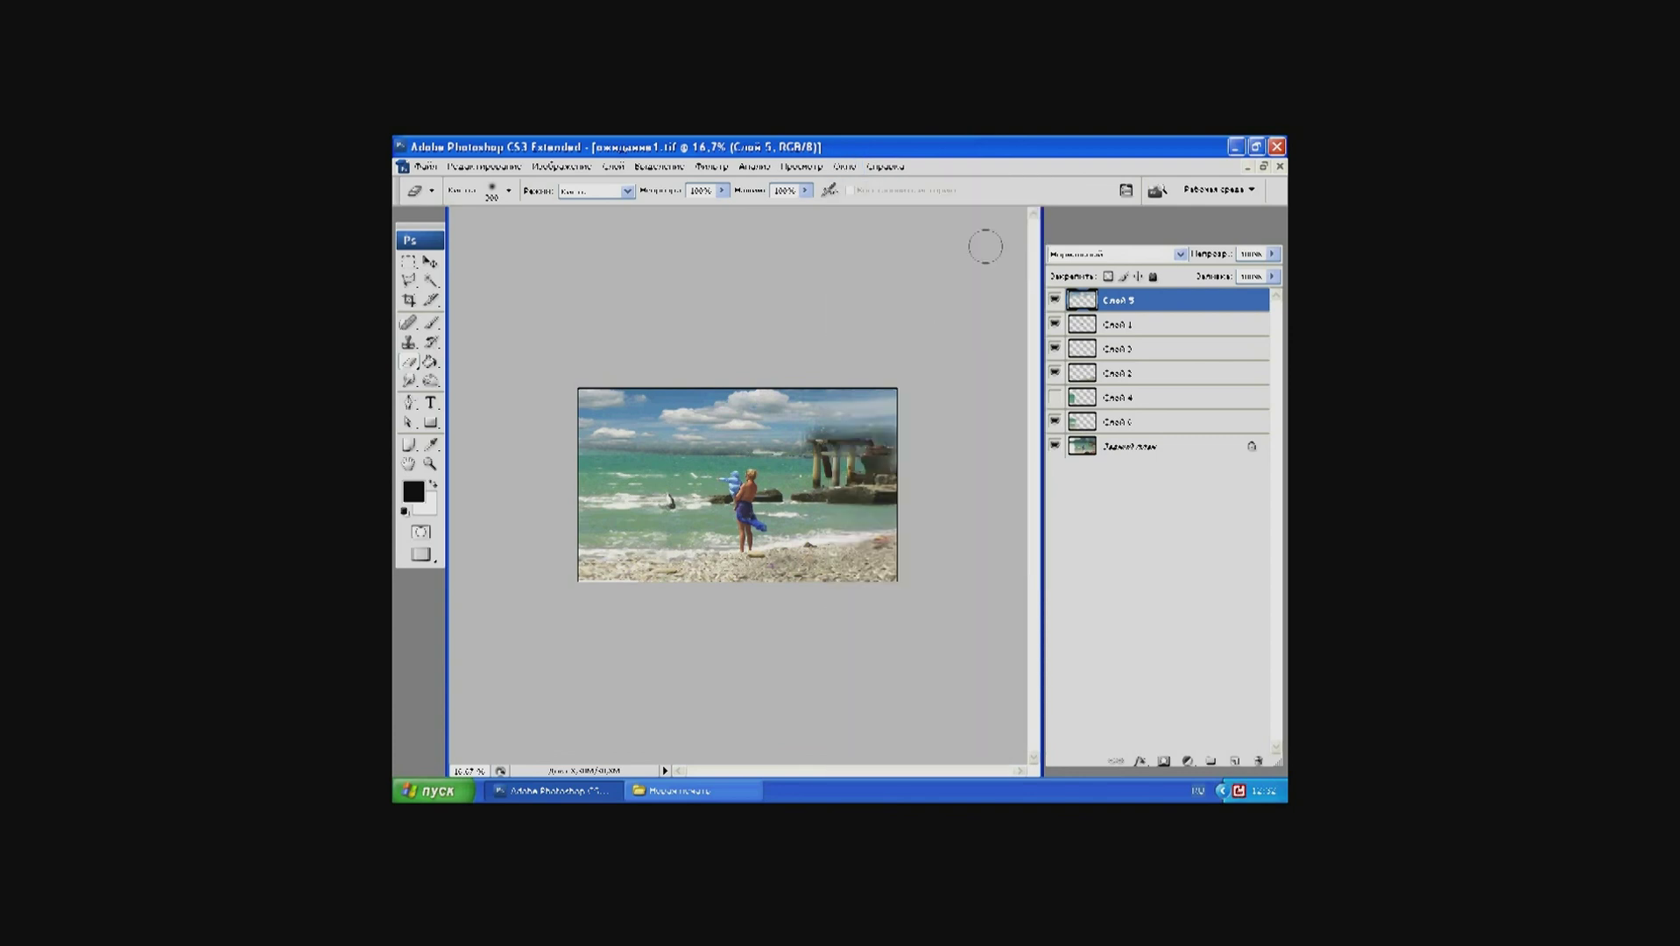
key("F9")
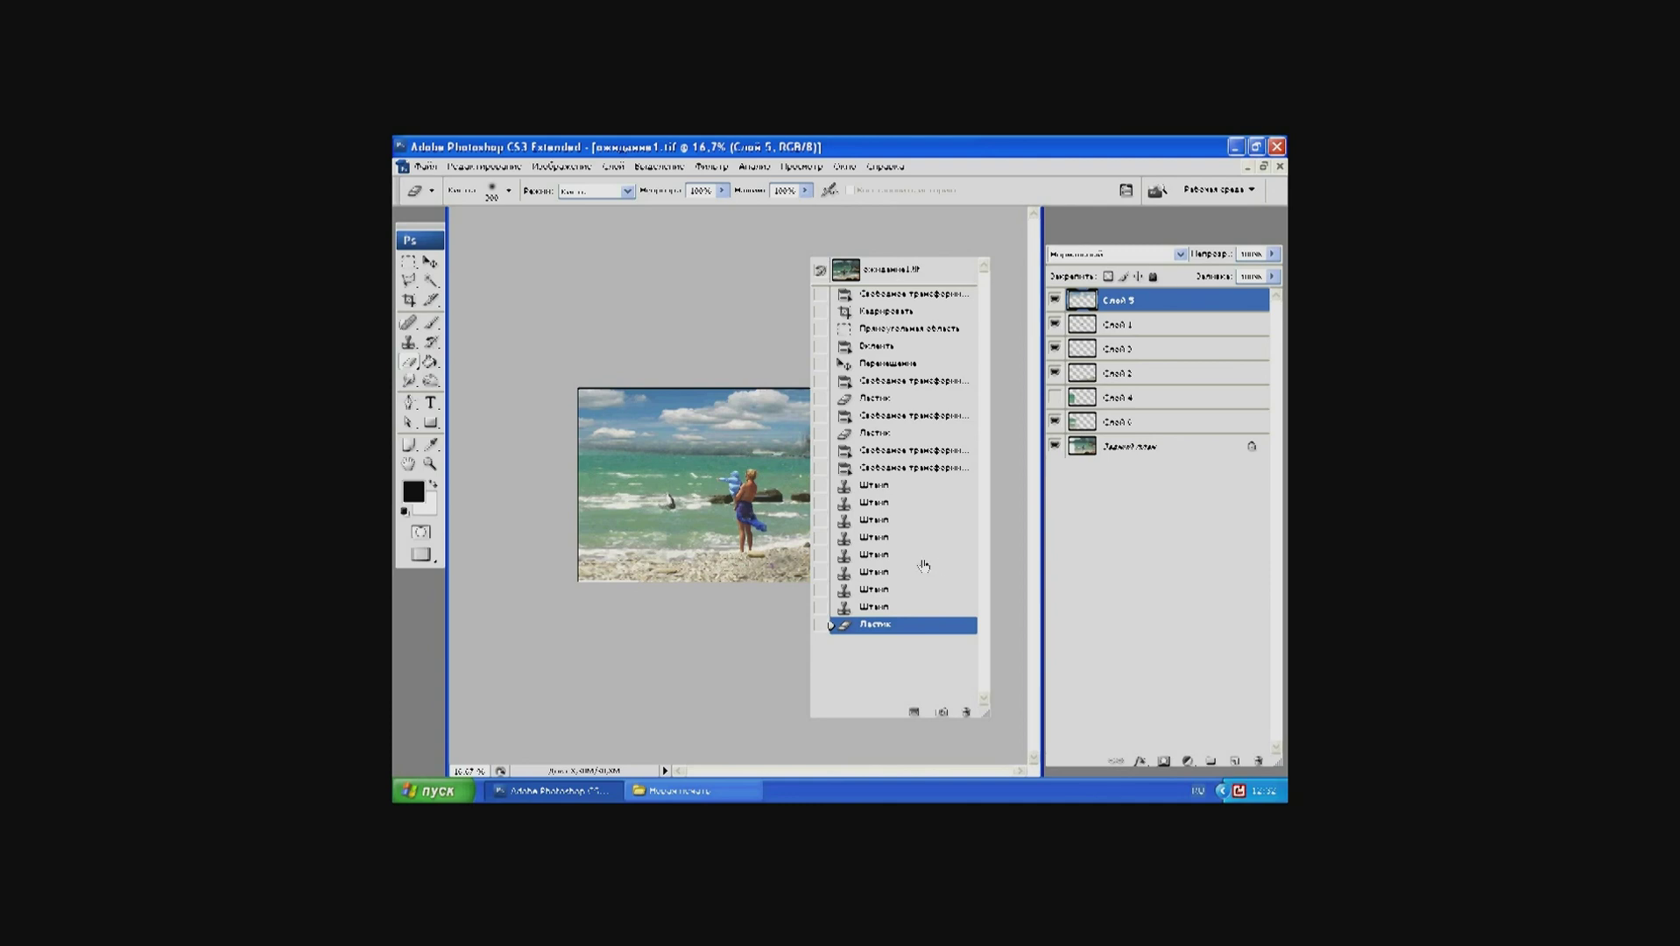
left_click(882, 572)
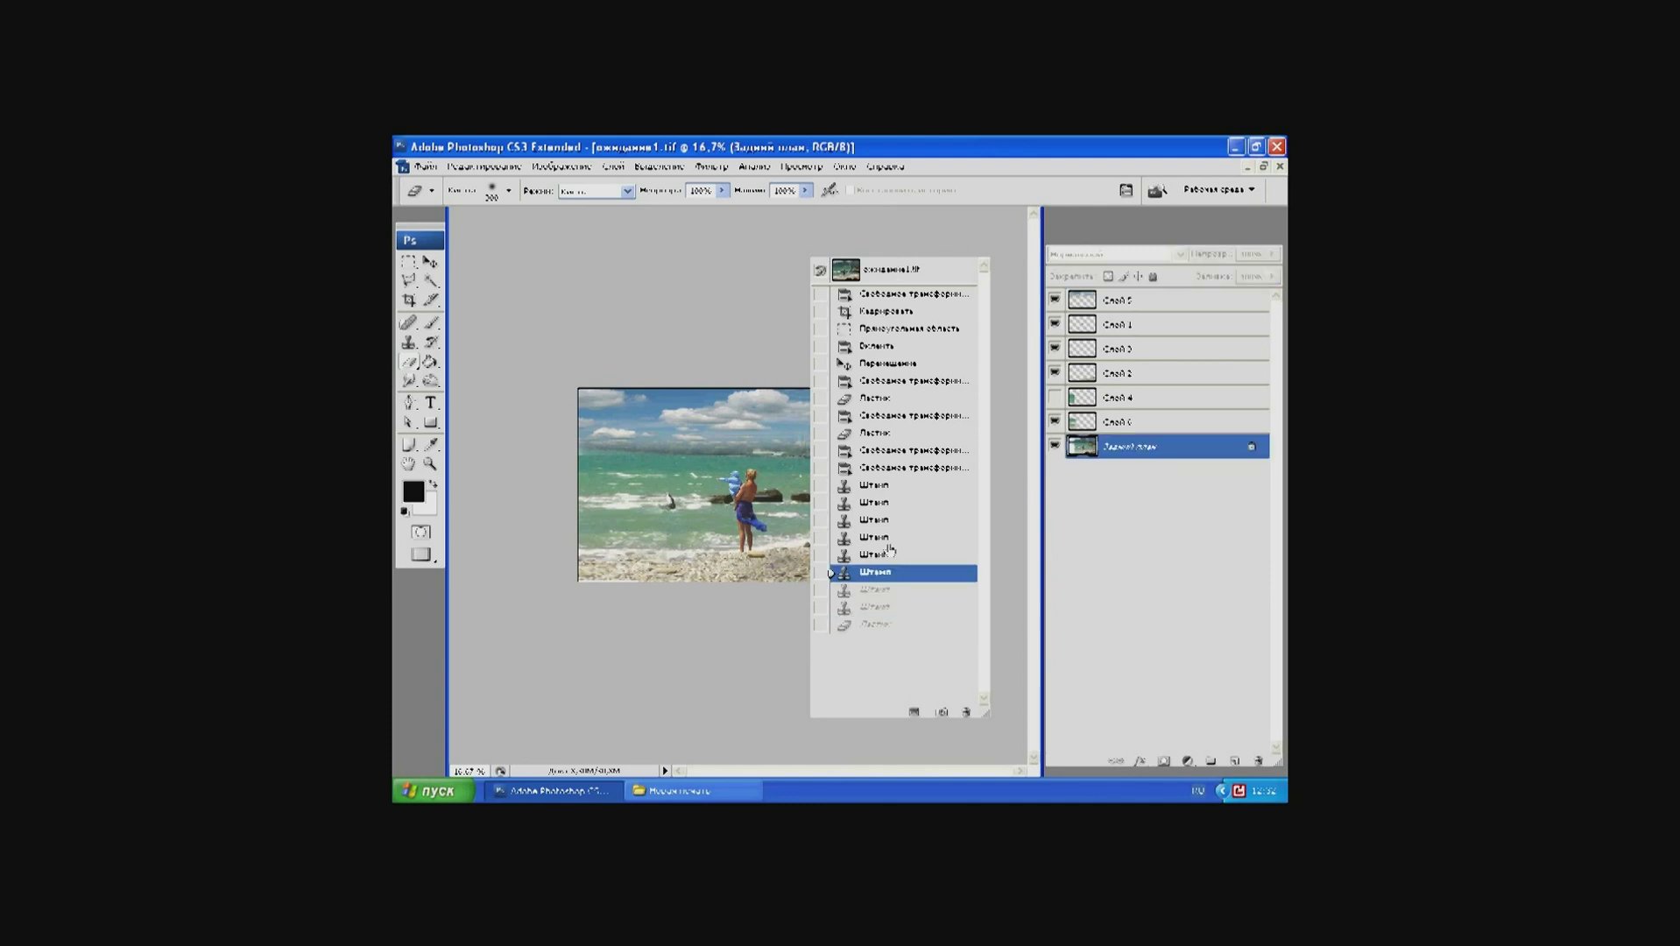
left_click(967, 245)
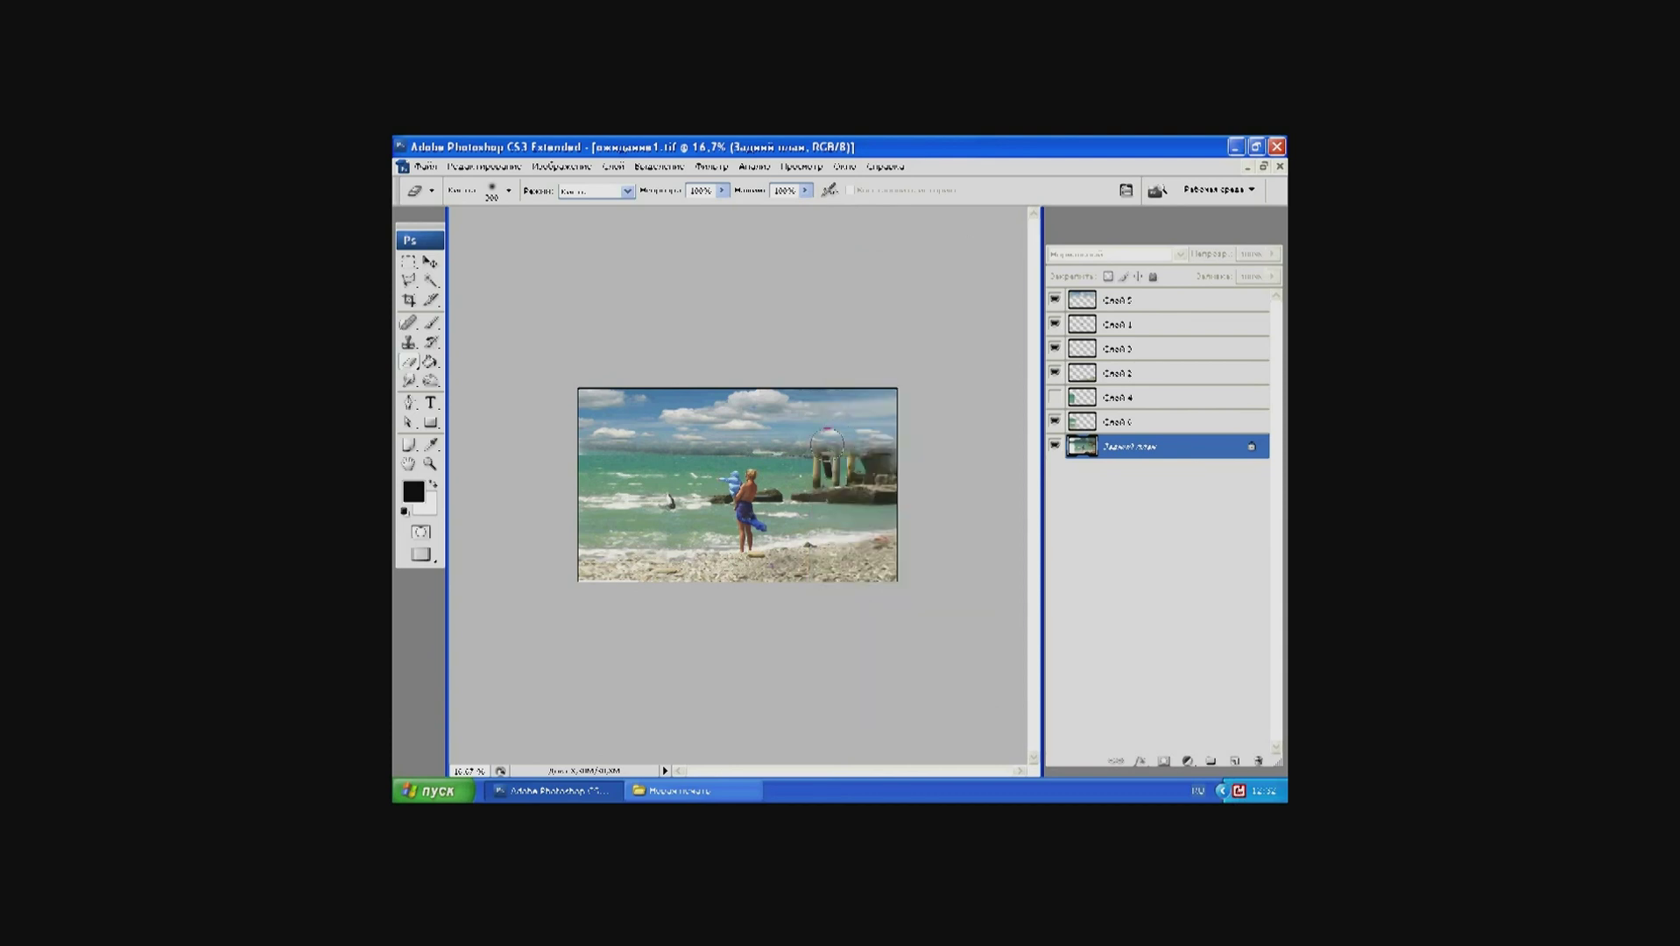
left_click_drag(827, 443, 840, 441)
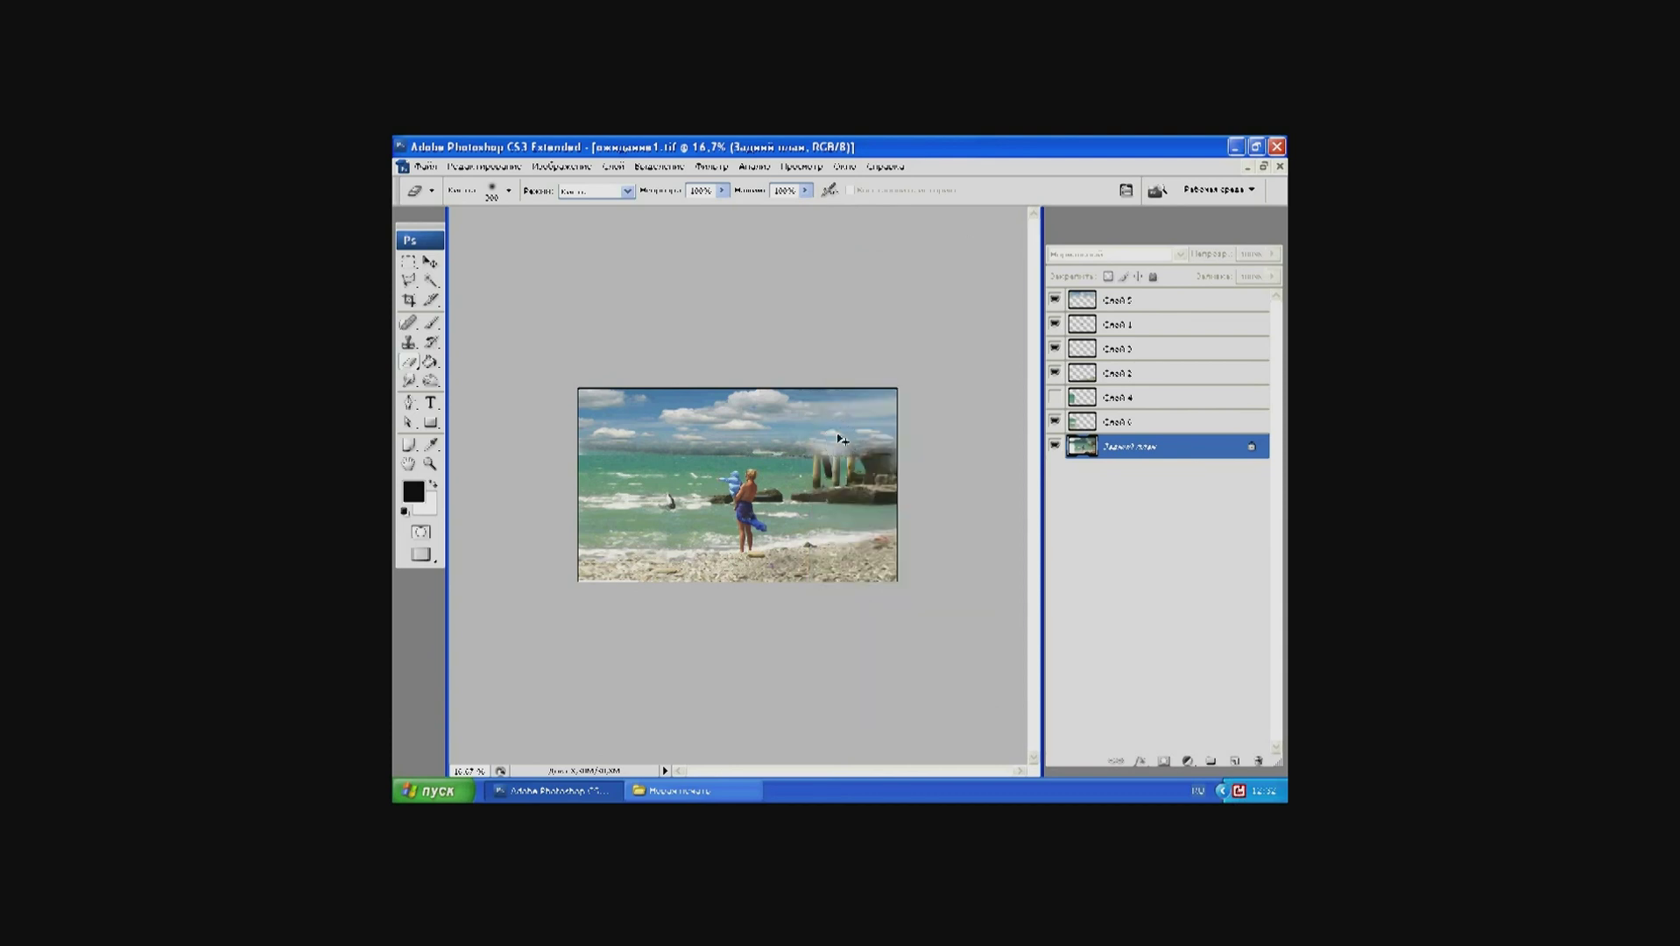